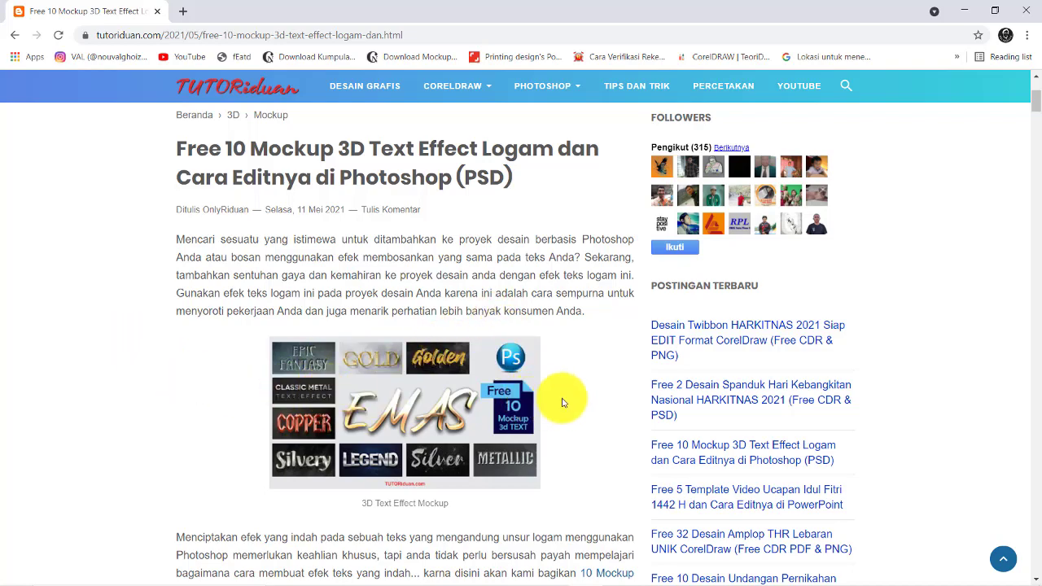
Scroll the TutoRiduan article to the 'Download Free Gold 3D Text Effect PSD' section and its Format PSD block.
scroll(554, 331, down, 4)
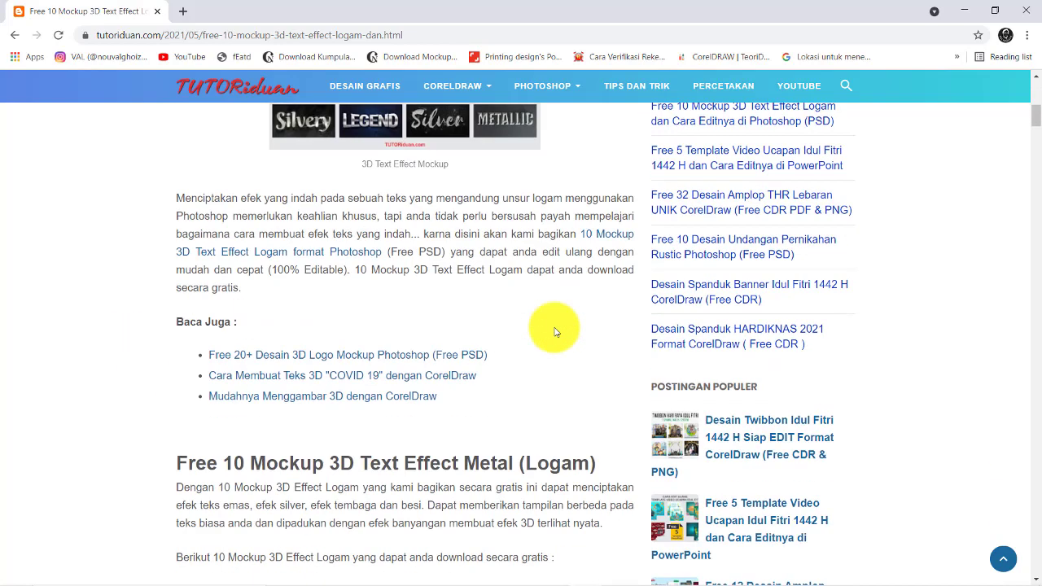
scroll(555, 331, down, 3)
scroll(553, 326, down, 3)
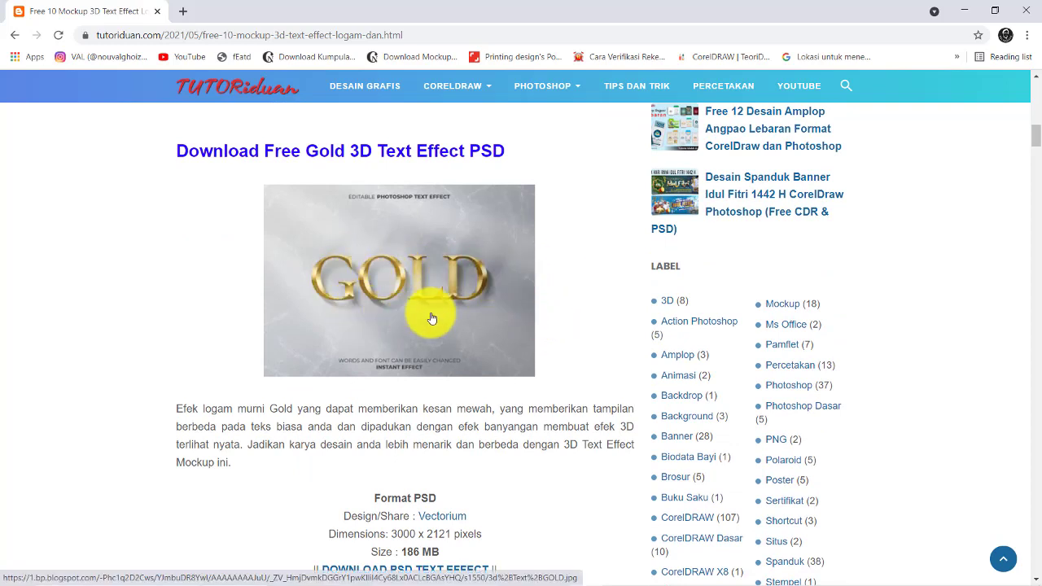
scroll(558, 254, down, 2)
scroll(559, 257, down, 2)
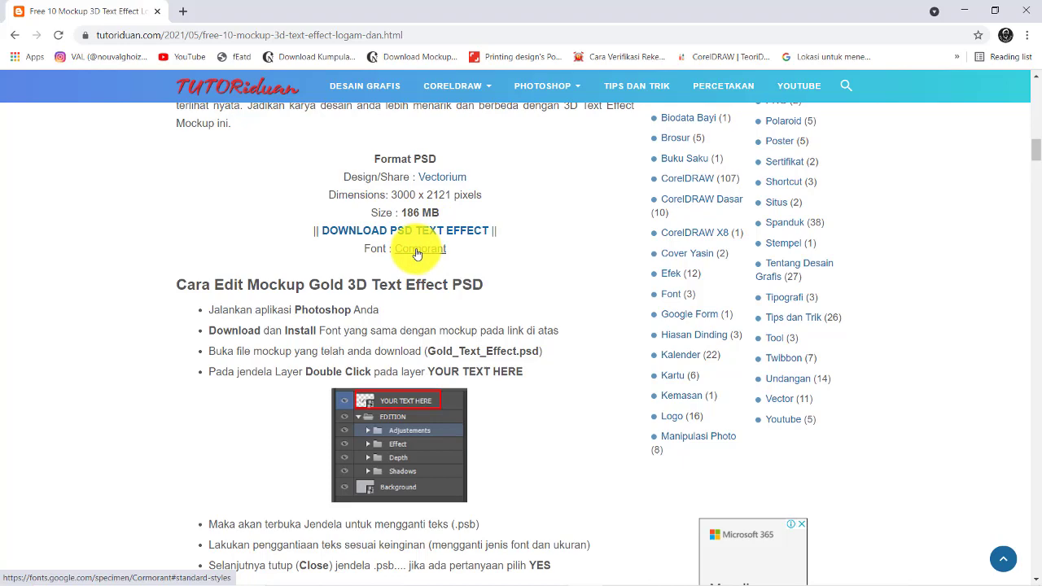
scroll(494, 249, up, 3)
scroll(444, 293, up, 2)
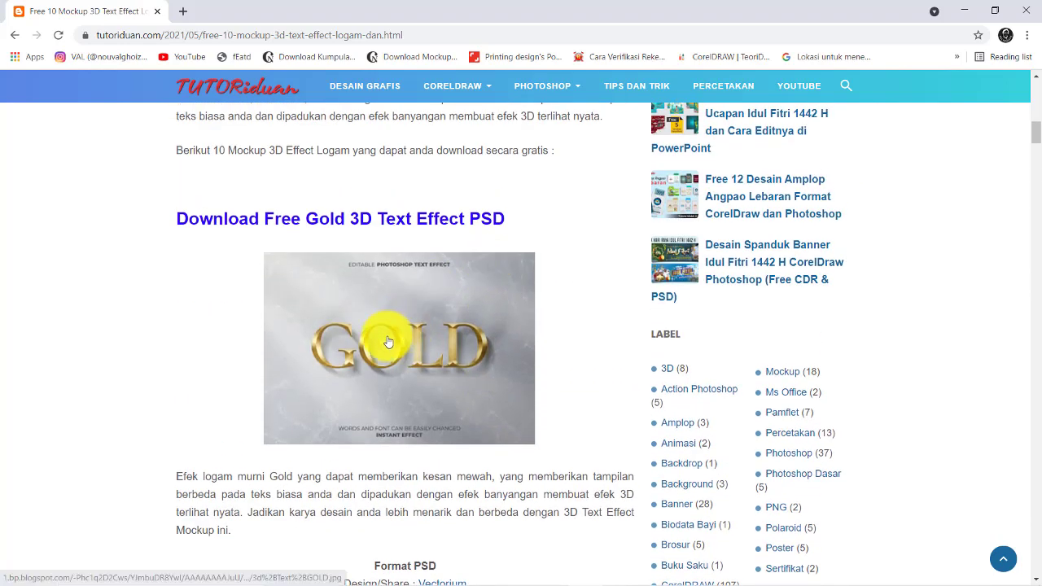
scroll(479, 339, down, 1)
scroll(480, 340, down, 3)
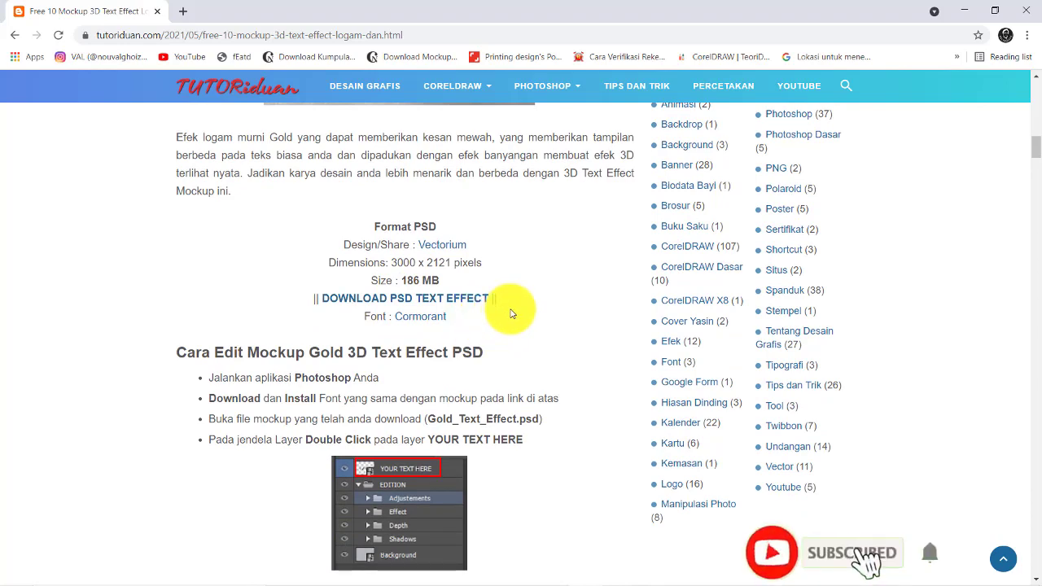
scroll(508, 301, down, 1)
scroll(508, 303, down, 1)
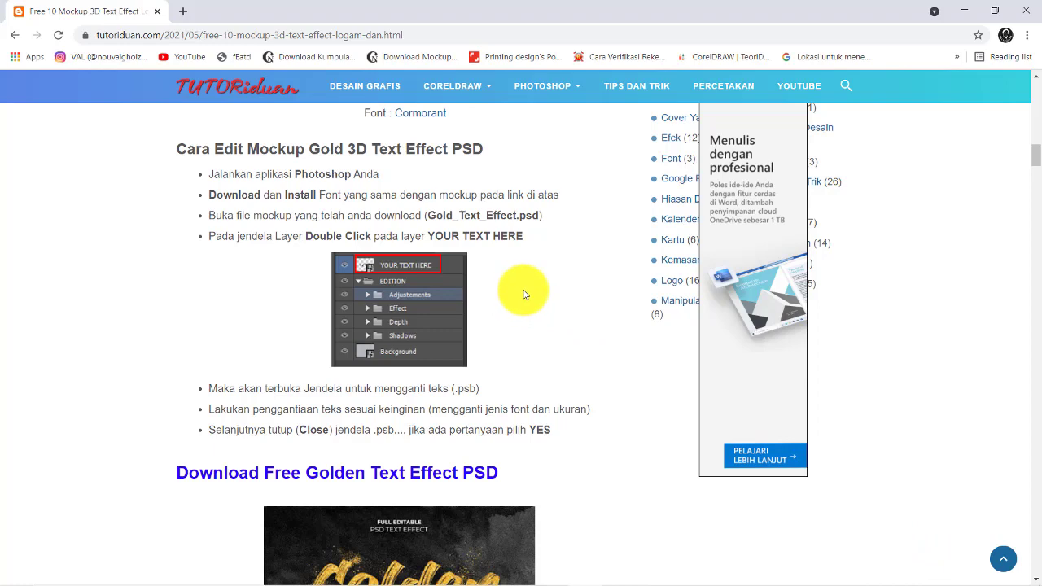
scroll(529, 291, up, 3)
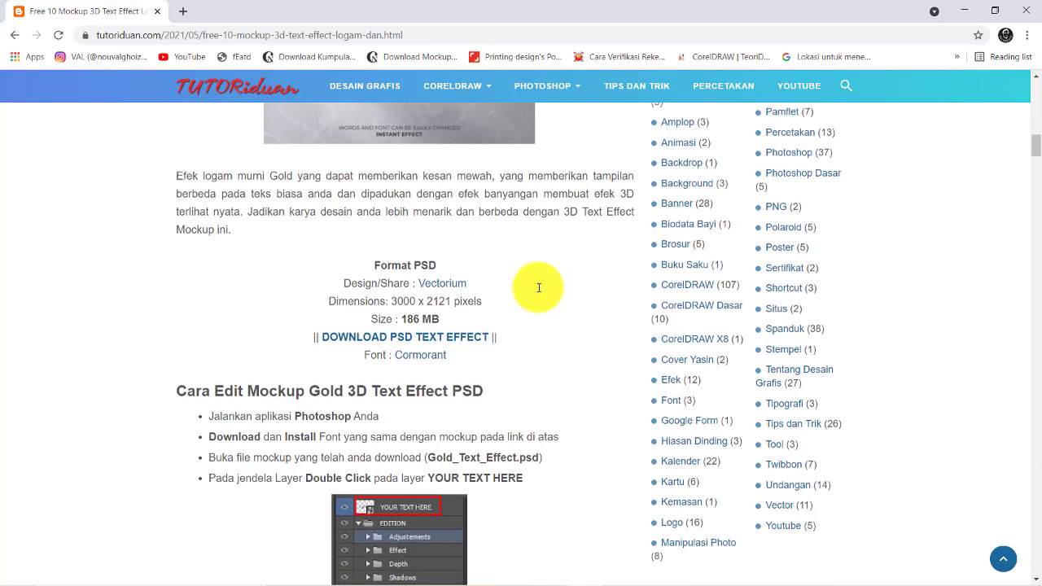
scroll(538, 287, down, 1)
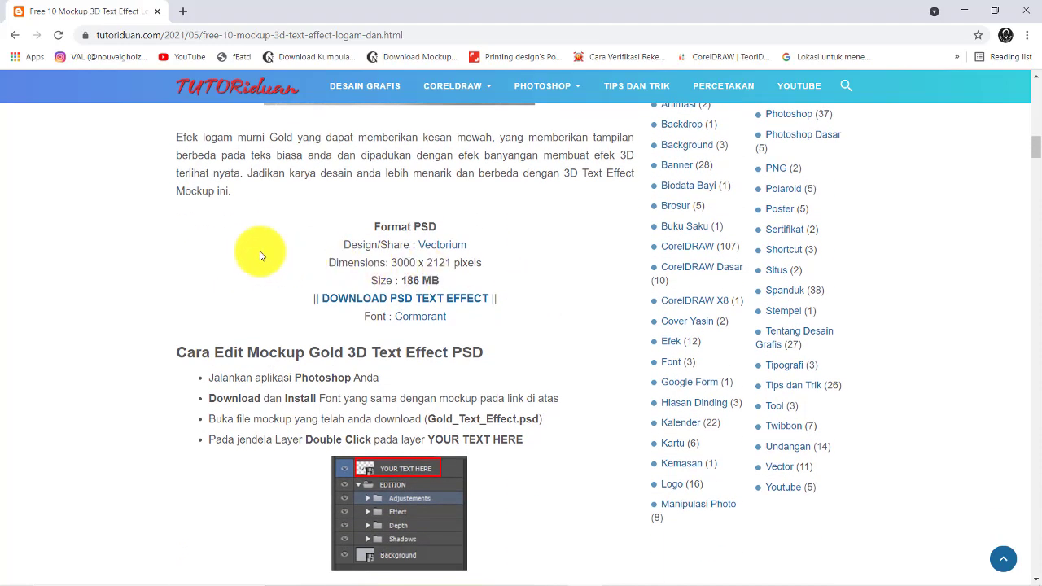
Open the Gold text effect Freepik page, start its free PSD download, and return to the blog.
click(406, 303)
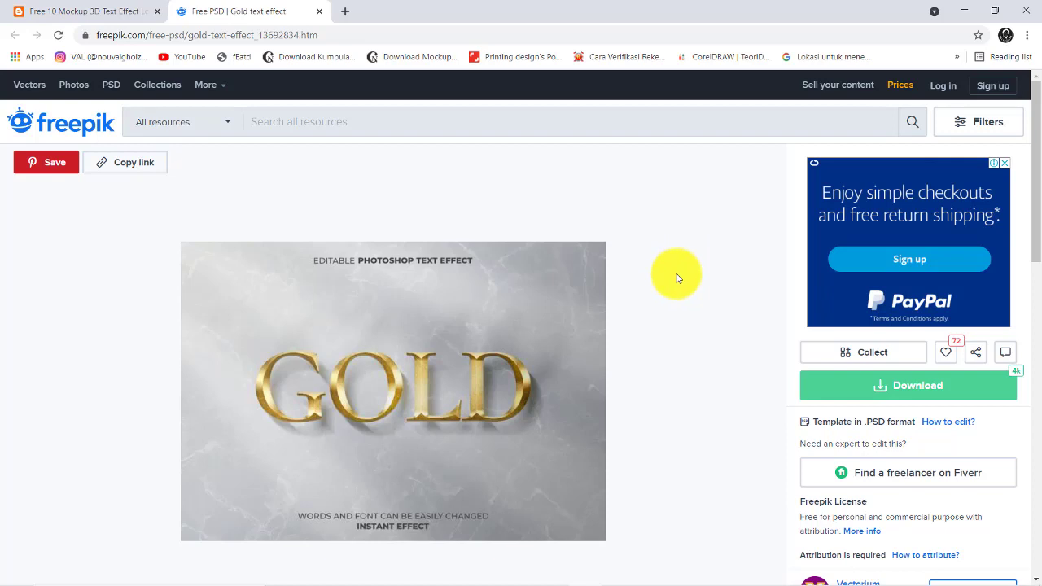
scroll(677, 276, down, 2)
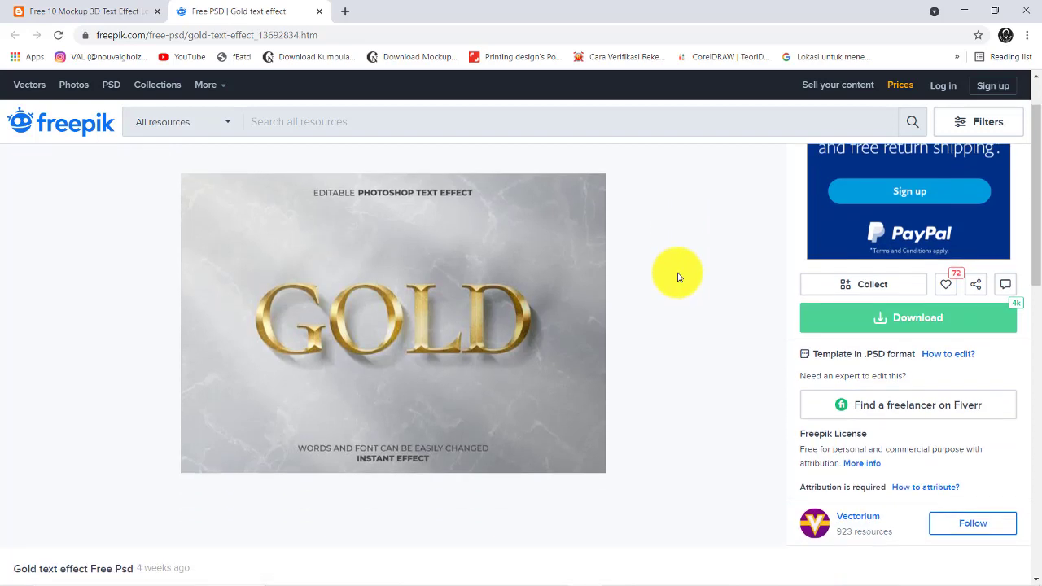
click(914, 320)
scroll(705, 275, down, 3)
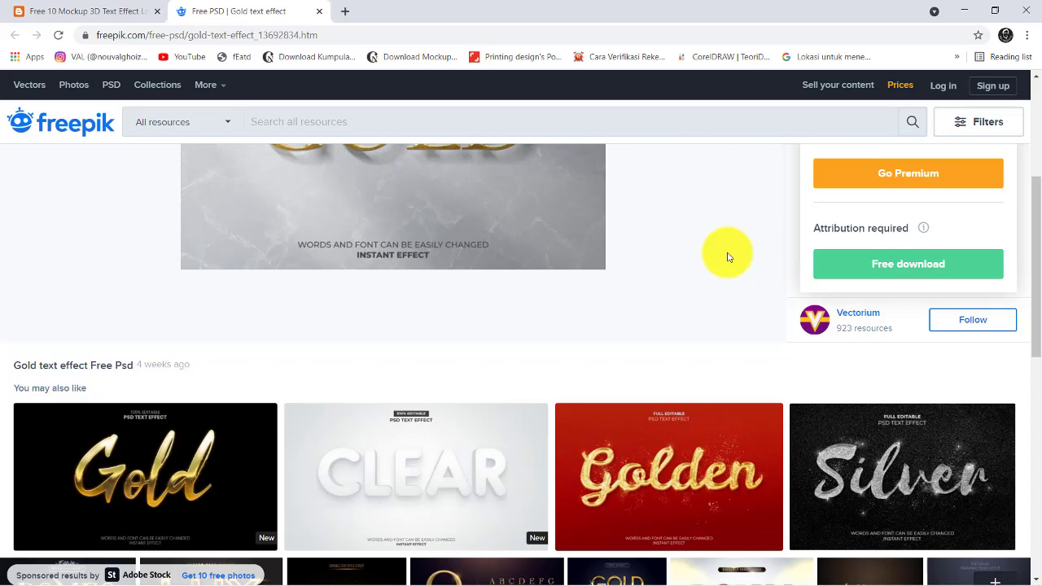
scroll(728, 257, up, 3)
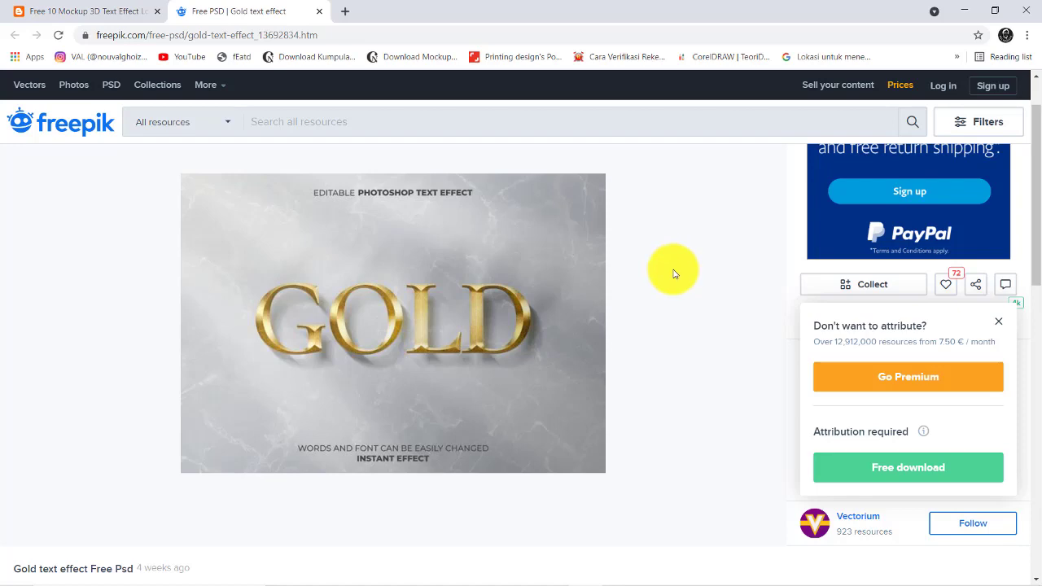
click(102, 14)
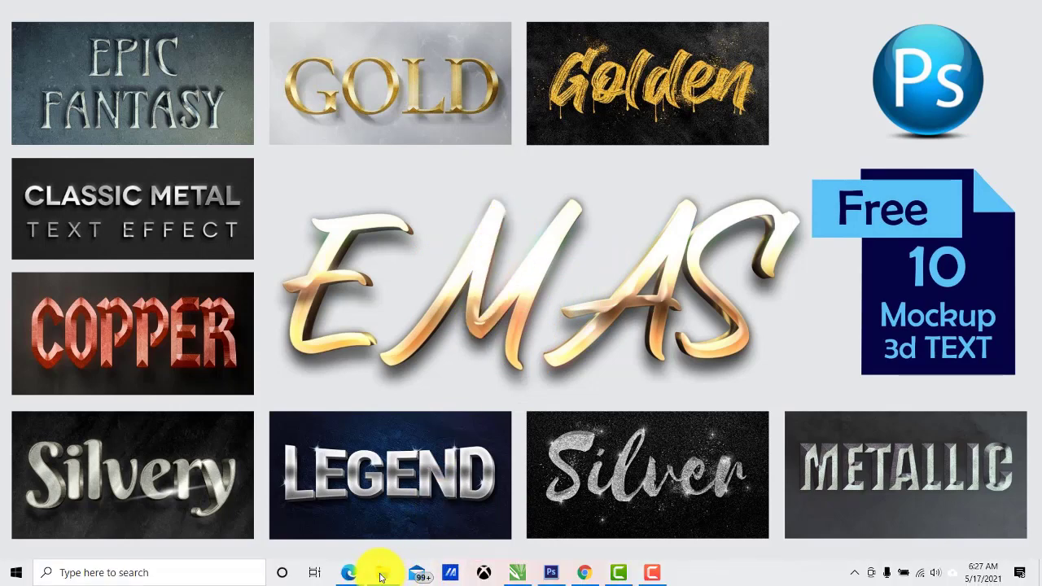
Open Gold_Text_Effect.psd from the 1 Gold_Text folder in File Explorer.
click(380, 575)
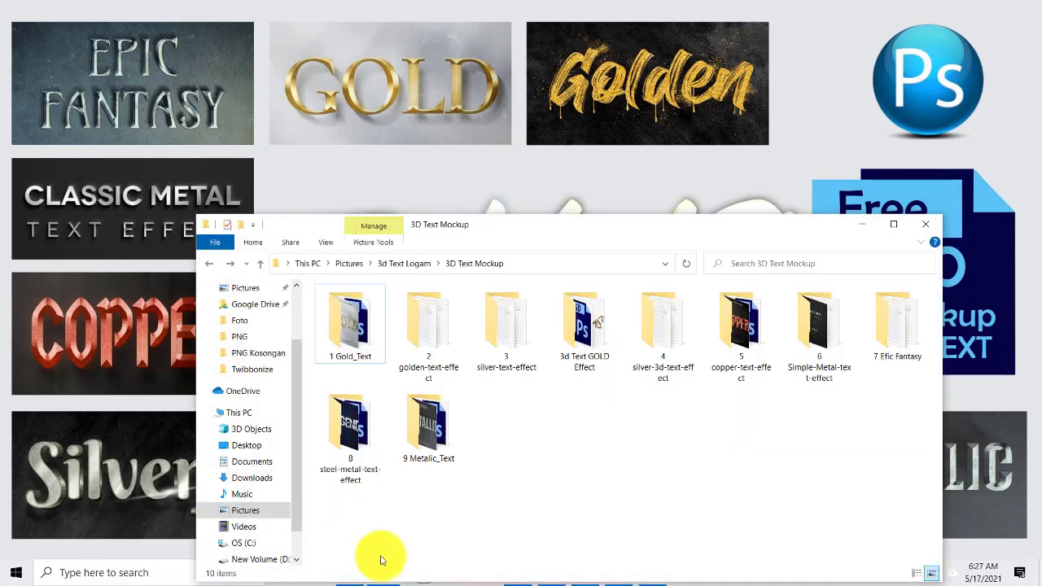
double_click(356, 326)
drag(472, 226, 506, 218)
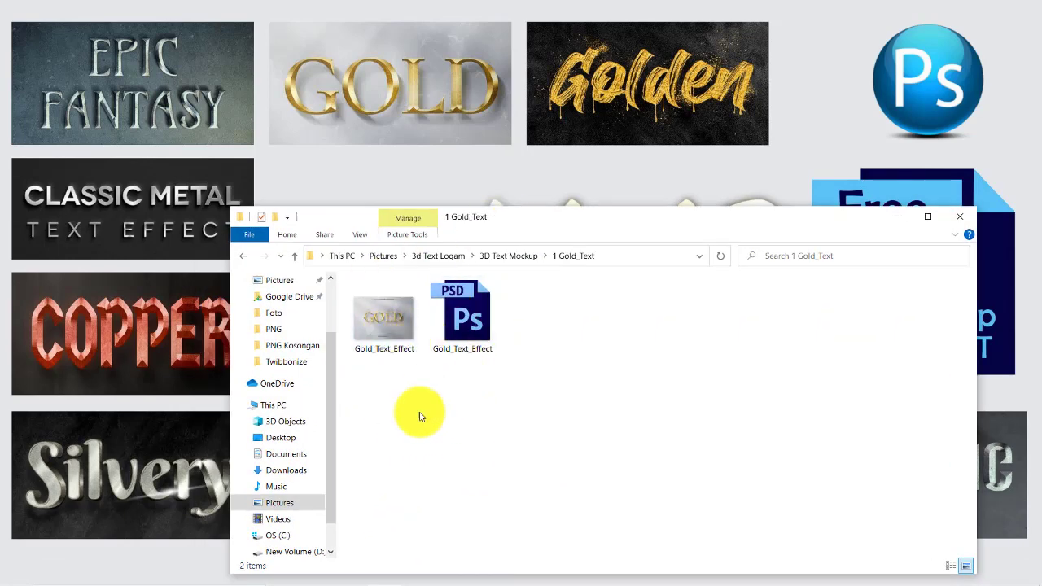
click(464, 313)
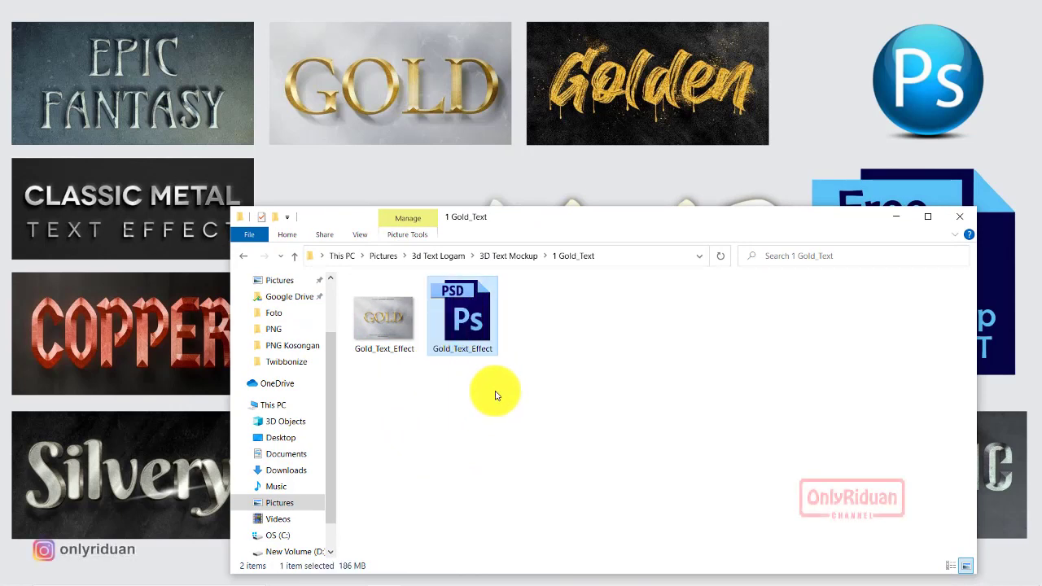
double_click(466, 319)
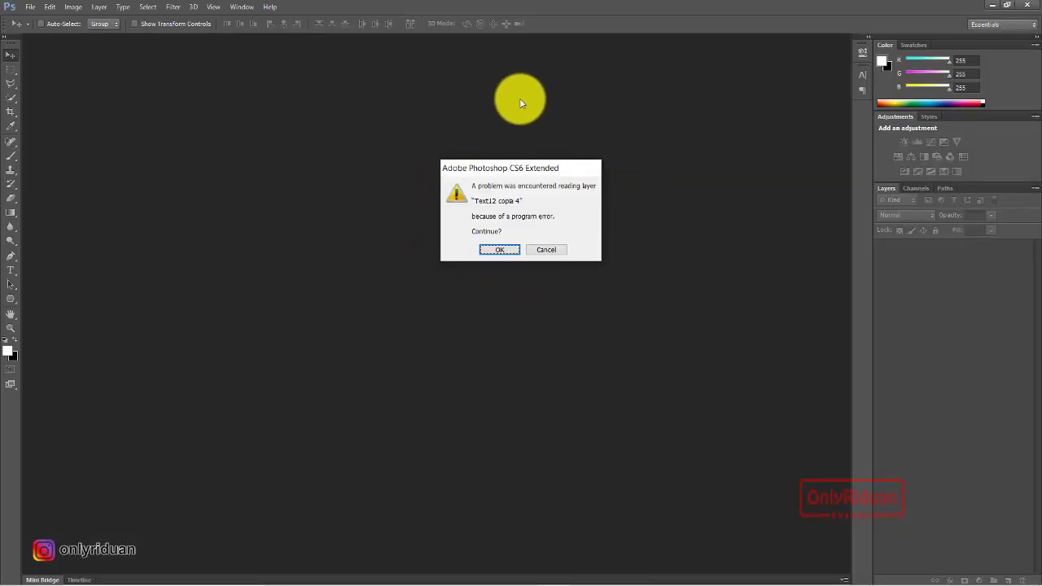
Dismiss the 'Text12 copia 4' layer error, open the YOUR TEXT HERE smart object, and accept the missing-fonts warning.
click(501, 251)
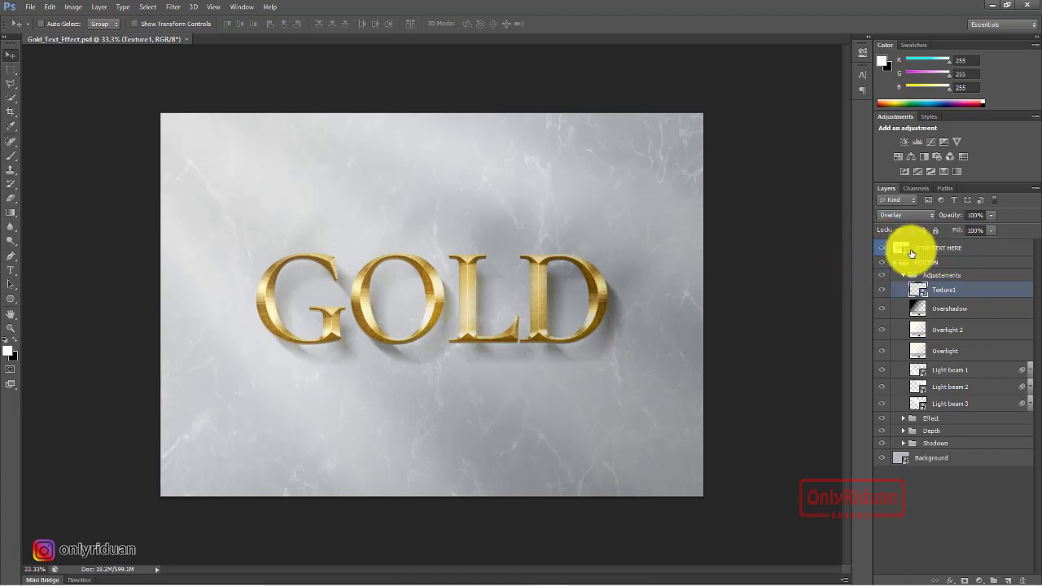
double_click(905, 249)
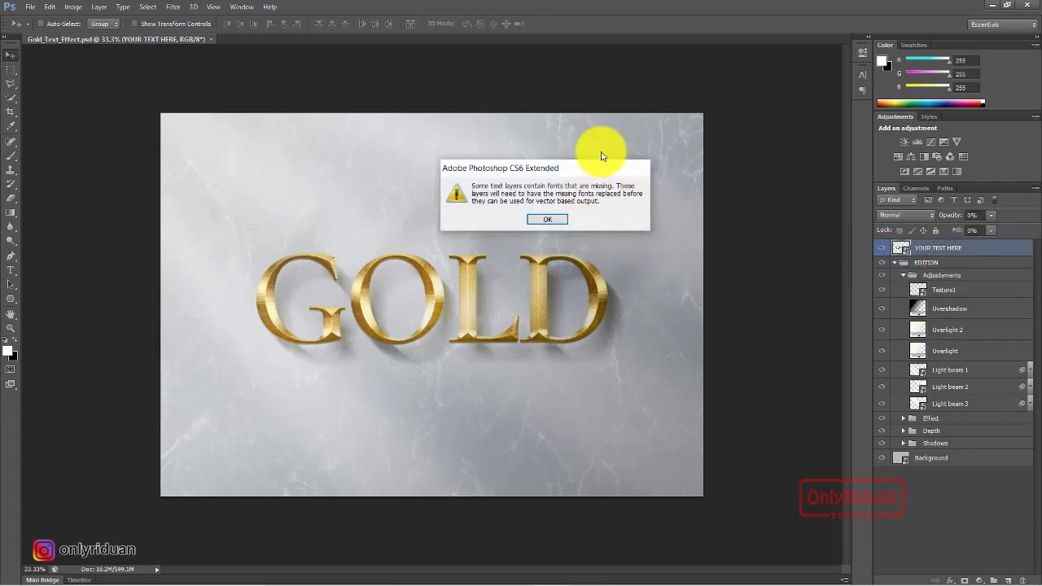
click(545, 220)
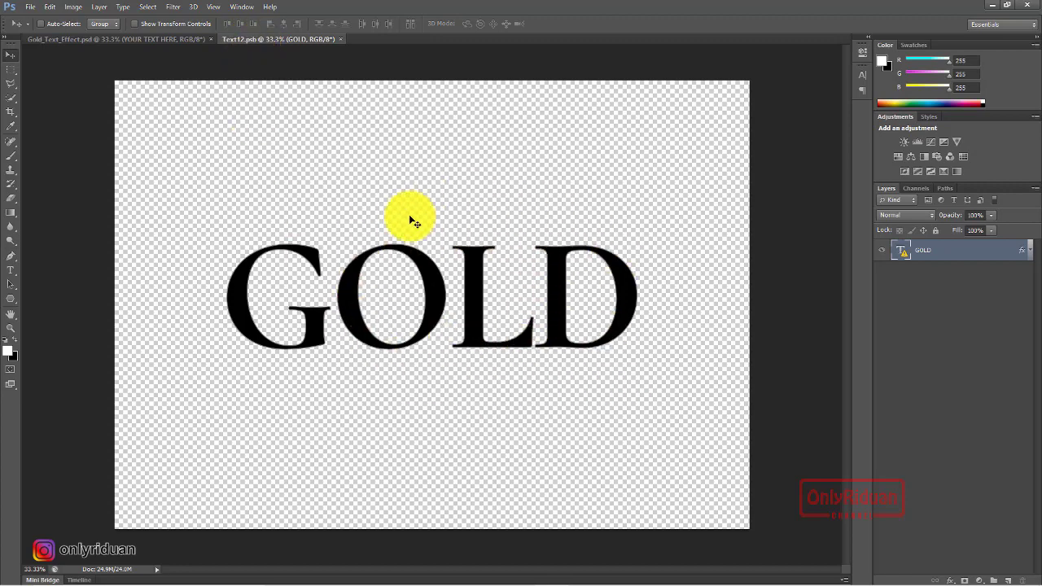
Replace GOLD with EMAS in the smart object text, accepting the Myriad Pro font substitution.
click(11, 274)
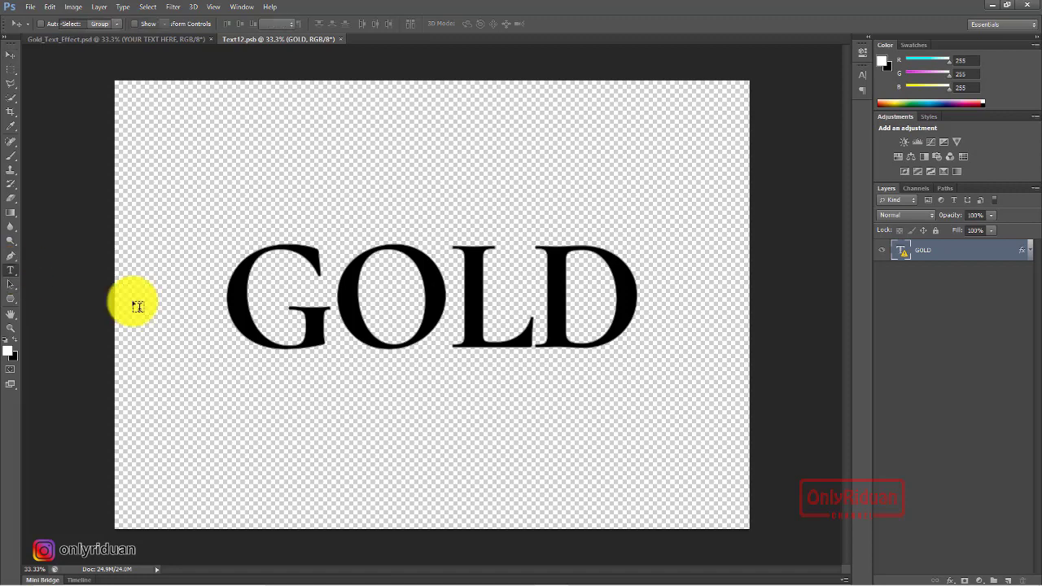
click(542, 292)
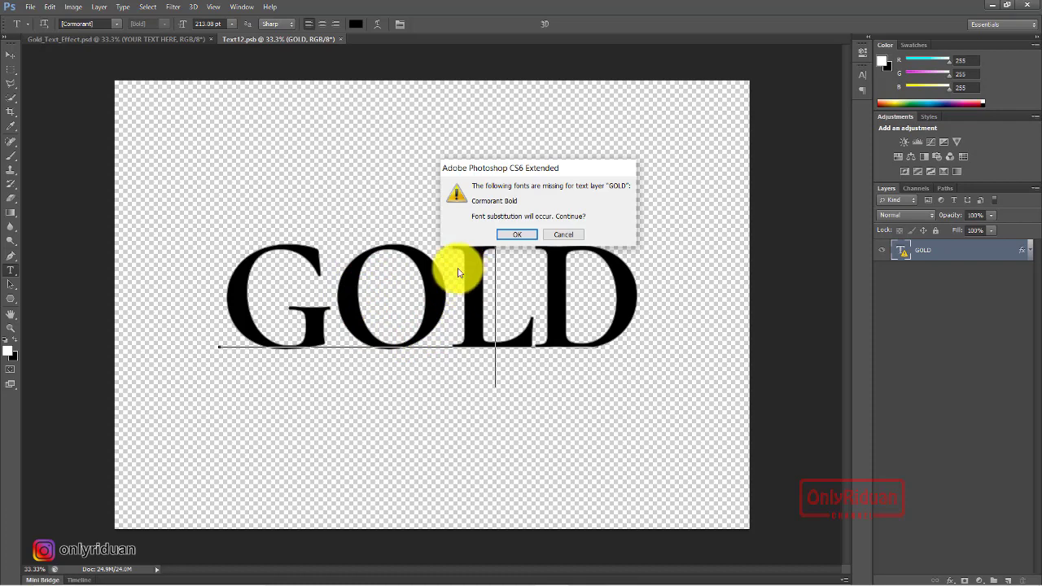
click(586, 573)
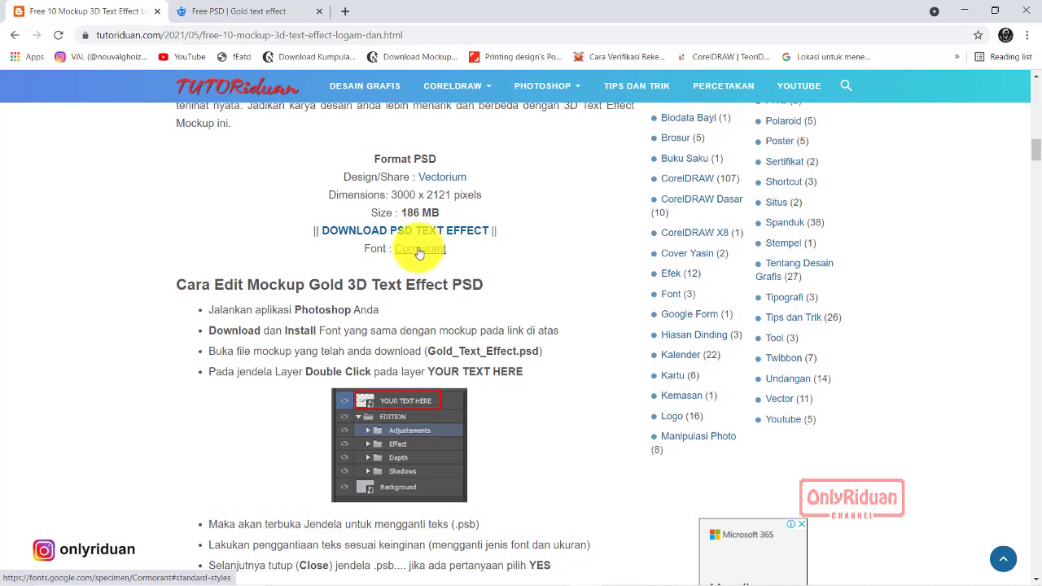
click(963, 10)
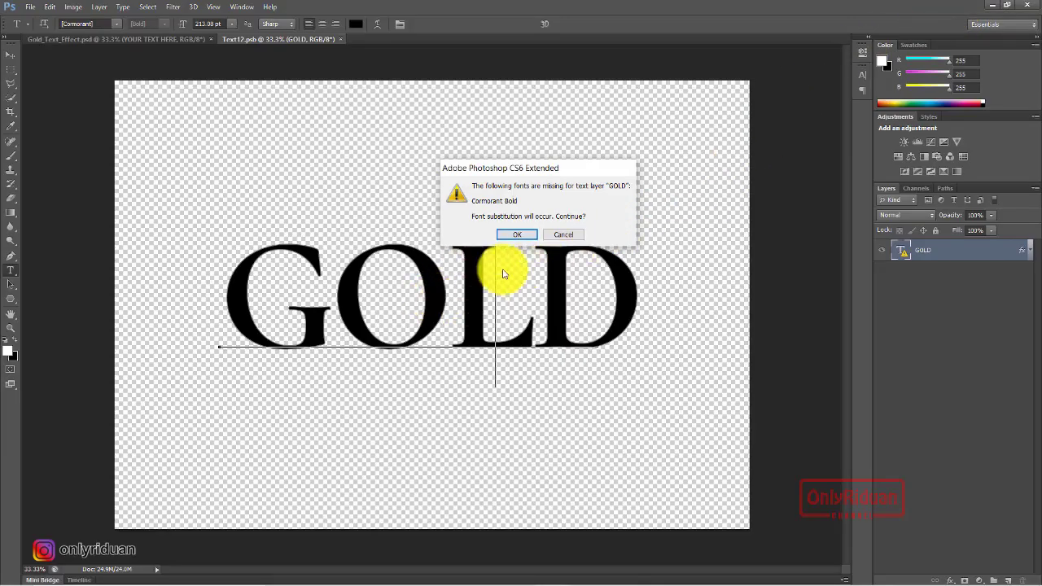
click(517, 235)
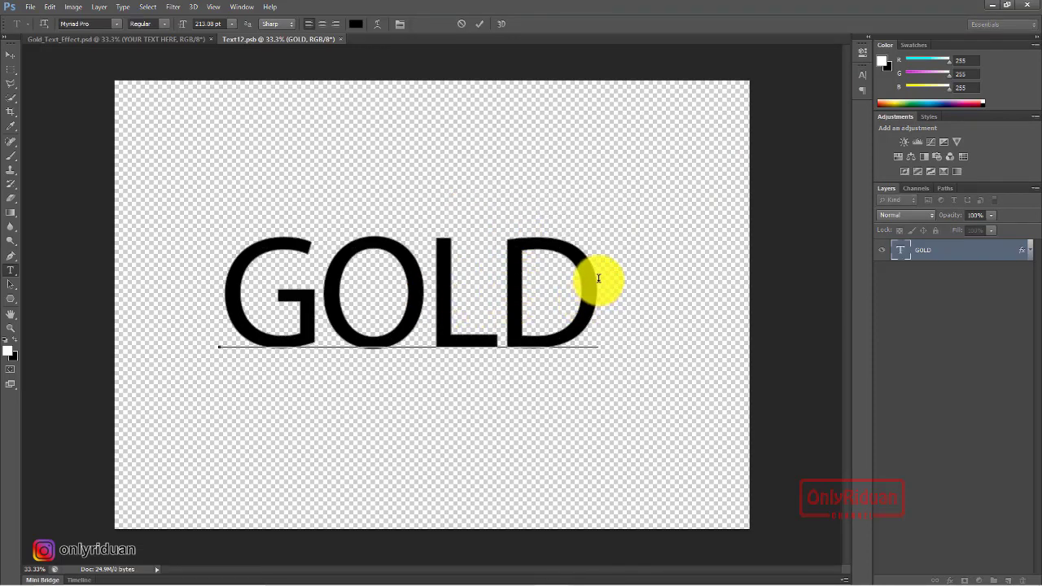
key(BackSpace)
key(BackSpace)
key(BackSpace)
key(BackSpace)
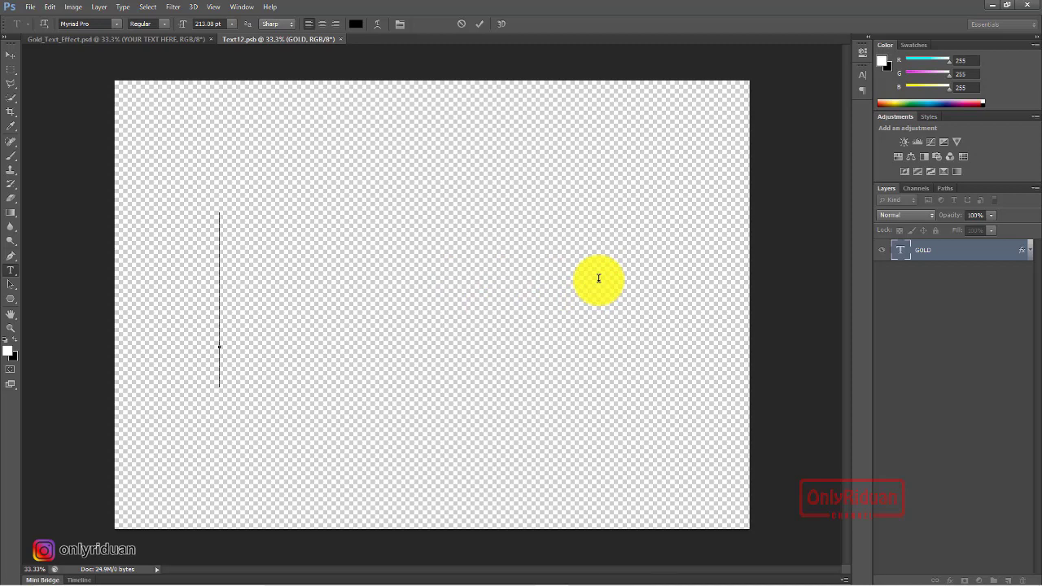
text(E)
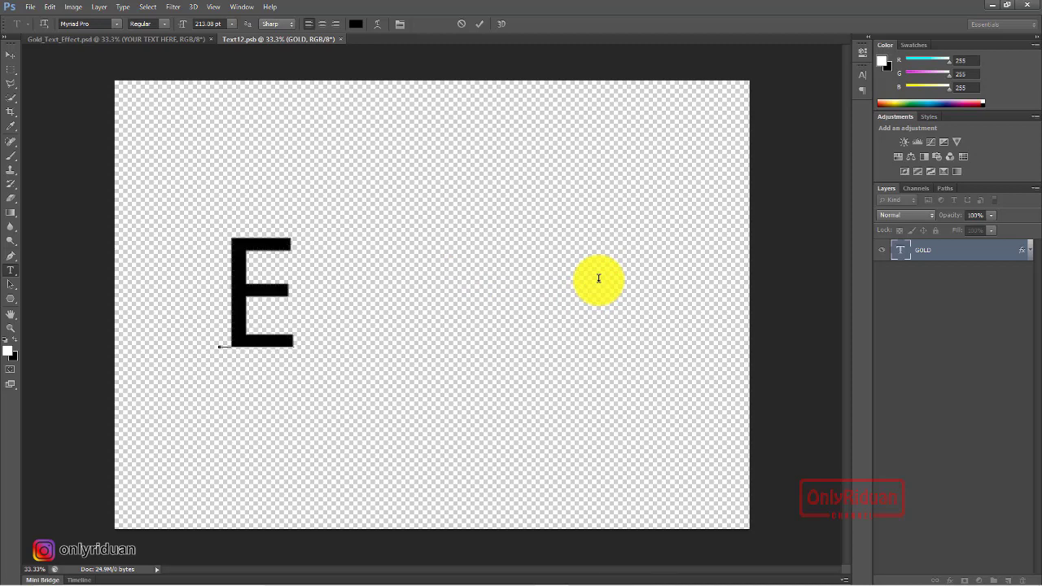
text(MAS)
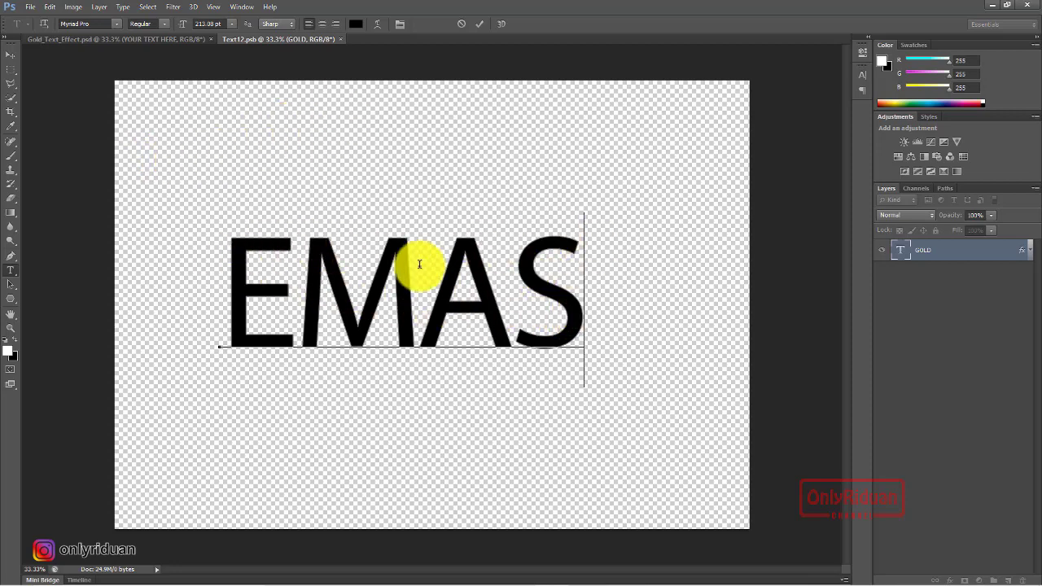
Commit the EMAS text, then close the Text12.psb smart object and save its changes.
click(480, 29)
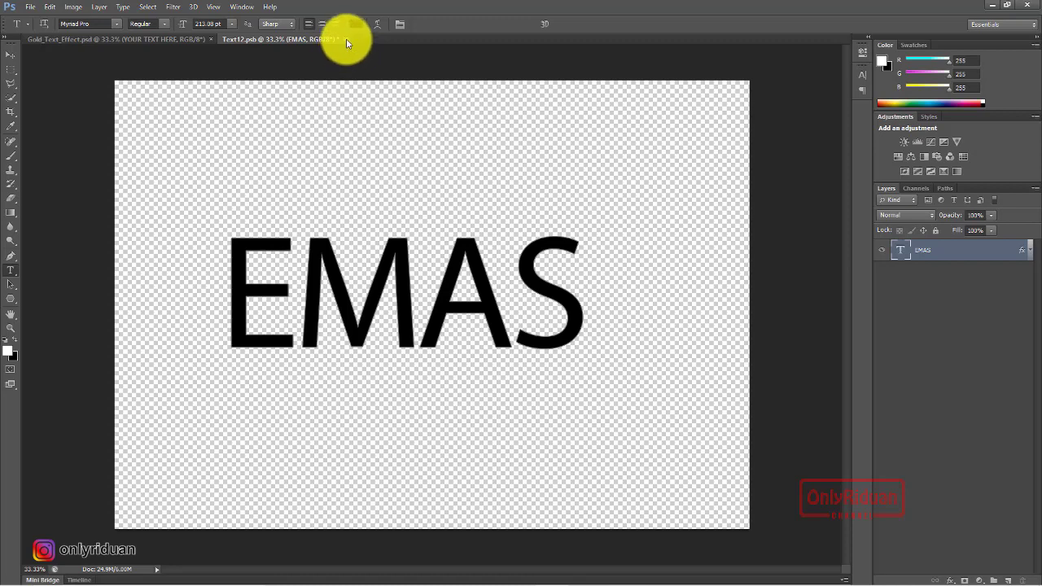
click(345, 39)
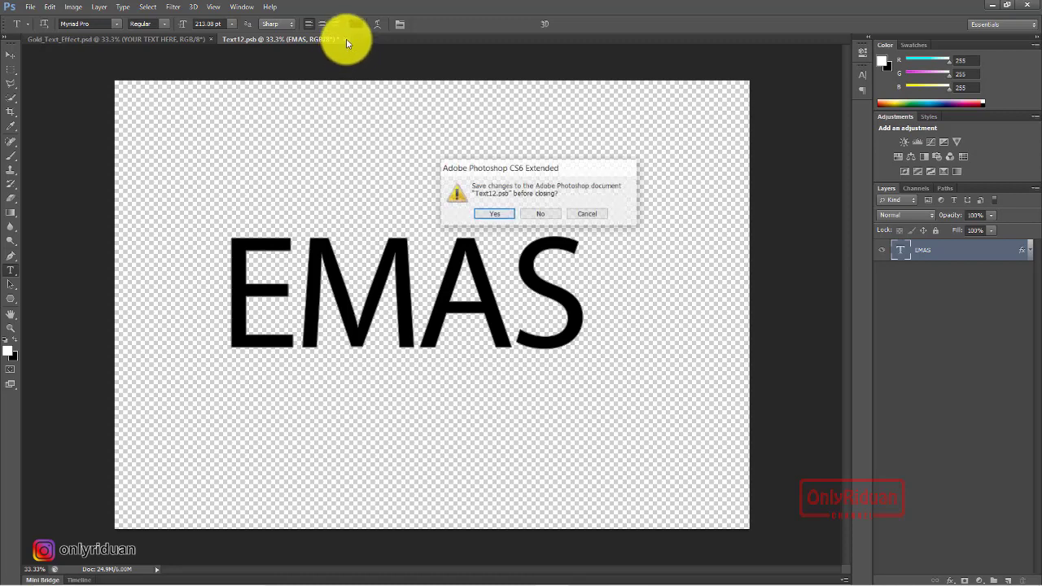
click(482, 212)
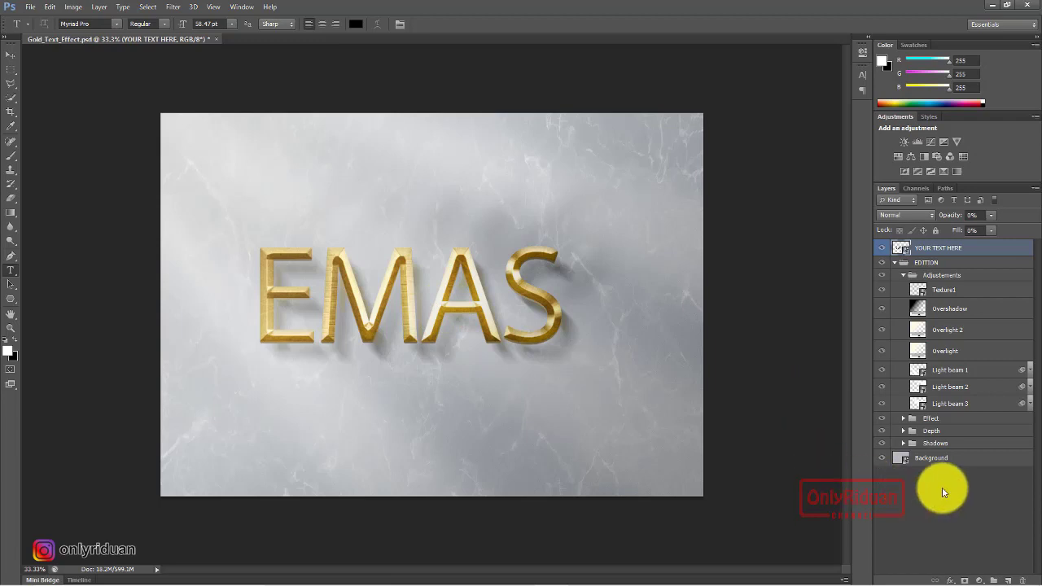
Hide the Background, Shadows and whitish overlay layers, keeping the Effect group visible.
click(882, 460)
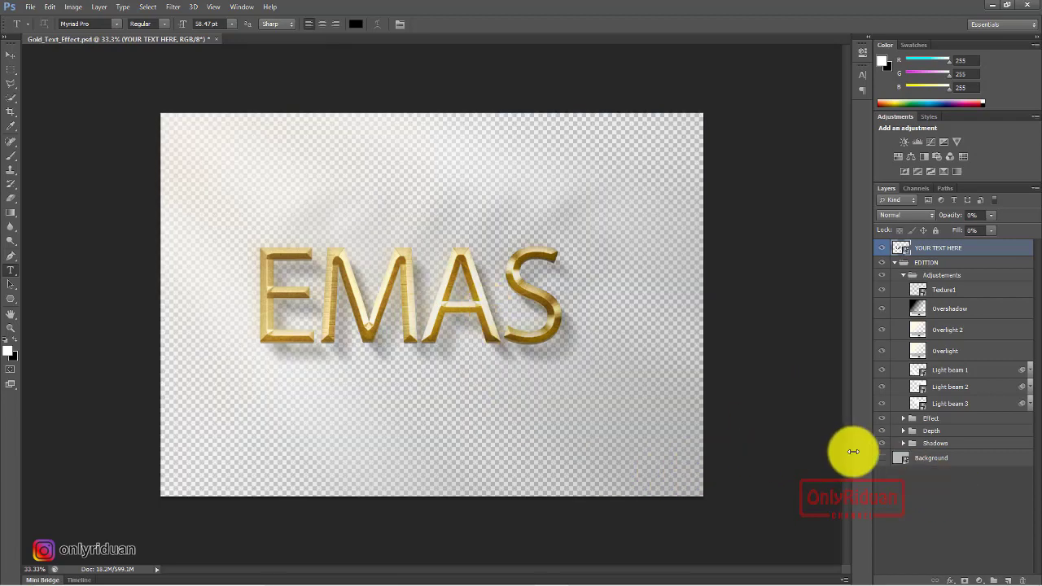
click(886, 444)
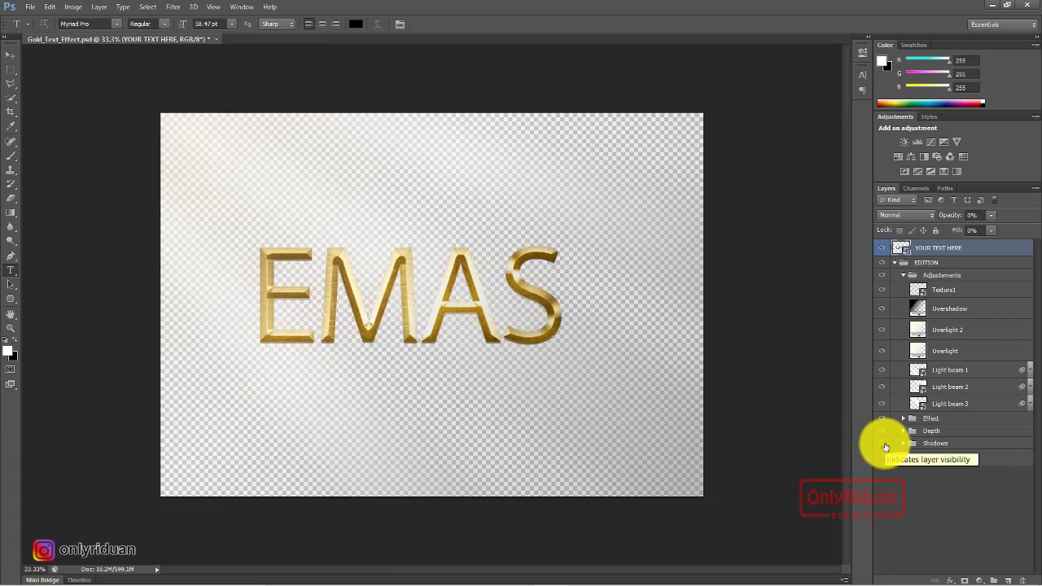
click(884, 432)
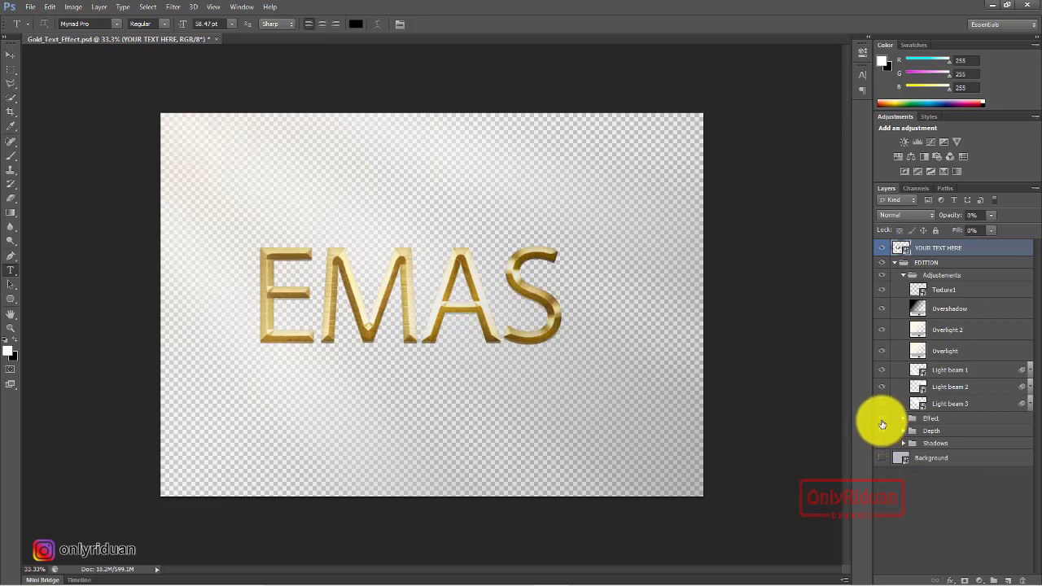
click(883, 420)
click(883, 421)
click(883, 281)
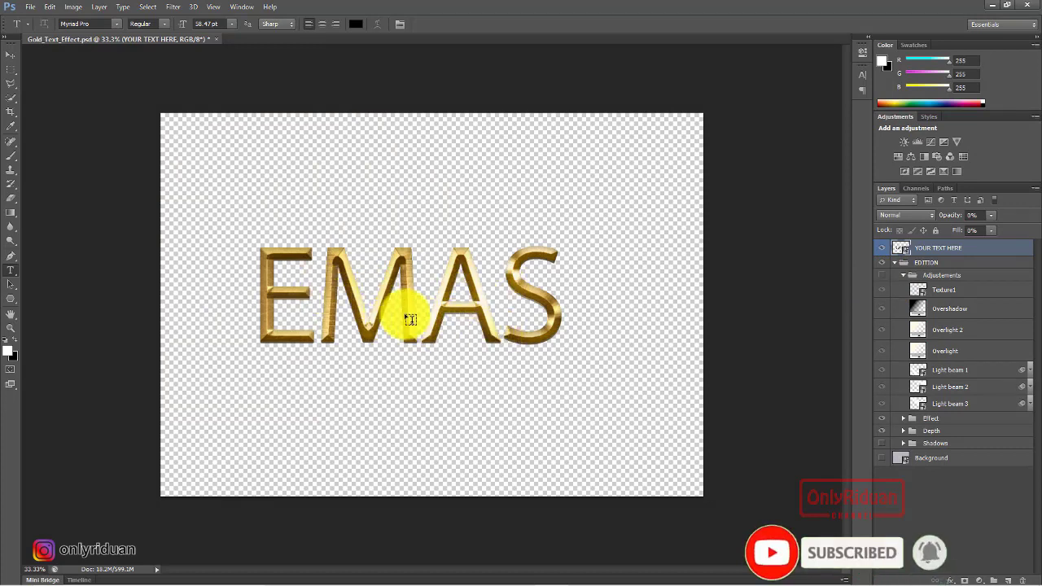
Save the transparent mockup as Gold_Text_Effect.png with the default PNG options.
click(31, 7)
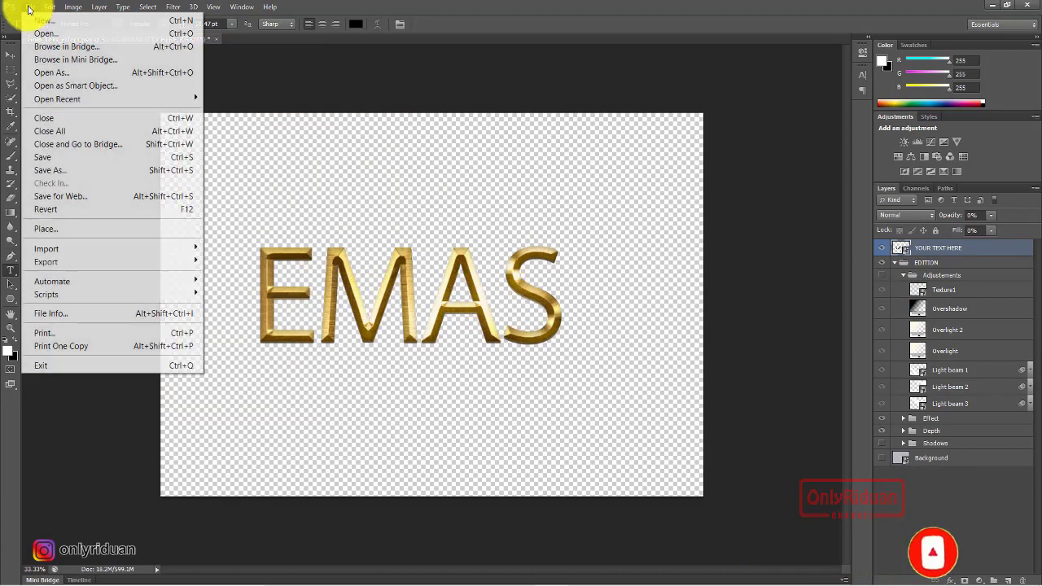
click(64, 171)
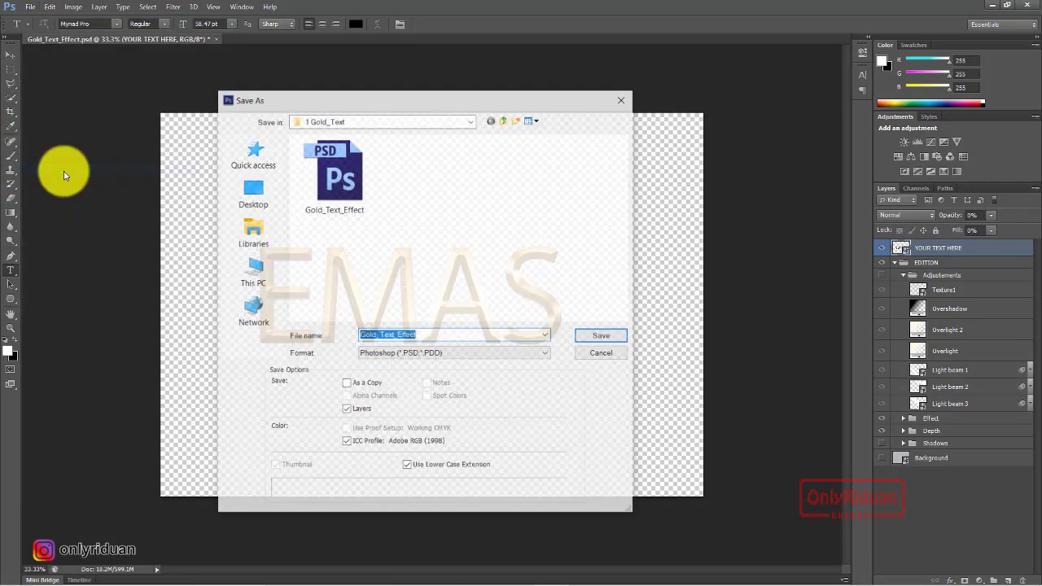
click(423, 359)
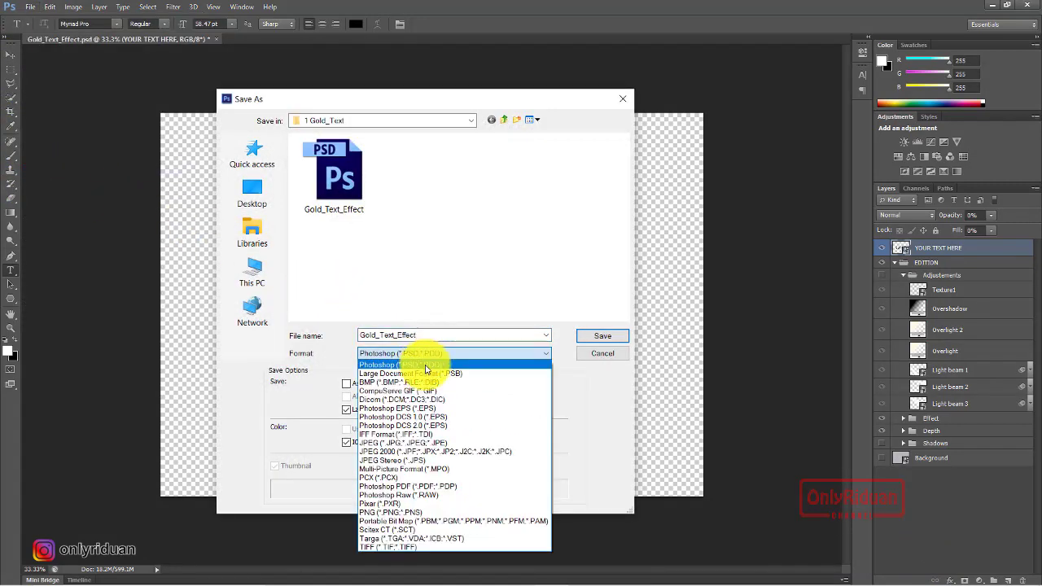
click(404, 513)
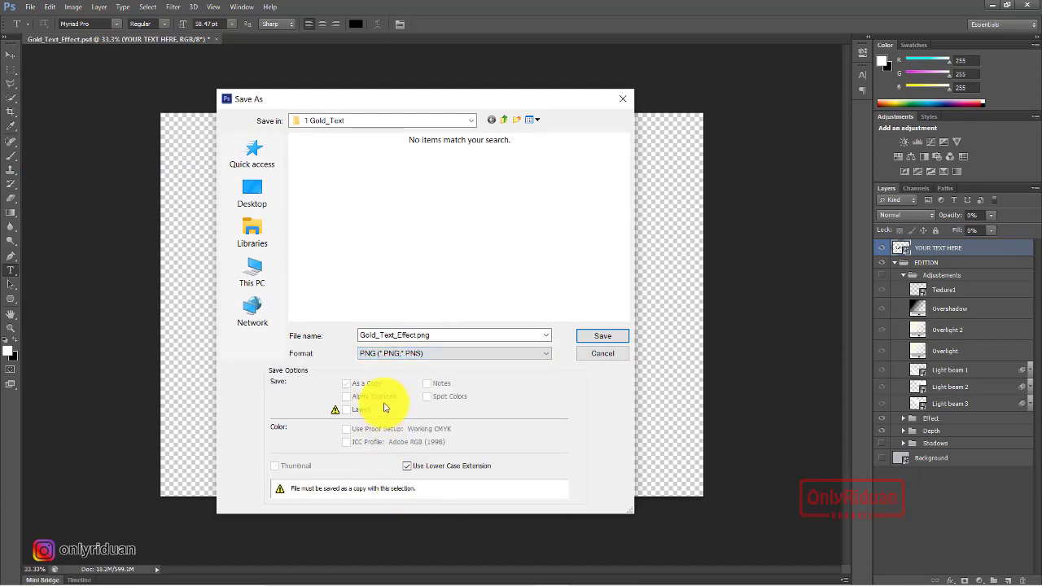
click(602, 337)
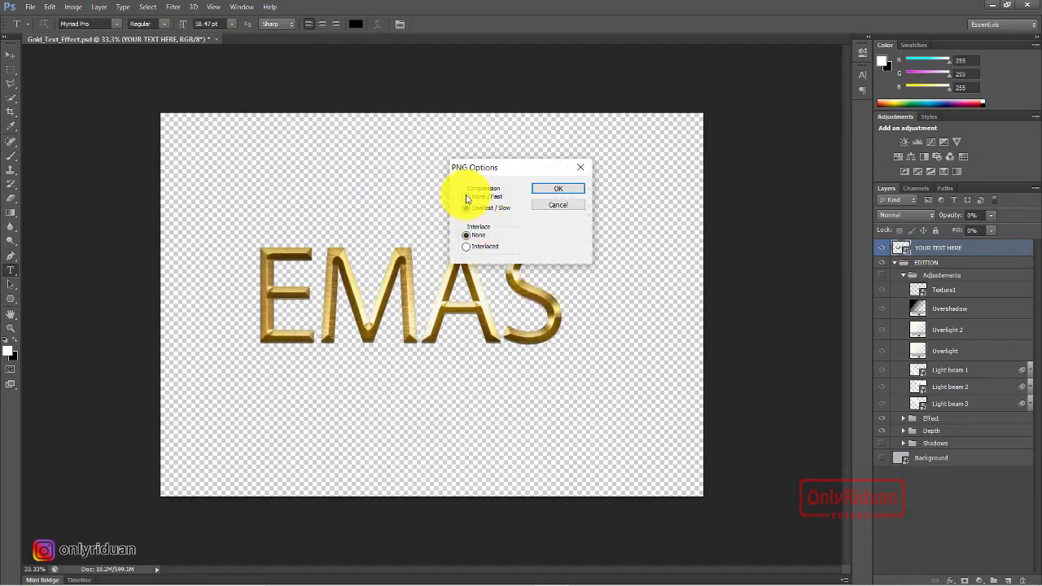
click(558, 188)
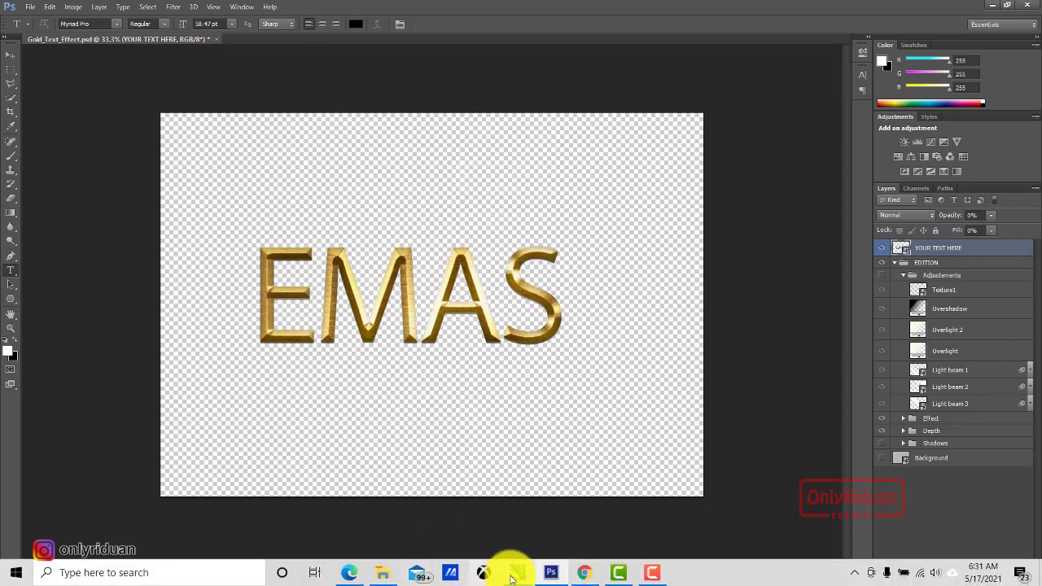
click(520, 574)
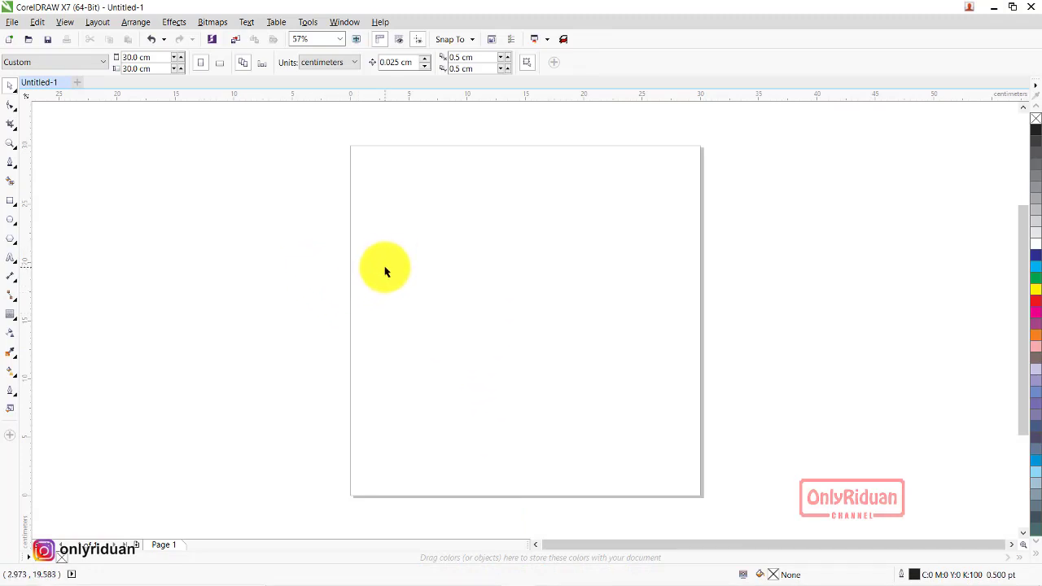
Import Gold_Text_Effect.png from the 3D Text Mockup > 1 Gold_Text folder.
click(12, 23)
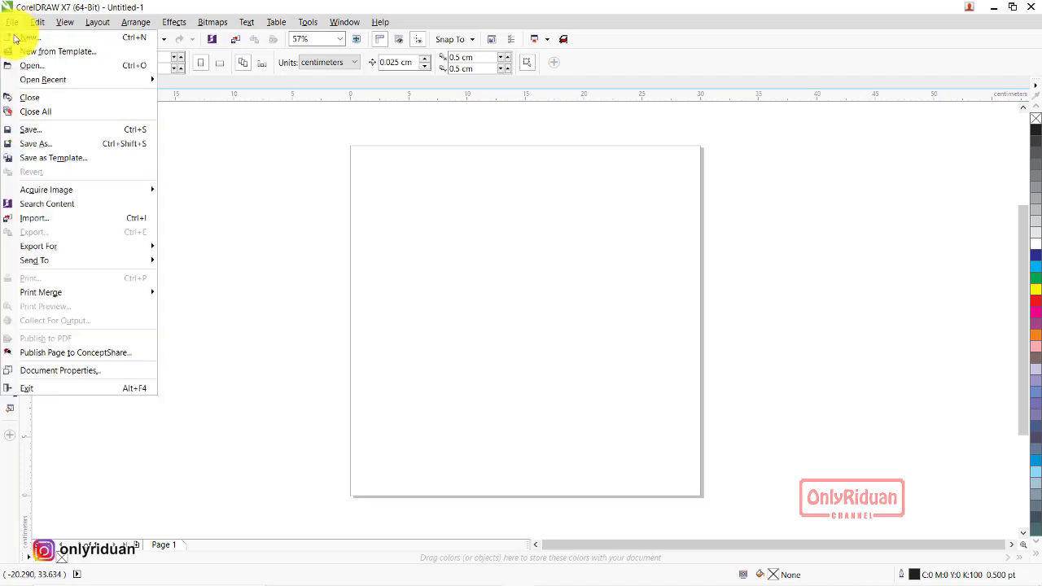
click(62, 216)
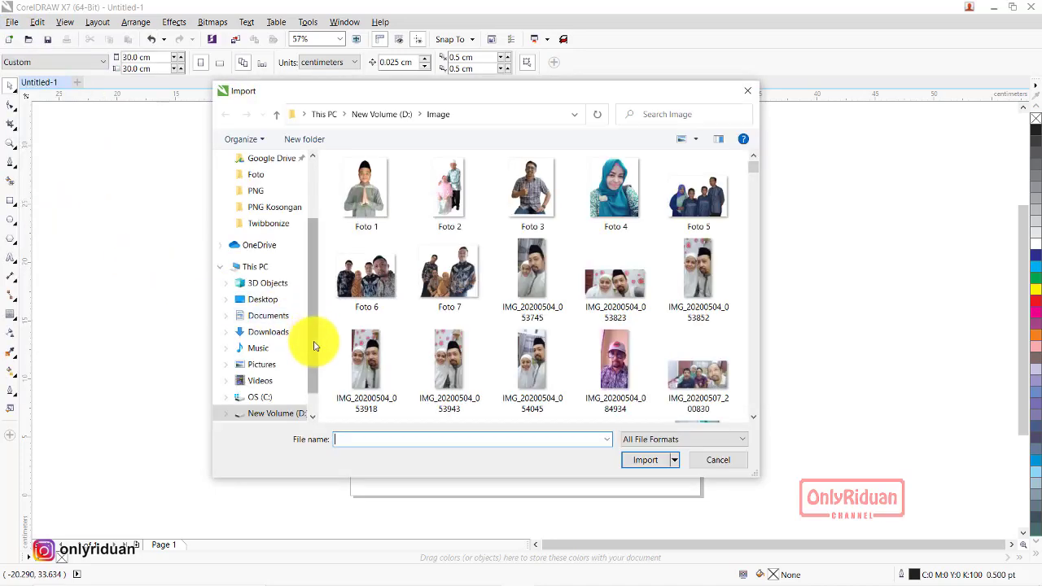
click(262, 364)
double_click(365, 193)
double_click(365, 193)
double_click(364, 205)
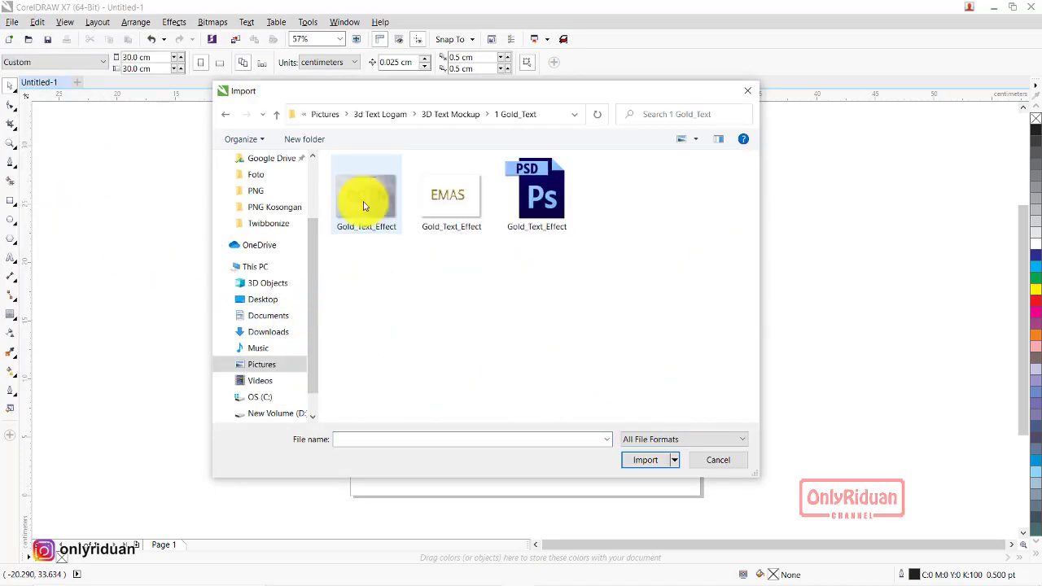
click(426, 204)
click(645, 461)
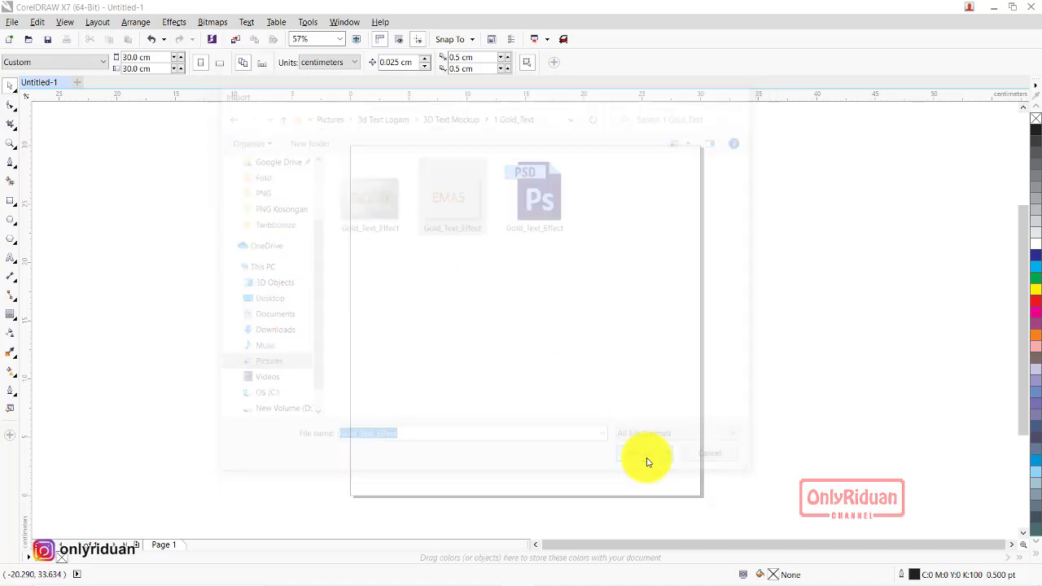
Place and reposition the EMAS image on the page, then minimize CorelDRAW.
drag(425, 232, 609, 391)
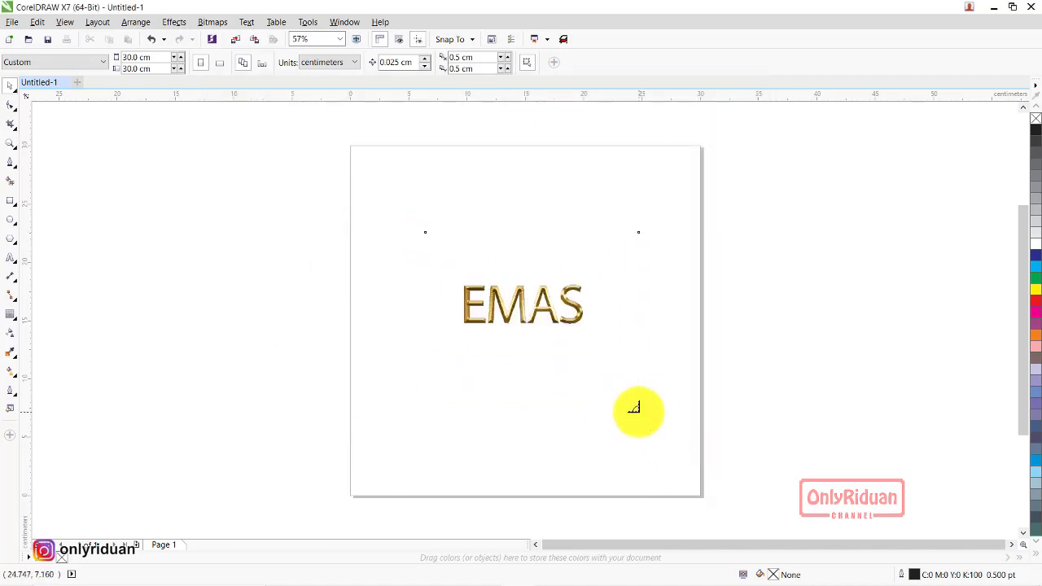
scroll(540, 302, up, 4)
scroll(541, 304, down, 2)
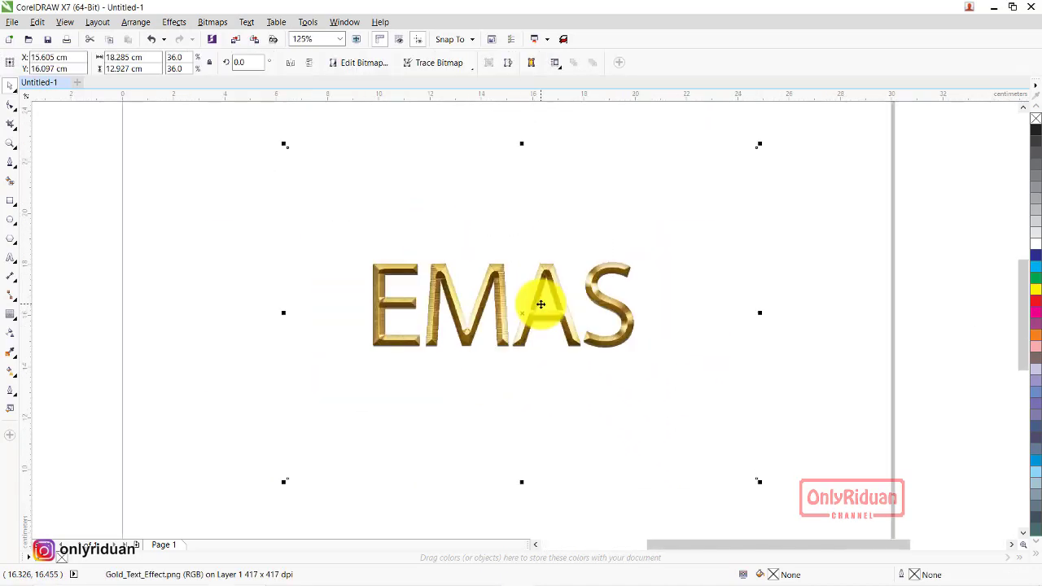
drag(509, 299, 491, 292)
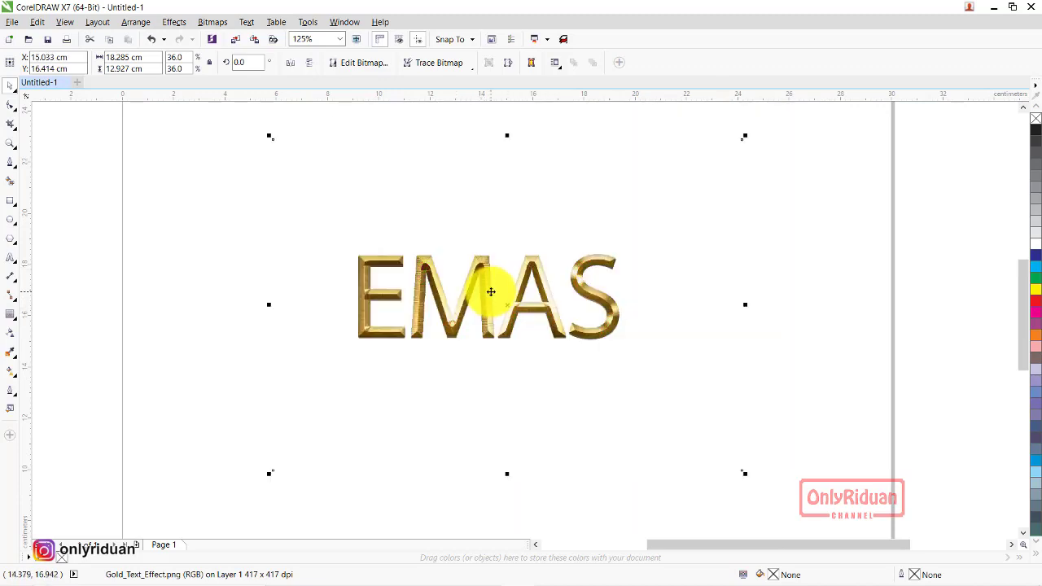
click(993, 6)
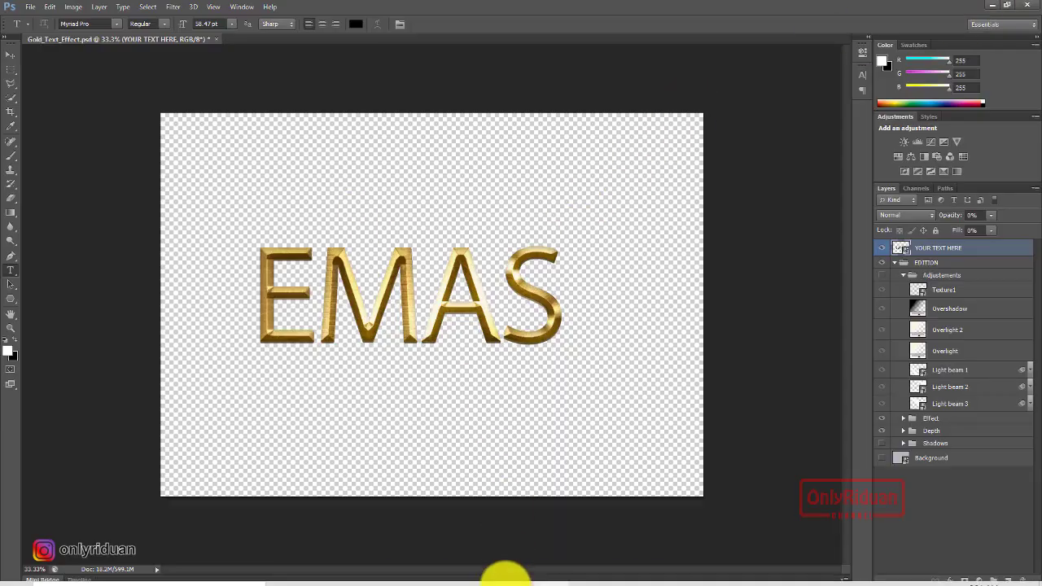
Scroll the tutoriduan.com article in Chrome to the Golden Text Effect PSD section with its 160 MB download.
click(584, 572)
scroll(449, 399, down, 2)
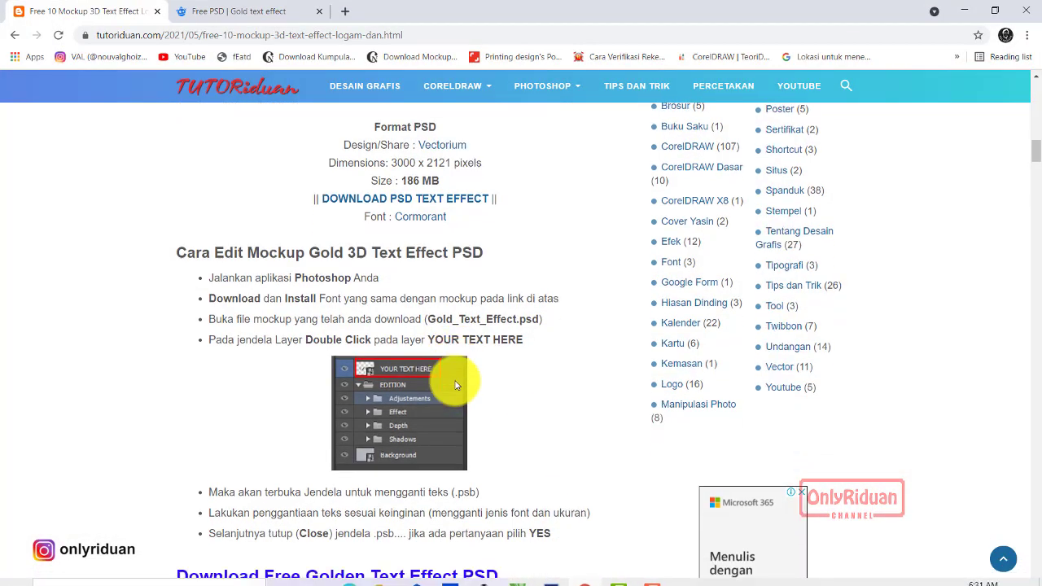
scroll(455, 381, down, 2)
scroll(456, 380, down, 2)
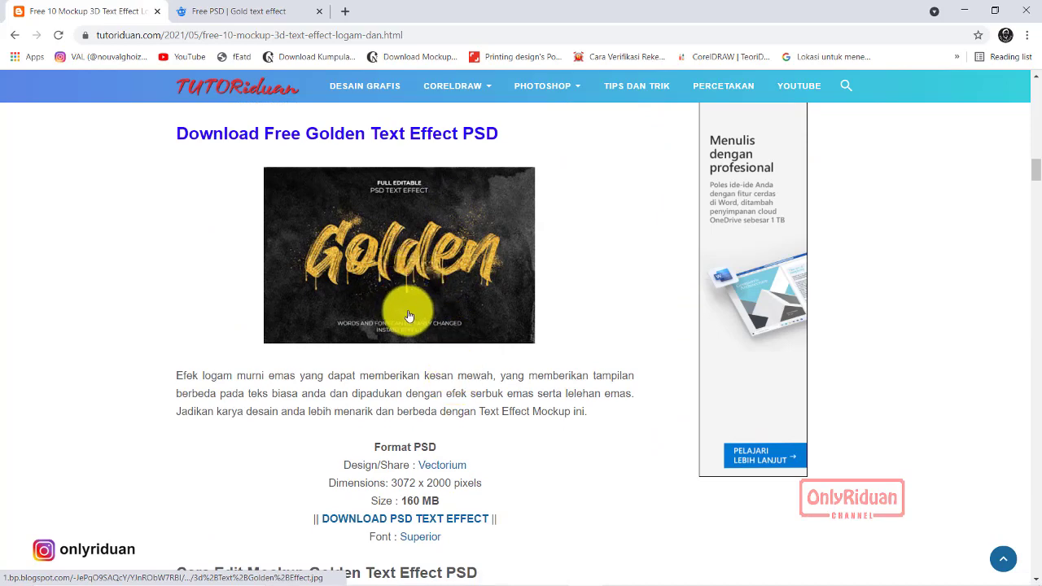
scroll(475, 349, down, 3)
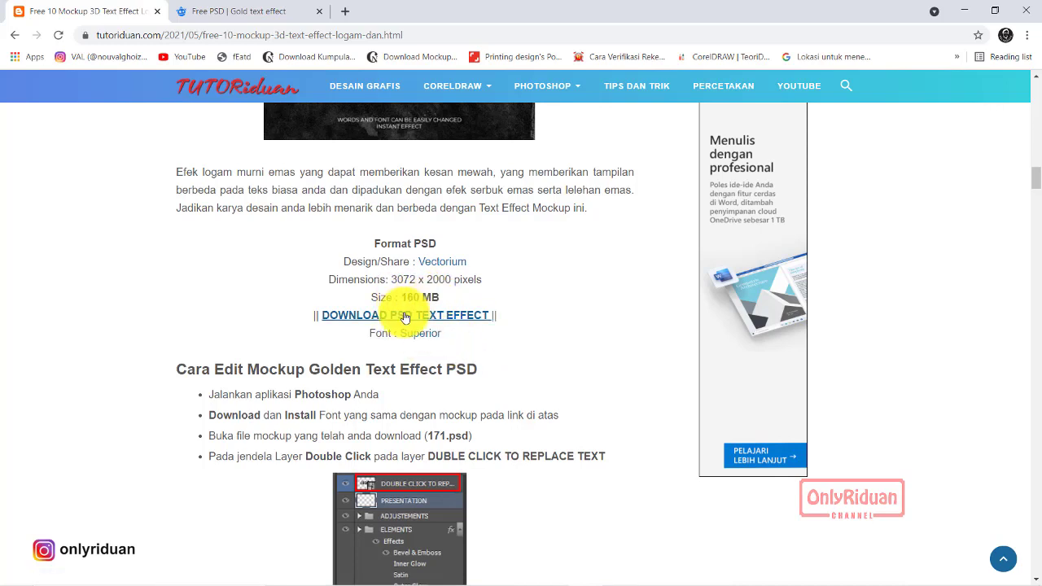
scroll(419, 301, up, 3)
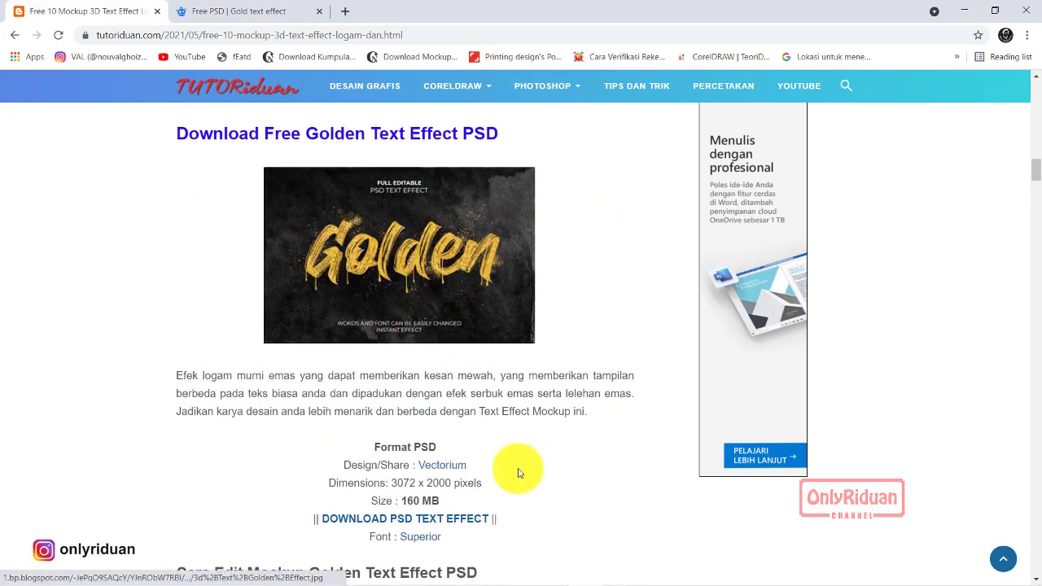
mouse_move(551, 572)
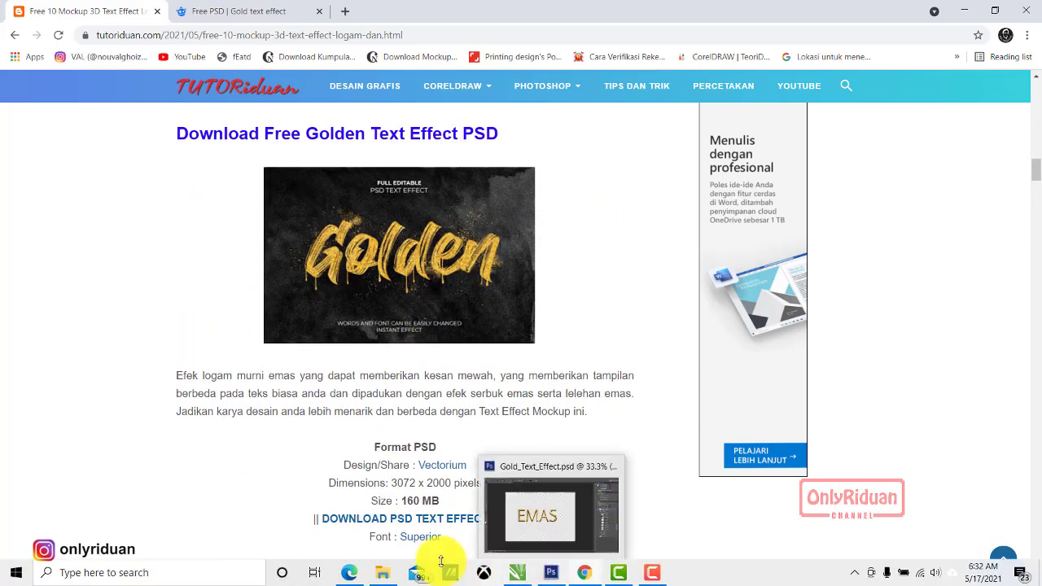
Navigate from 1 Gold_Text up to 3D Text Mockup and open 2 golden-text-effect/171.psd.
click(383, 572)
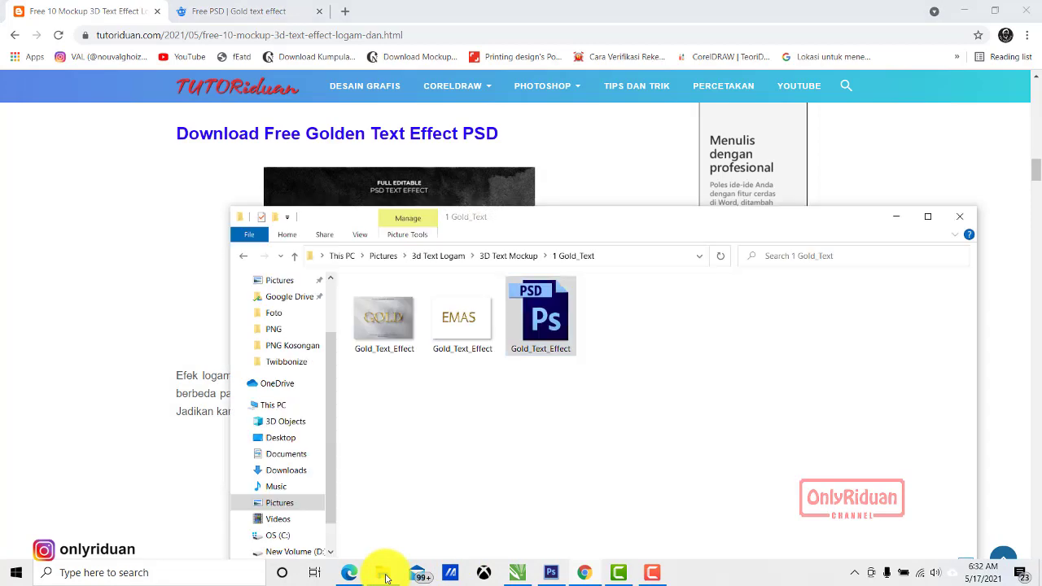
click(243, 256)
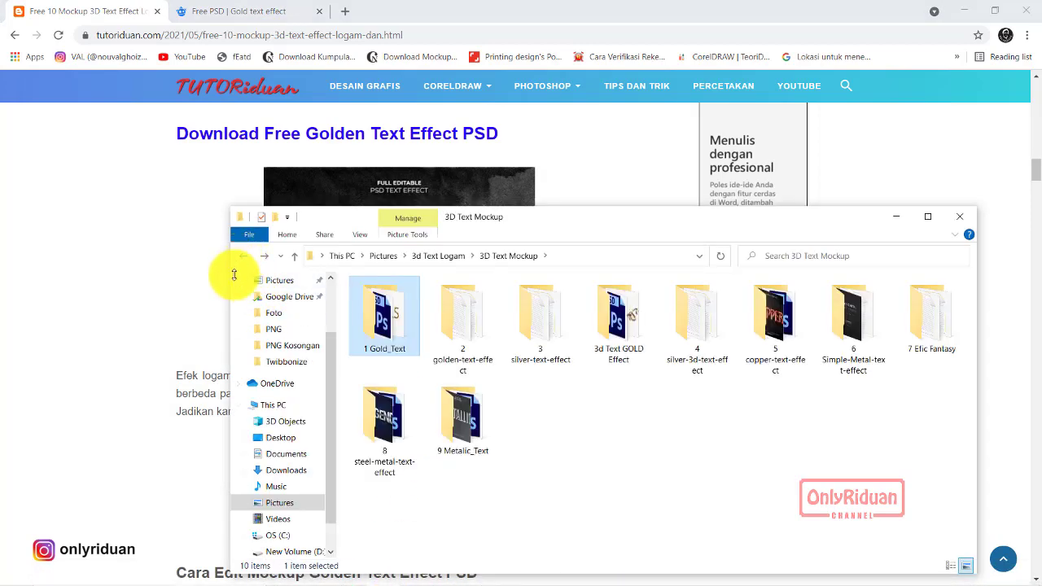
double_click(462, 319)
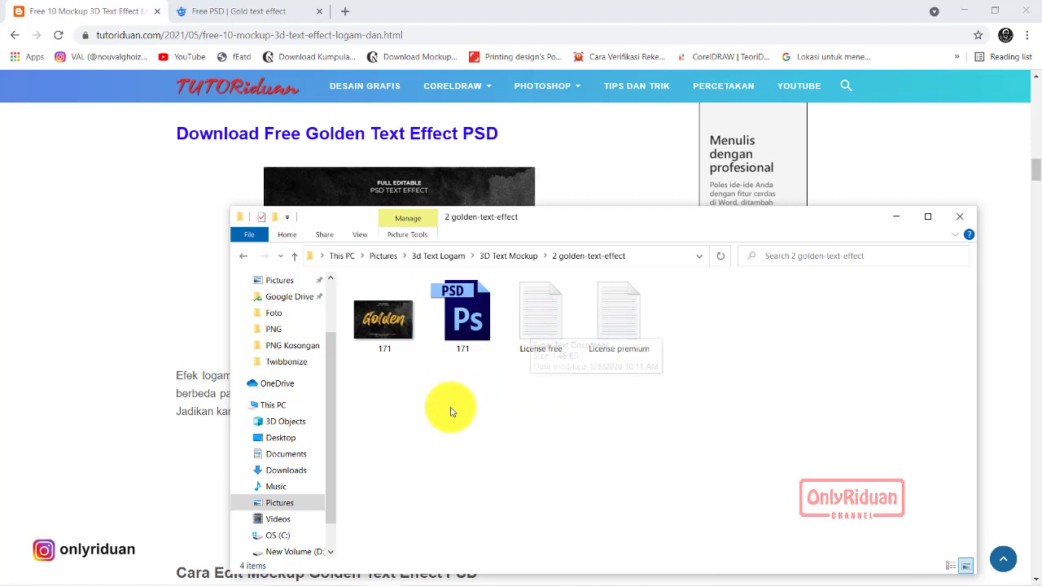
double_click(473, 317)
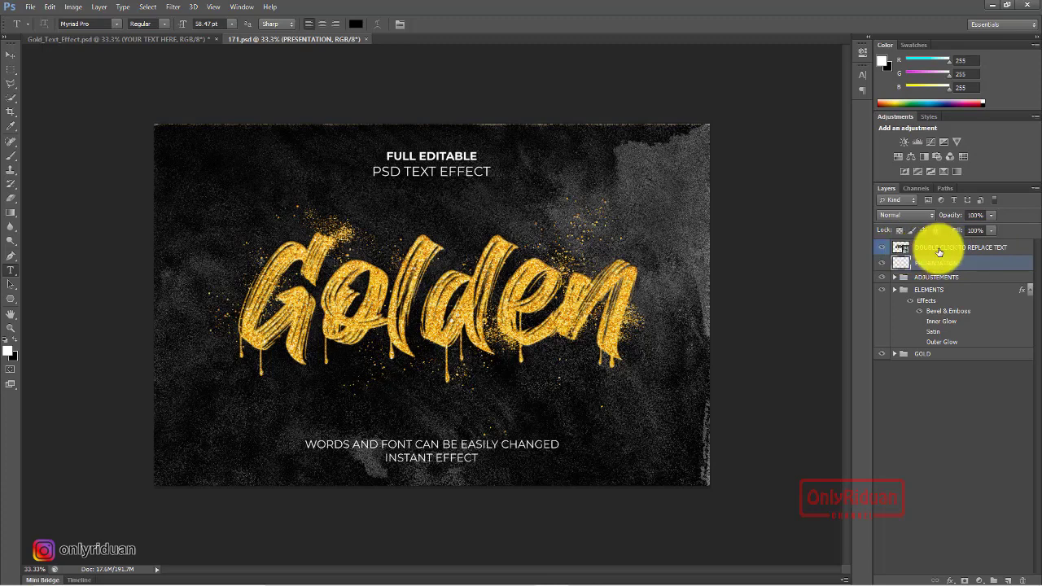
Open the DOUBLE CLICK TO REPLACE TEXT smart object and place the cursor in Golden.
double_click(900, 248)
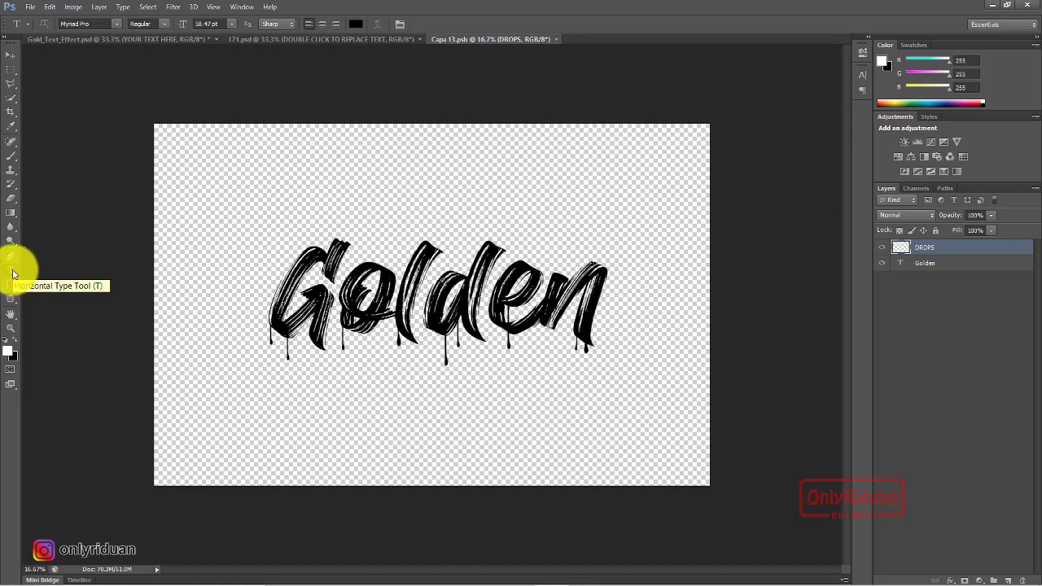
click(492, 300)
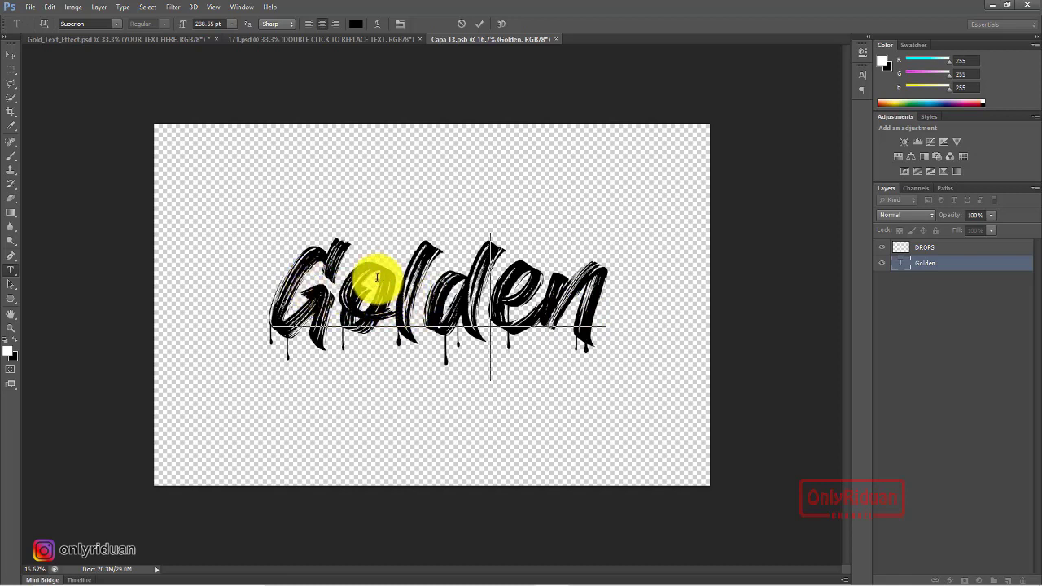
Download the Superion font from its dafont page.
click(578, 575)
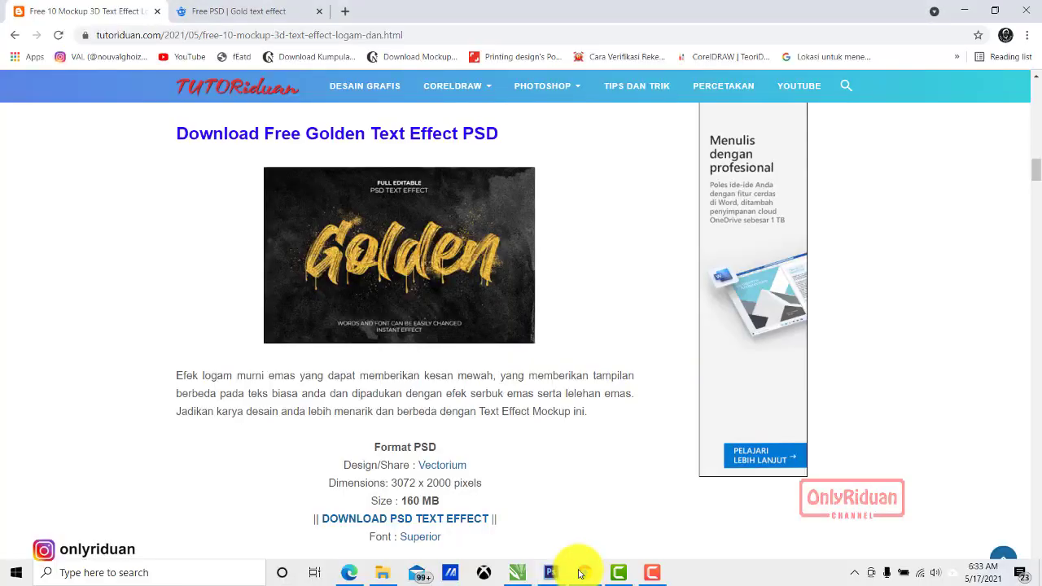
scroll(431, 488, down, 1)
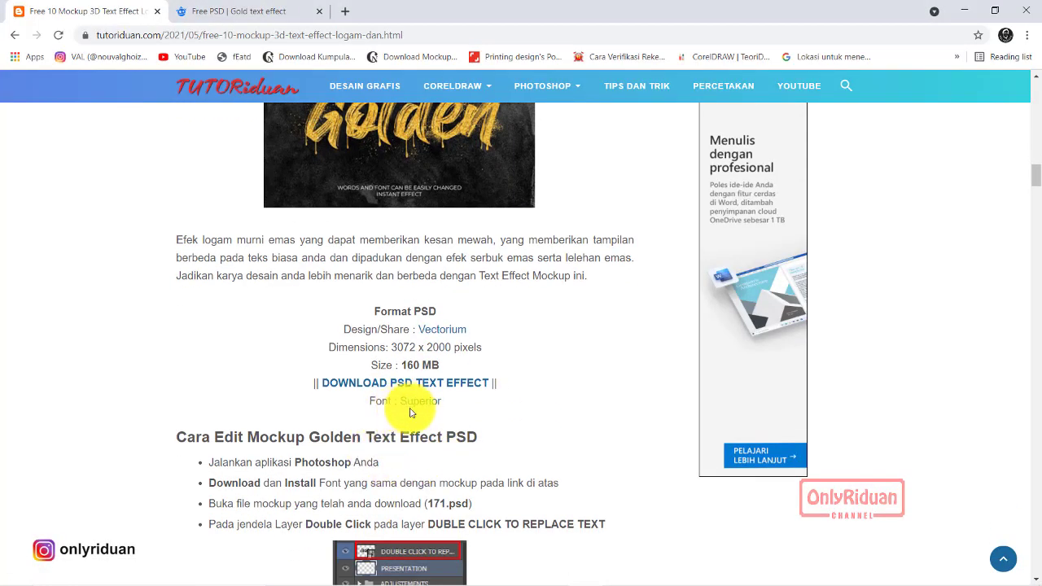
click(420, 407)
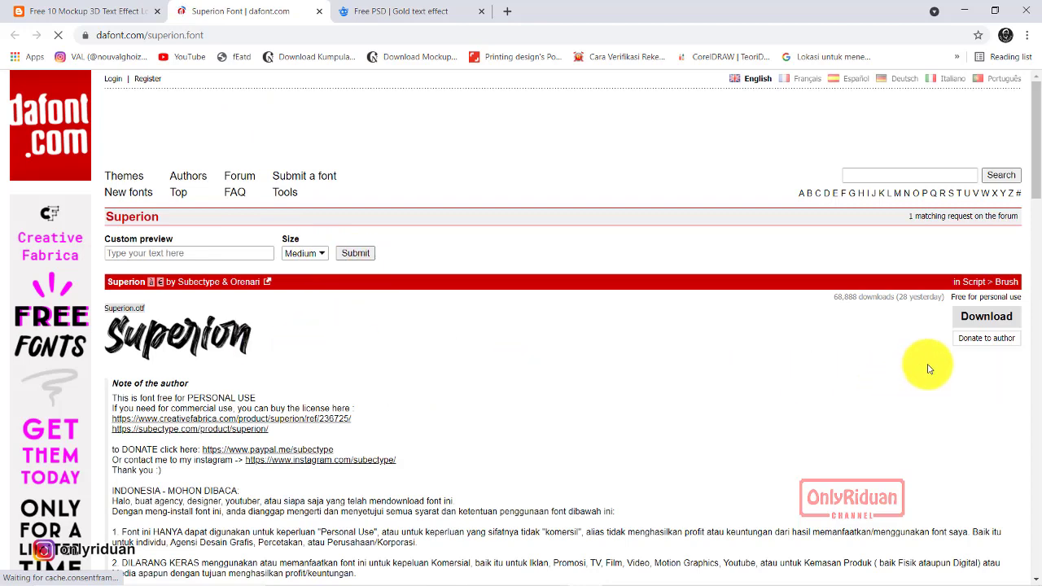
click(986, 321)
click(96, 13)
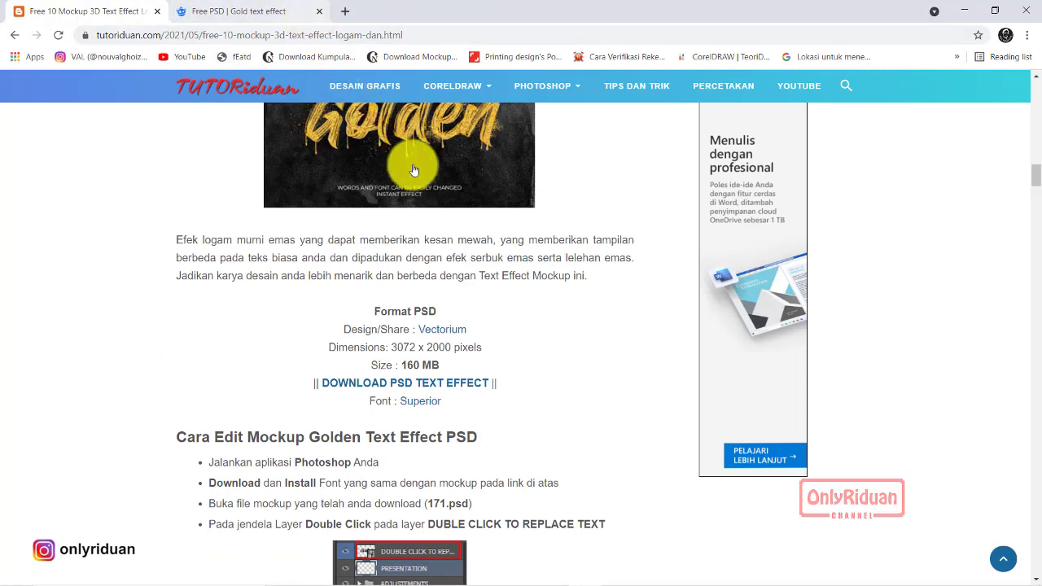
Free-download the Golden text effect PSD from Freepik and minimize Chrome.
click(320, 12)
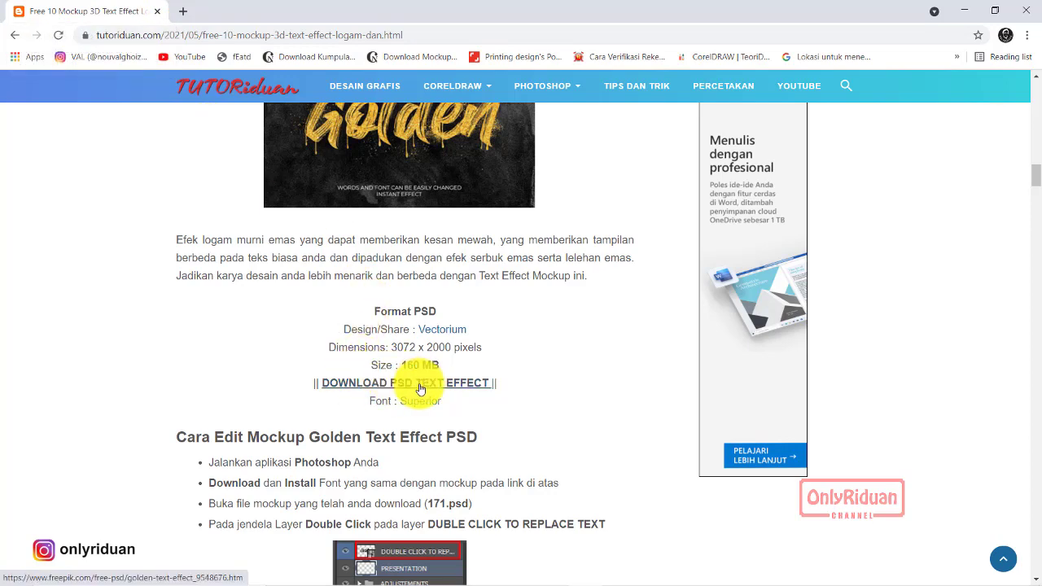
click(421, 390)
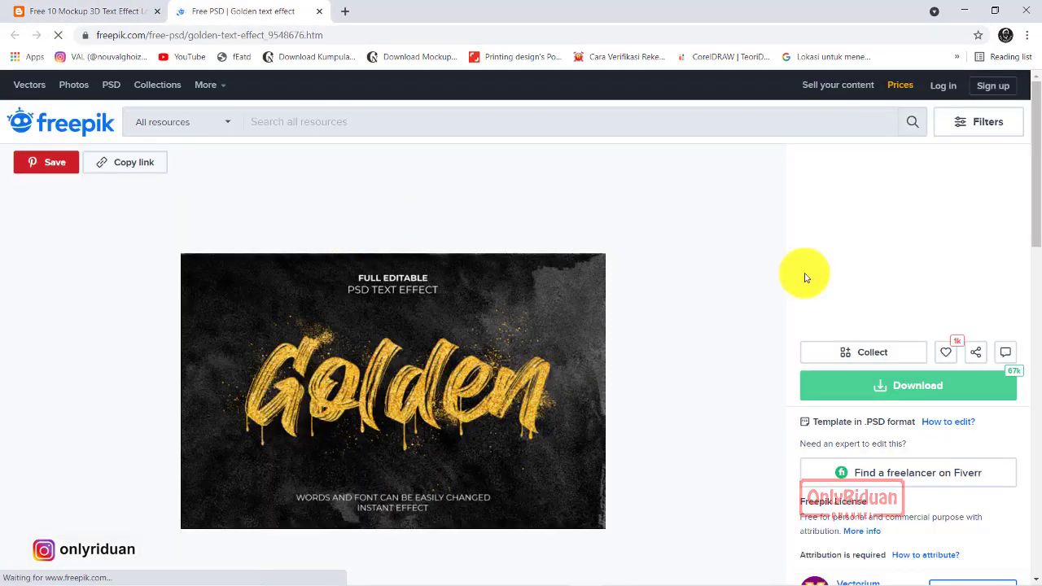
scroll(830, 281, down, 3)
click(920, 186)
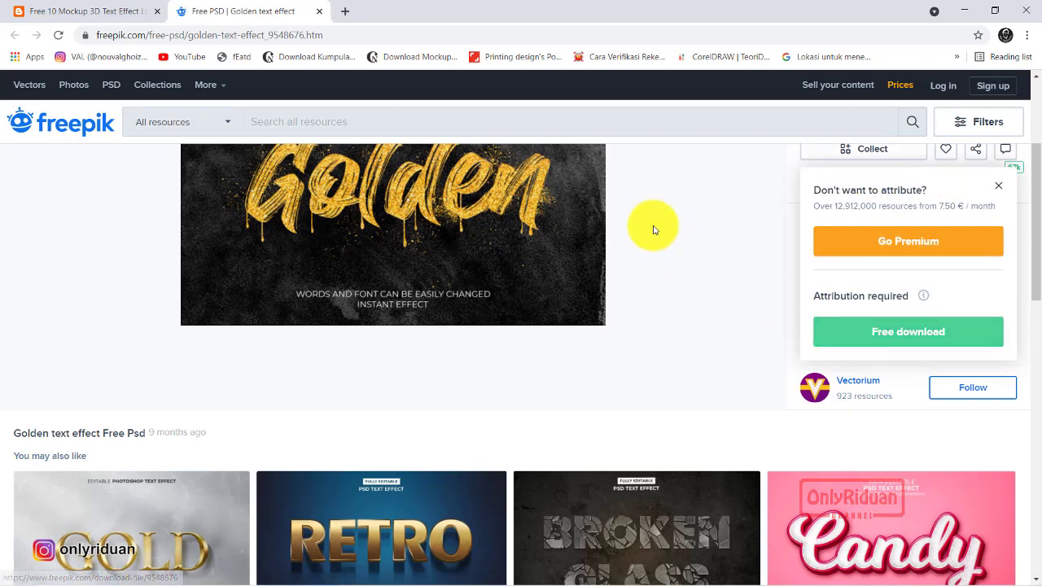
click(967, 12)
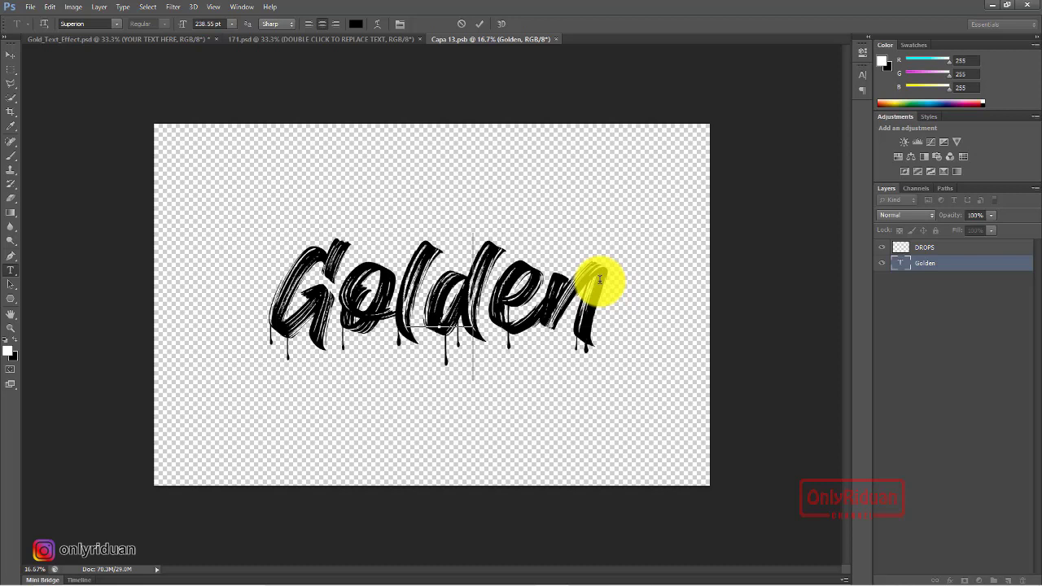
Replace the word Golden with Onlyriduan in Capa 13.psb.
key(ctrl+a)
key(BackSpace)
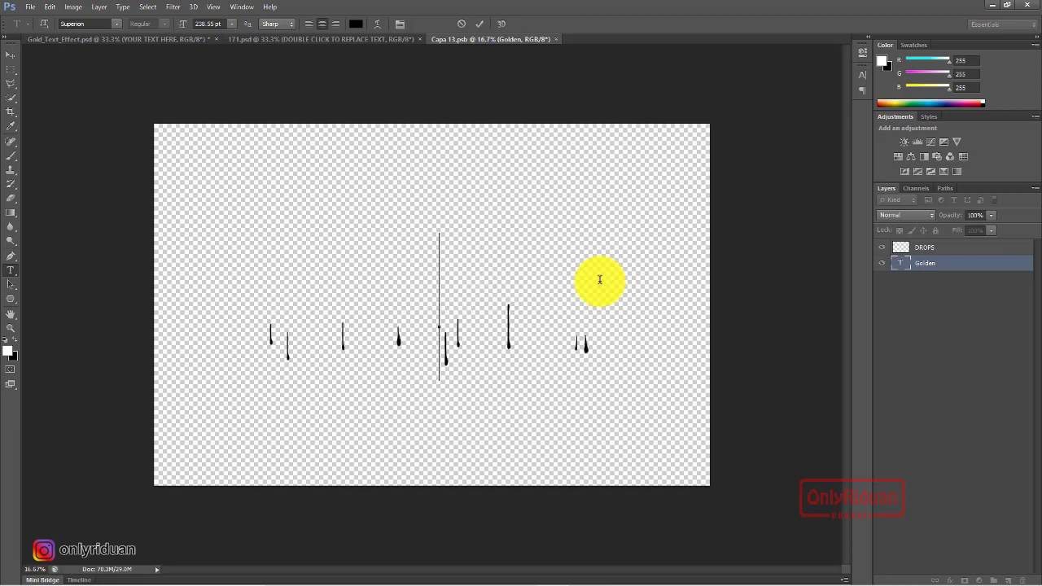
text(Only)
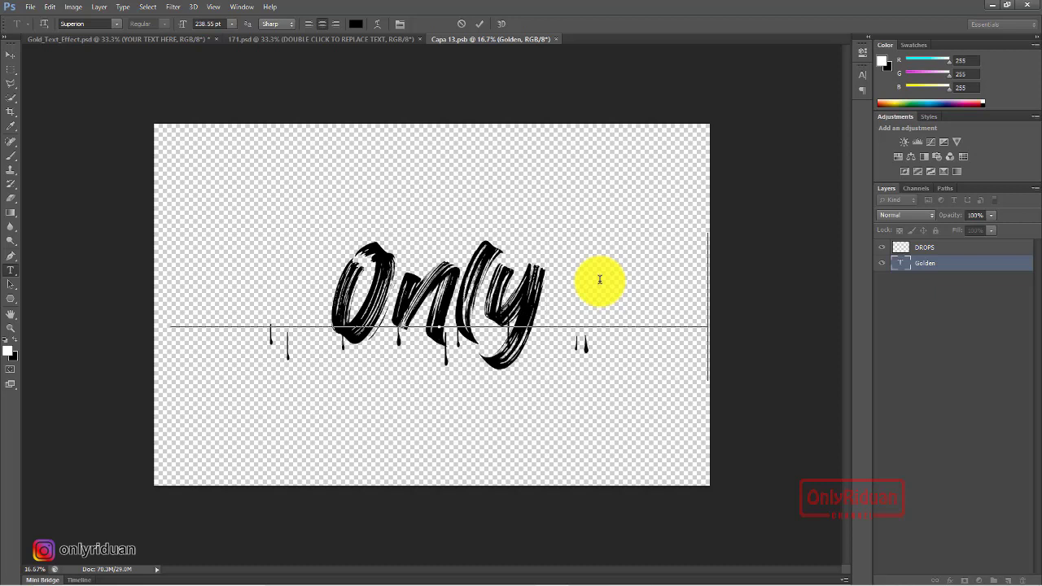
text(riduan)
click(11, 54)
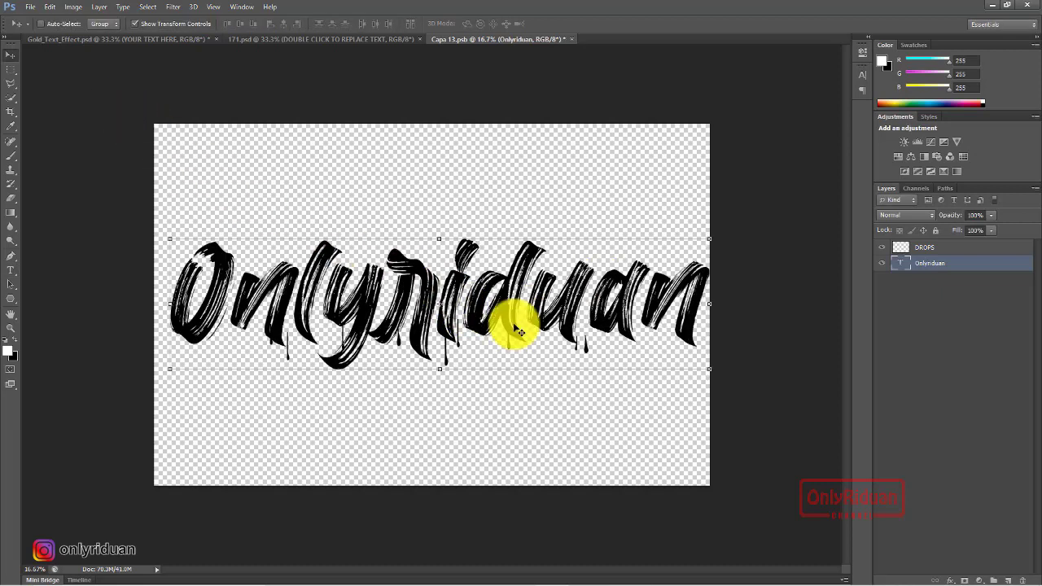
Scale the Onlyriduan text to about 71% width and nudge it up slightly.
click(712, 371)
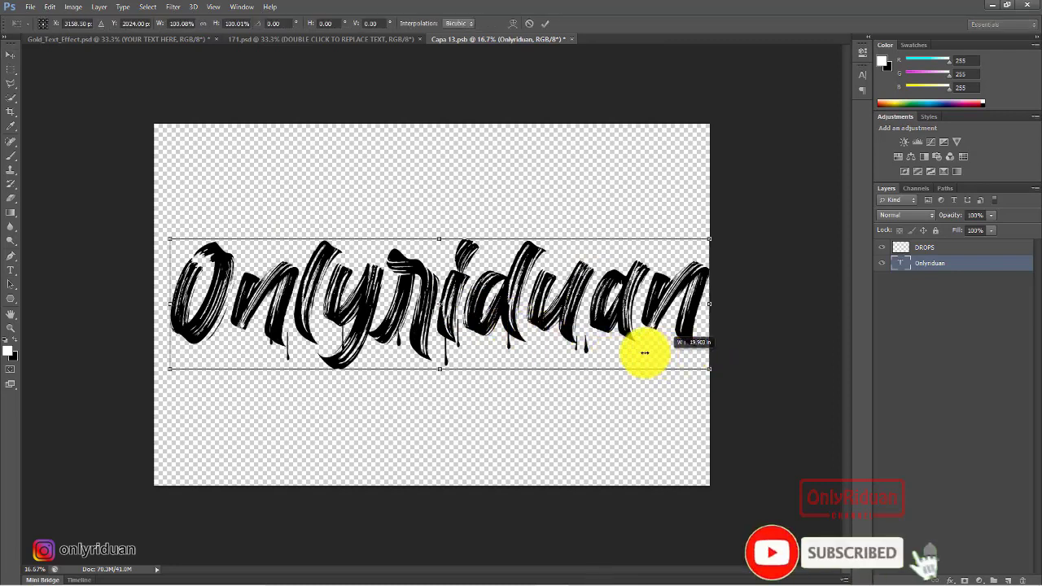
drag(633, 349, 454, 314)
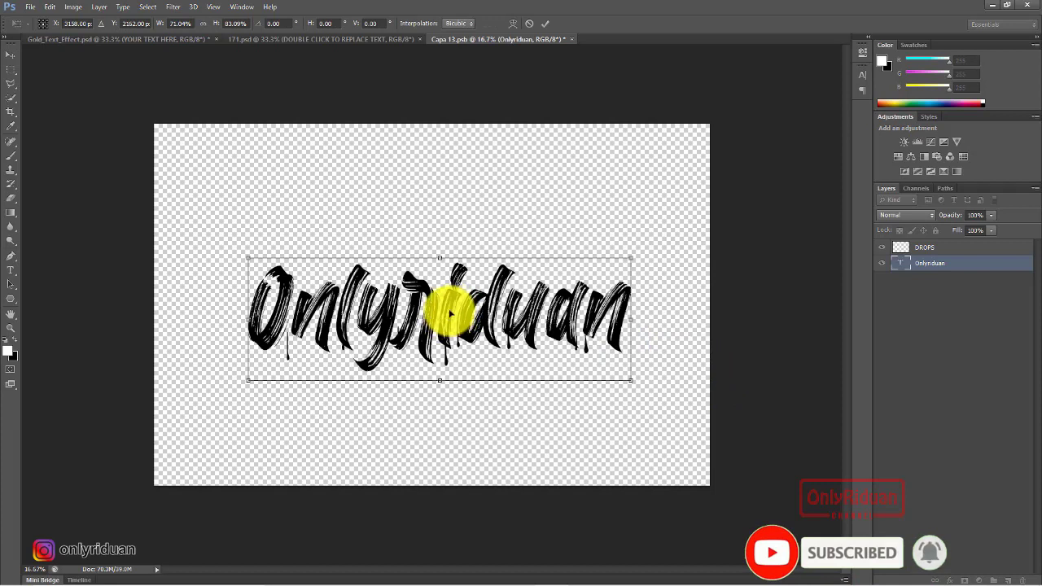
drag(450, 313, 450, 304)
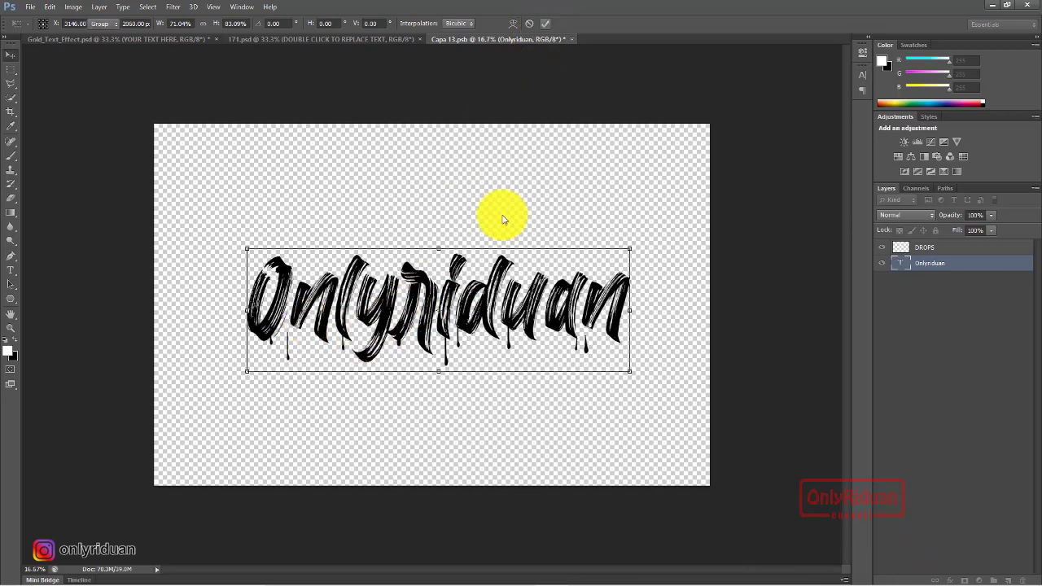
key(Return)
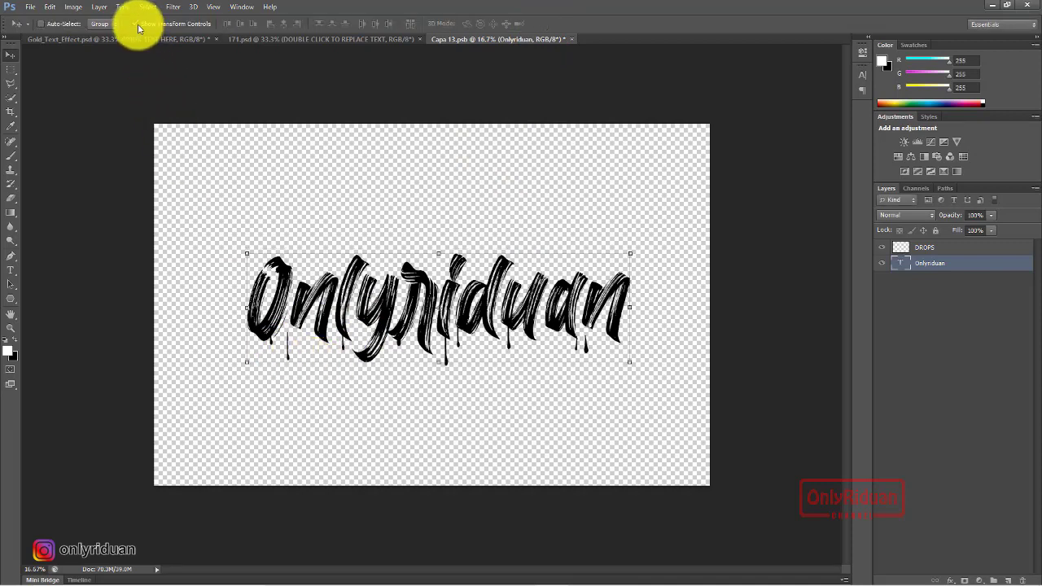
Shift the Onlyriduan text, align the DROPS drips under its letters, and close Capa 13.psb.
click(136, 24)
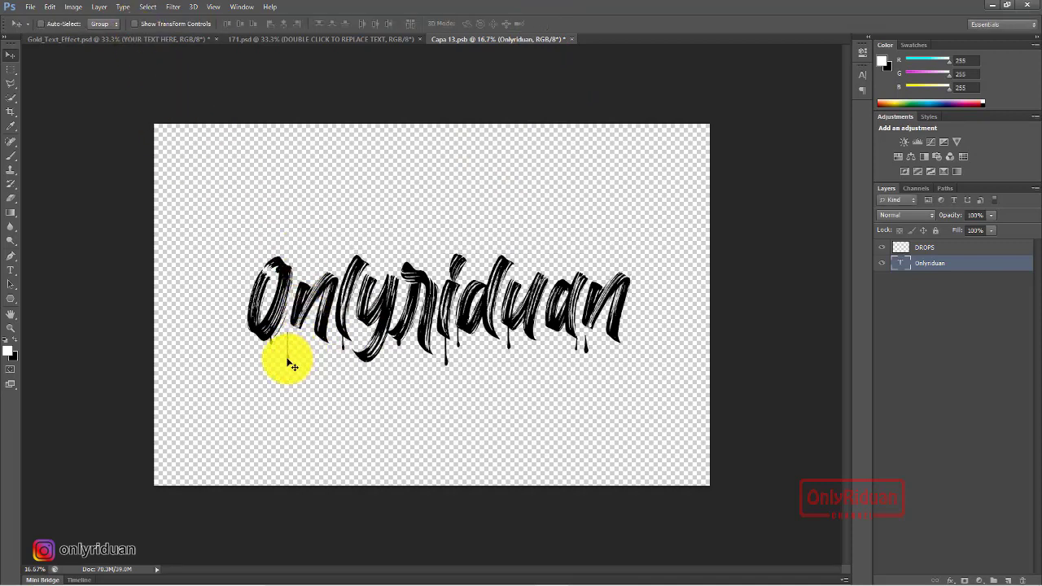
drag(292, 366, 285, 370)
click(907, 249)
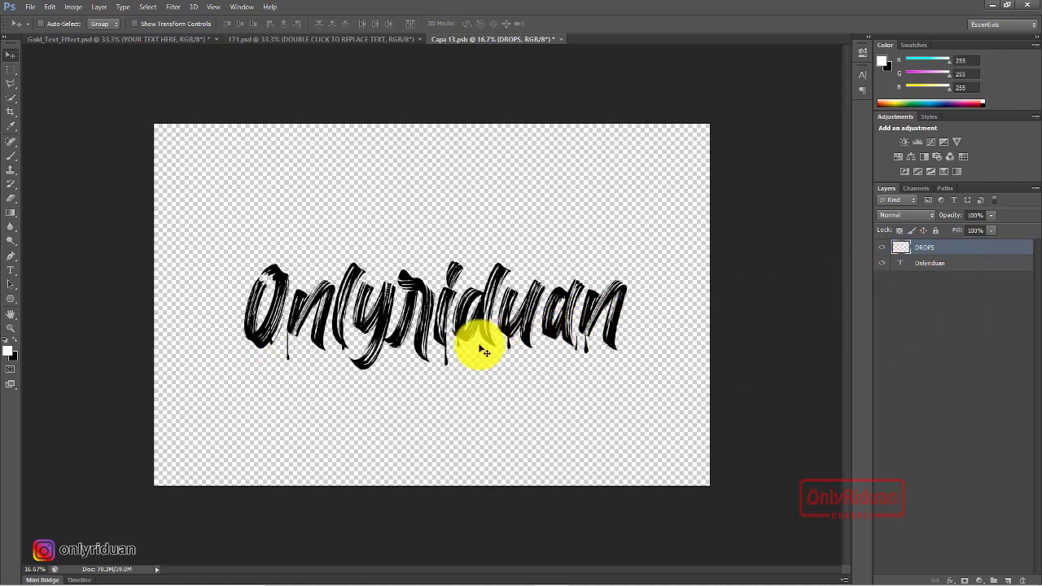
drag(447, 370, 440, 375)
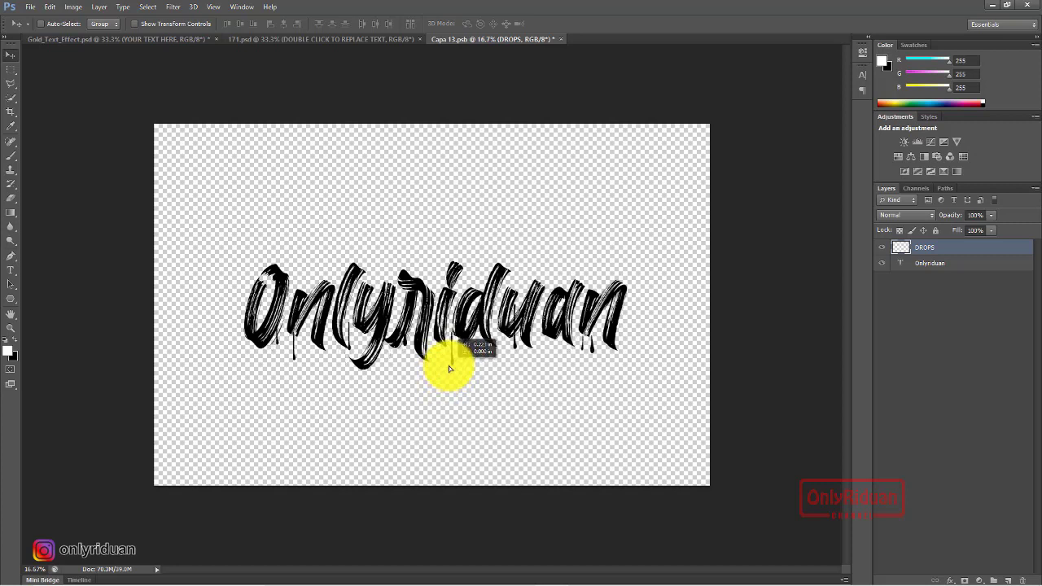
drag(448, 369, 448, 364)
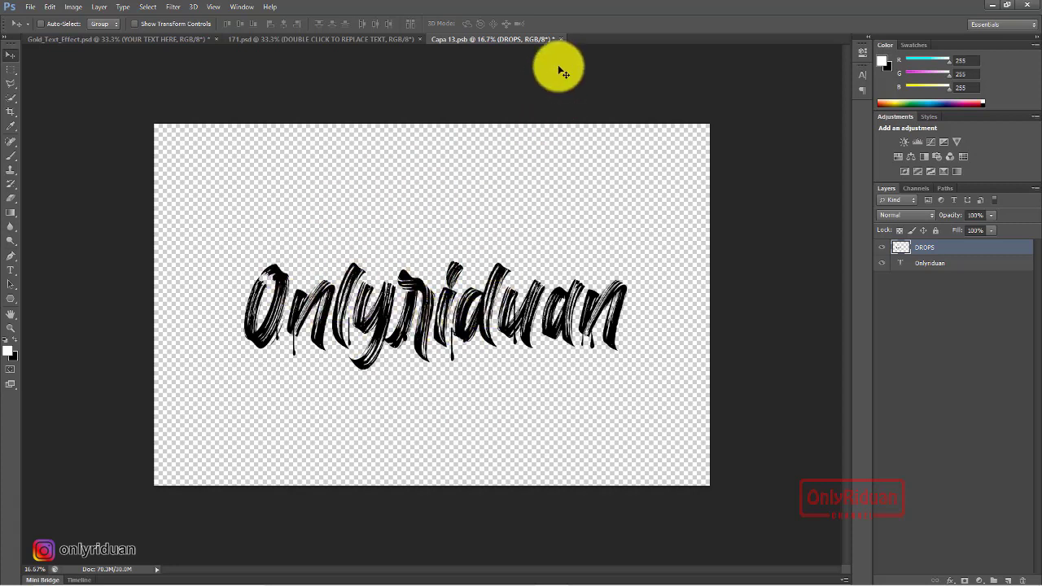
click(561, 39)
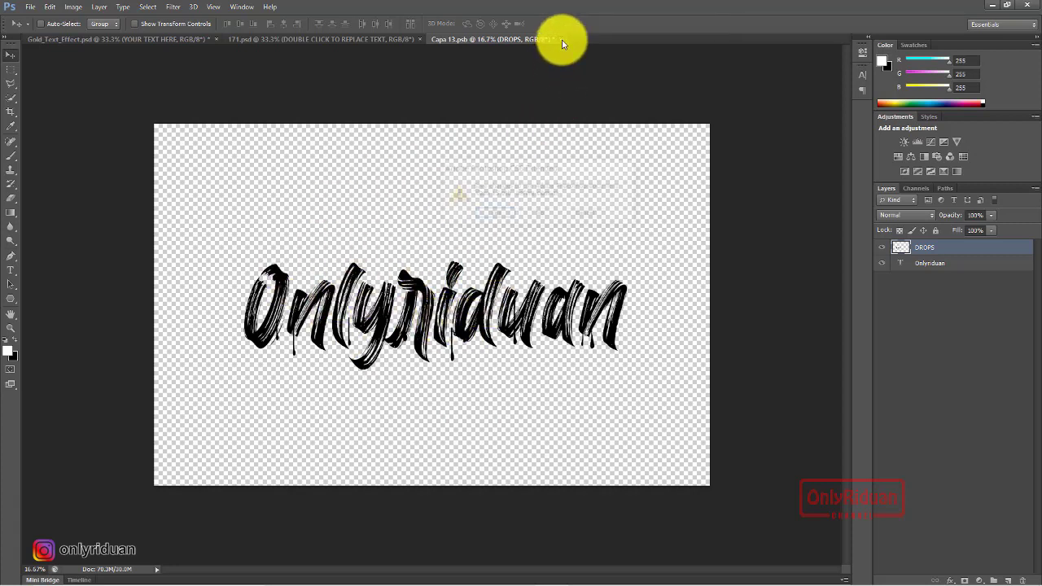
Save the Capa 13.psb changes and hide the PRESENTATION captions layer.
click(492, 215)
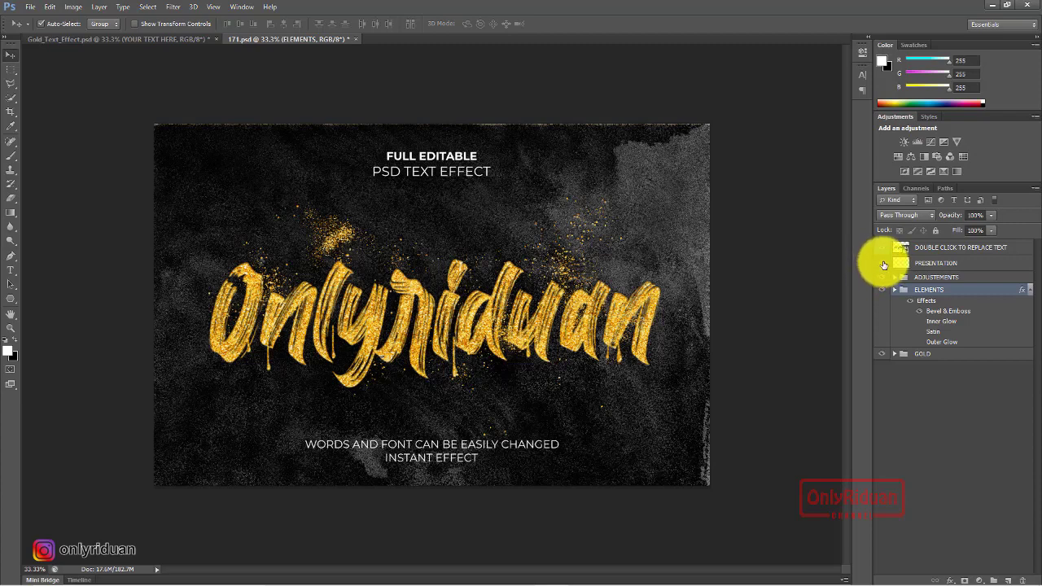
click(883, 264)
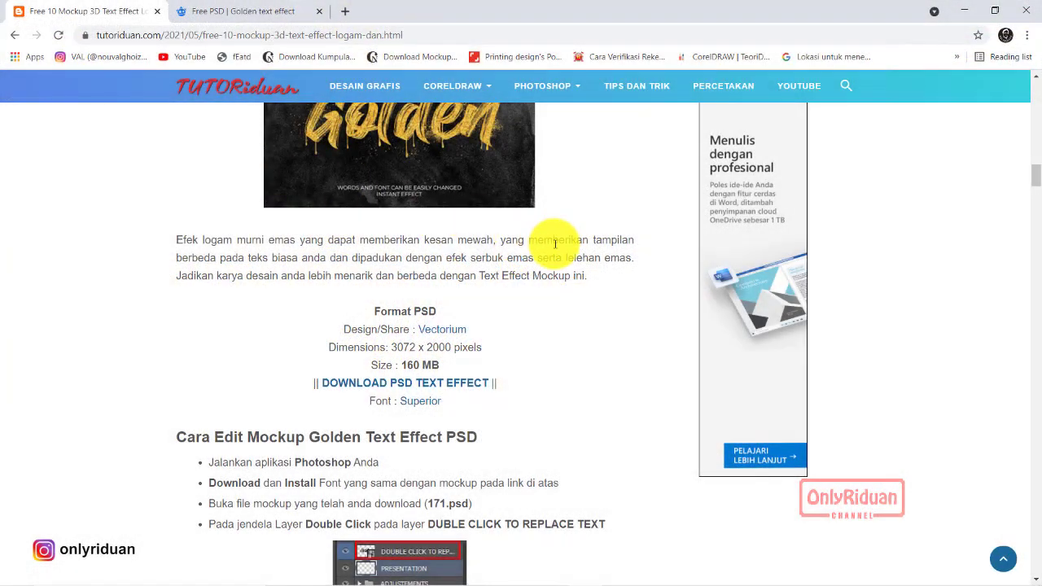
Scroll the article to the Silver 3D Text Effect PSD section with its Selima font.
scroll(537, 248, down, 1)
scroll(488, 254, down, 3)
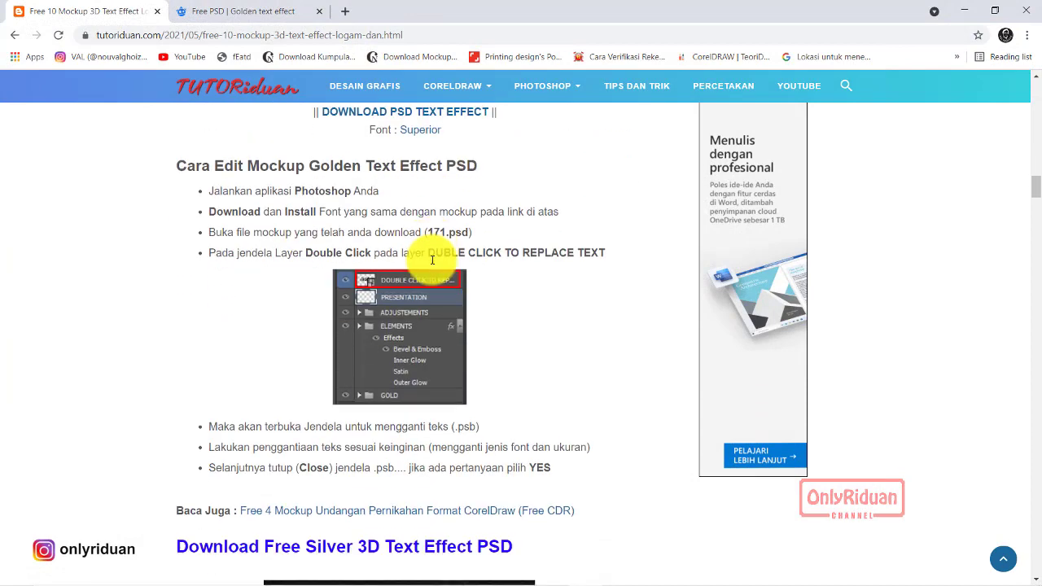
scroll(439, 254, down, 3)
scroll(423, 309, up, 1)
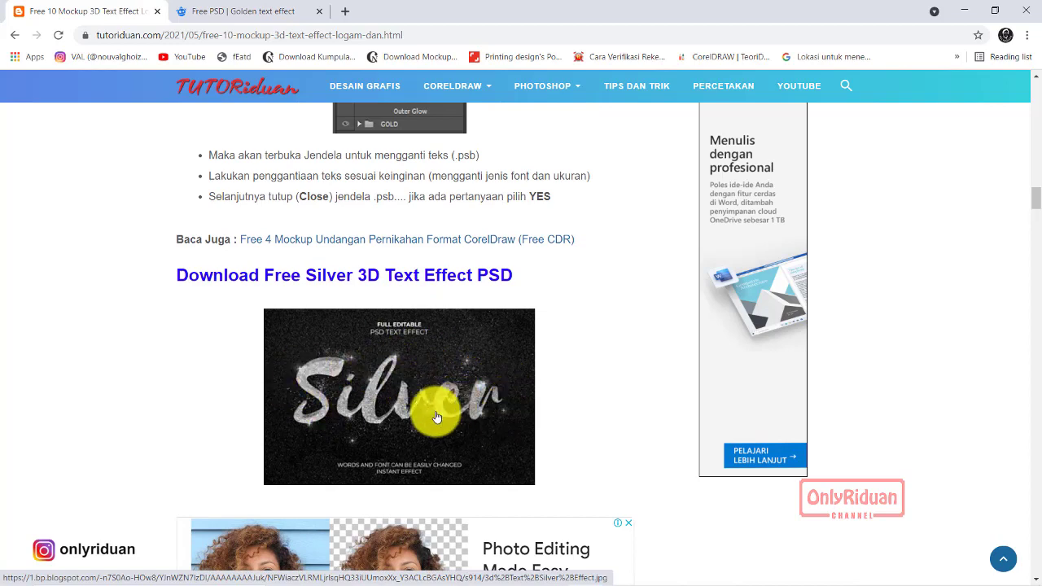
scroll(415, 346, down, 2)
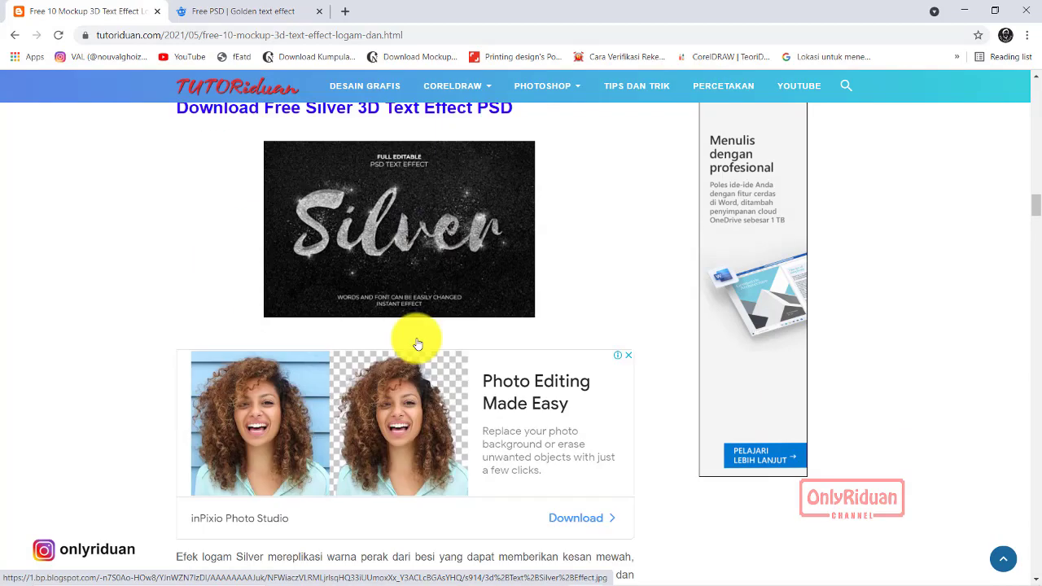
scroll(414, 343, down, 3)
scroll(391, 321, down, 2)
scroll(370, 285, down, 1)
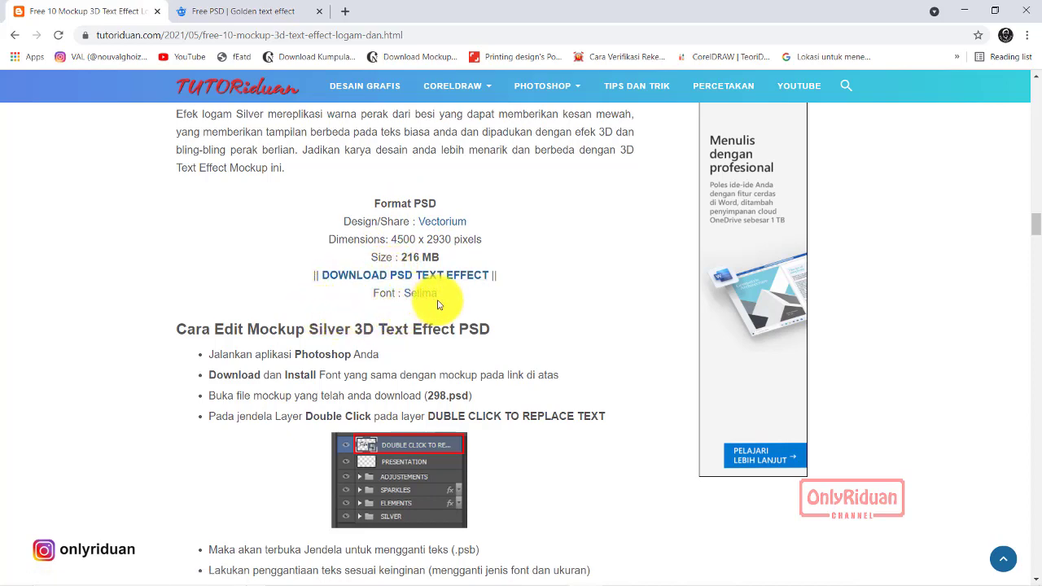
scroll(443, 306, down, 2)
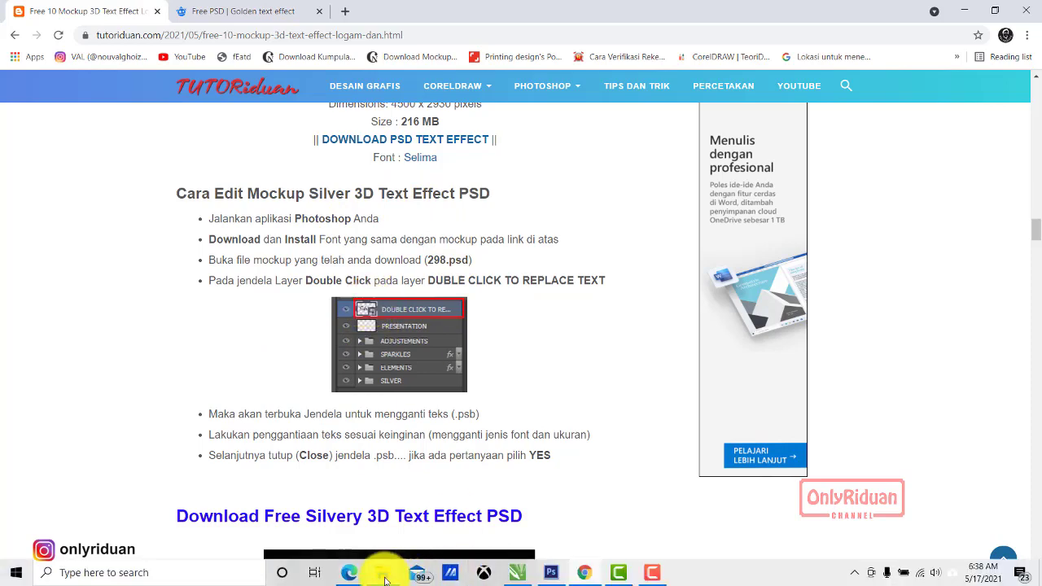
Open 3D Text Mockup/3 silver-text-effect/298.psd from File Explorer.
click(383, 574)
click(244, 256)
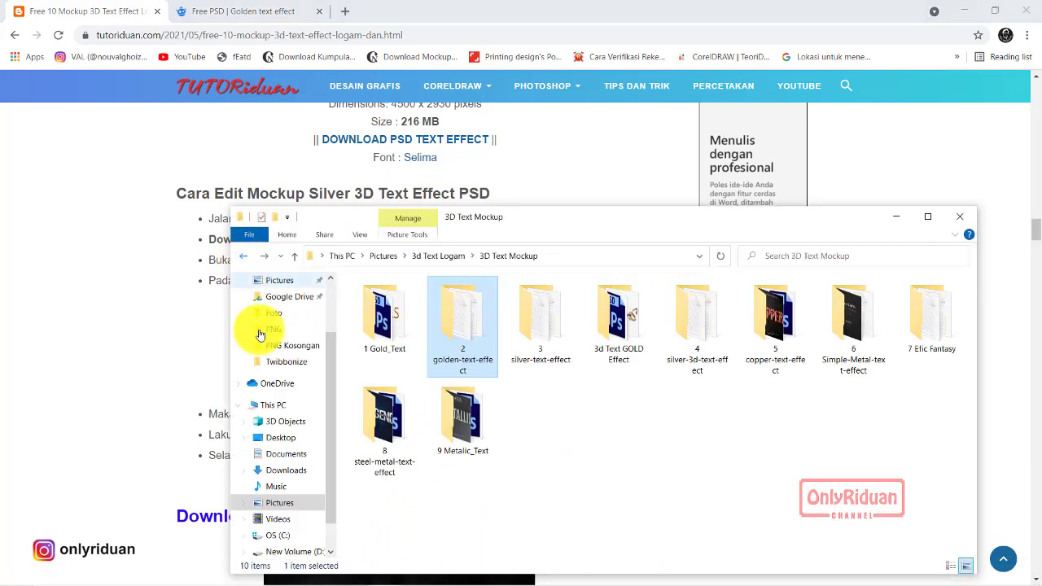
double_click(537, 325)
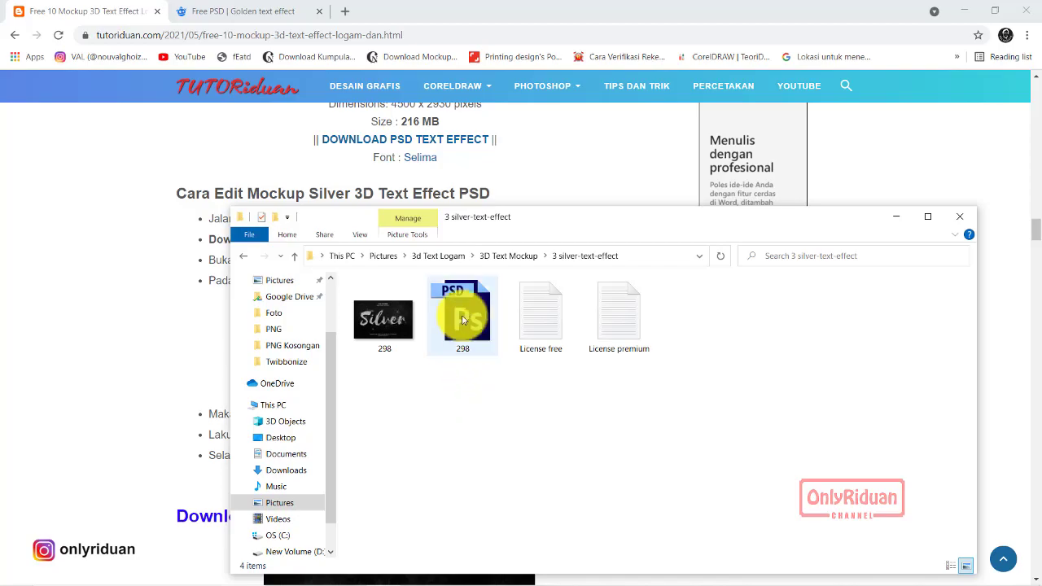
double_click(462, 320)
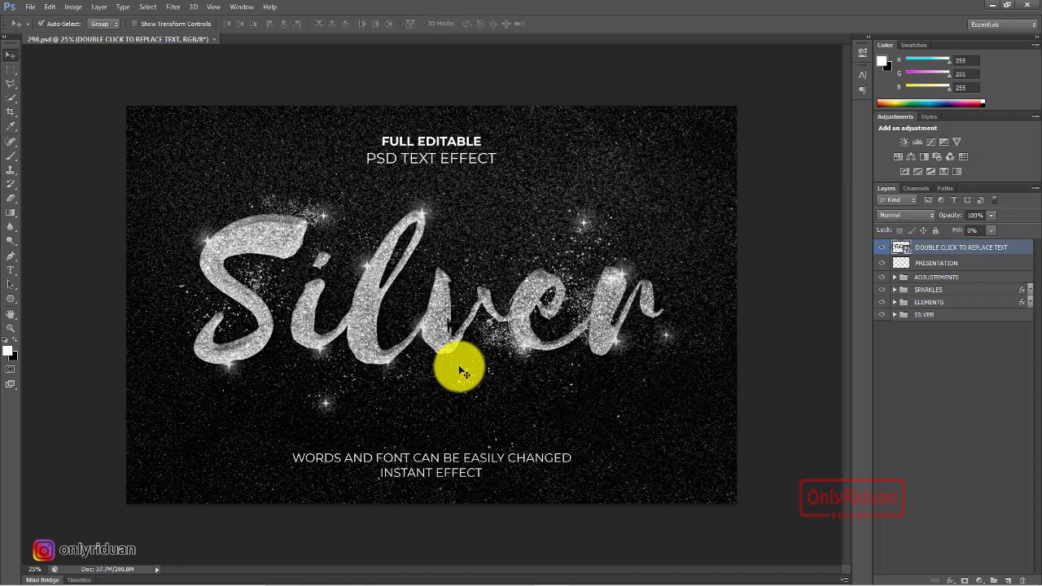
Open the Silver text smart object, accept the missing-font substitution, and retype Silver as Onlyriduan.
double_click(901, 247)
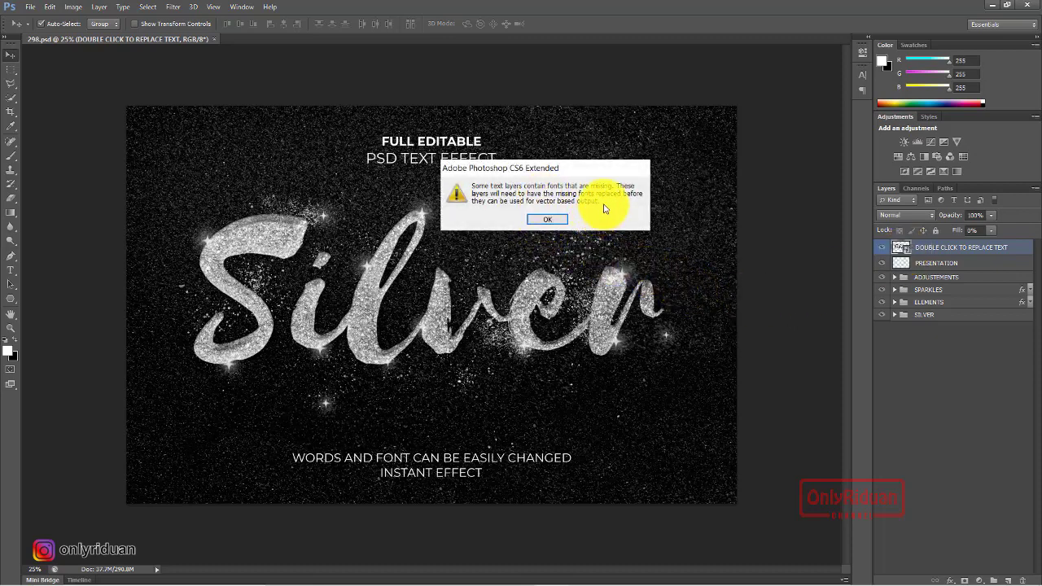
click(547, 220)
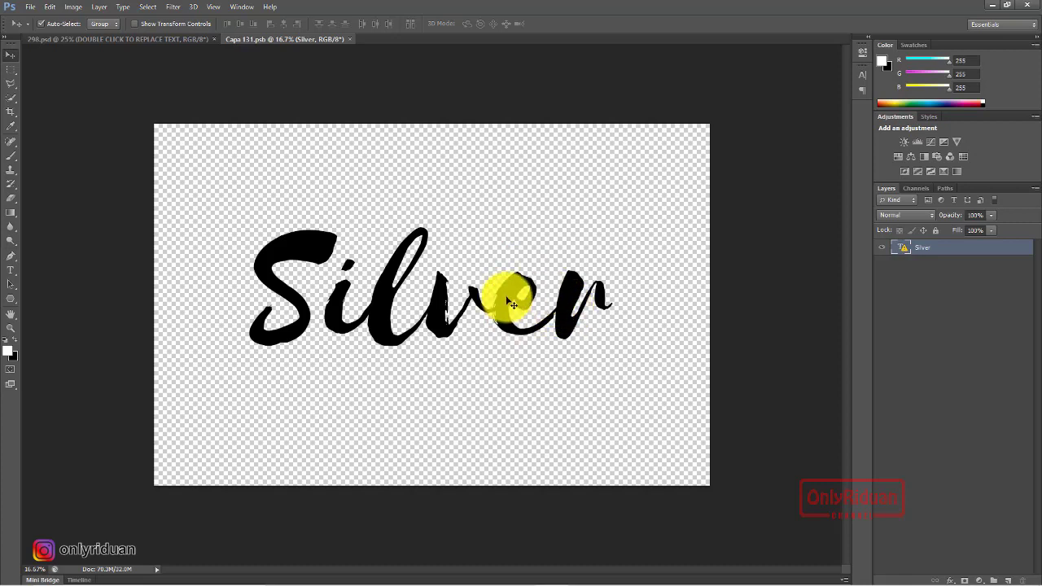
click(10, 271)
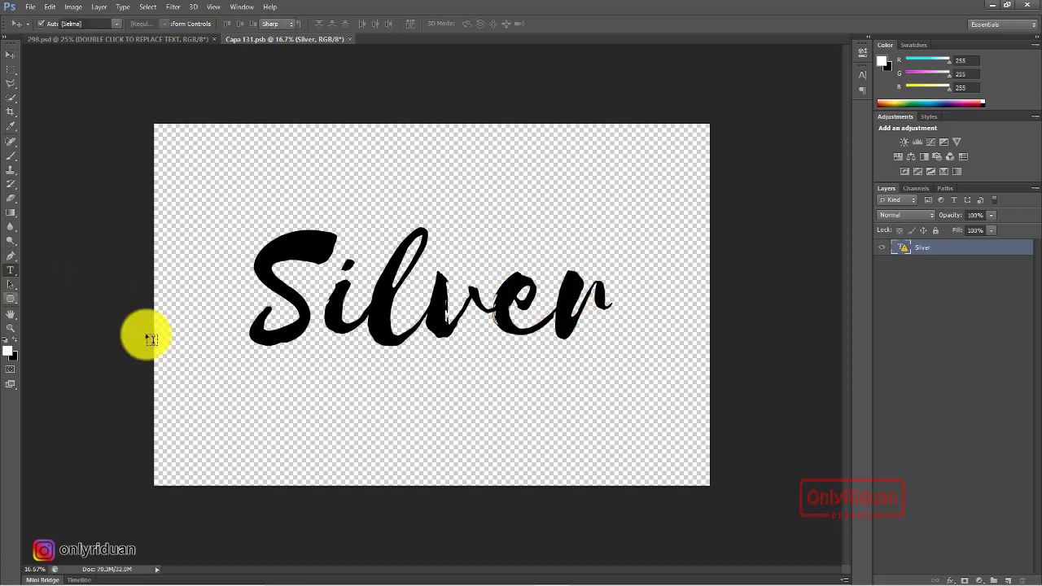
click(583, 305)
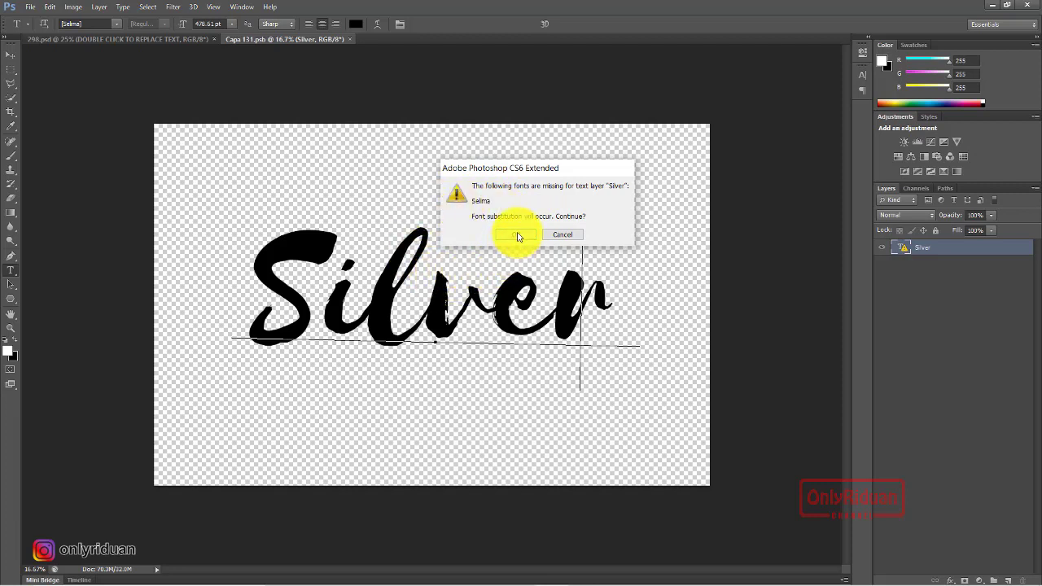
click(518, 235)
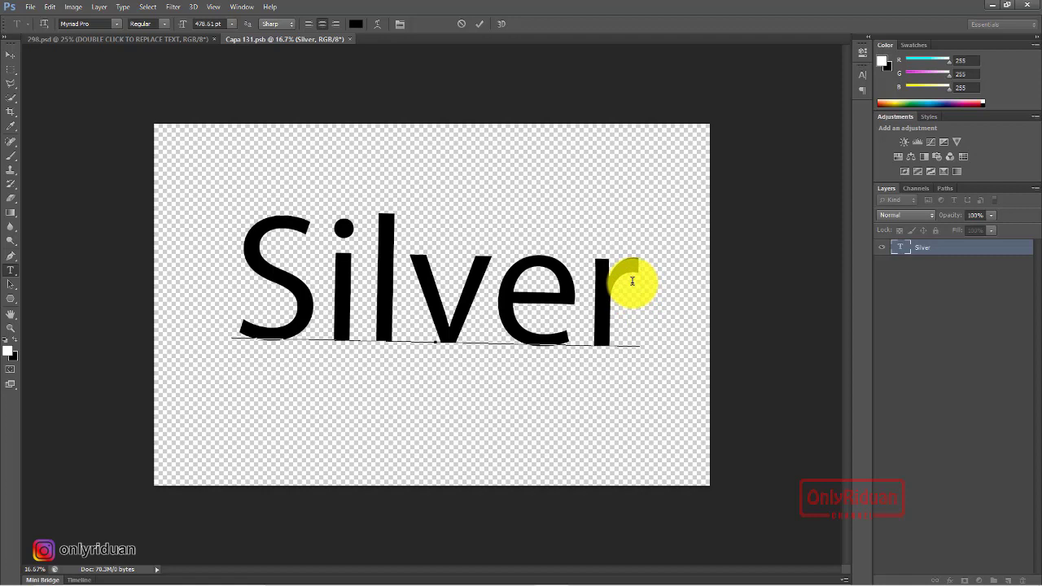
key(BackSpace)
key(BackSpace)
key(BackSpace)
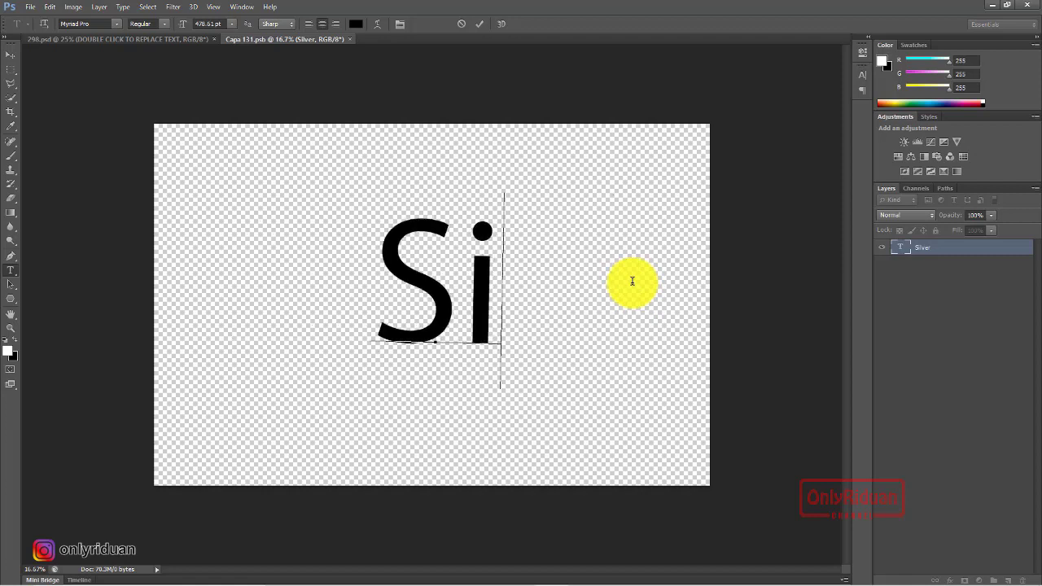
key(BackSpace)
key(BackSpace)
text(On)
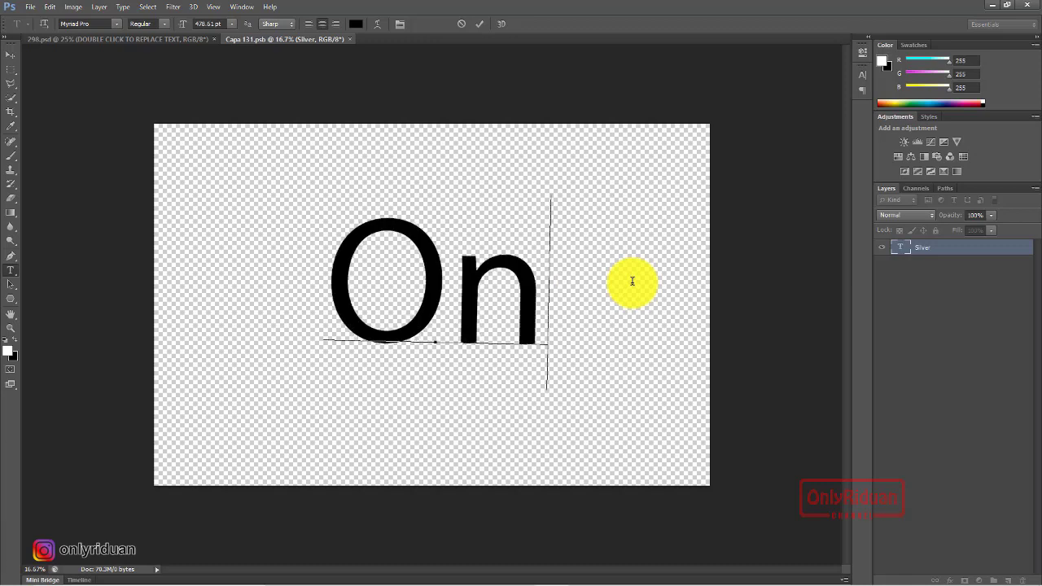
text(lyridua)
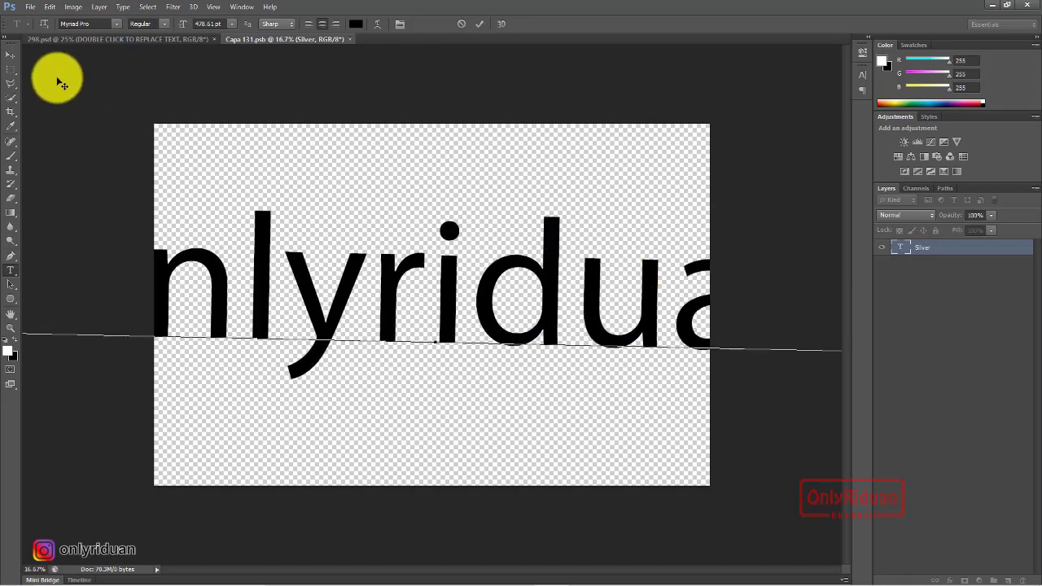
click(11, 55)
Slide the Onlyriduan text right into the canvas with transform controls.
click(137, 24)
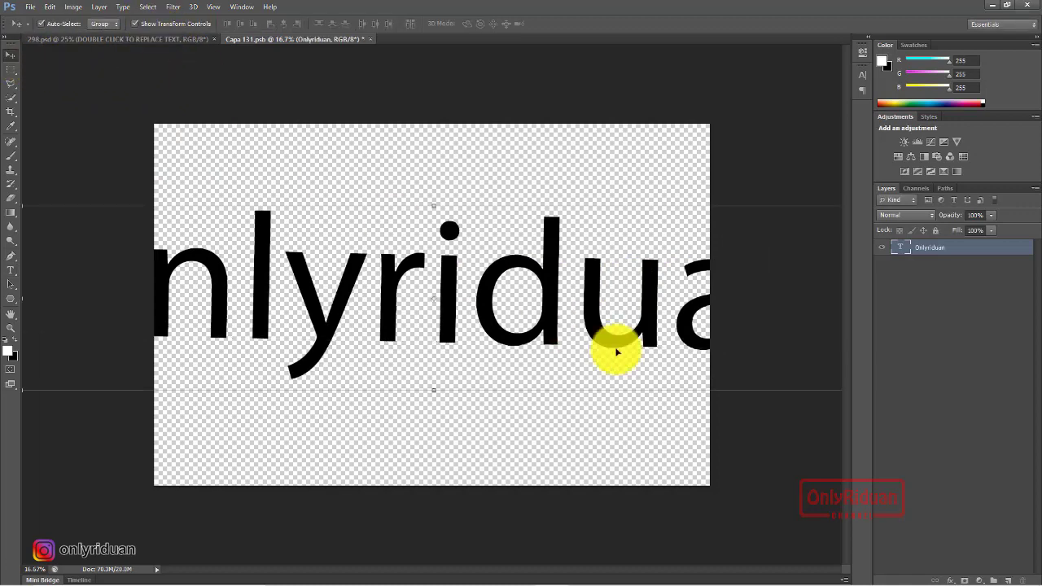
click(24, 387)
mouse_move(24, 391)
mouse_down()
mouse_move(203, 358)
mouse_move(187, 393)
mouse_move(262, 365)
mouse_move(344, 363)
mouse_move(242, 367)
mouse_move(241, 355)
mouse_up()
key(Return)
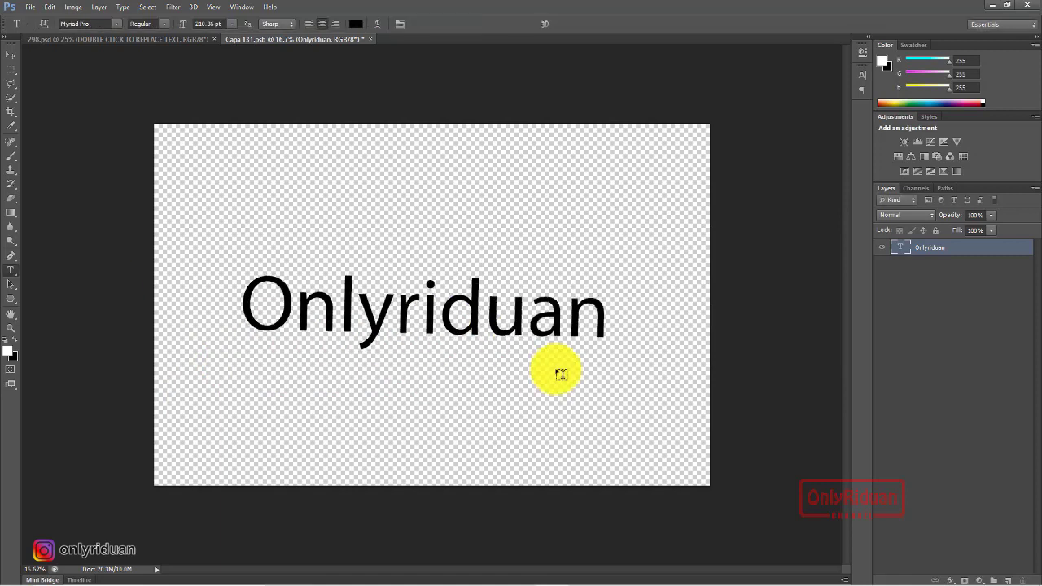
Set the Onlyriduan font to a Awal Ramadhan, then save and close the embedded file.
drag(597, 308, 244, 303)
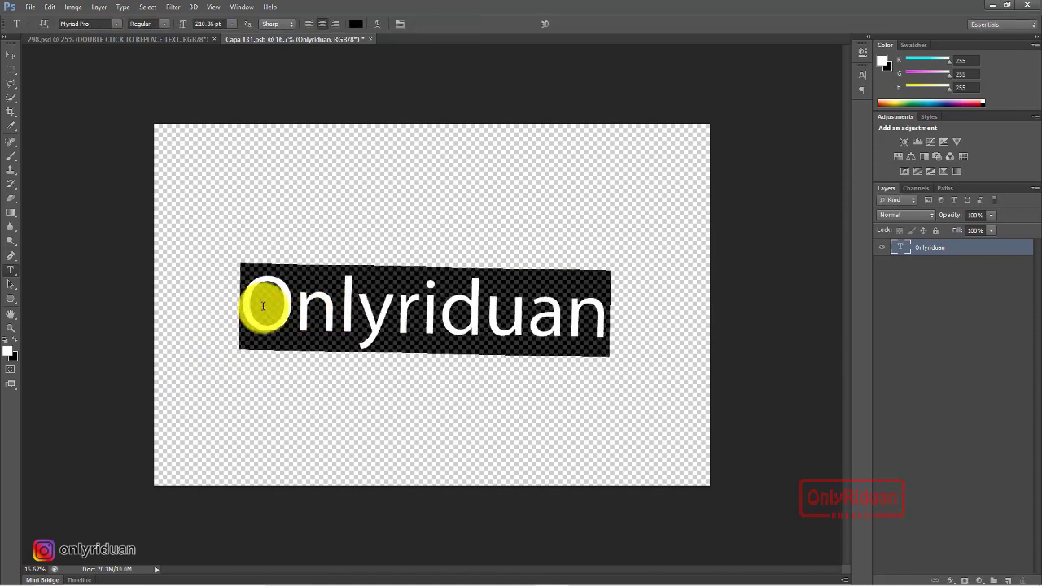
click(116, 28)
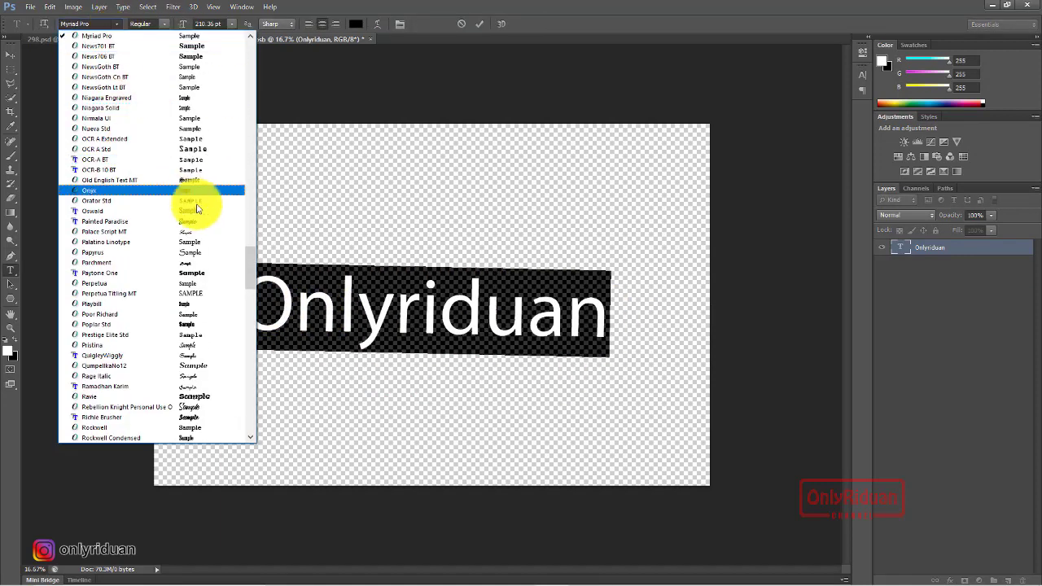
drag(250, 252, 282, 52)
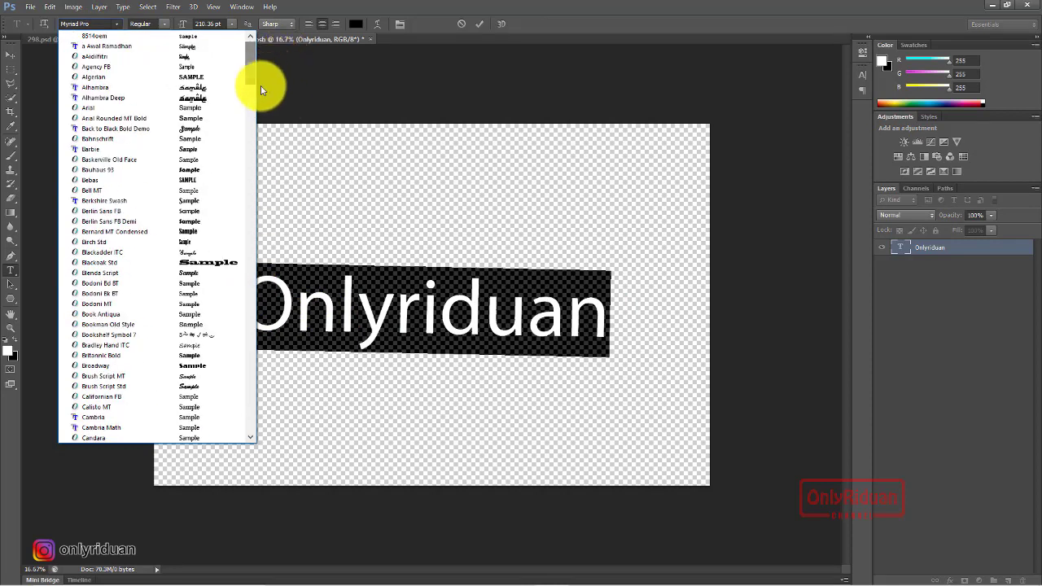
click(141, 51)
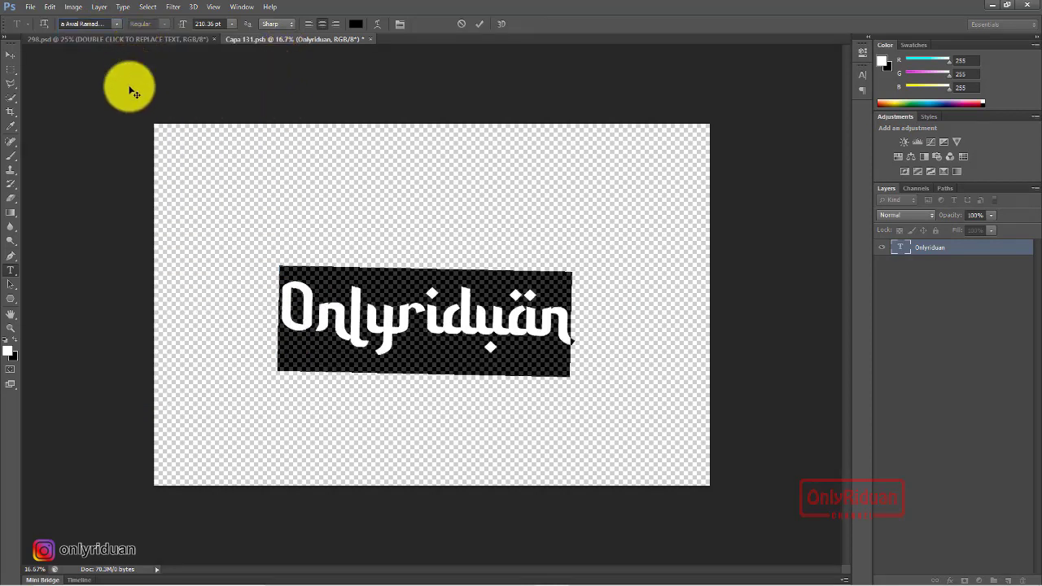
click(479, 24)
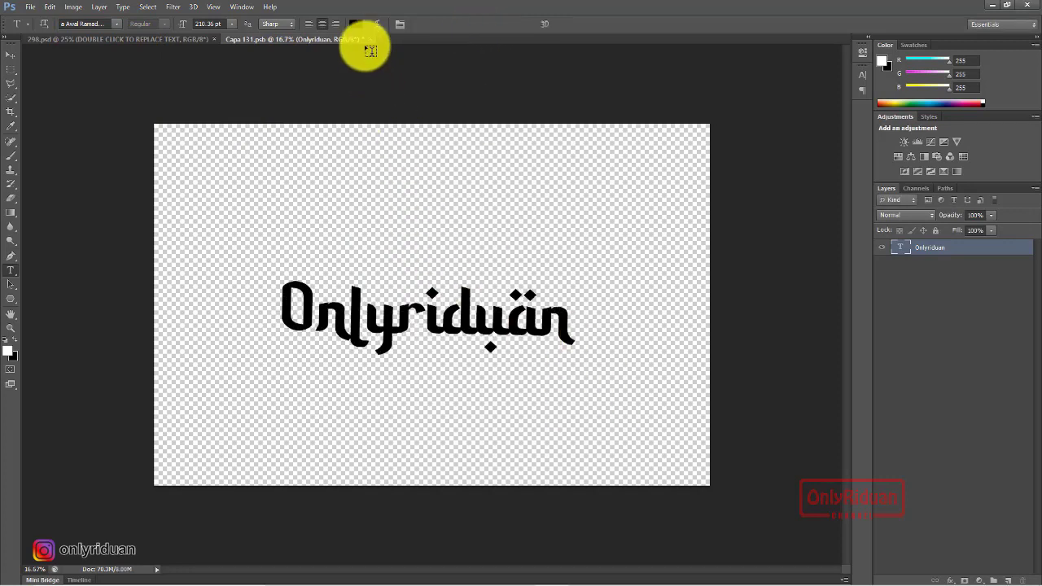
click(370, 39)
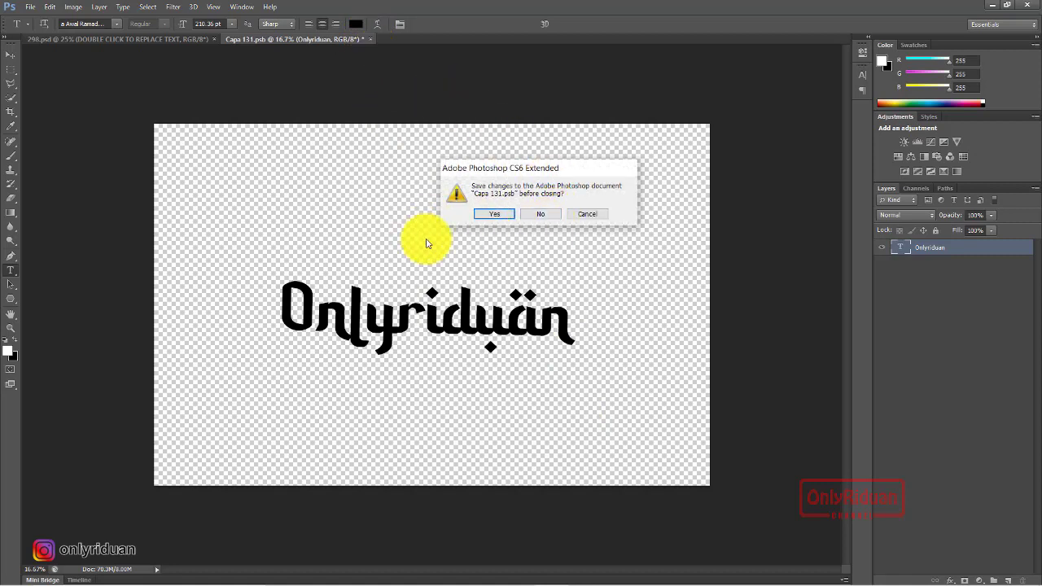
click(492, 217)
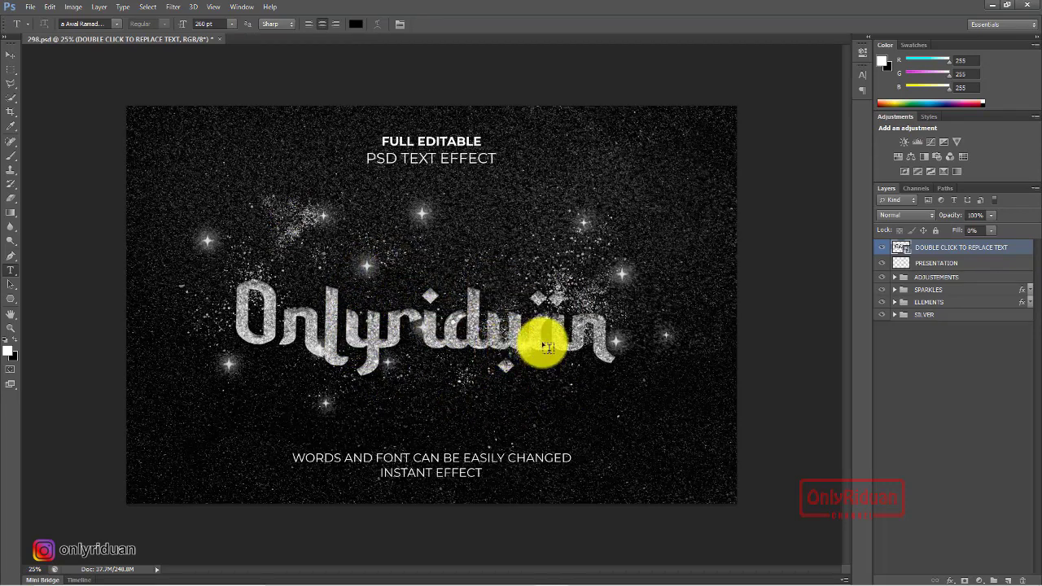
Shift the sparkles down around the lettering, hide PRESENTATION captions, and close 298.psd unsaved.
key(v)
click(359, 265)
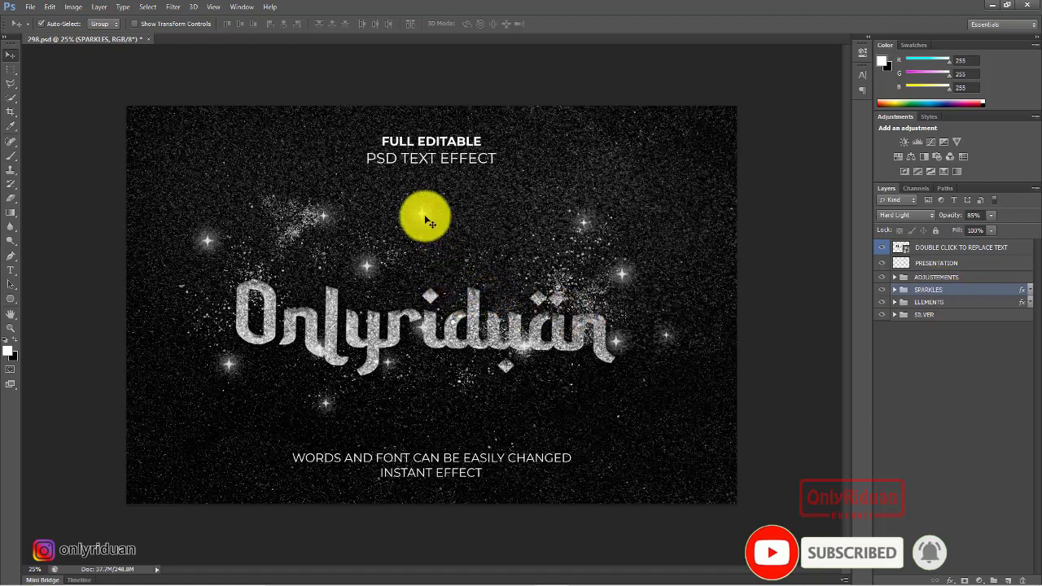
mouse_move(417, 221)
mouse_down()
mouse_move(407, 250)
mouse_move(412, 241)
mouse_up()
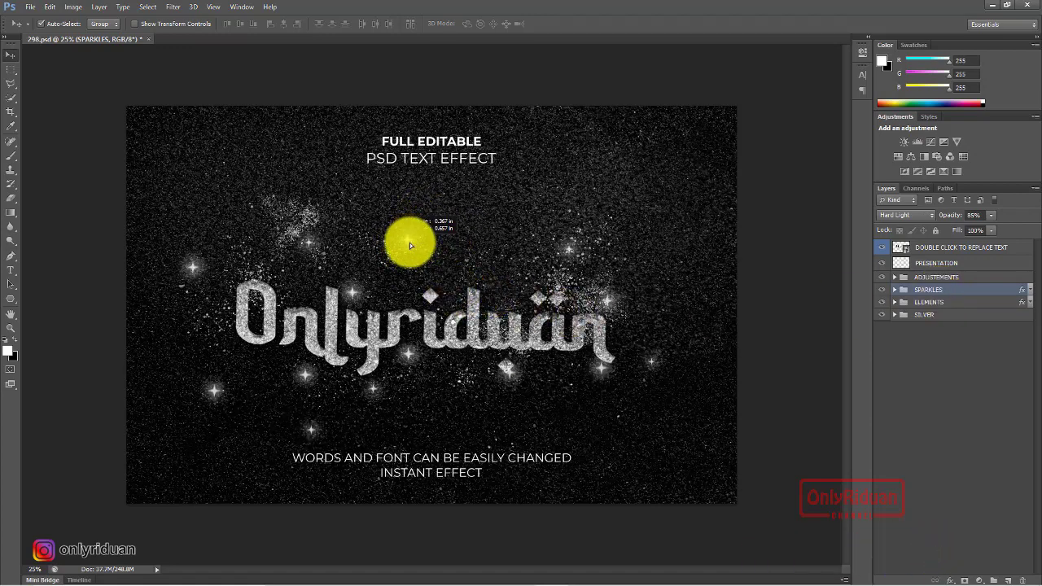
drag(412, 241, 410, 242)
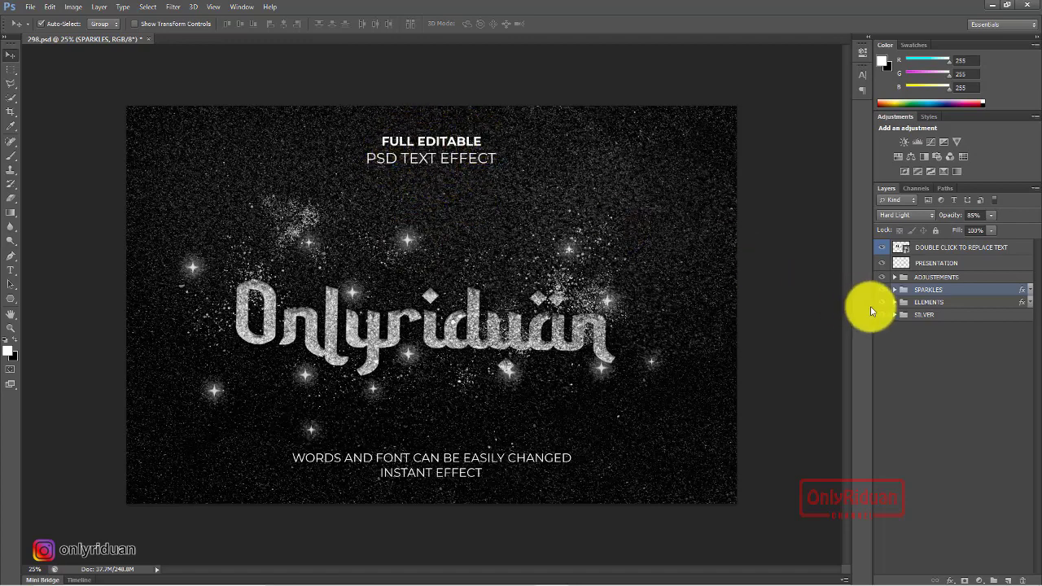
click(885, 267)
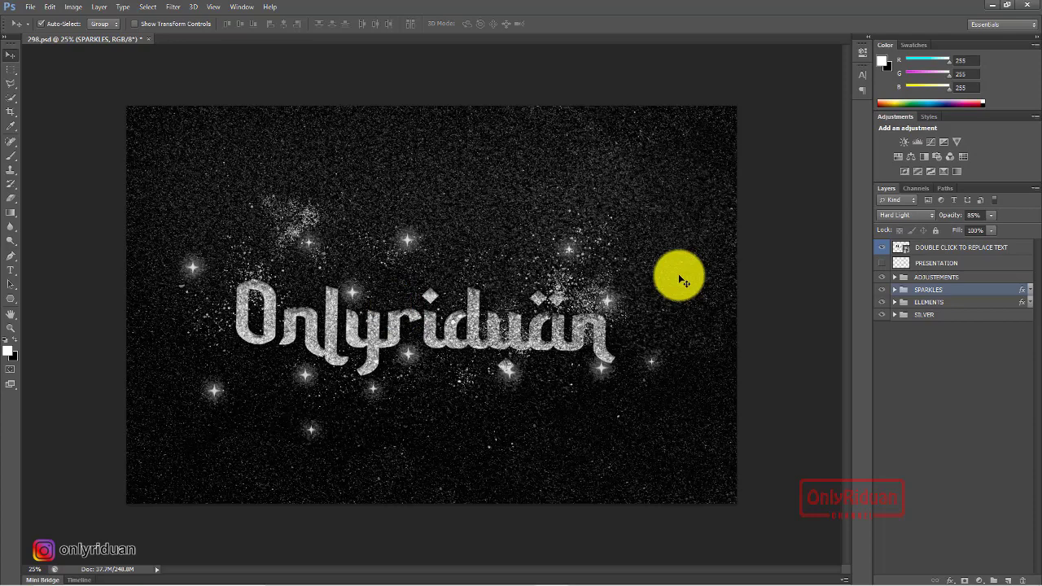
click(147, 40)
Discard unsaved changes, then scroll the article to the Silvery 3D Text Effect PSD section.
click(532, 217)
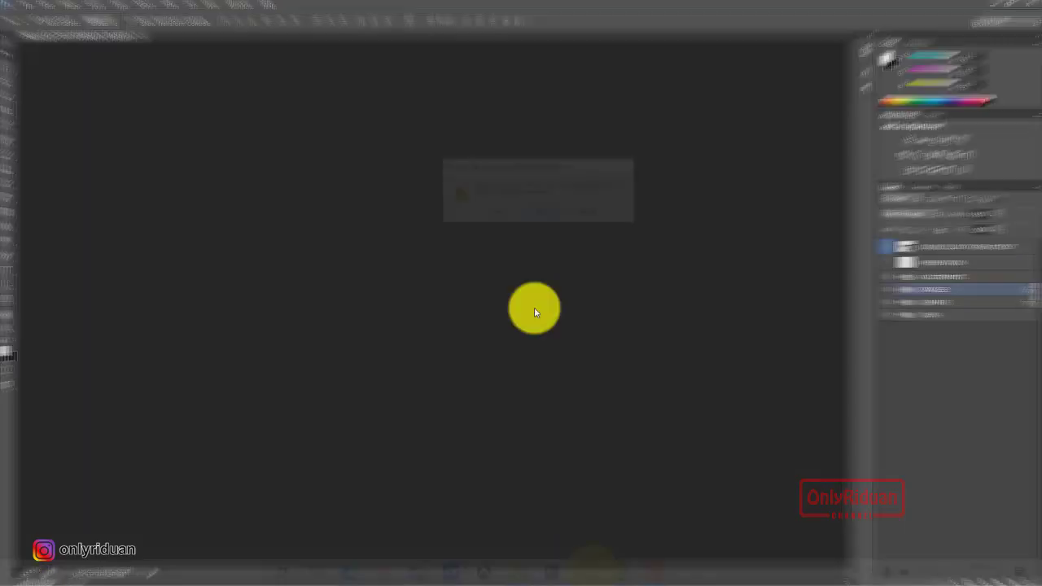
scroll(520, 312, down, 3)
scroll(520, 312, down, 1)
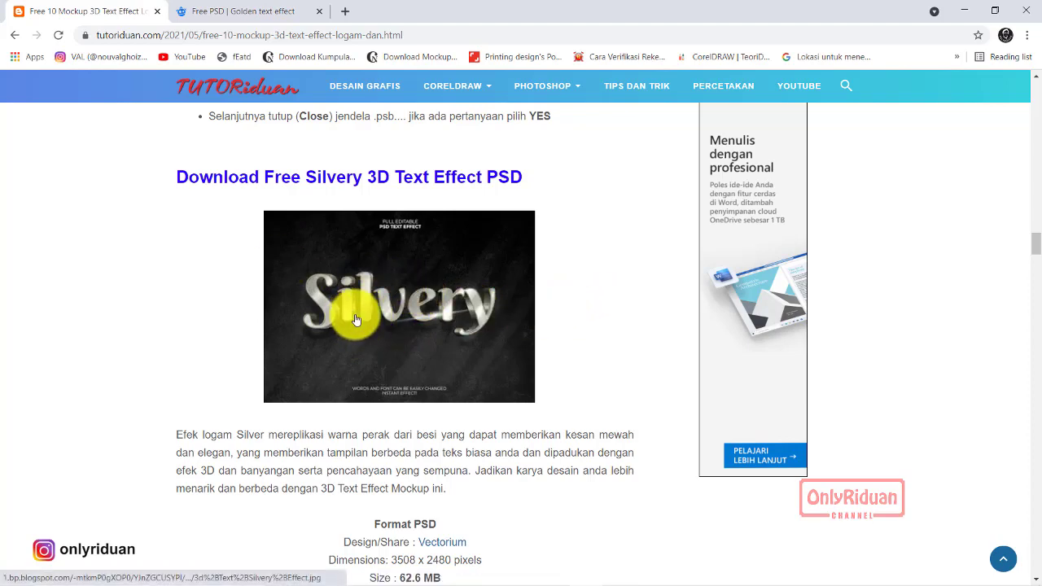
scroll(447, 314, down, 3)
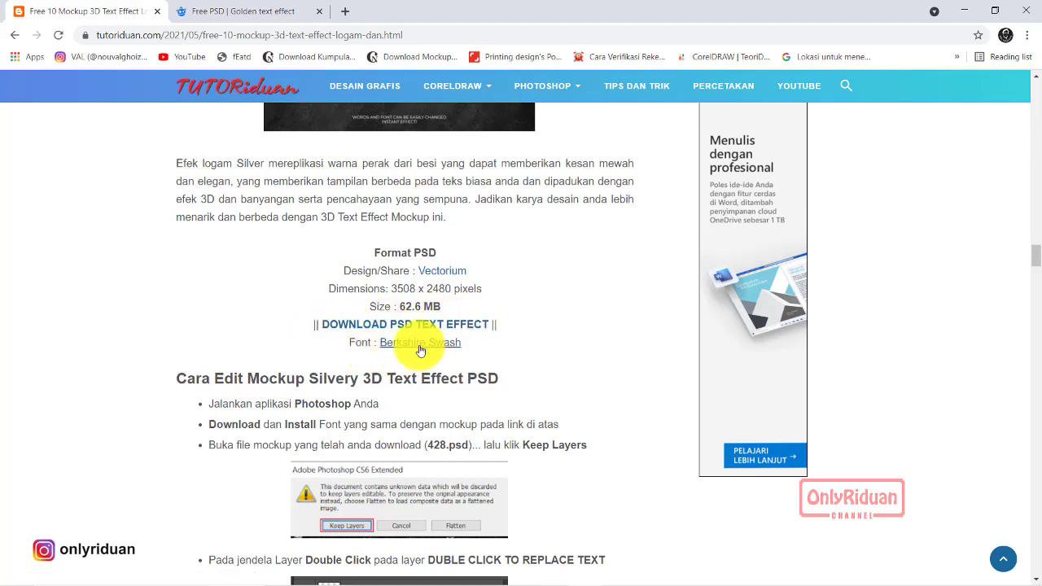
scroll(558, 278, down, 1)
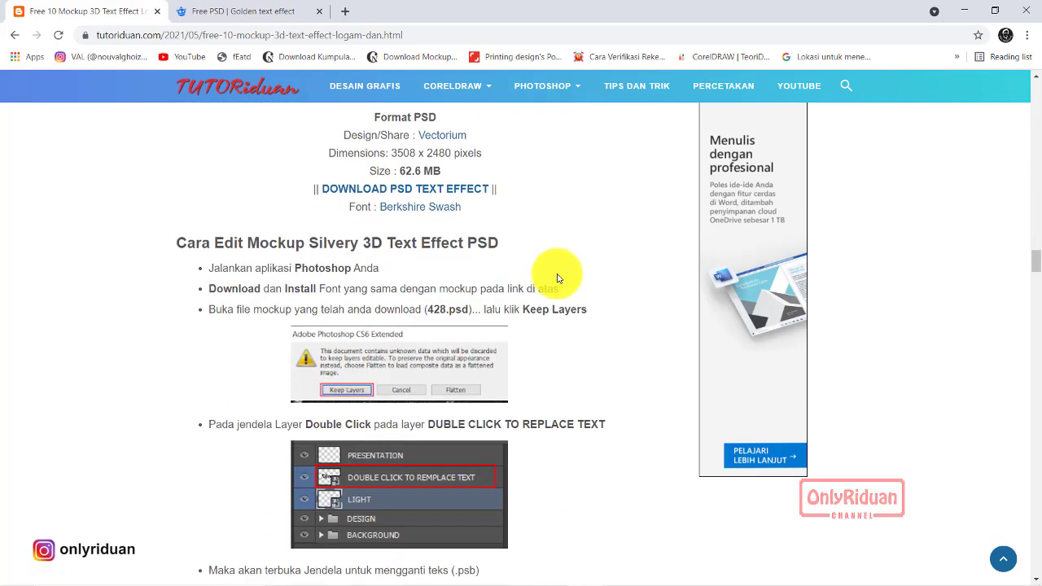
scroll(558, 278, down, 2)
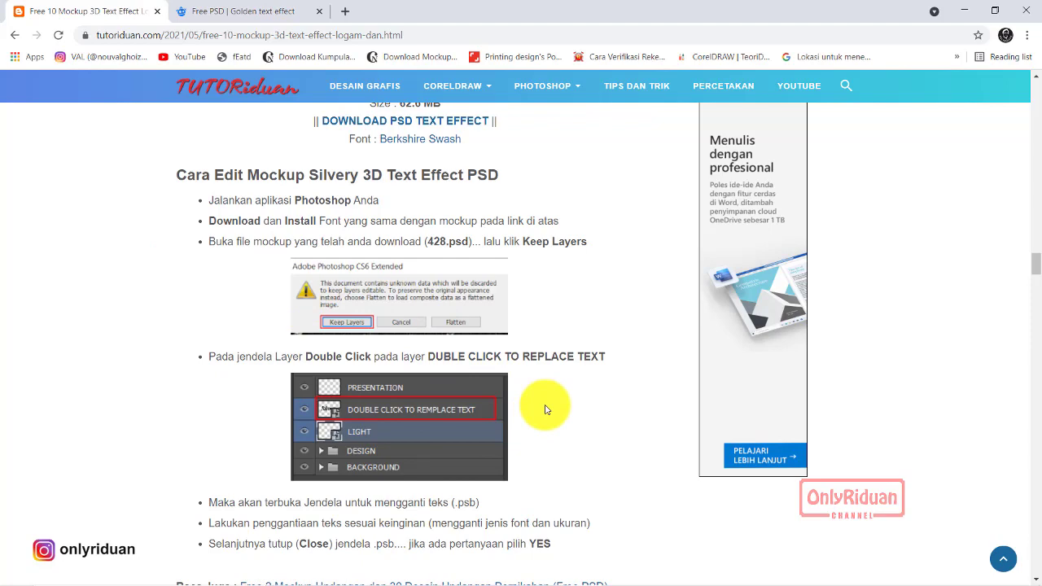
scroll(545, 410, up, 2)
scroll(543, 407, up, 3)
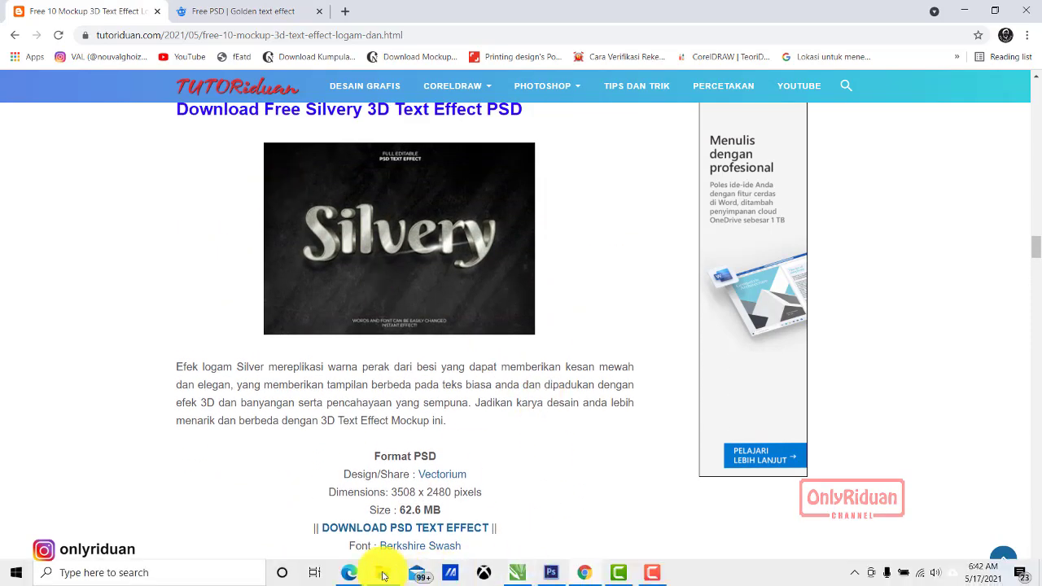
Open 428.psd from 3D Text Mockup's 4 silver-3d-text-effect folder.
click(418, 572)
click(243, 255)
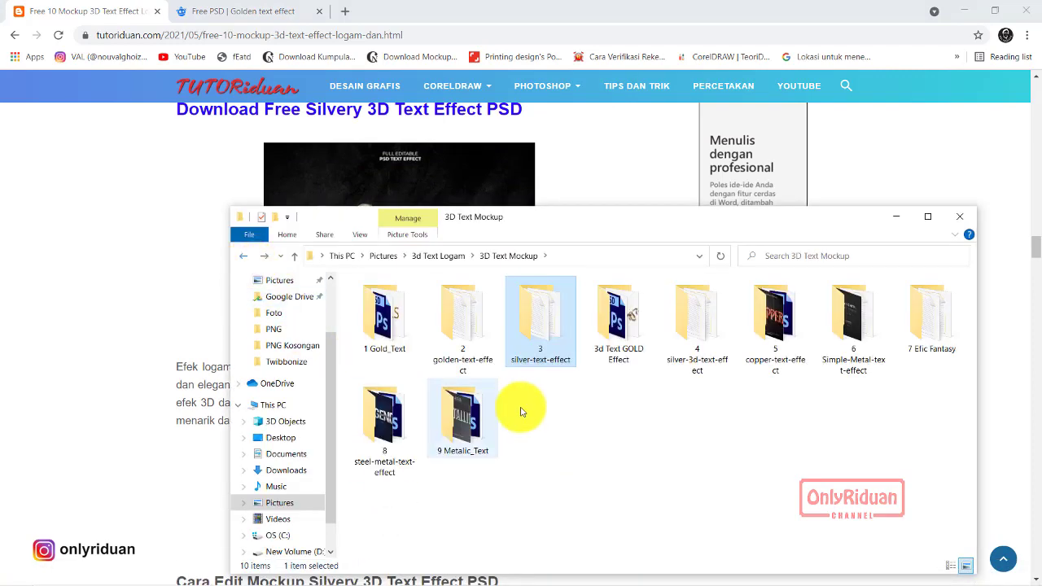
double_click(674, 351)
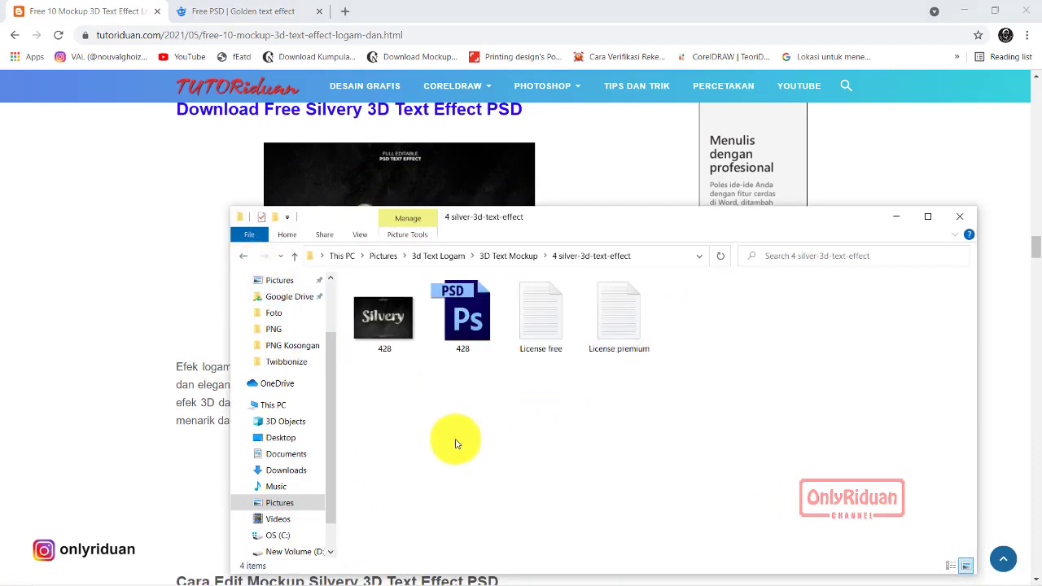
double_click(464, 314)
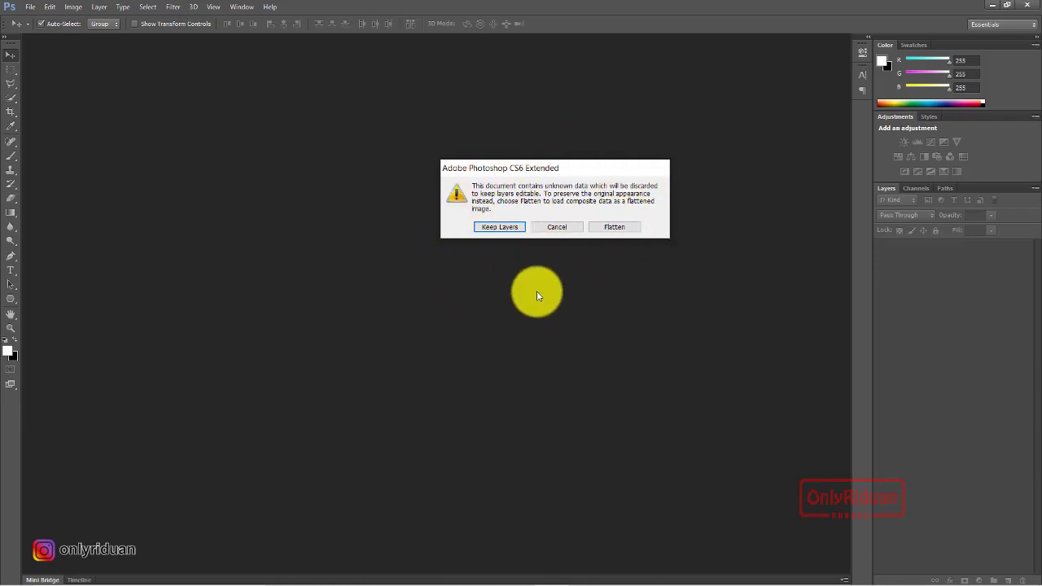
Keep layers while loading 428.psd, hide the PRESENTATION layer, and select the text layer.
click(499, 228)
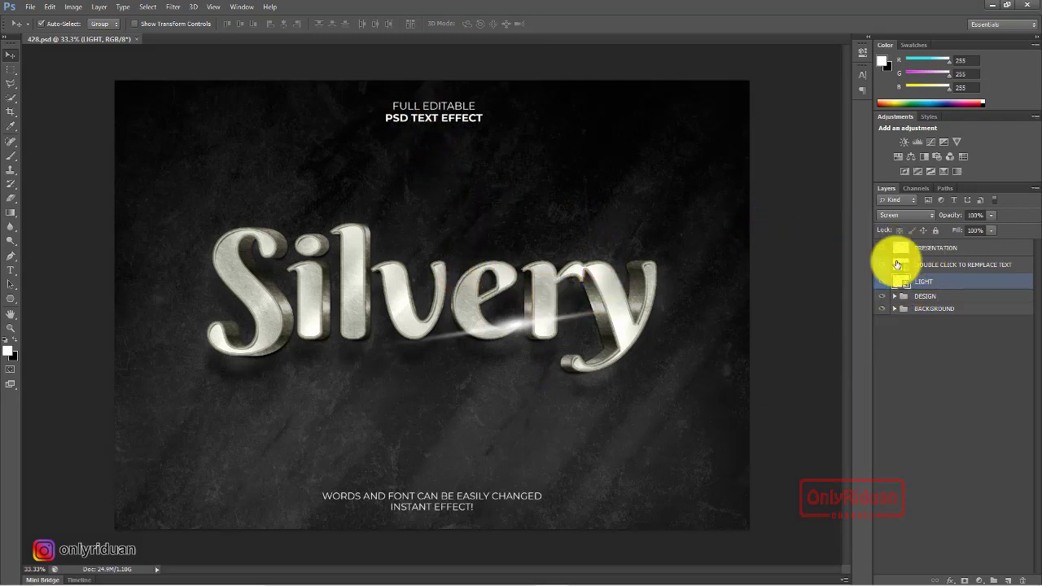
click(883, 252)
shift+click(899, 268)
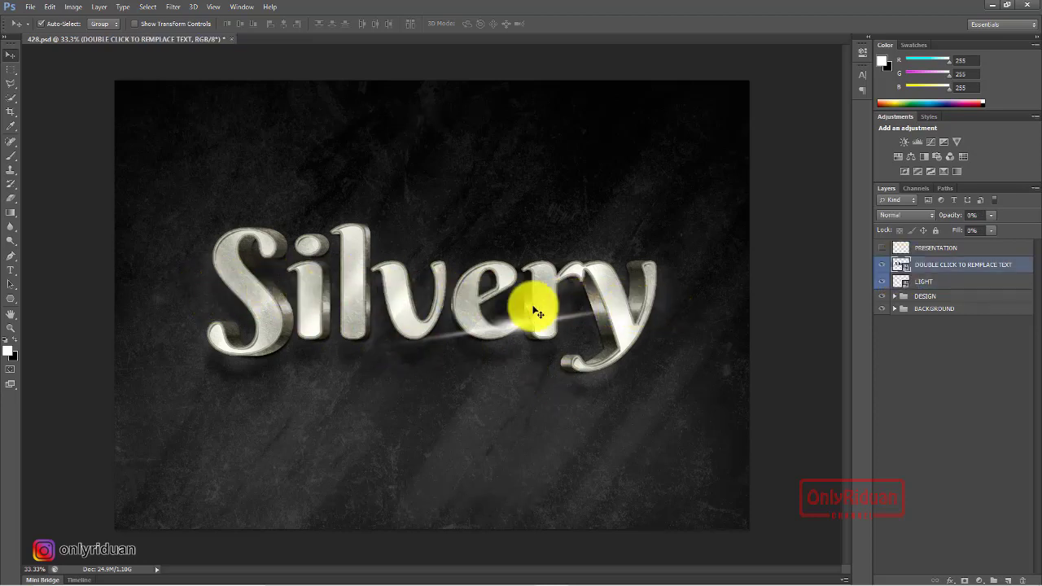
In the Capa 15211.psb smart object, change 'Silvery' to 'Totur' and close it.
double_click(901, 265)
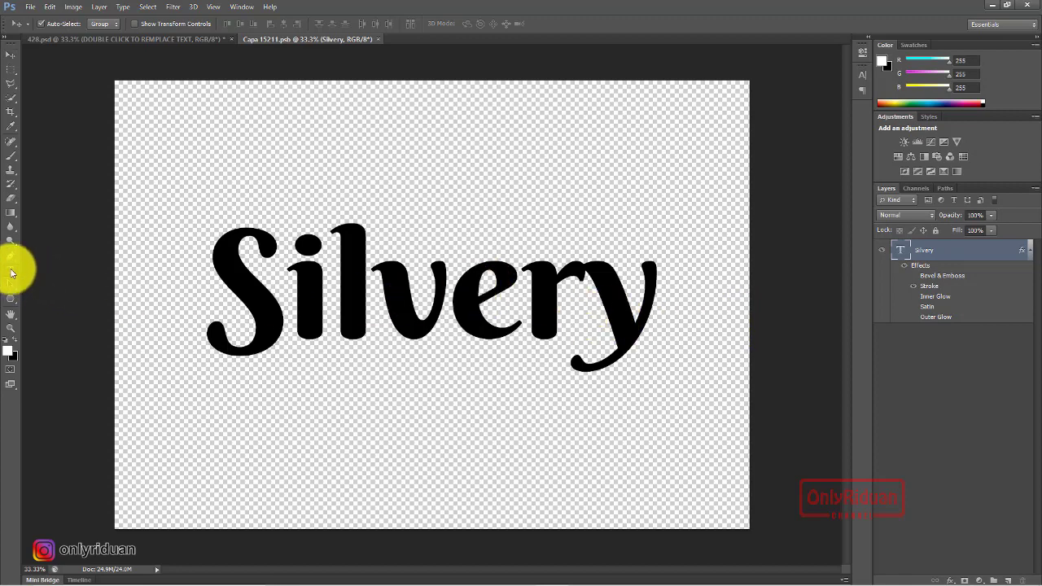
click(11, 271)
click(628, 289)
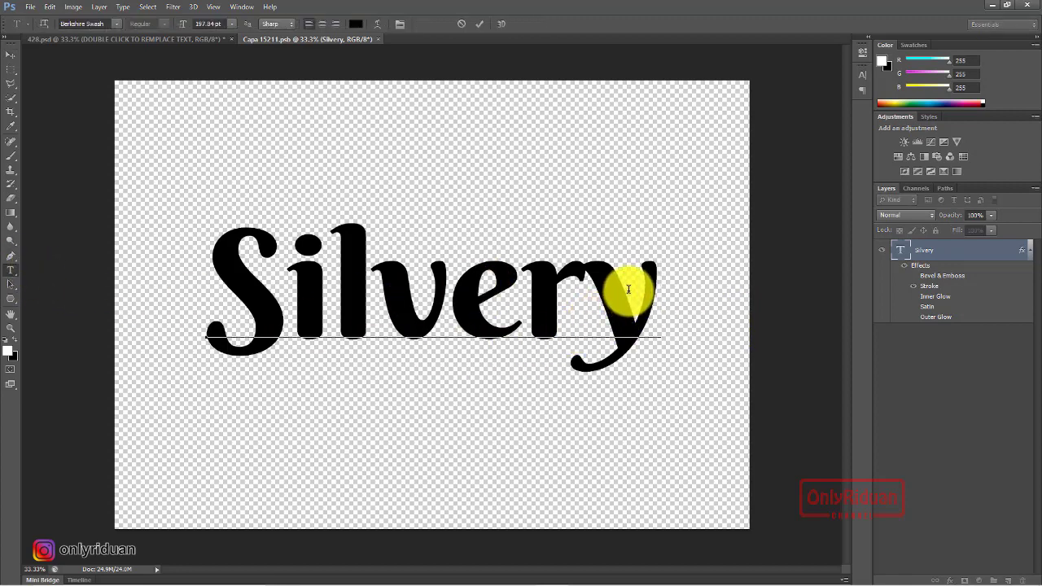
key(BackSpace)
key(BackSpace)
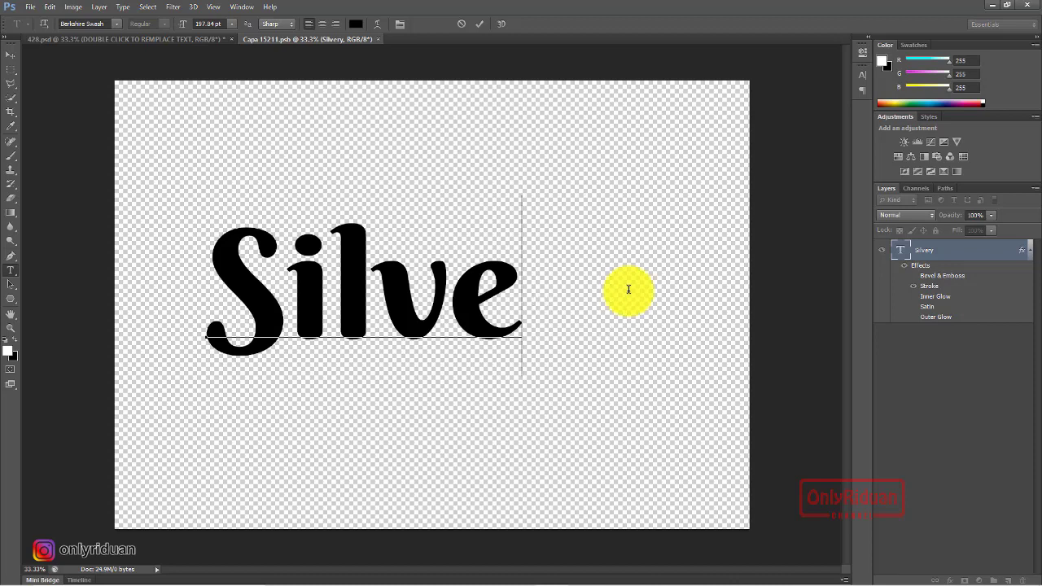
key(BackSpace)
key(BackSpace)
key(BackSpace)
key(BackSpace)
key(BackSpace)
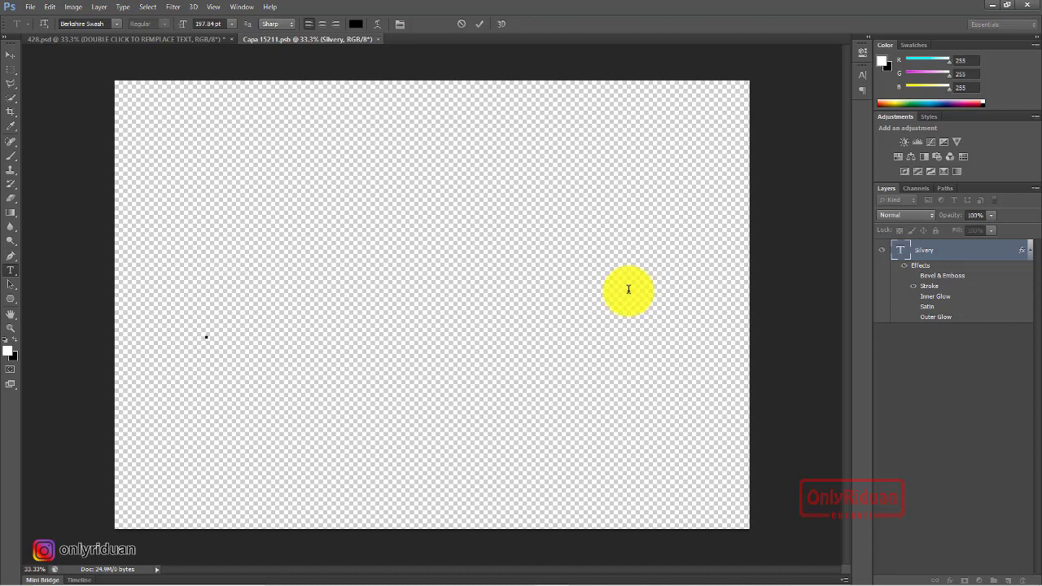
text(Totur)
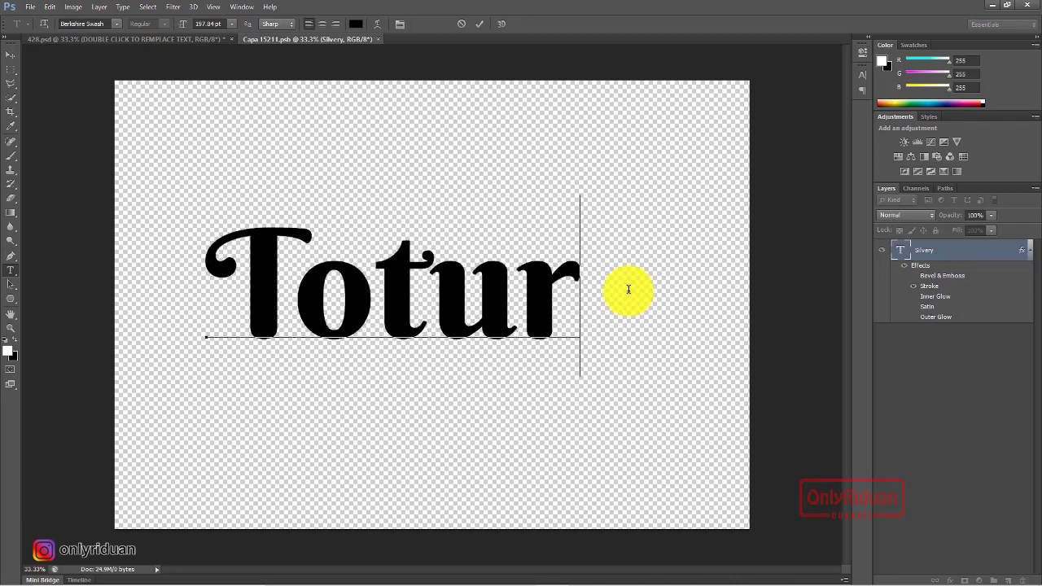
click(10, 55)
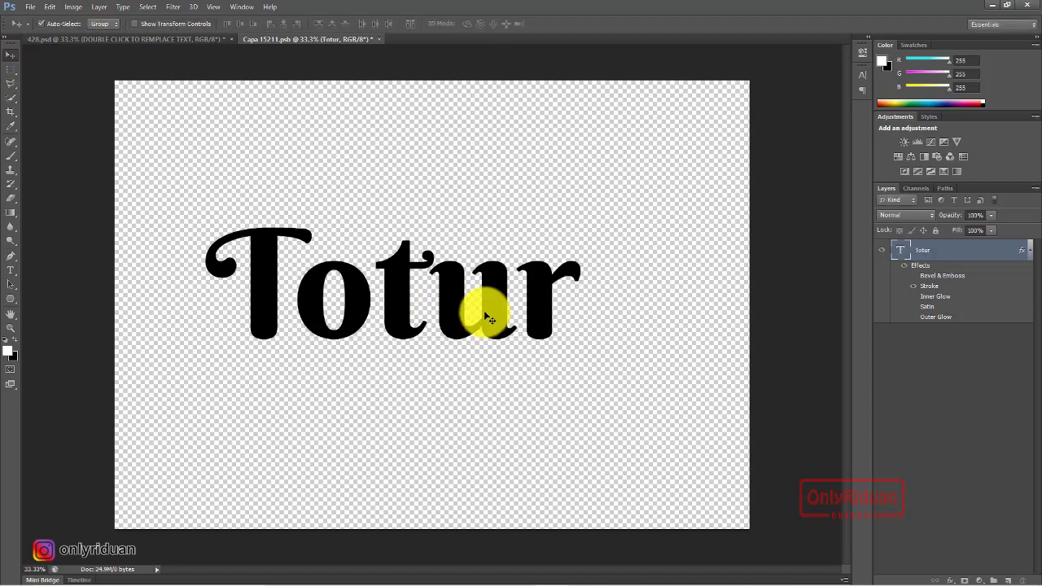
click(380, 38)
Confirm the save, then move the LIGHT layer's flare left along the Totur text.
click(497, 212)
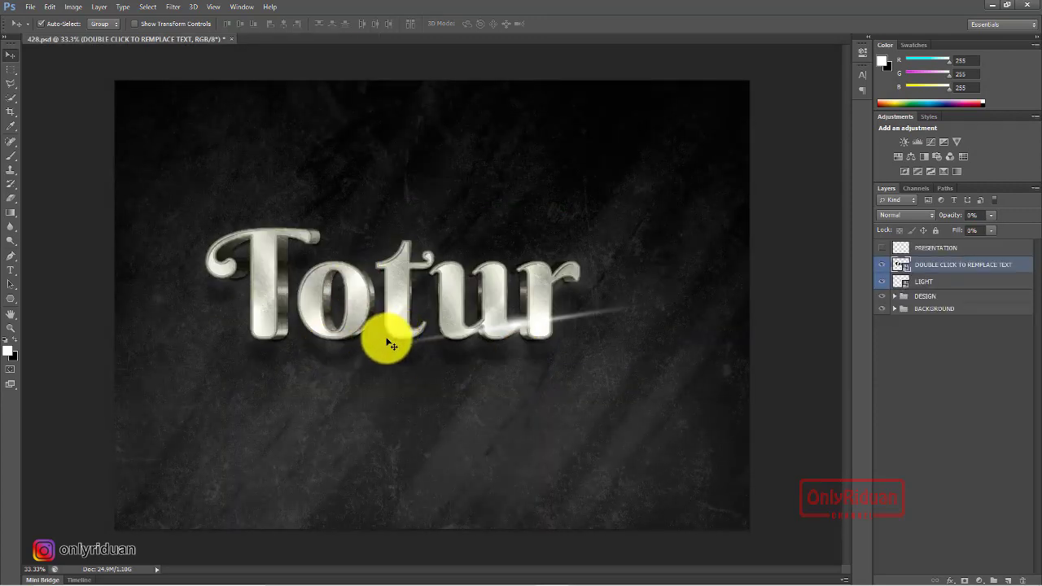
click(940, 284)
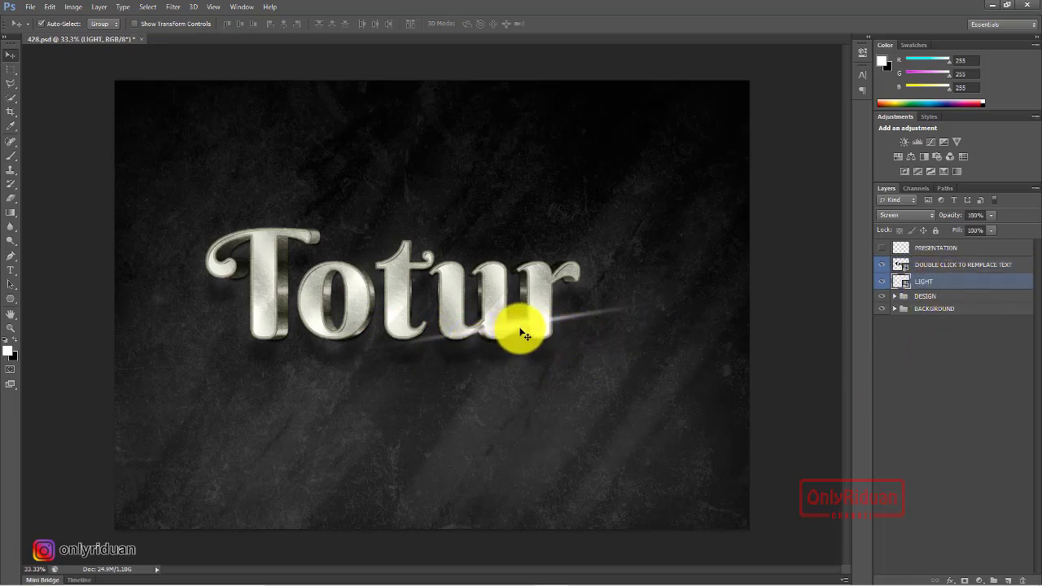
mouse_move(506, 332)
mouse_down()
mouse_move(412, 328)
mouse_move(409, 270)
mouse_move(403, 332)
mouse_up()
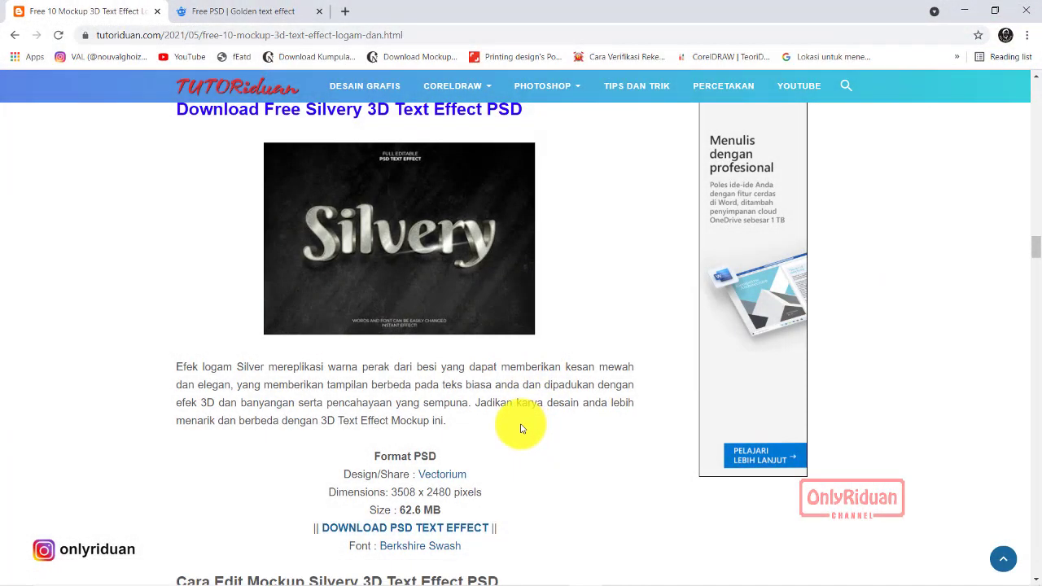
Scroll down to the Copper 3D Text Effect section and its editing steps.
scroll(521, 428, down, 5)
scroll(521, 428, down, 2)
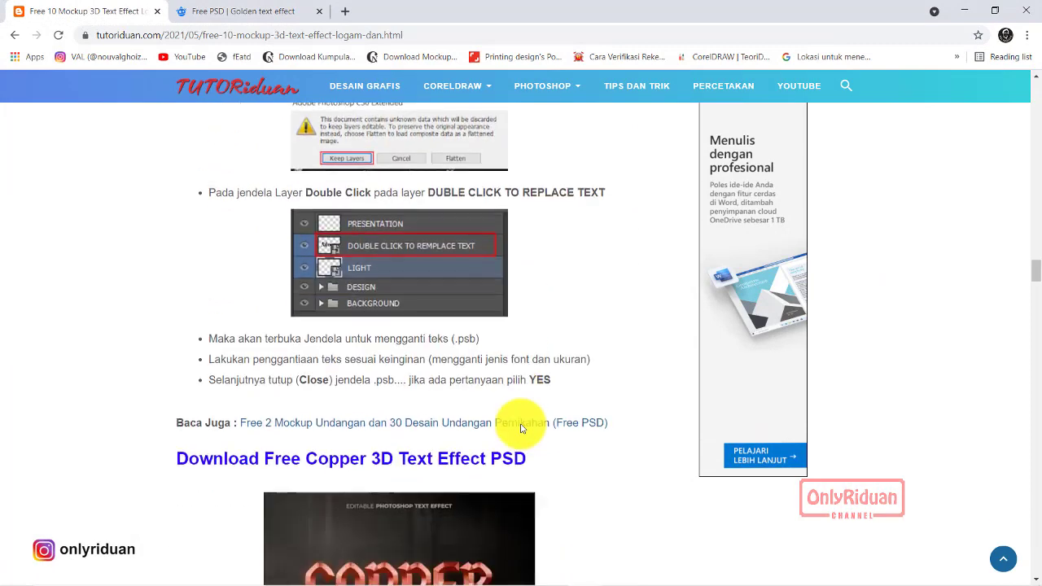
scroll(521, 427, down, 2)
scroll(520, 423, down, 1)
scroll(520, 423, down, 1)
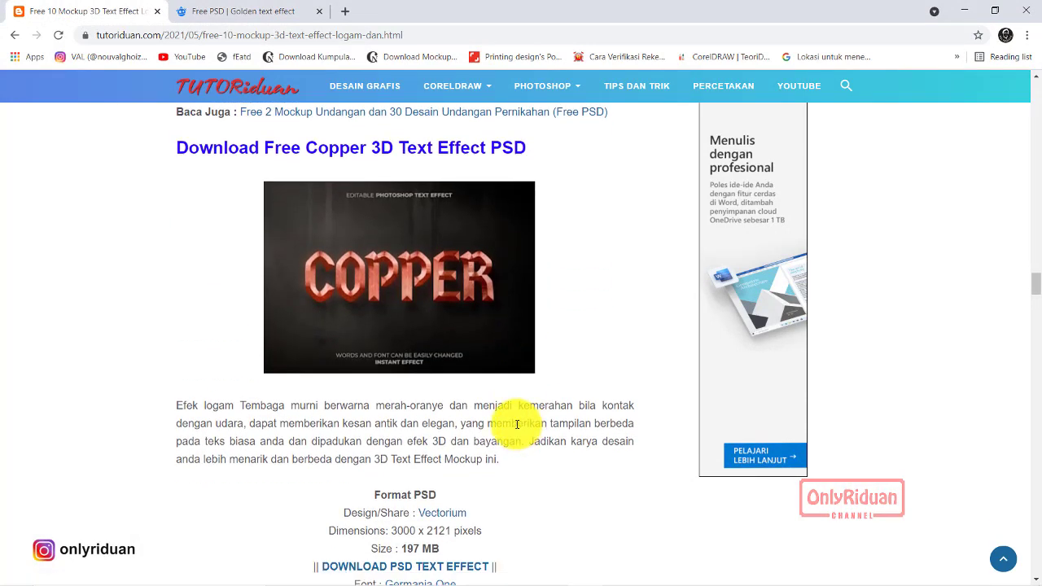
scroll(507, 312, down, 1)
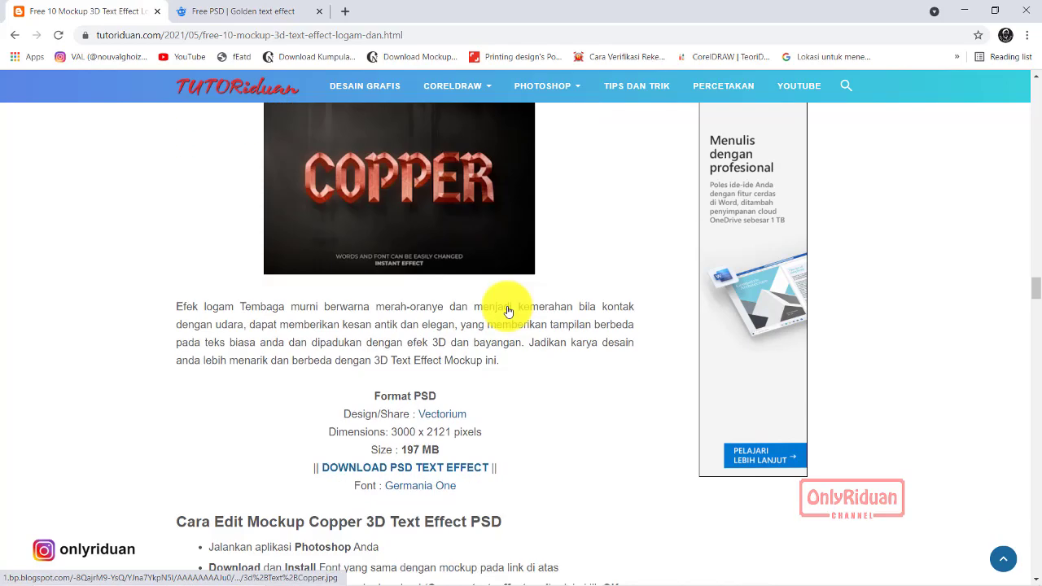
scroll(507, 312, down, 2)
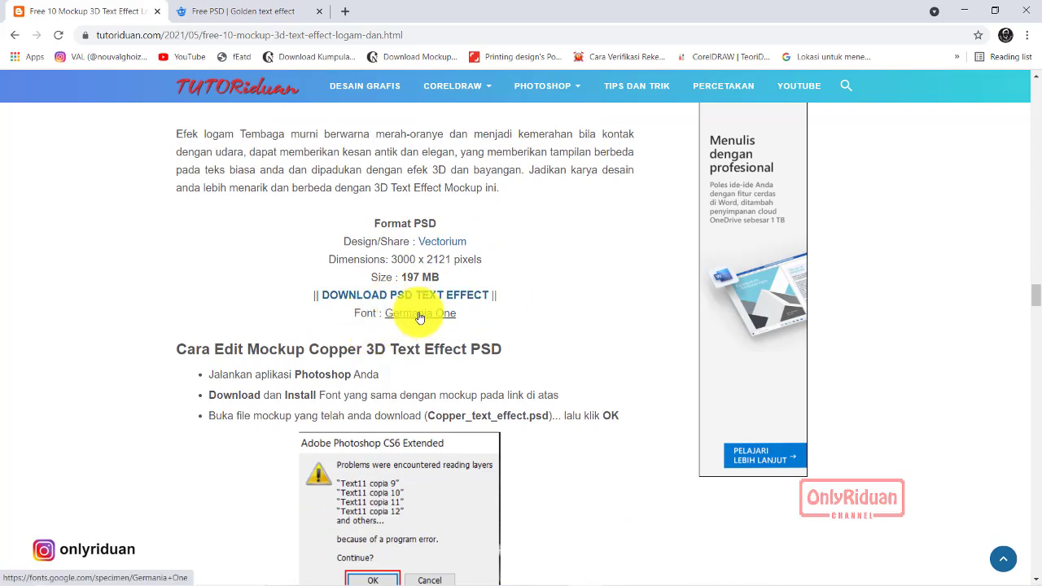
scroll(421, 325, down, 2)
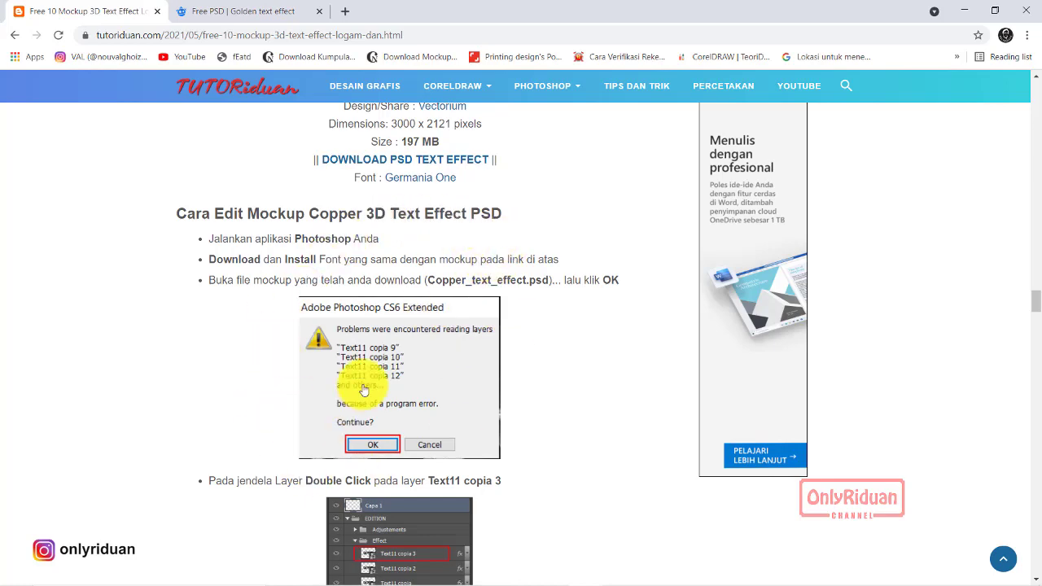
scroll(358, 387, down, 2)
scroll(350, 407, up, 2)
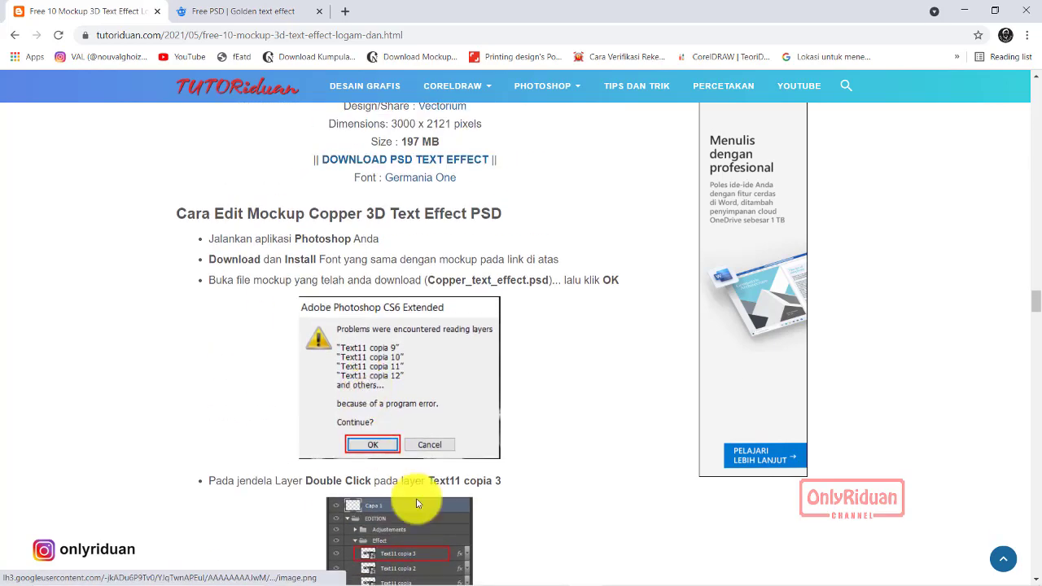
Open the copper mockup PSD from the 5 copper-text-effect folder.
click(381, 573)
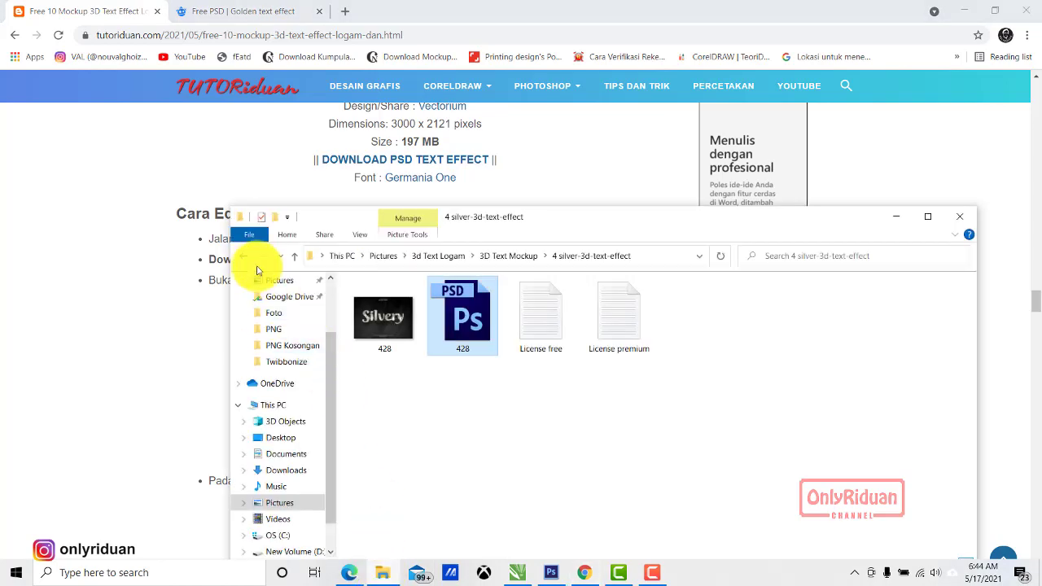
key(alt+Up)
click(784, 330)
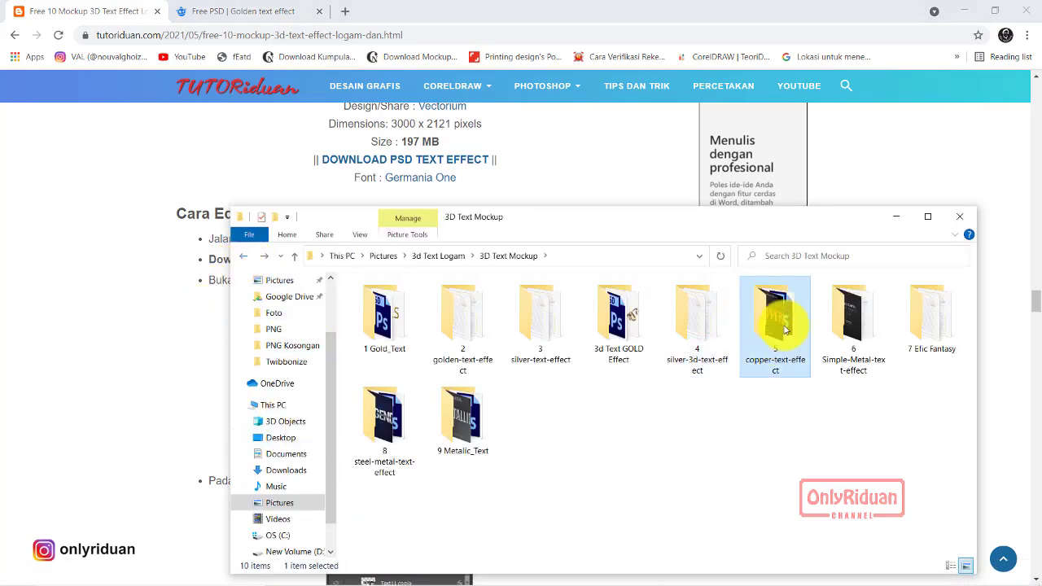
double_click(783, 329)
double_click(460, 308)
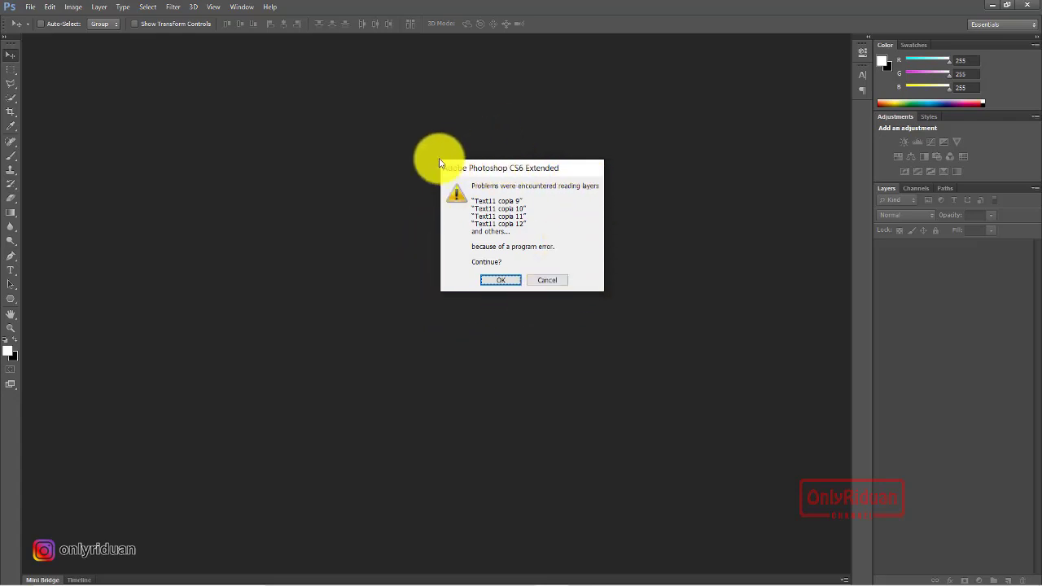
Accept the layer-reading warning and expand the Effect group to show the Text11 copies.
click(503, 282)
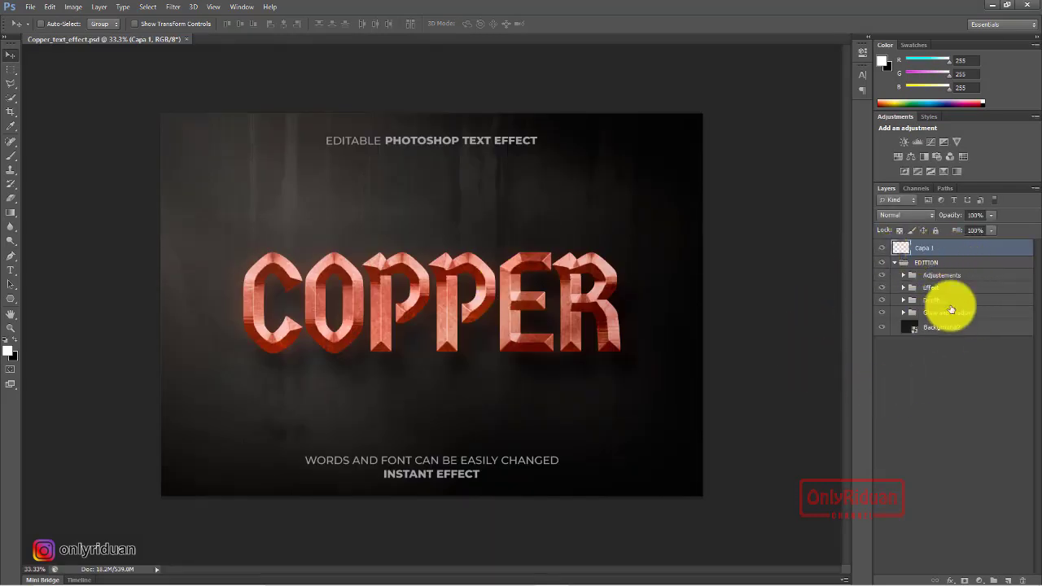
click(903, 288)
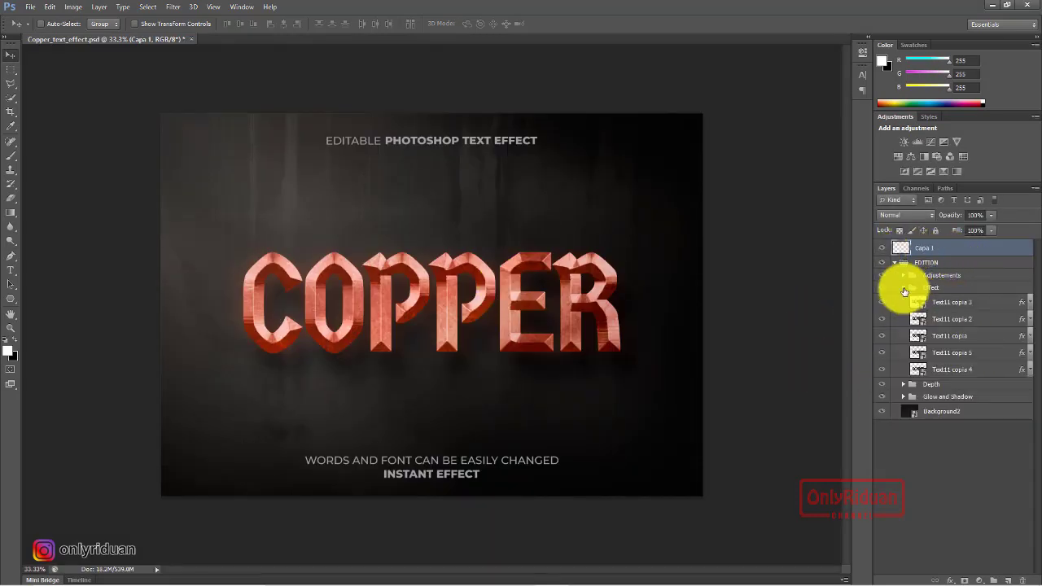
click(902, 288)
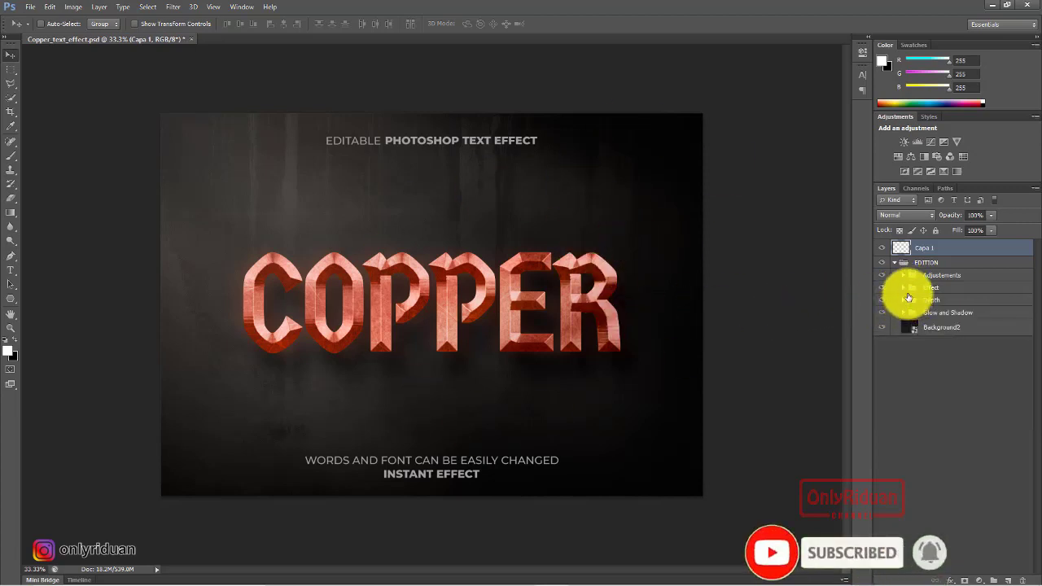
click(903, 288)
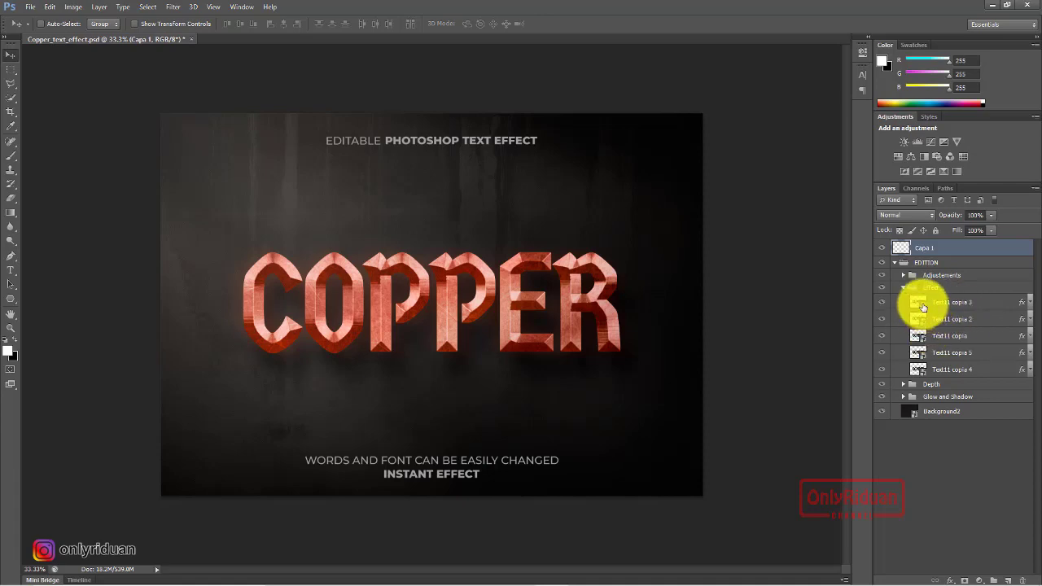
In the Text11 copia 3 smart object, replace 'COPPER' with 'BELAJAR'.
double_click(920, 305)
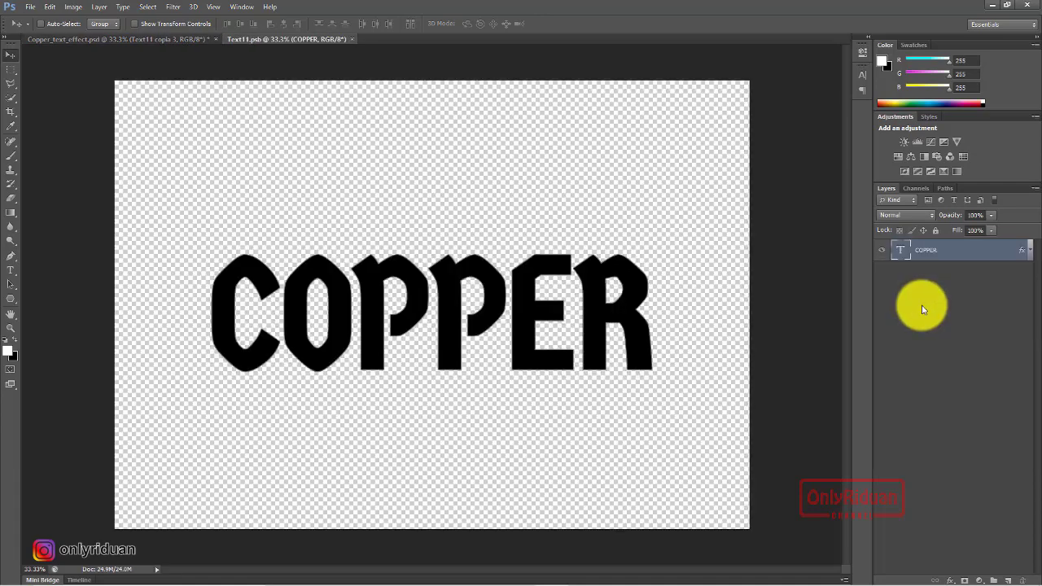
click(14, 271)
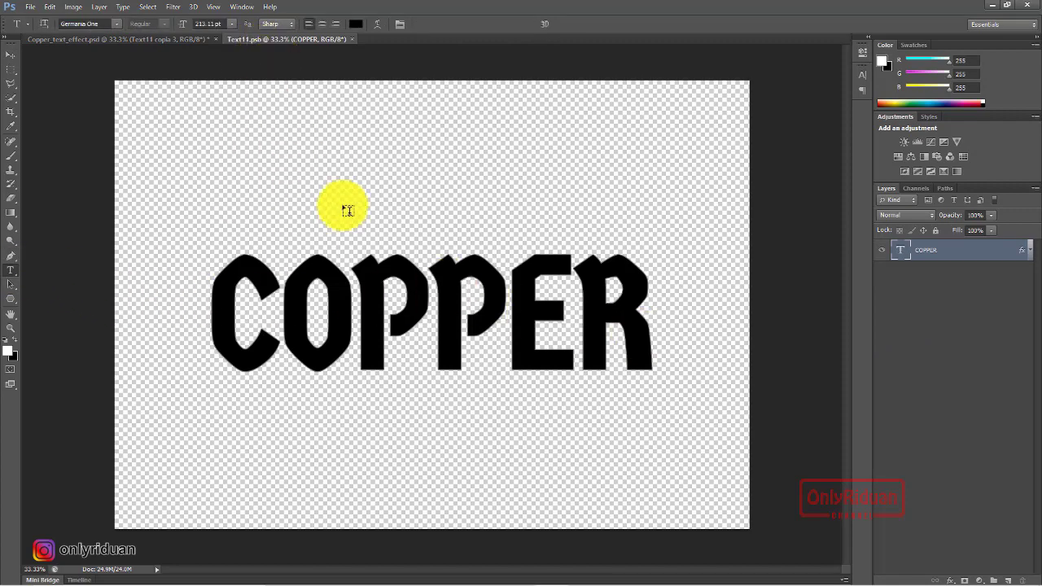
click(641, 301)
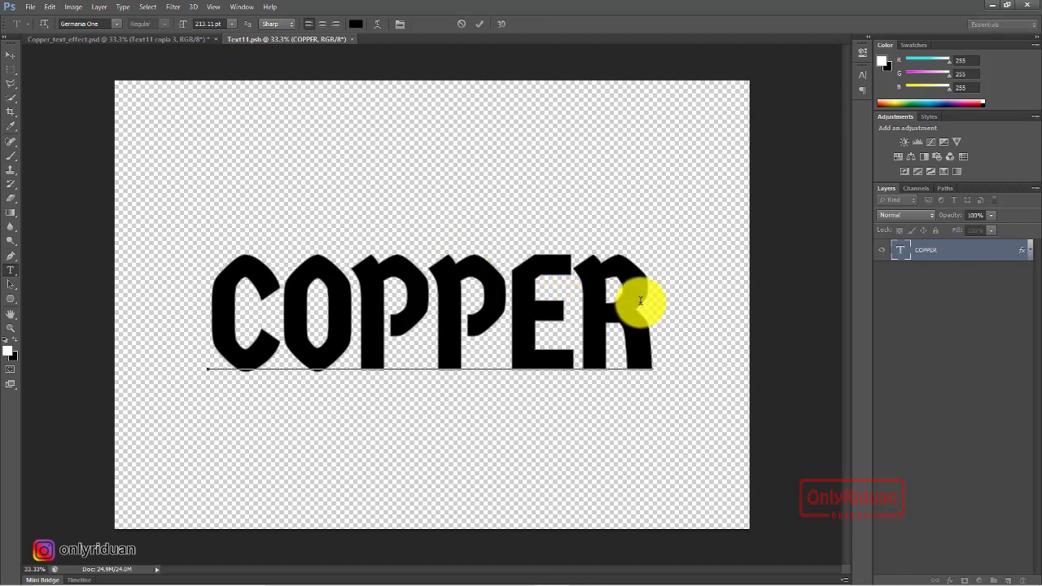
key(BackSpace)
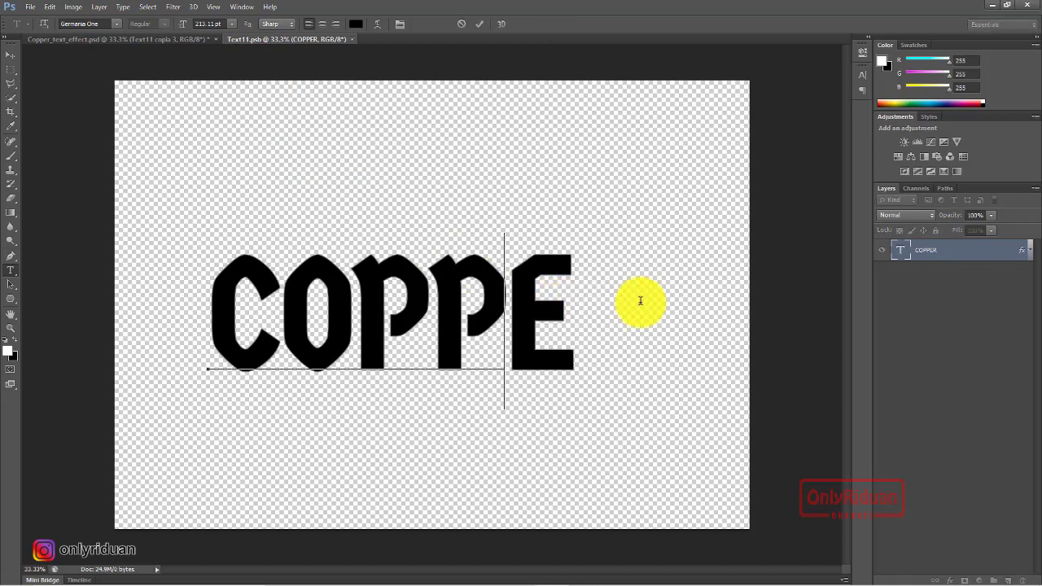
key(BackSpace)
key(BackSpace)
key(BackSpace)
key(BackSpace)
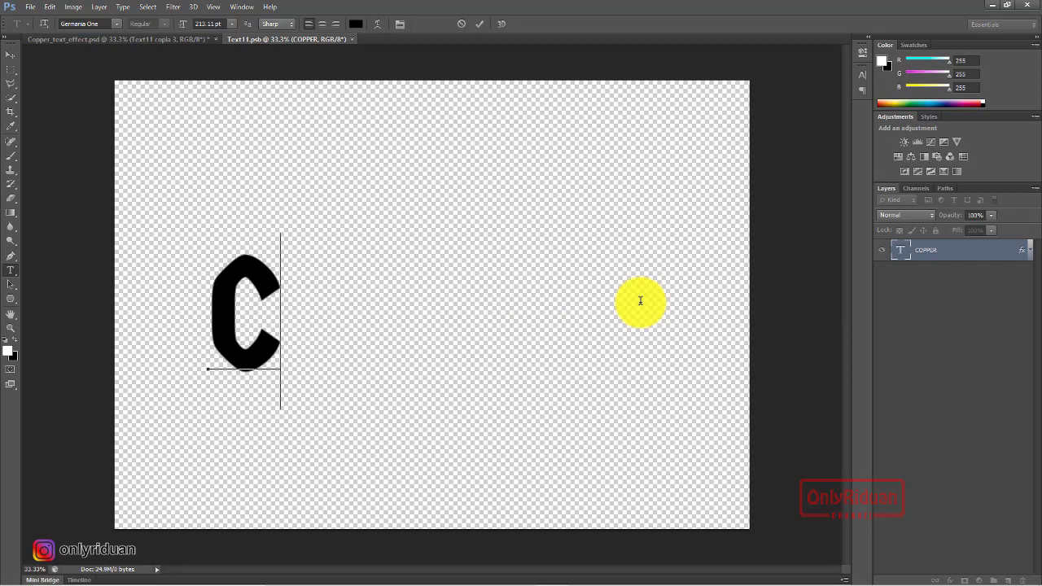
key(BackSpace)
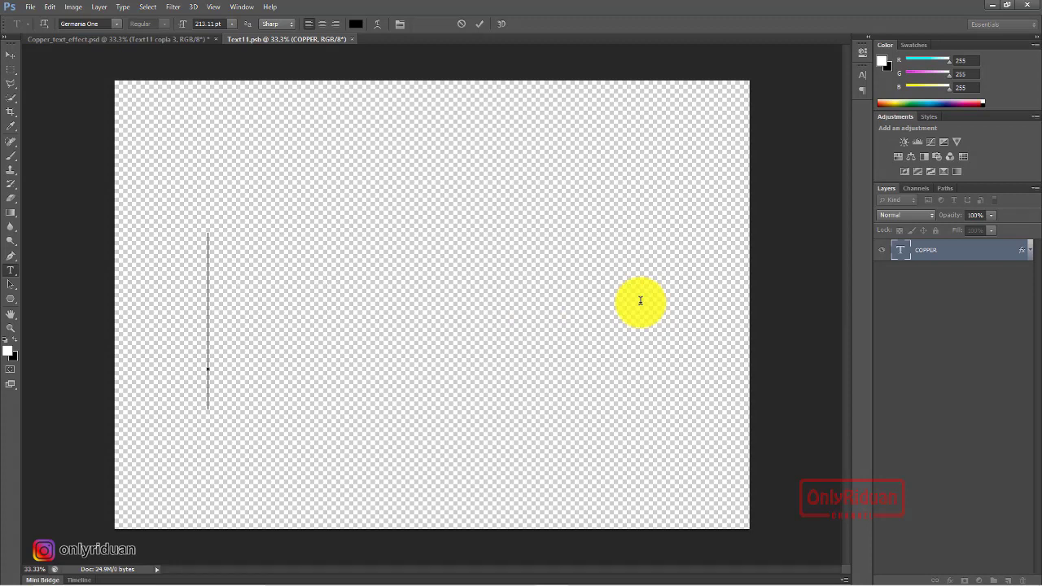
text(BELAJA)
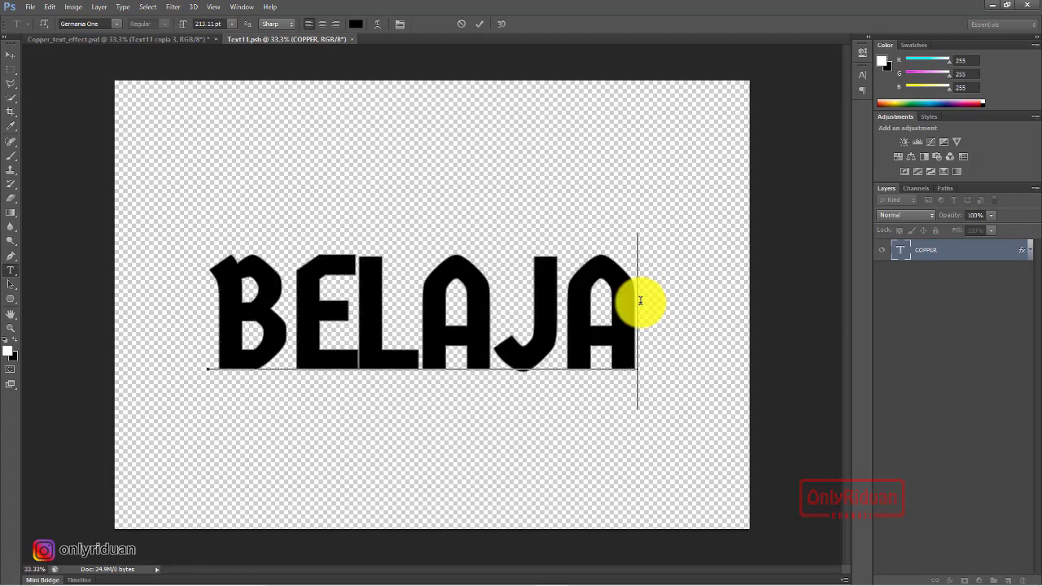
text(R)
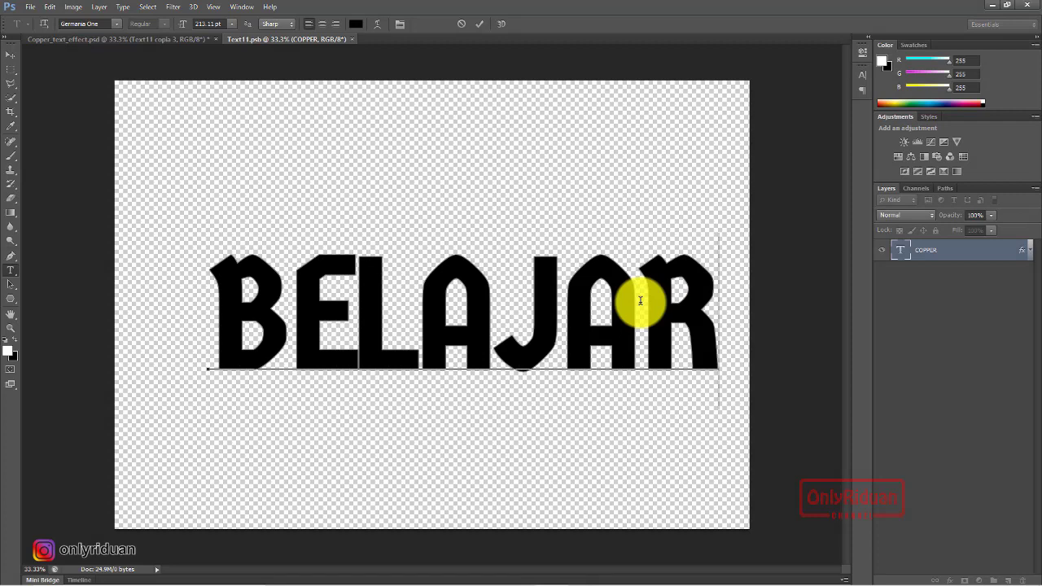
click(11, 54)
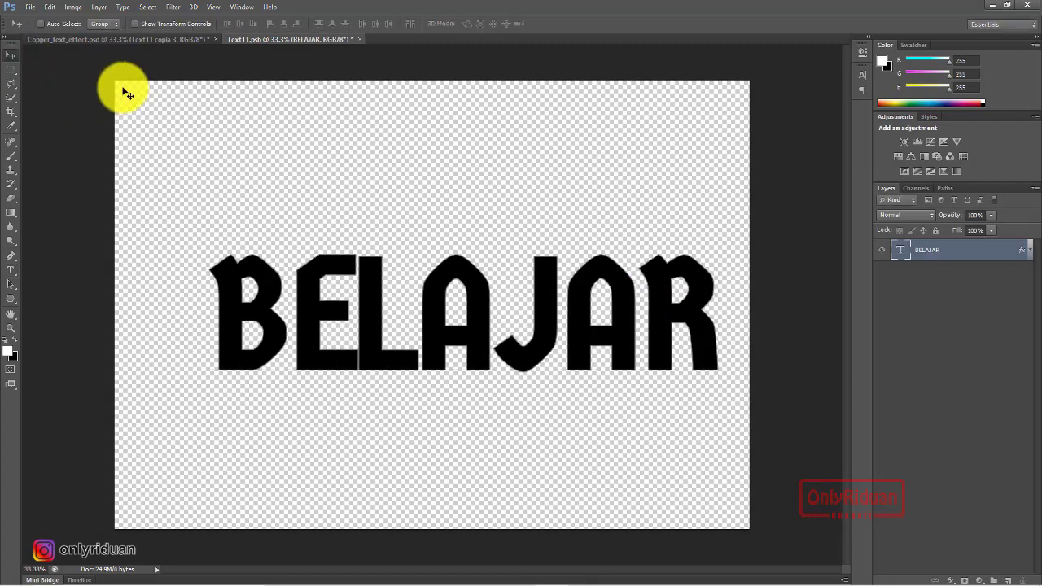
Scale the BELAJAR text to about 92.7% with Free Transform, then close Text11.psb.
click(136, 24)
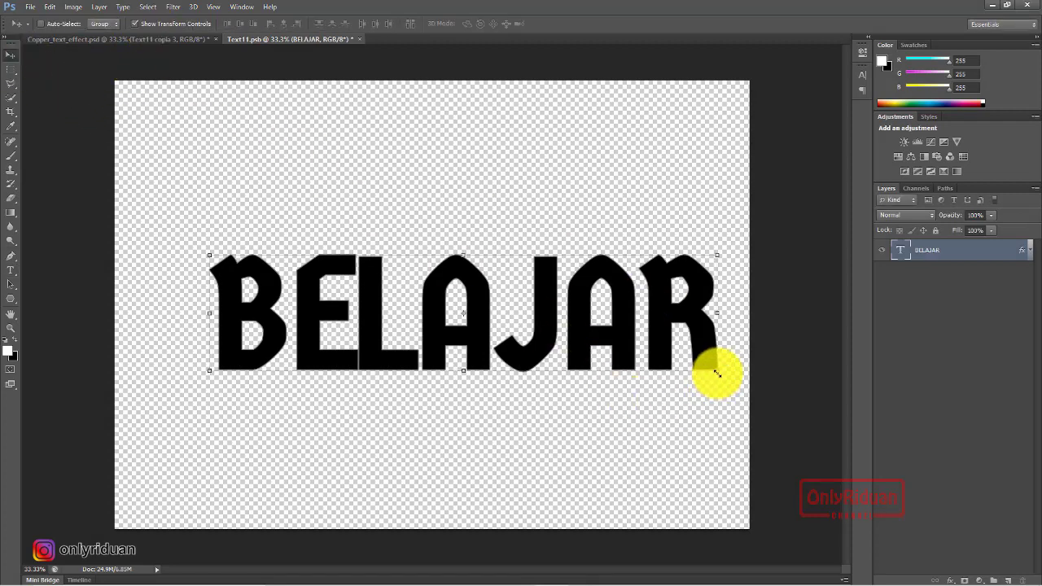
drag(716, 373, 702, 369)
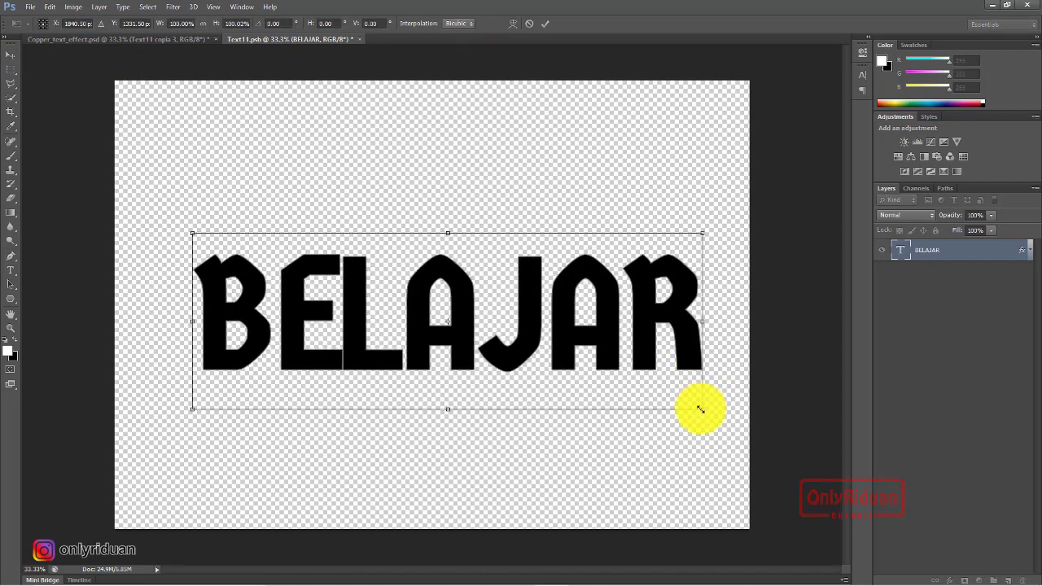
drag(700, 408, 665, 391)
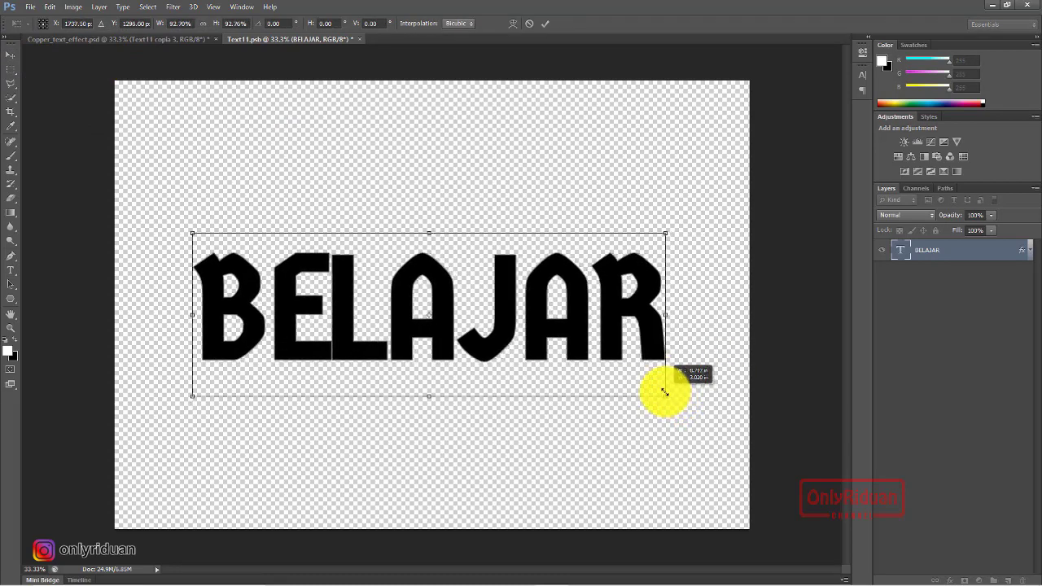
click(545, 24)
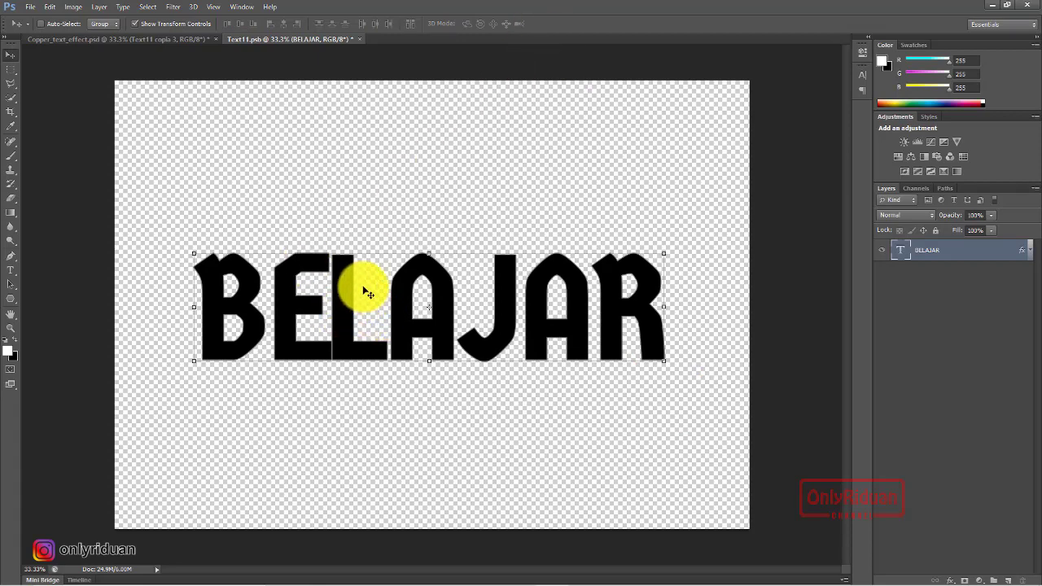
click(360, 40)
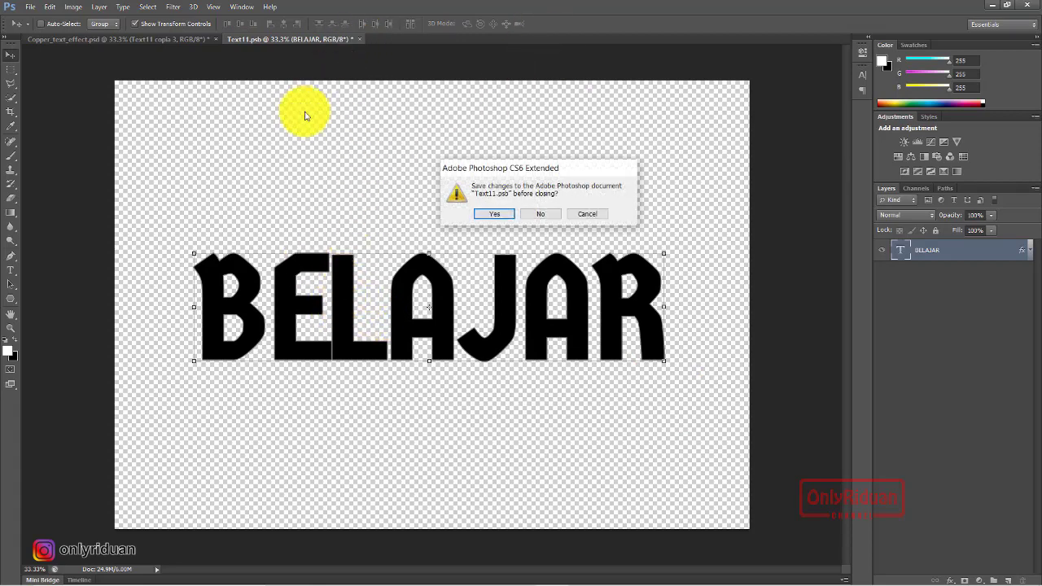
Choose Yes to save the BELAJAR changes to Text11.psb.
click(497, 214)
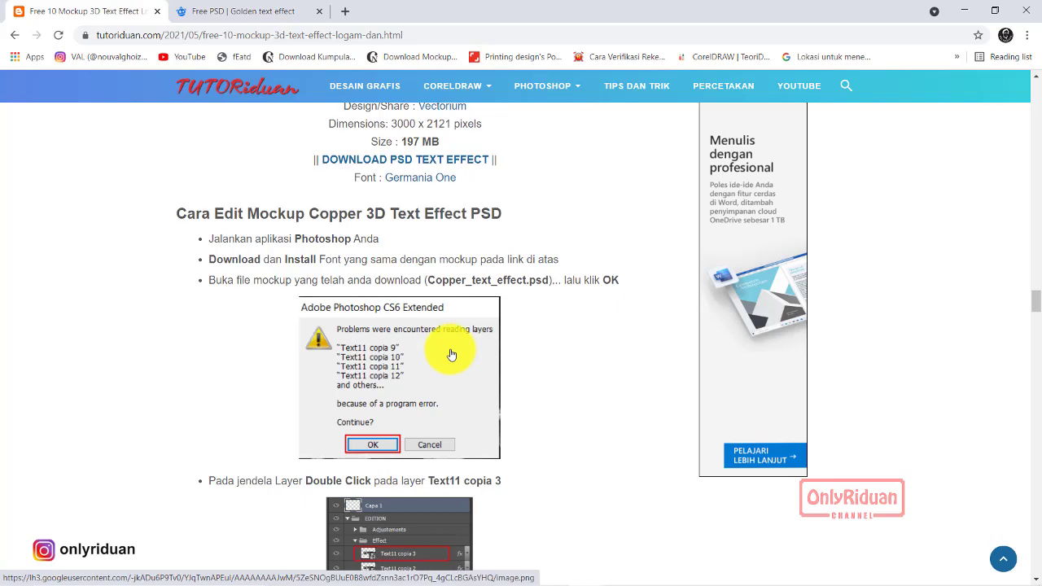
Scroll through the Classic Metal 3D text effect section and its editing steps.
scroll(451, 355, down, 5)
scroll(451, 350, down, 3)
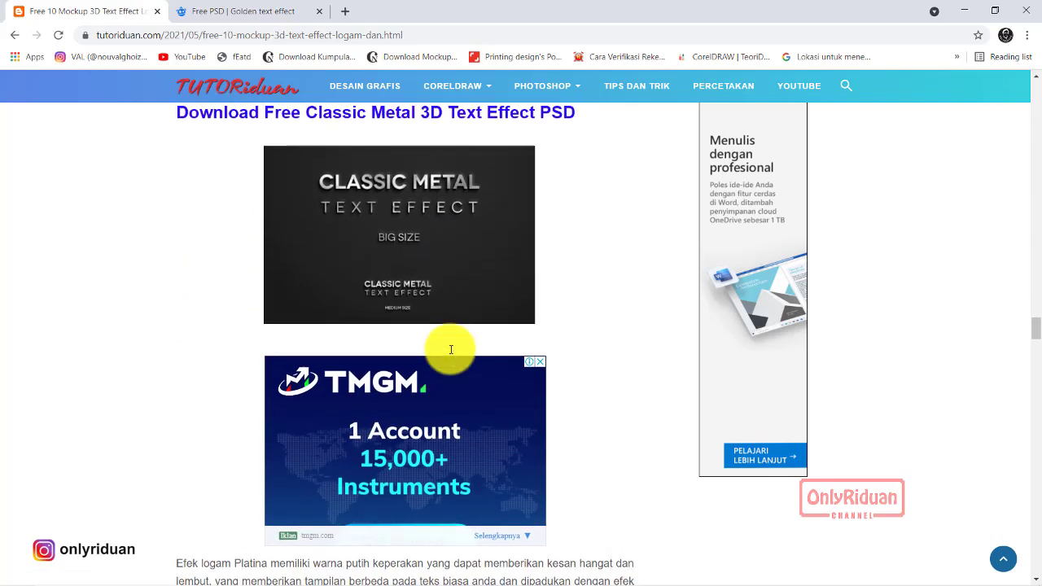
scroll(450, 350, up, 2)
scroll(449, 348, down, 1)
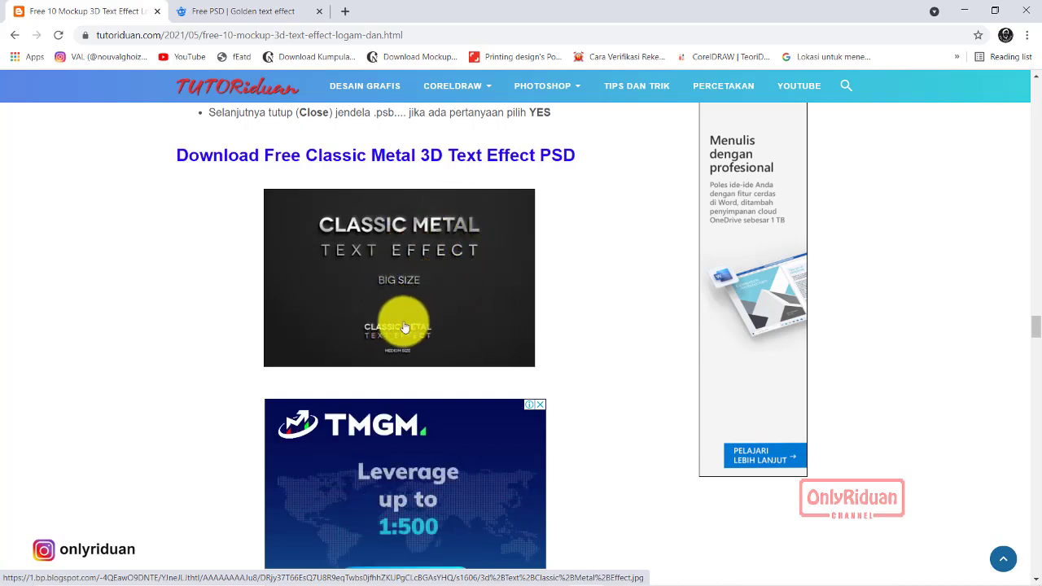
scroll(445, 274, down, 4)
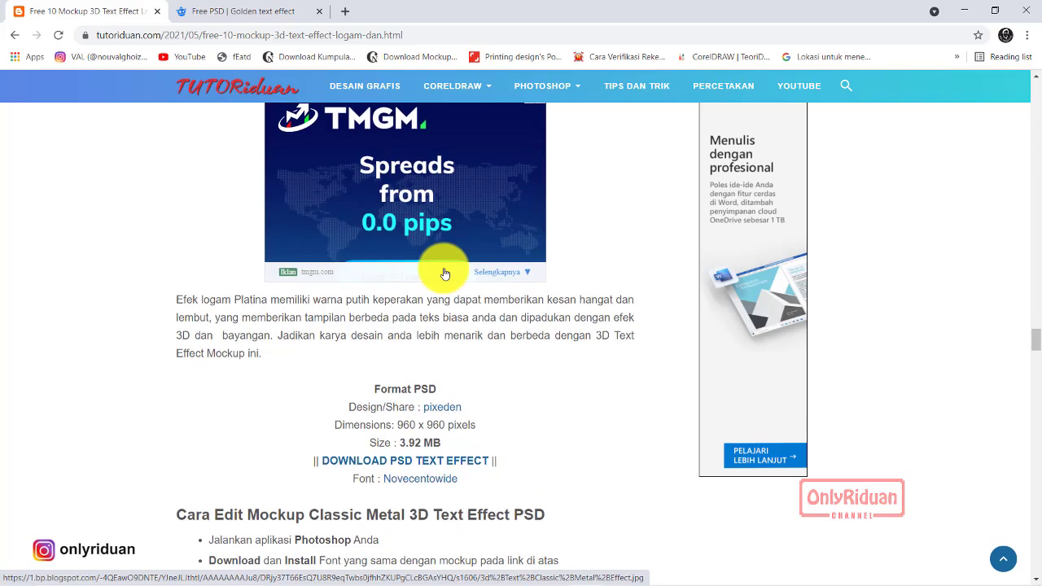
scroll(445, 274, down, 2)
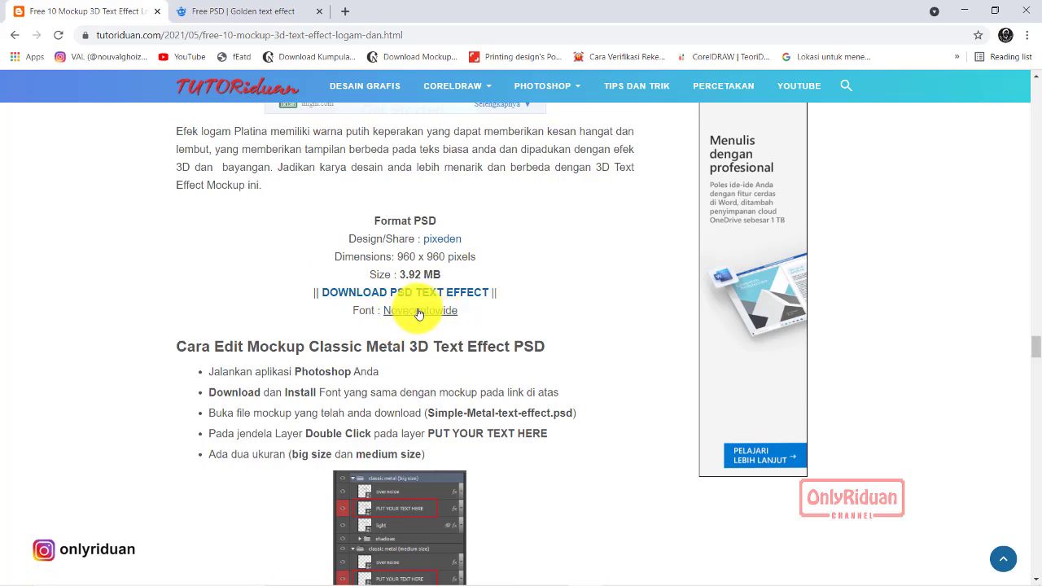
scroll(507, 294, down, 3)
scroll(507, 295, up, 1)
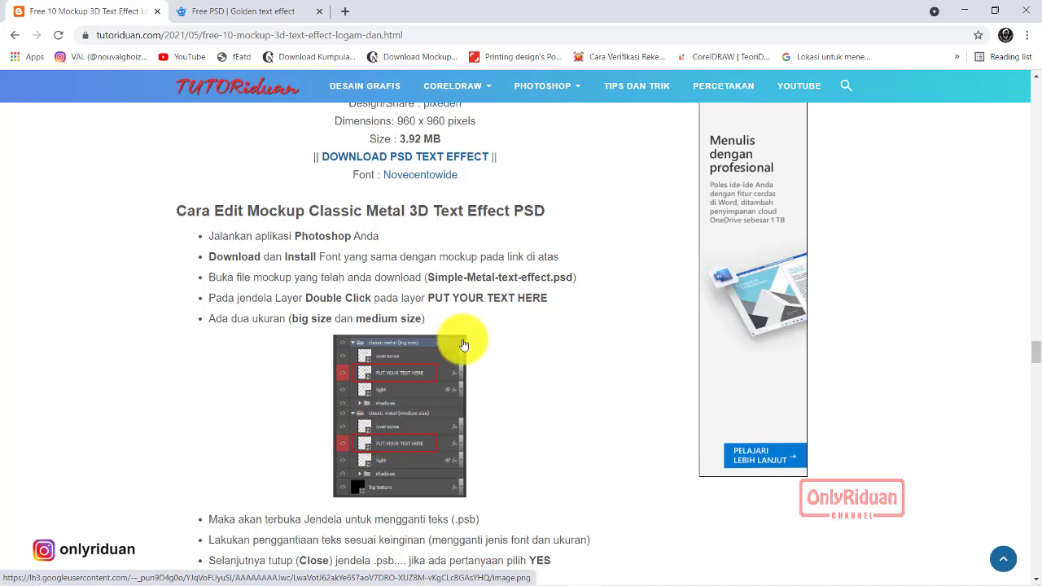
scroll(463, 344, down, 2)
Open Simple-Metal-text-effect.psd from the 6 Simple-Metal-text-effect folder.
click(386, 577)
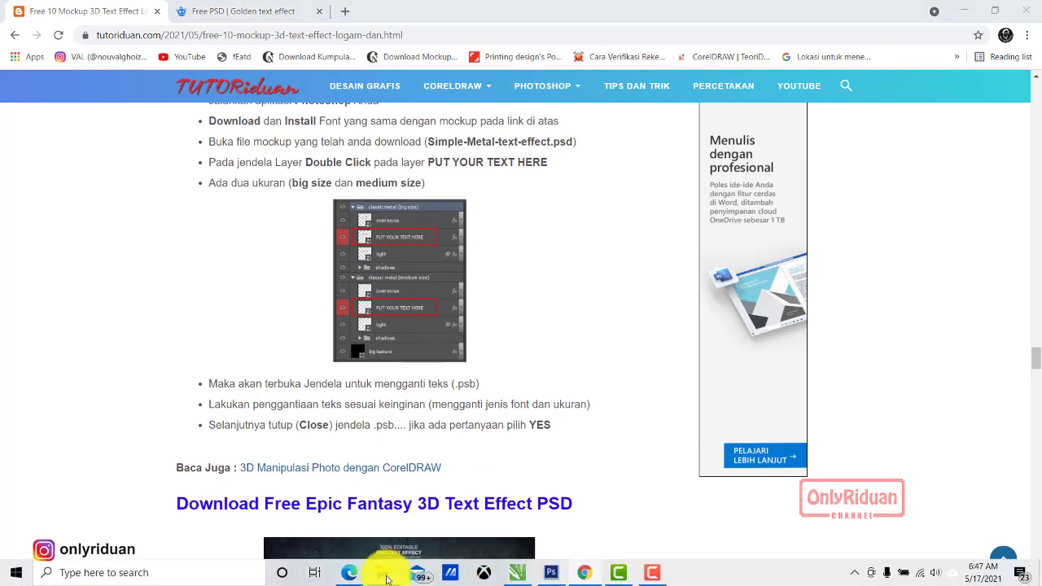
click(243, 255)
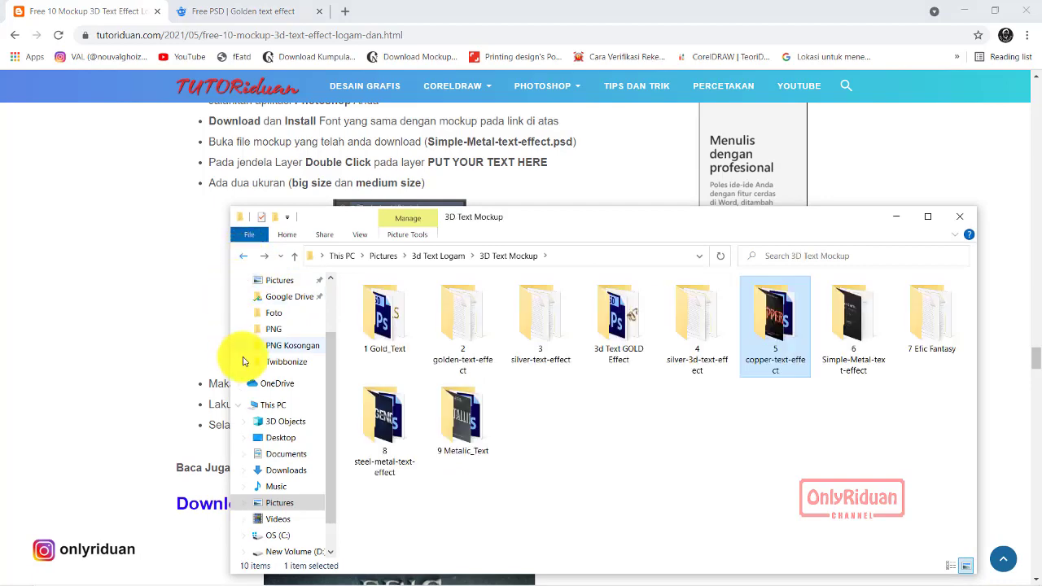
double_click(846, 320)
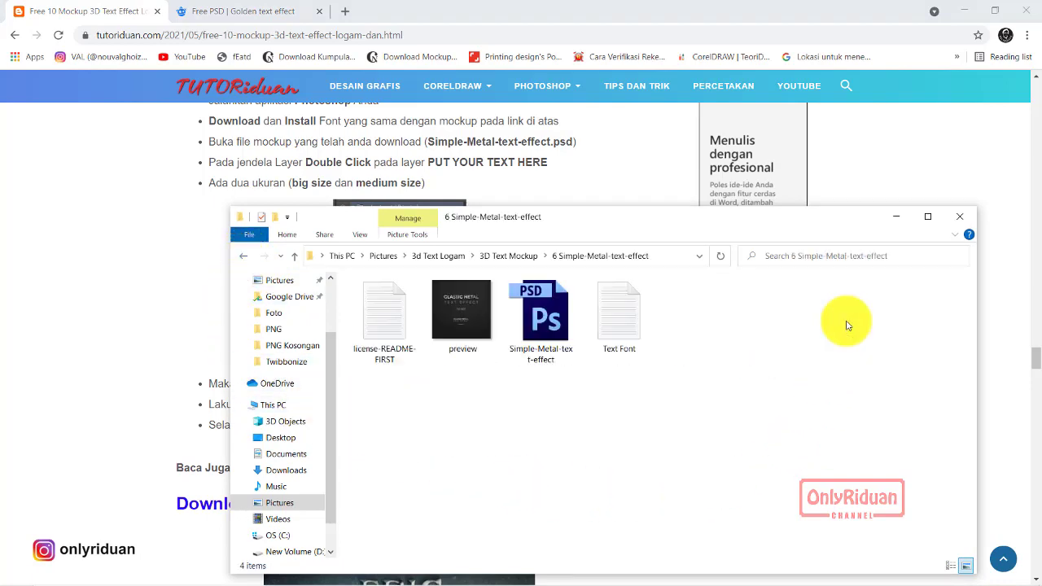
double_click(545, 319)
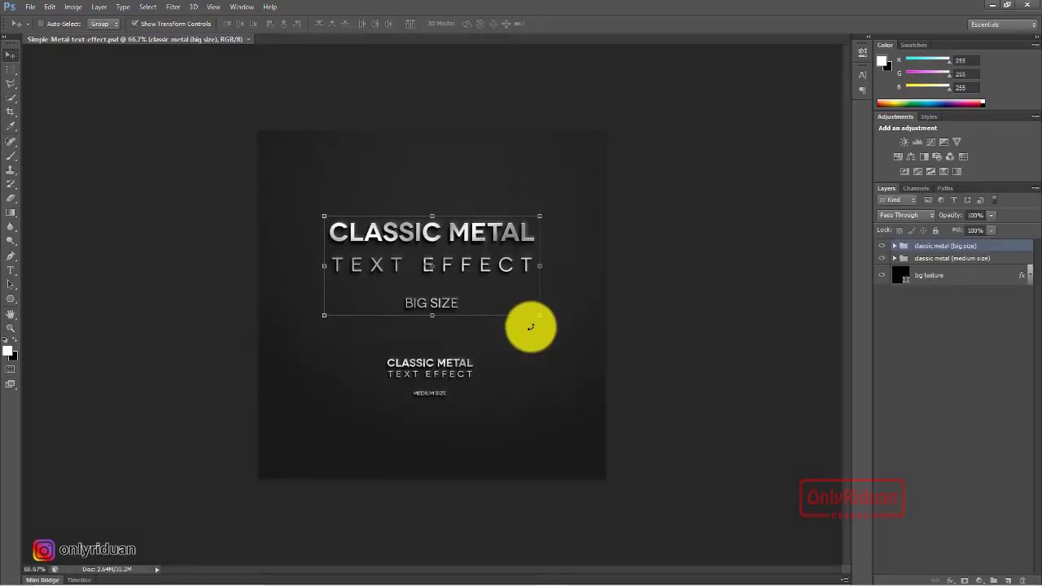
Expand the classic metal (big size) and (medium size) groups to show their layers.
click(894, 246)
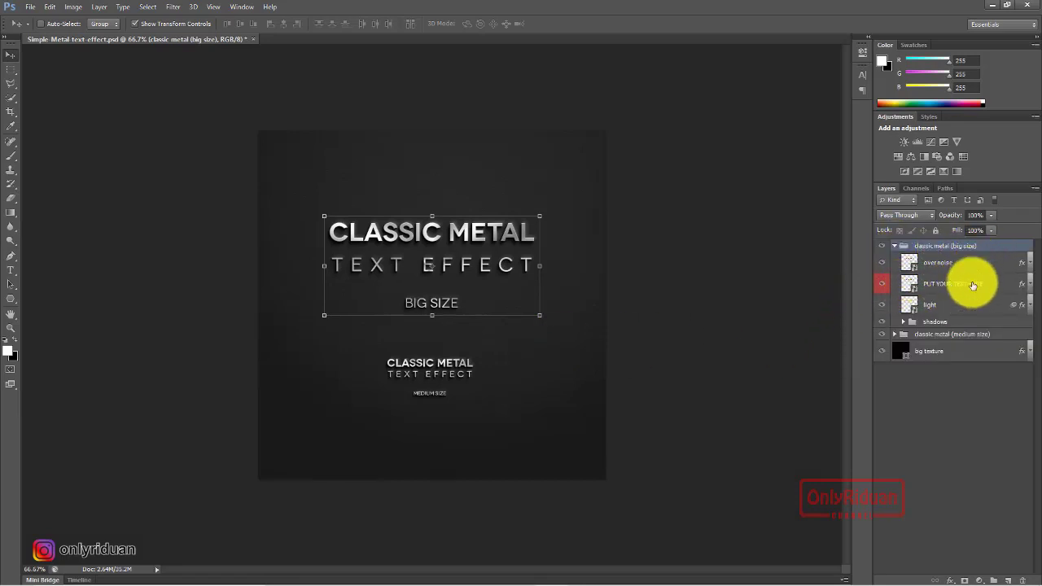
click(895, 334)
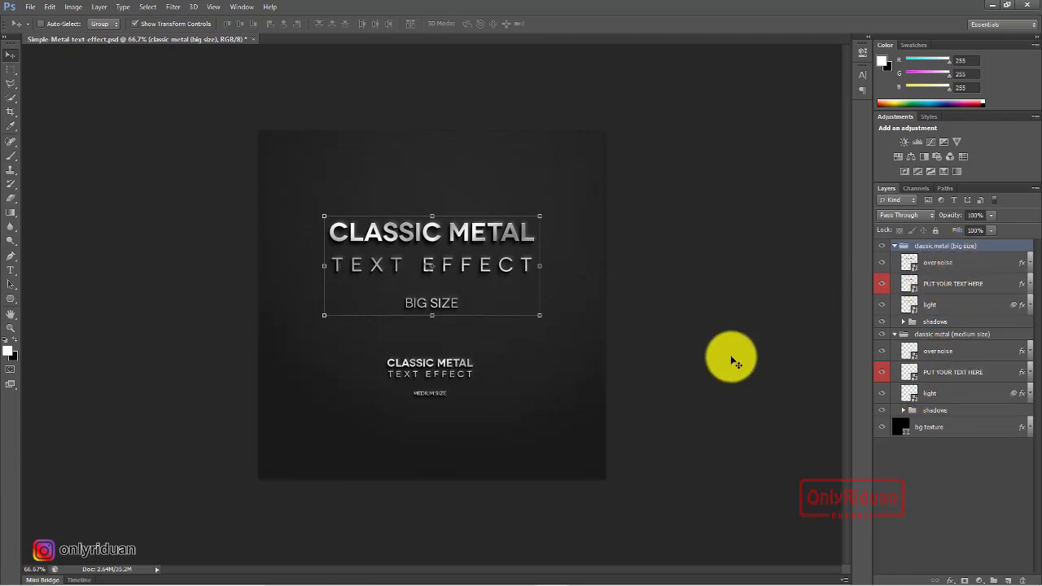
Open the big-size PUT YOUR TEXT HERE smart object and edit its text with substituted fonts.
double_click(914, 293)
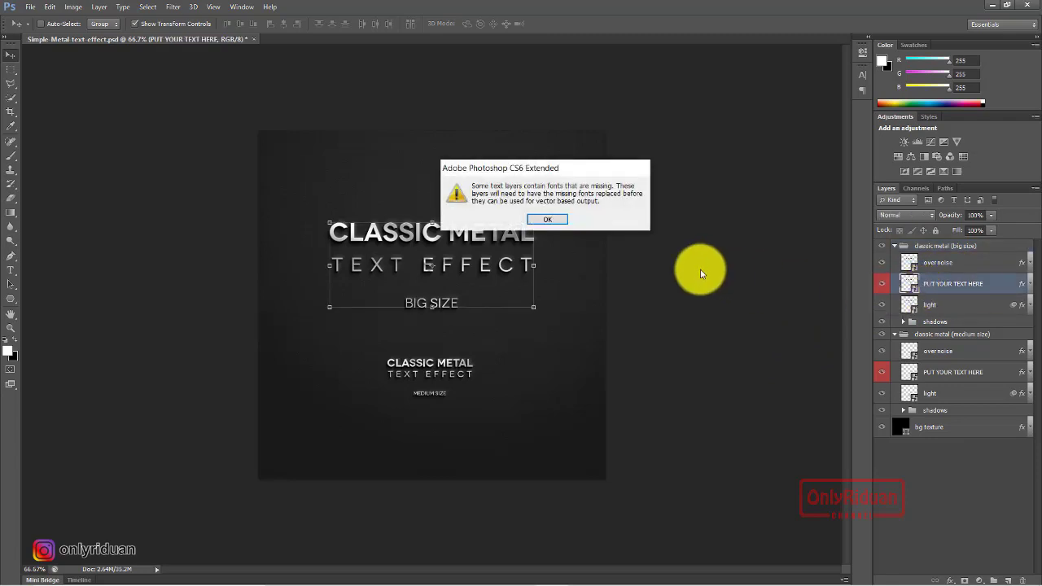
click(549, 223)
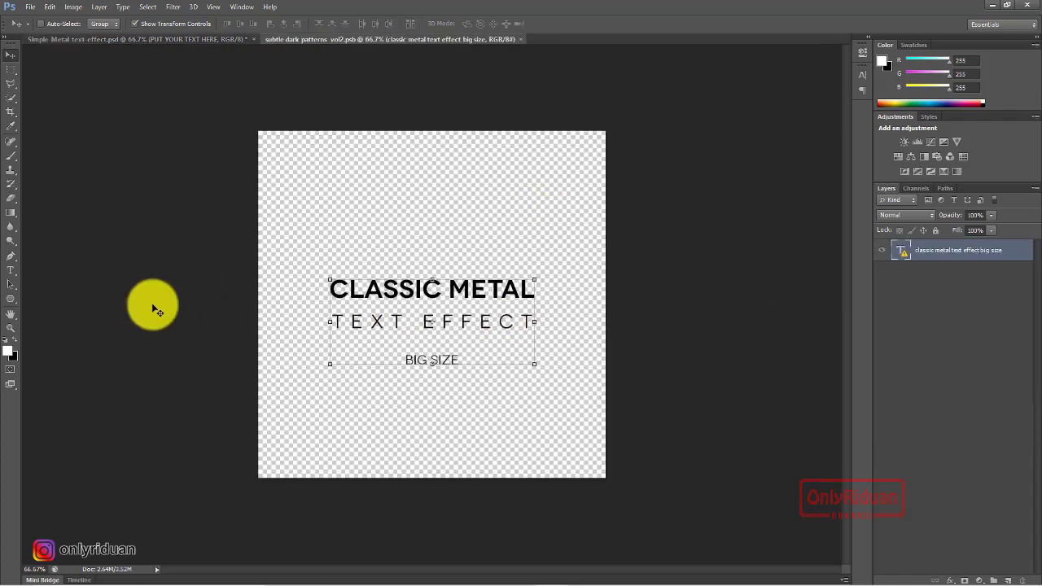
click(11, 270)
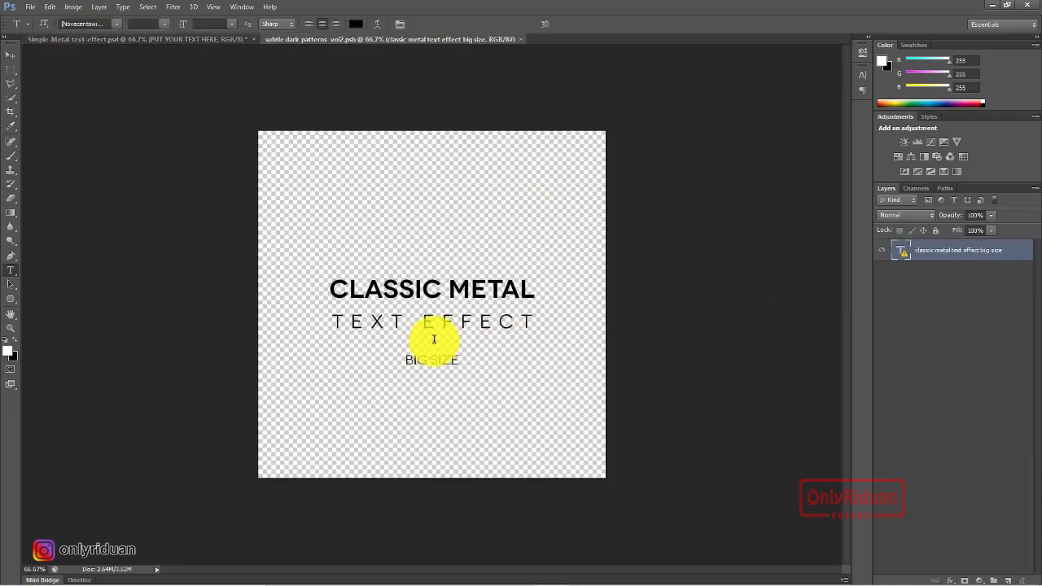
click(498, 293)
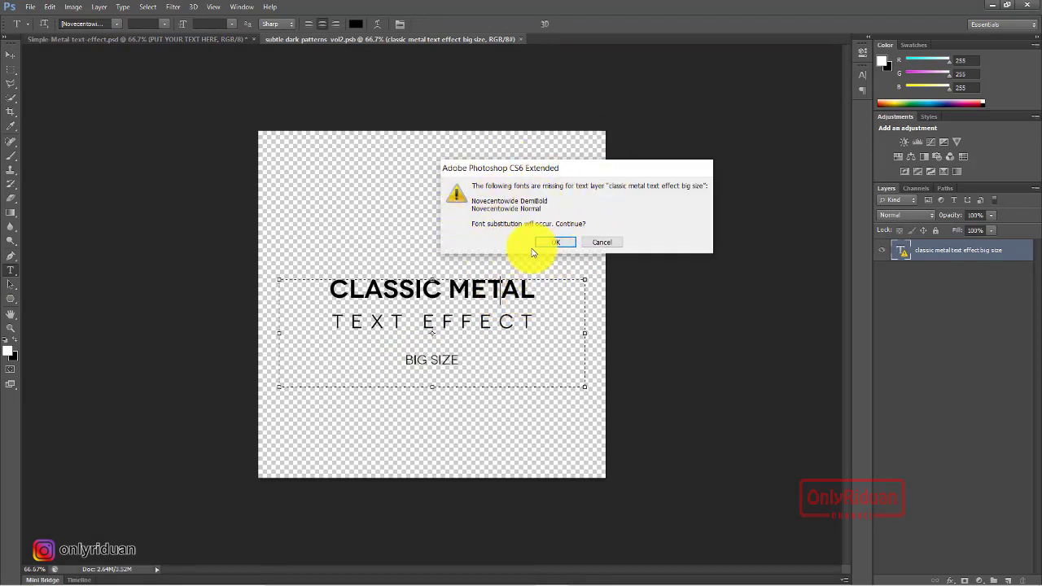
click(553, 243)
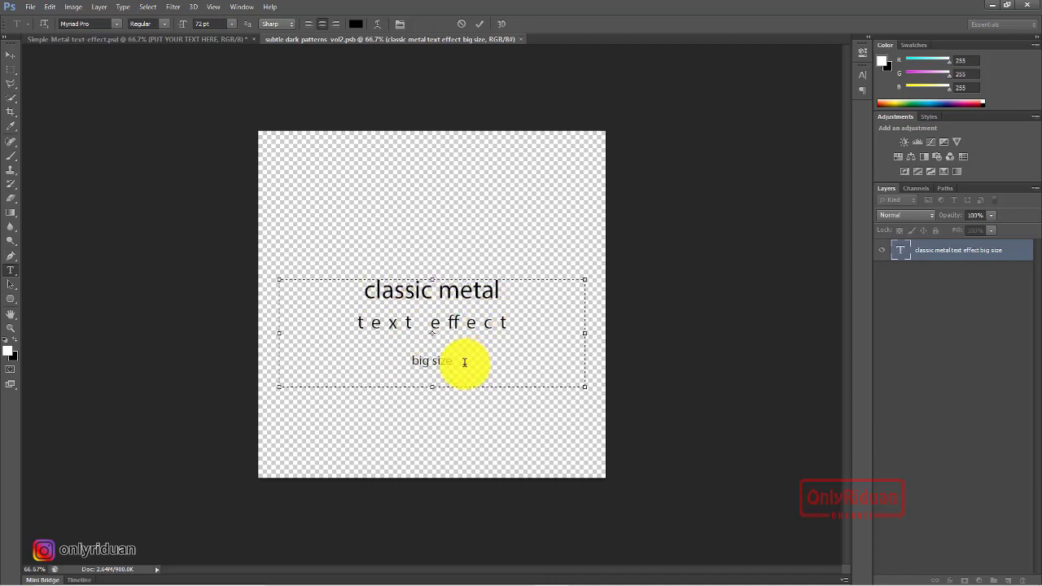
Delete the big size and text effect lines, leaving 'classic metal' selected.
mouse_move(464, 359)
mouse_down()
mouse_move(400, 360)
mouse_move(497, 332)
mouse_move(344, 302)
mouse_up()
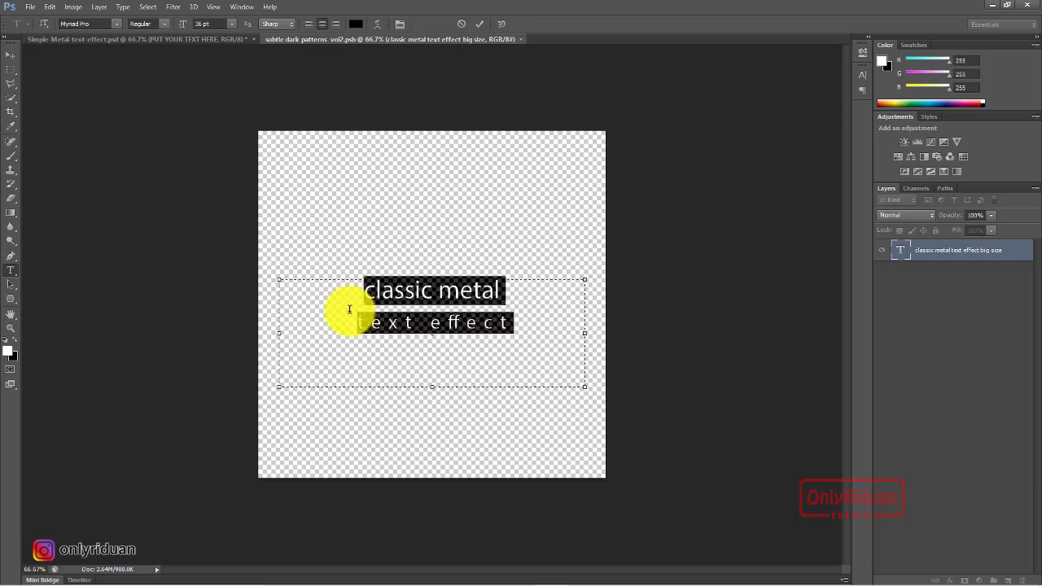
mouse_move(446, 323)
mouse_down()
mouse_move(496, 325)
mouse_move(370, 315)
mouse_up()
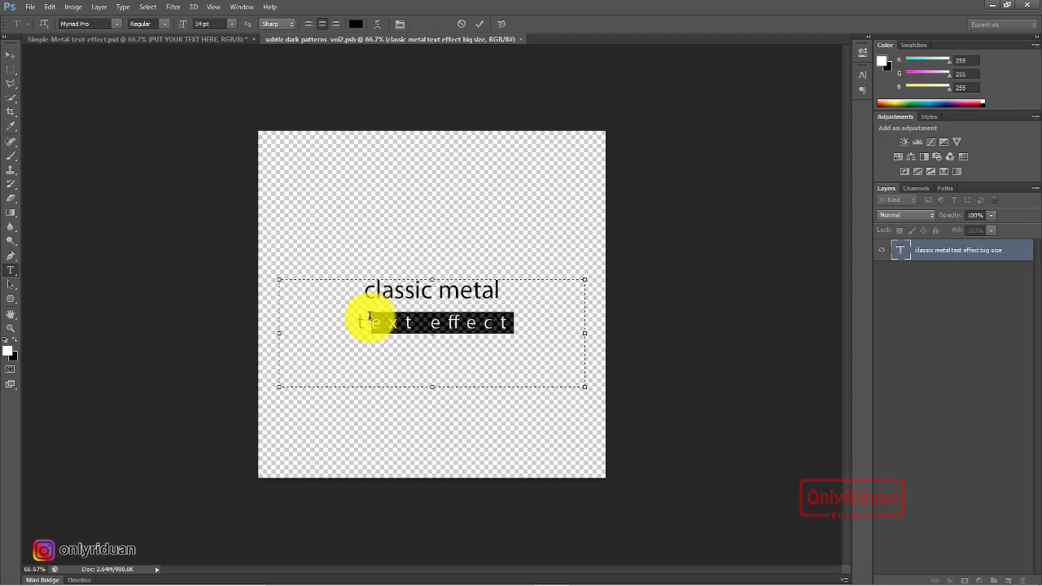
key(BackSpace)
drag(501, 289, 389, 293)
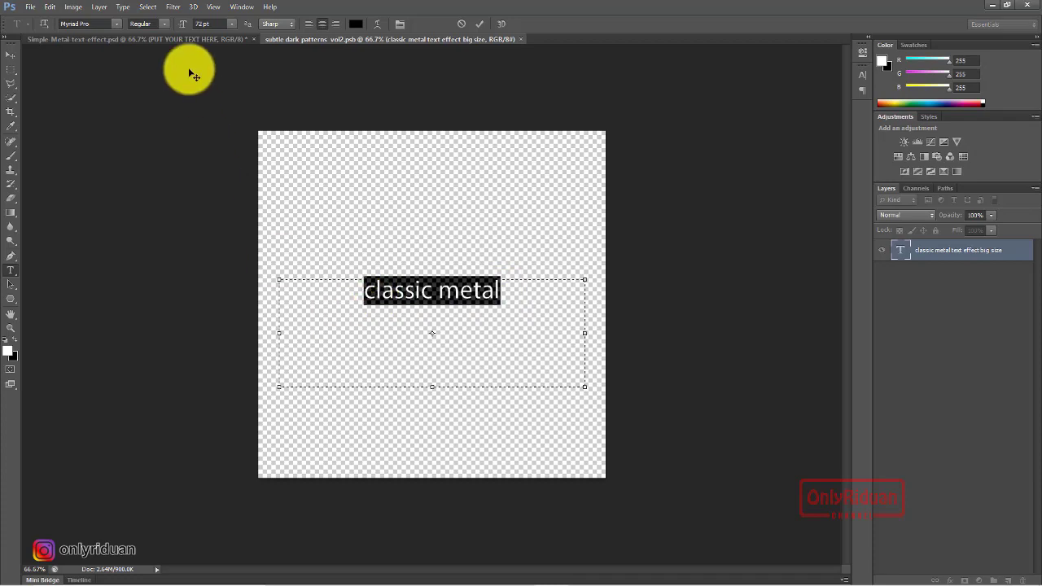
Change the 'classic metal' text font to Impact.
click(116, 27)
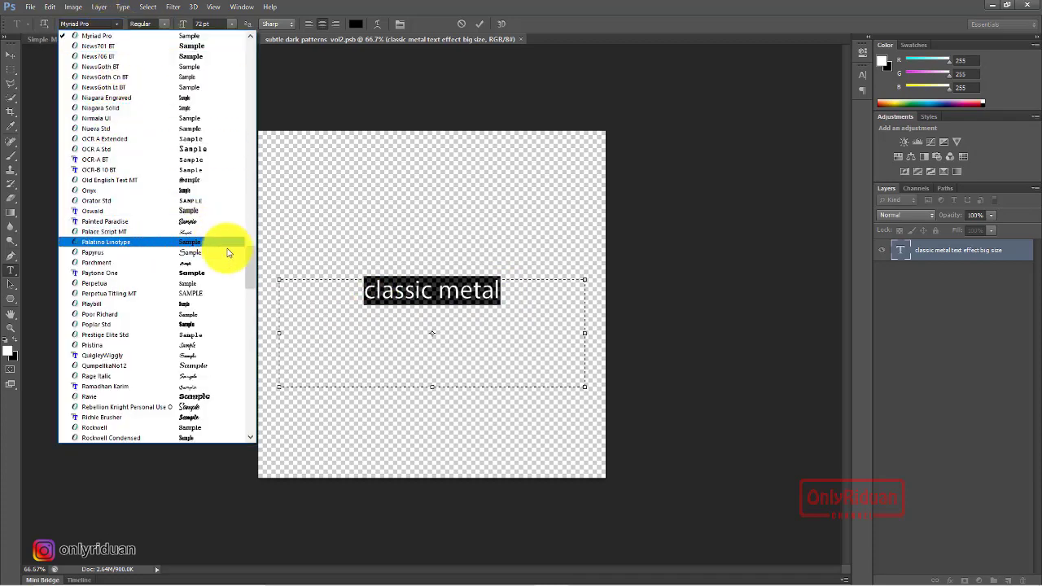
drag(262, 165, 266, 63)
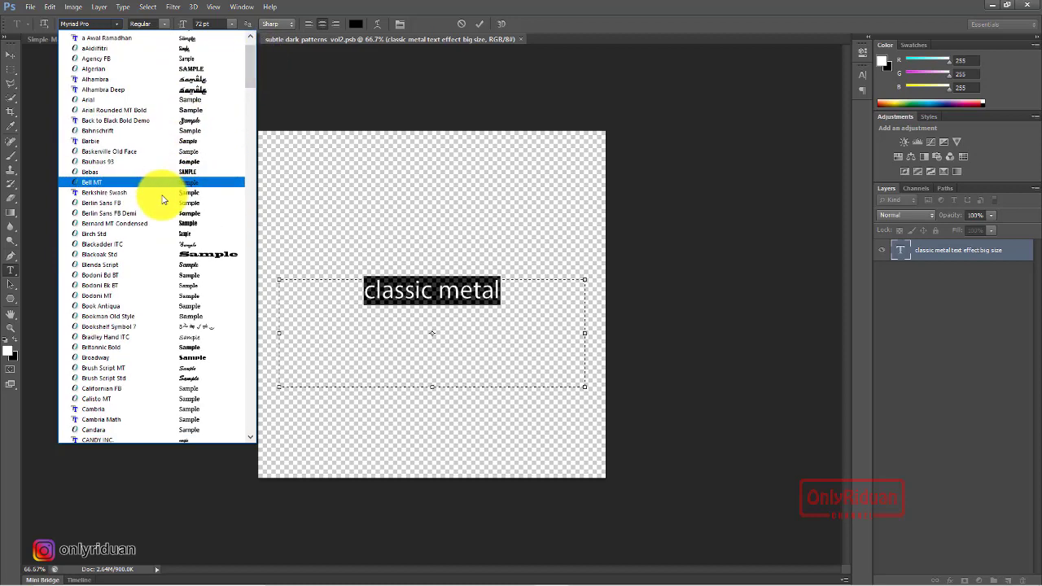
scroll(163, 196, down, 2)
scroll(163, 200, down, 2)
scroll(163, 200, down, 2)
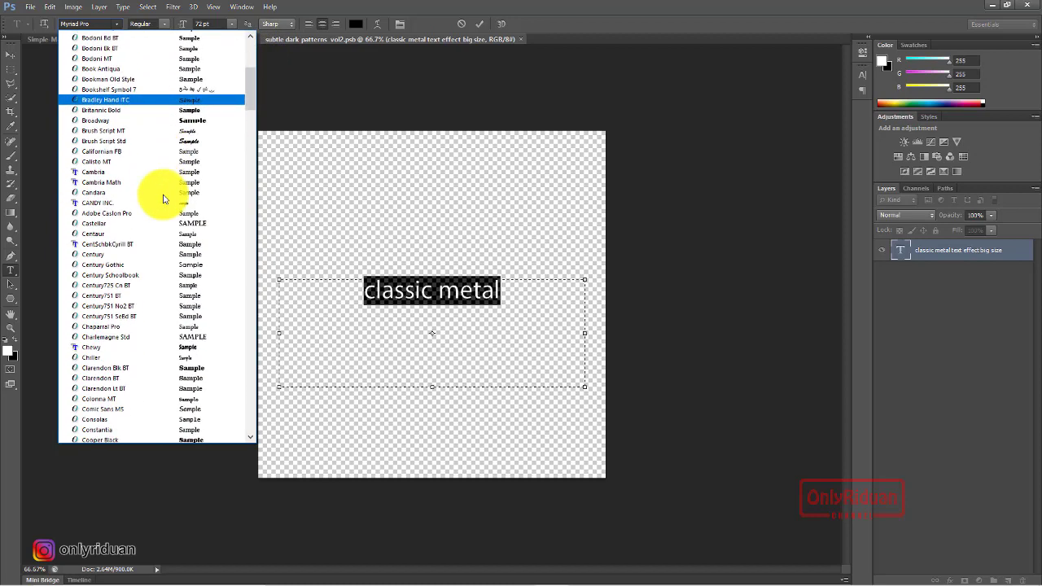
scroll(163, 200, down, 3)
scroll(147, 263, down, 5)
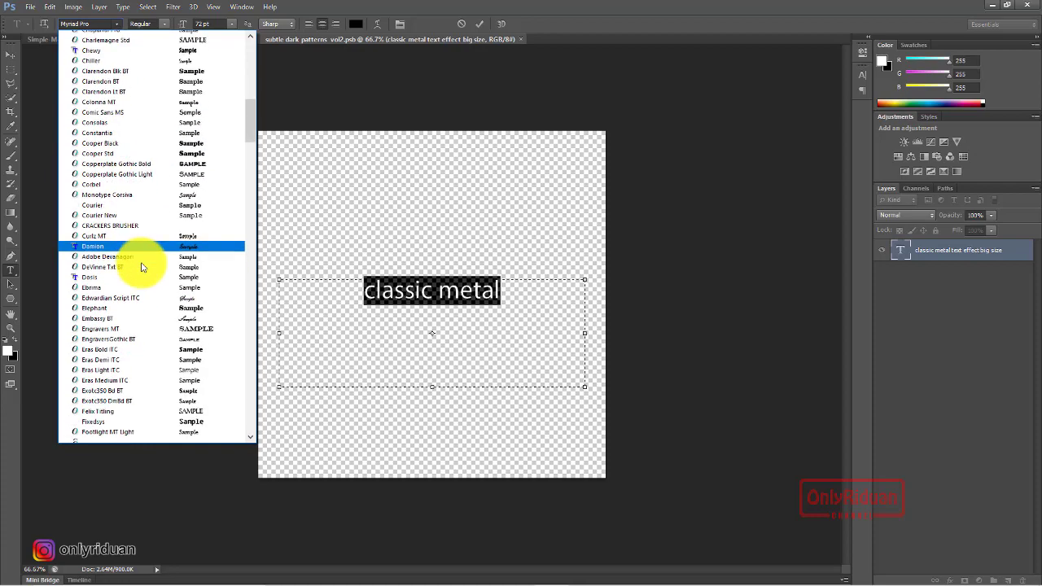
scroll(140, 267, down, 6)
scroll(145, 241, down, 4)
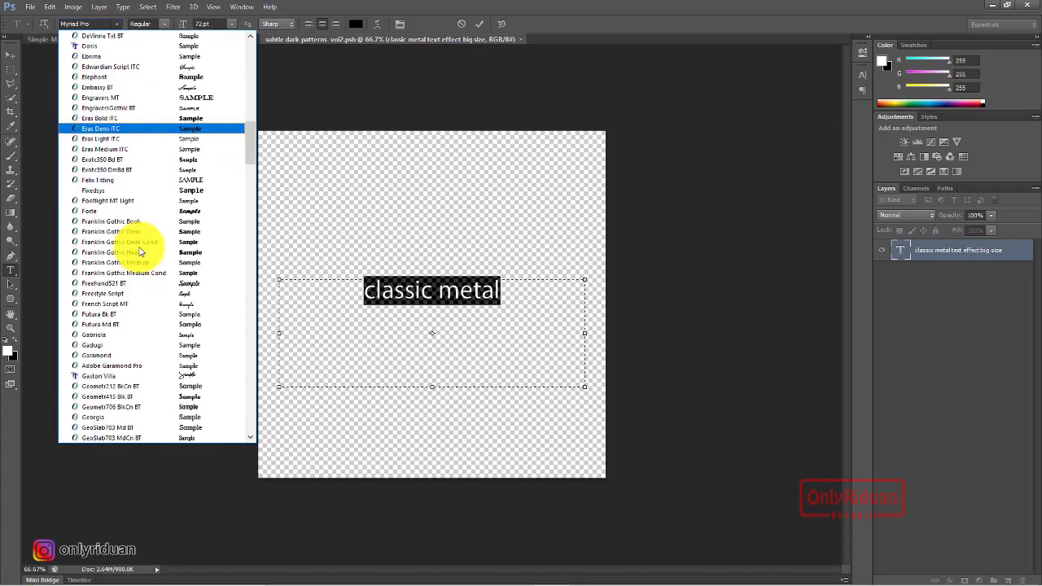
scroll(140, 253, down, 1)
scroll(140, 251, down, 3)
scroll(140, 251, down, 3)
scroll(140, 251, down, 2)
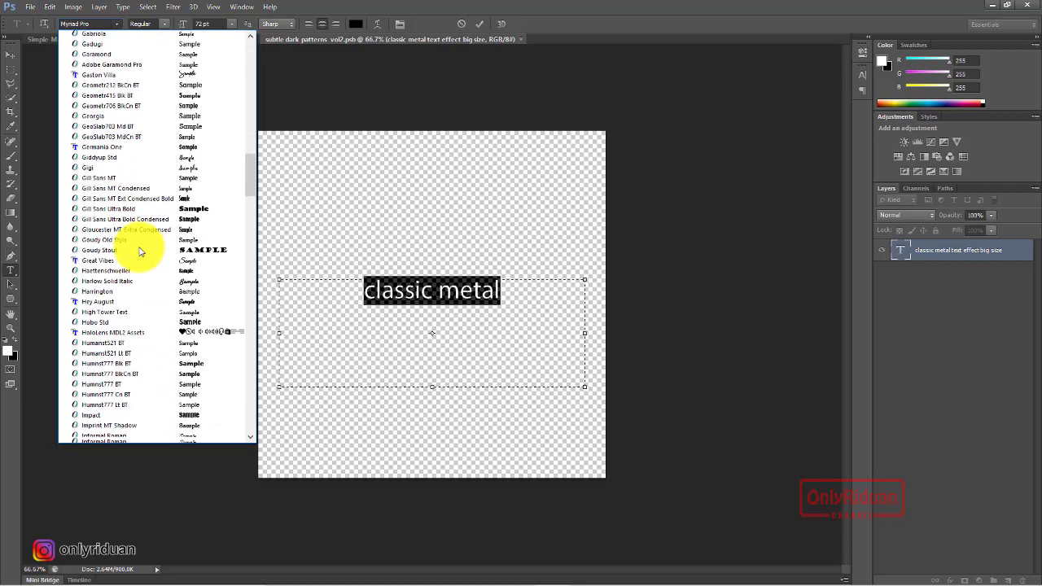
scroll(140, 251, down, 2)
scroll(140, 251, down, 4)
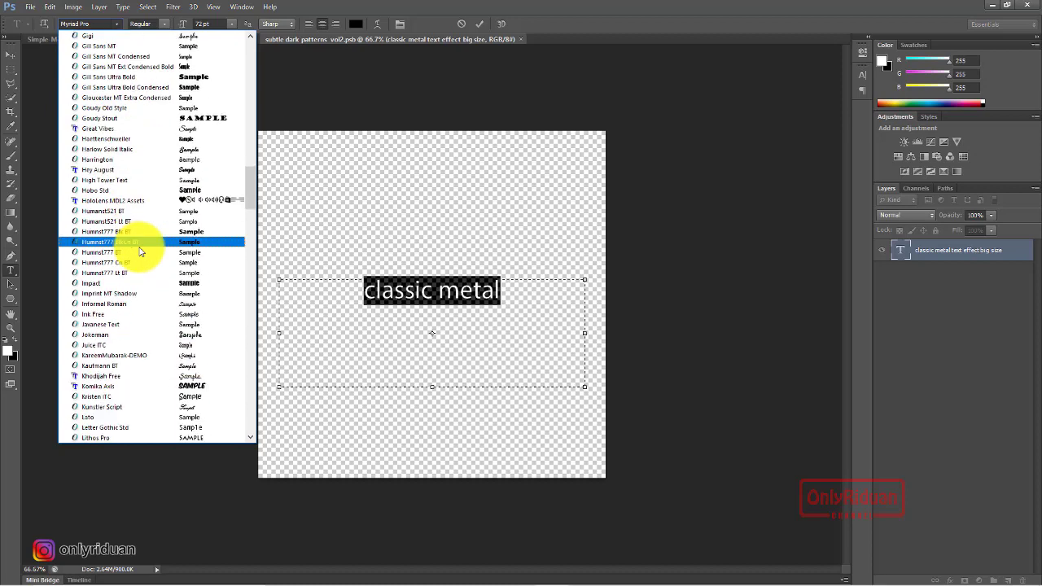
click(115, 287)
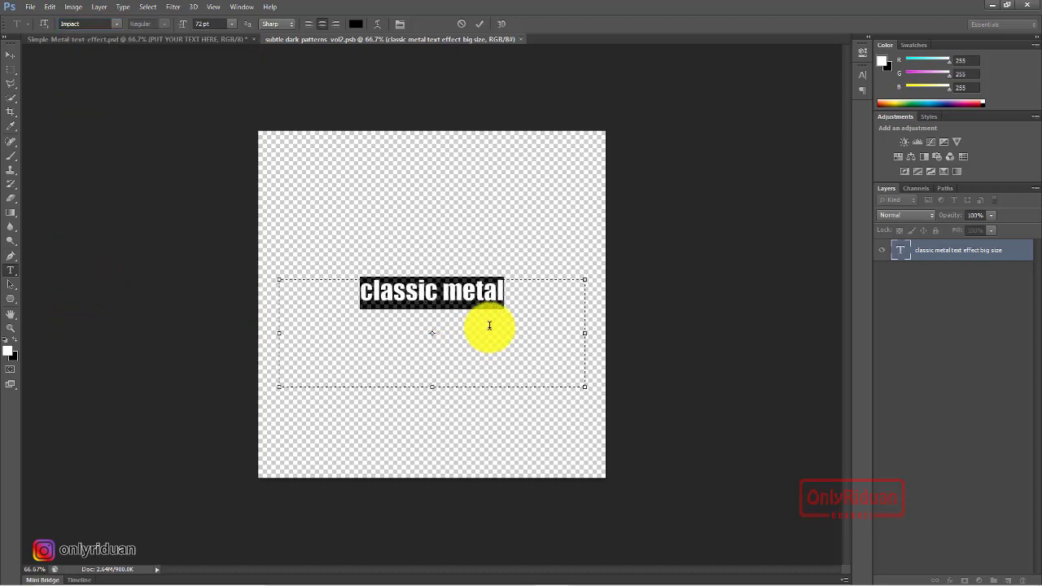
Commit the text and save the edited smart object back into the mockup.
click(481, 23)
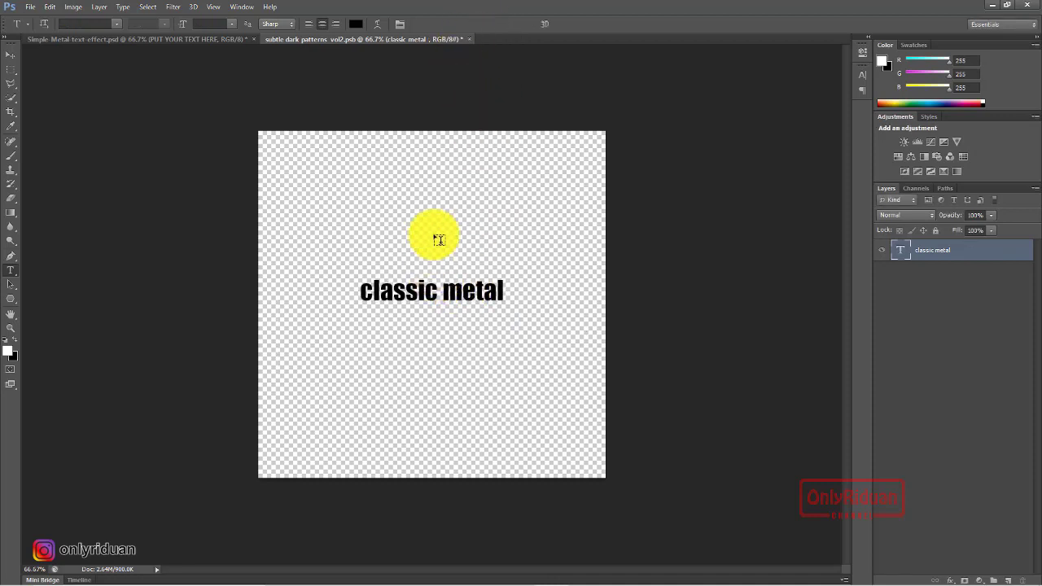
click(470, 40)
click(498, 214)
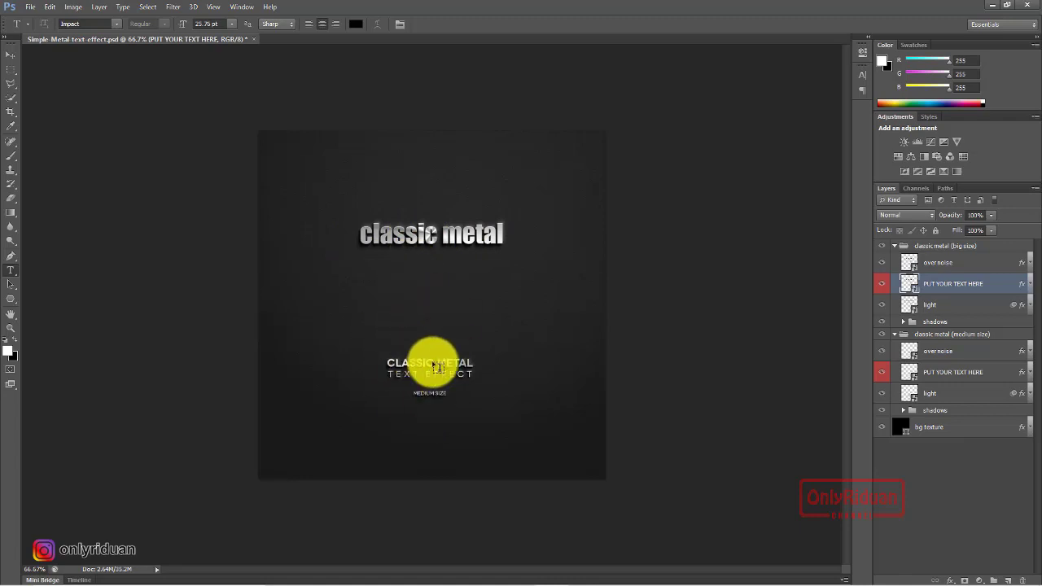
Open the medium-size text smart object and select its extra lines with substituted fonts.
double_click(910, 374)
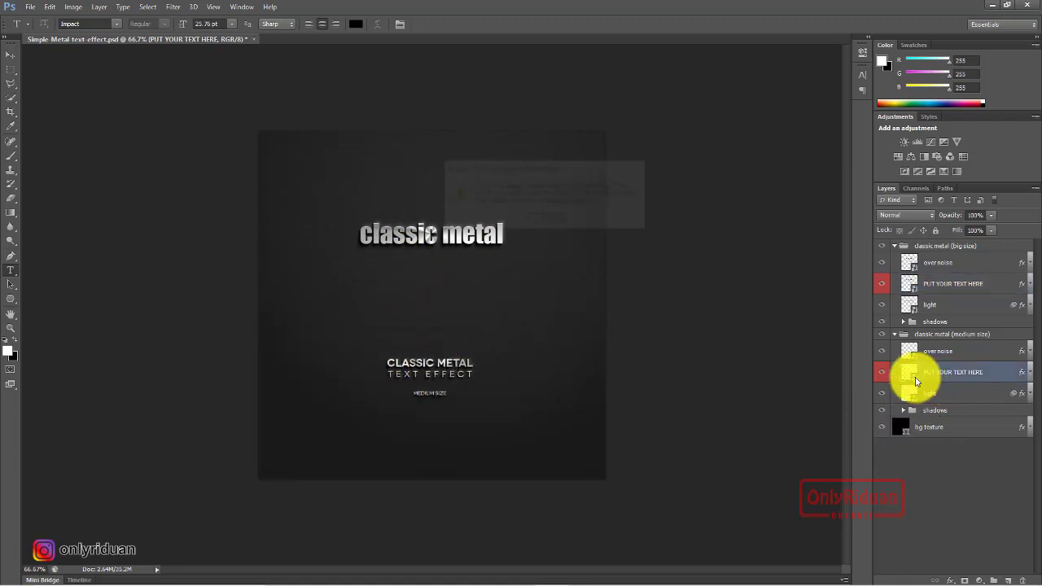
key(Return)
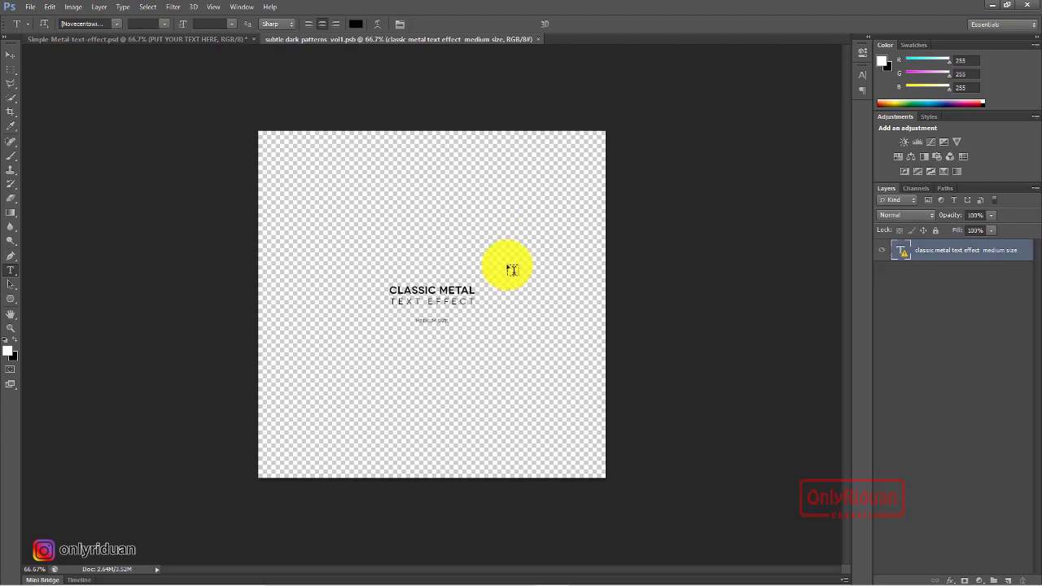
click(470, 297)
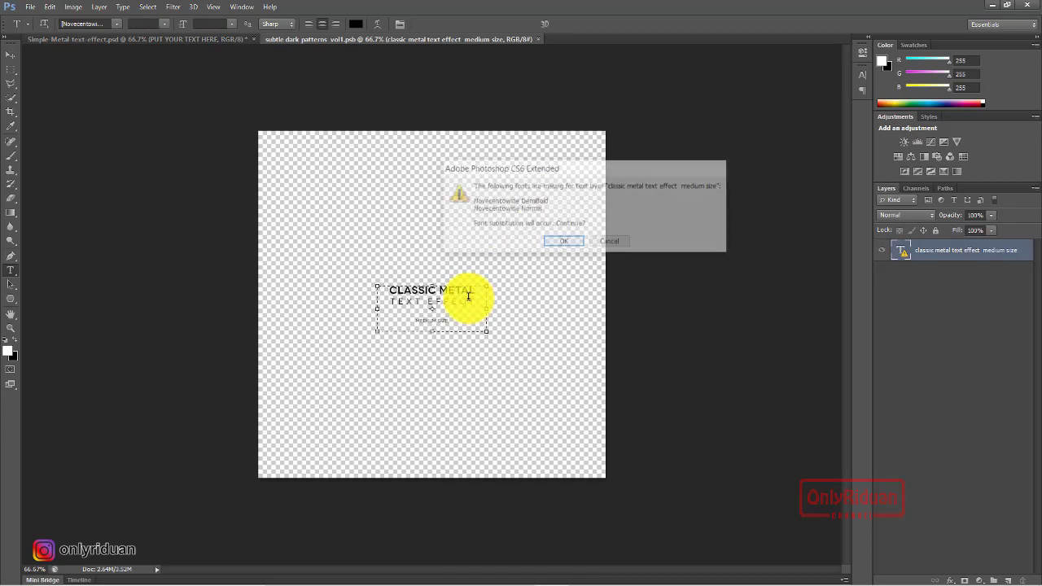
click(608, 242)
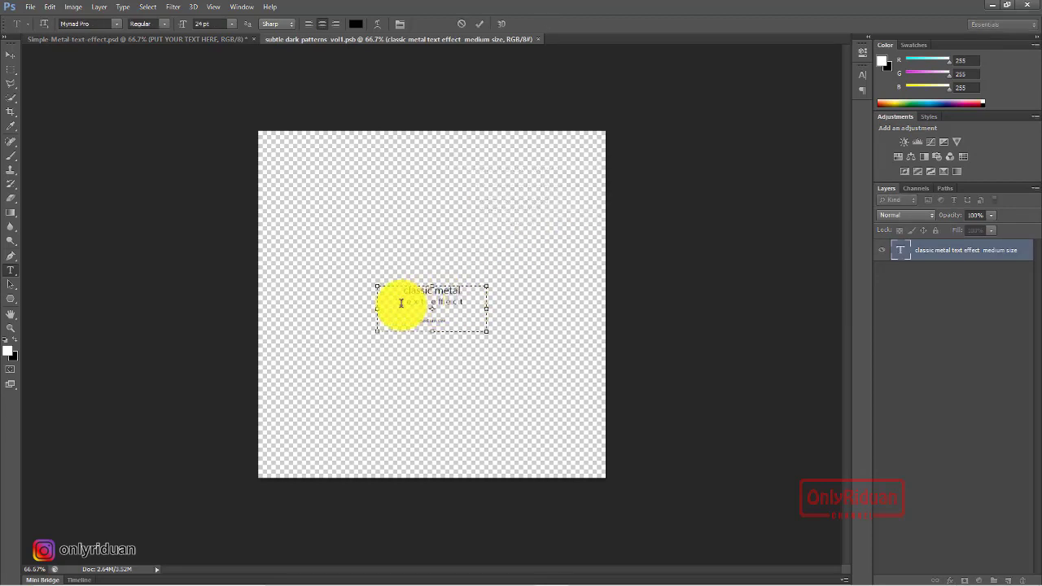
mouse_move(401, 302)
mouse_down()
mouse_move(468, 325)
mouse_move(462, 290)
mouse_move(397, 291)
mouse_up()
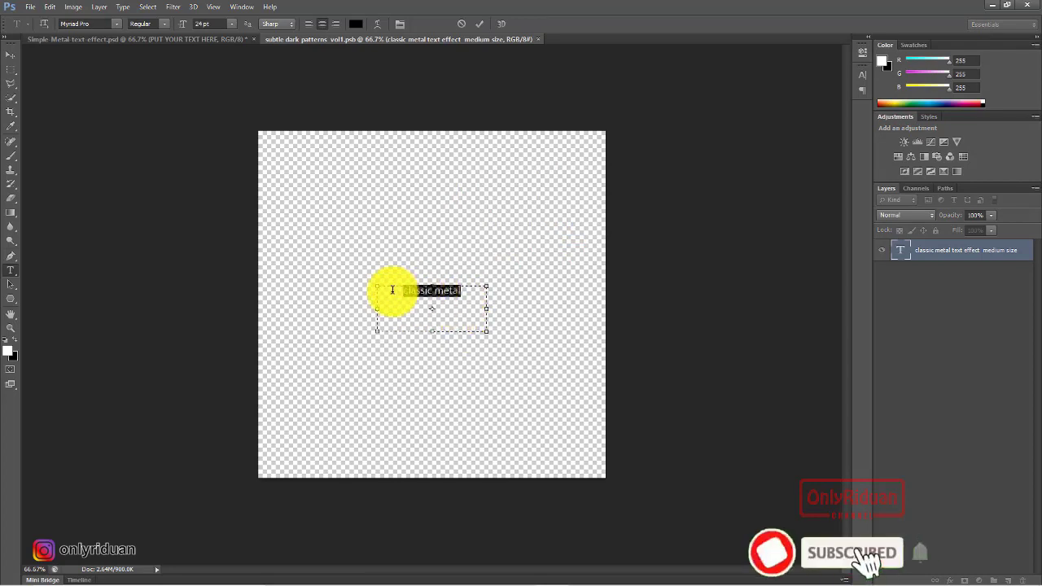
Set the medium-size 'classic metal' text to Arial Black.
click(118, 24)
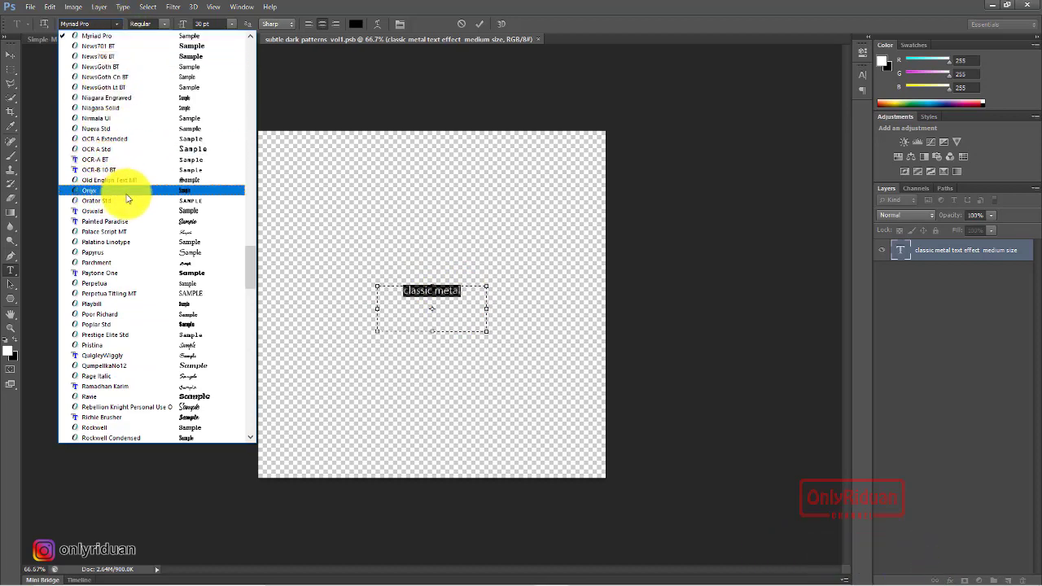
scroll(128, 212, down, 1)
scroll(204, 256, up, 15)
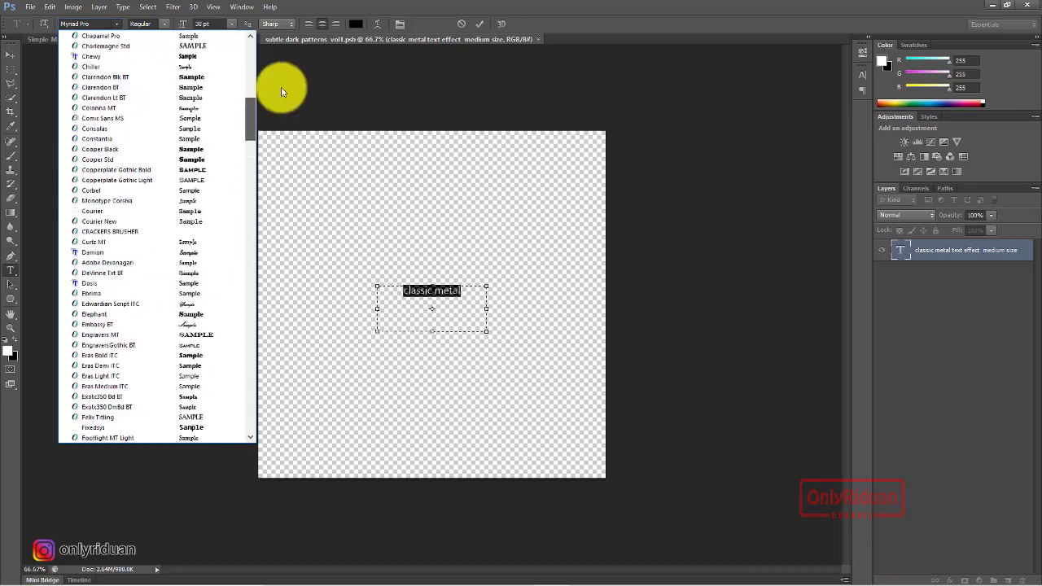
scroll(281, 65, up, 15)
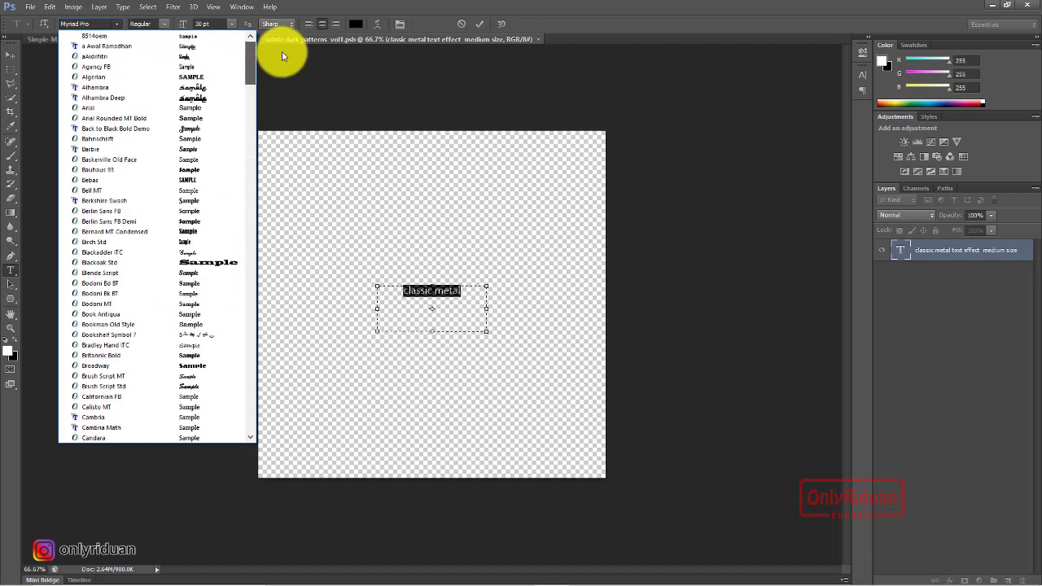
click(158, 111)
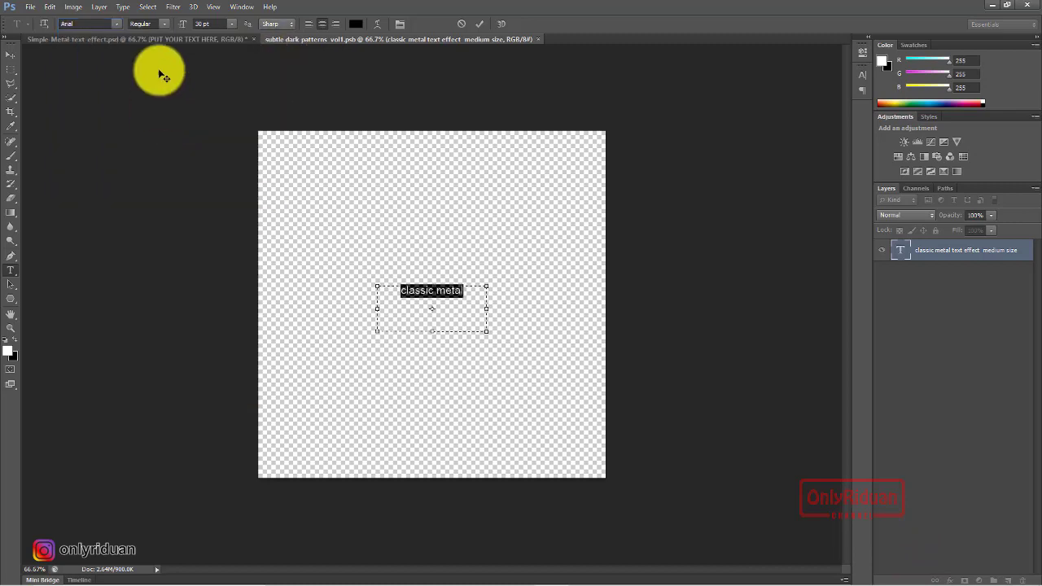
click(165, 23)
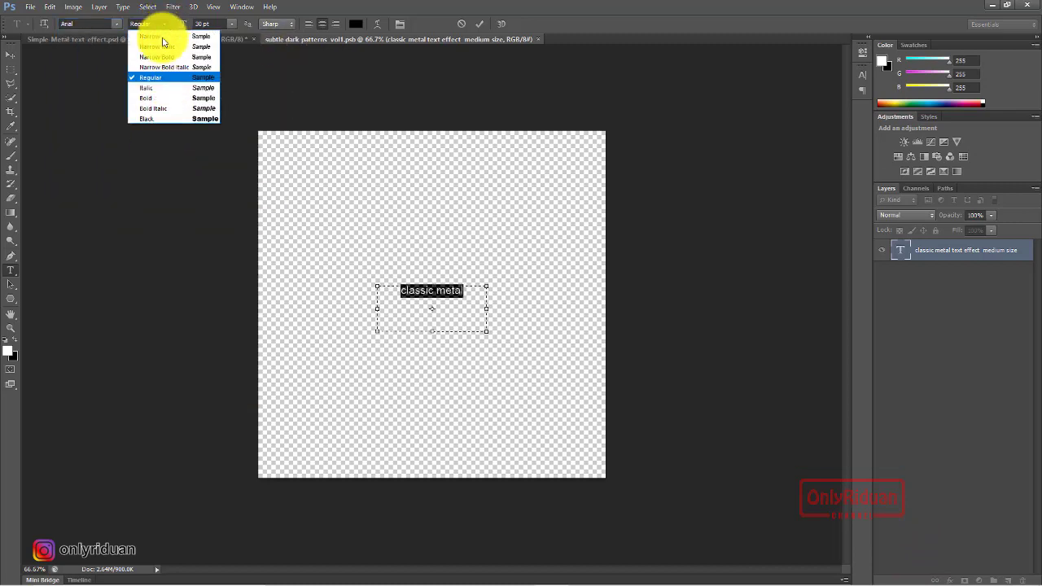
click(151, 119)
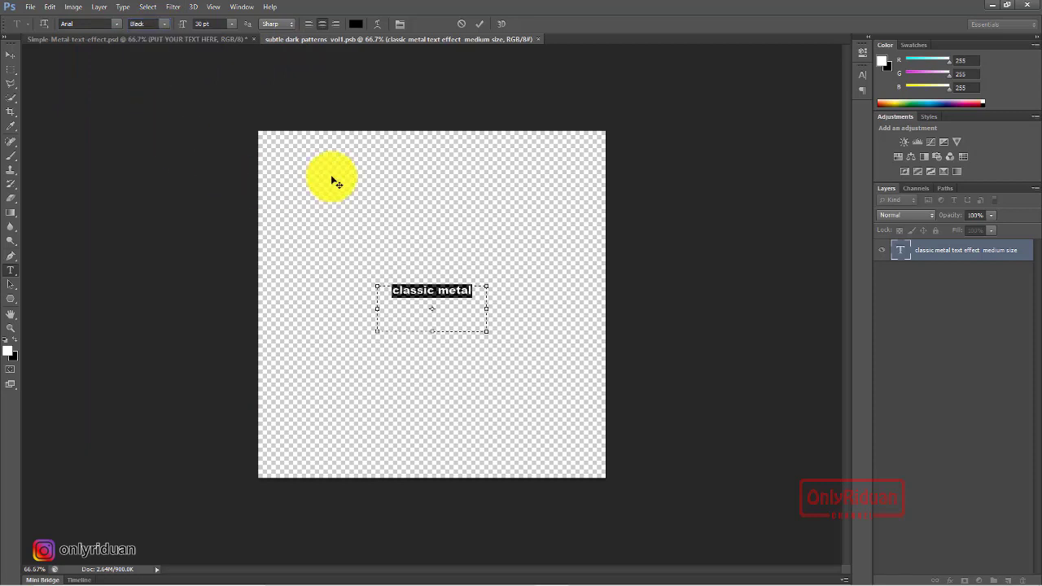
Commit the text and save the closed .psb back into the mockup.
click(479, 25)
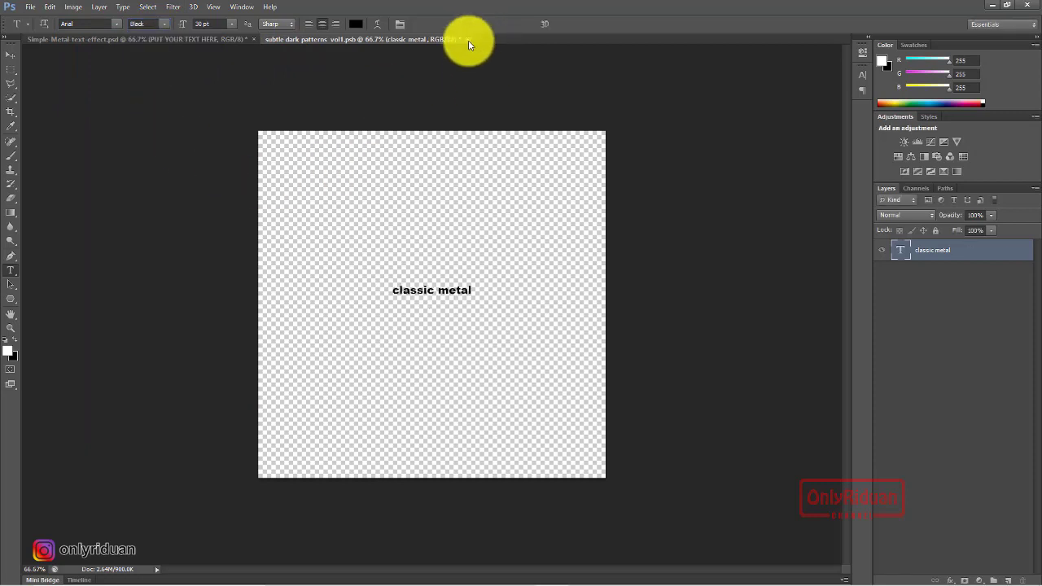
key(ctrl+w)
click(491, 215)
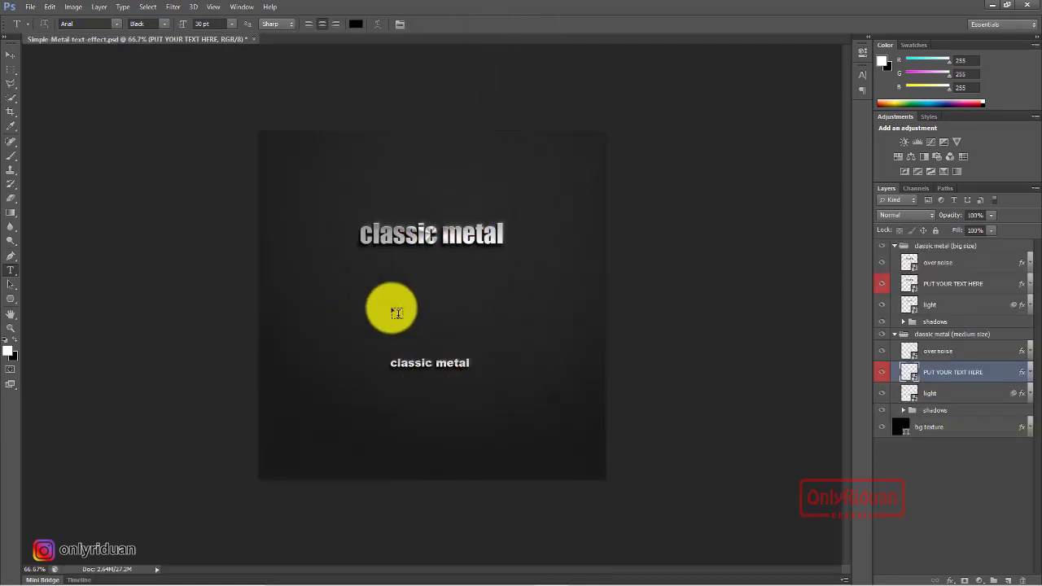
key(v)
ctrl+click(431, 233)
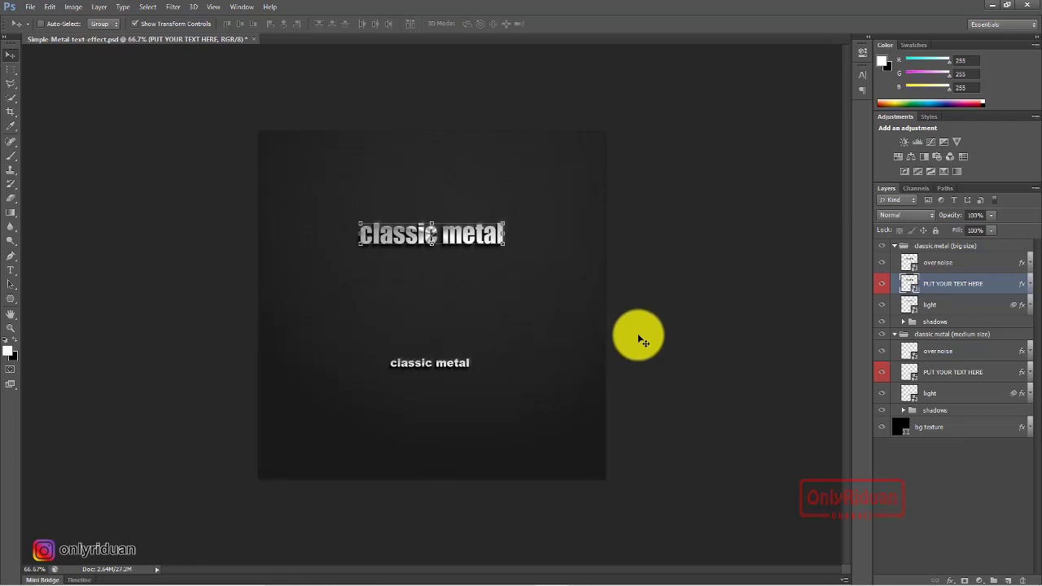
click(884, 430)
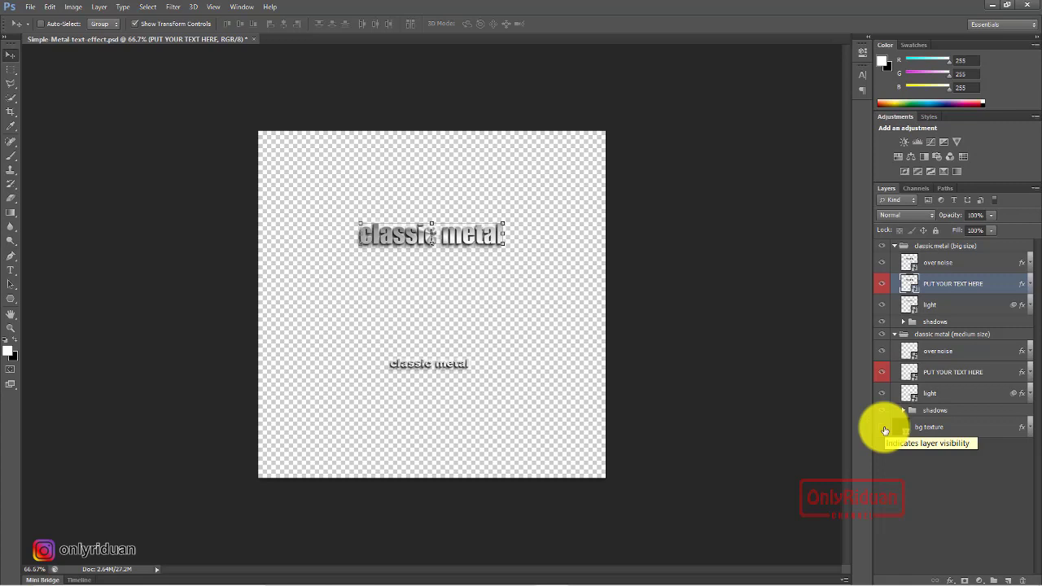
click(884, 430)
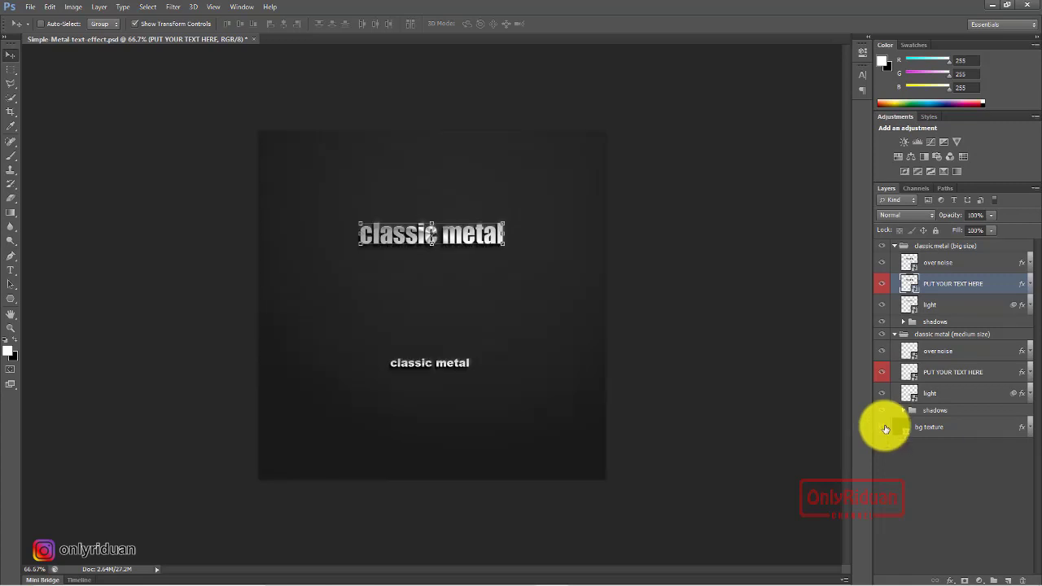
click(885, 429)
click(885, 429)
click(885, 429)
click(885, 429)
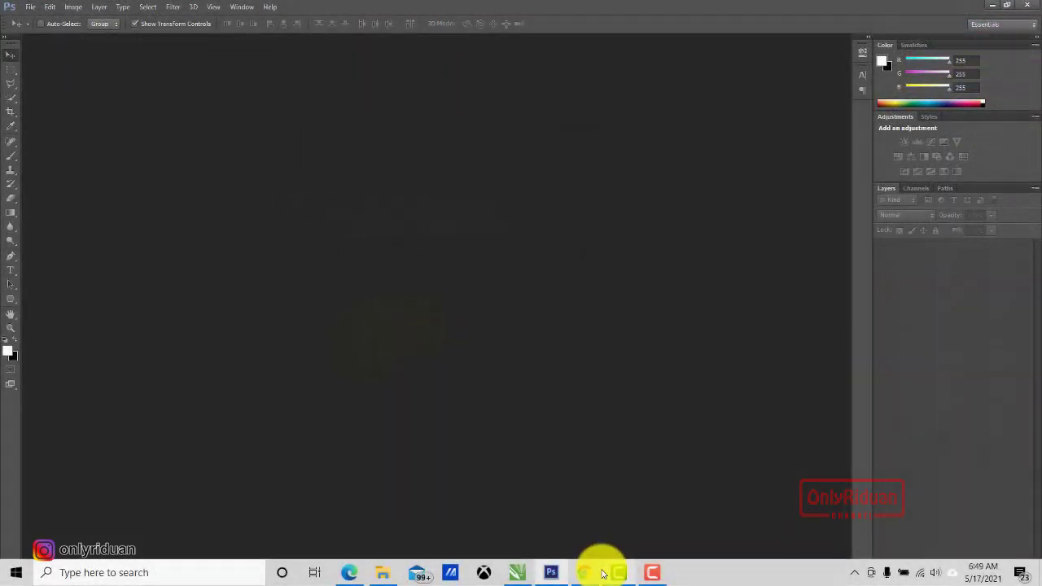
Scroll the TUTORiduan article in Chrome to the Epic Fantasy 3D Text Effect download section.
click(586, 570)
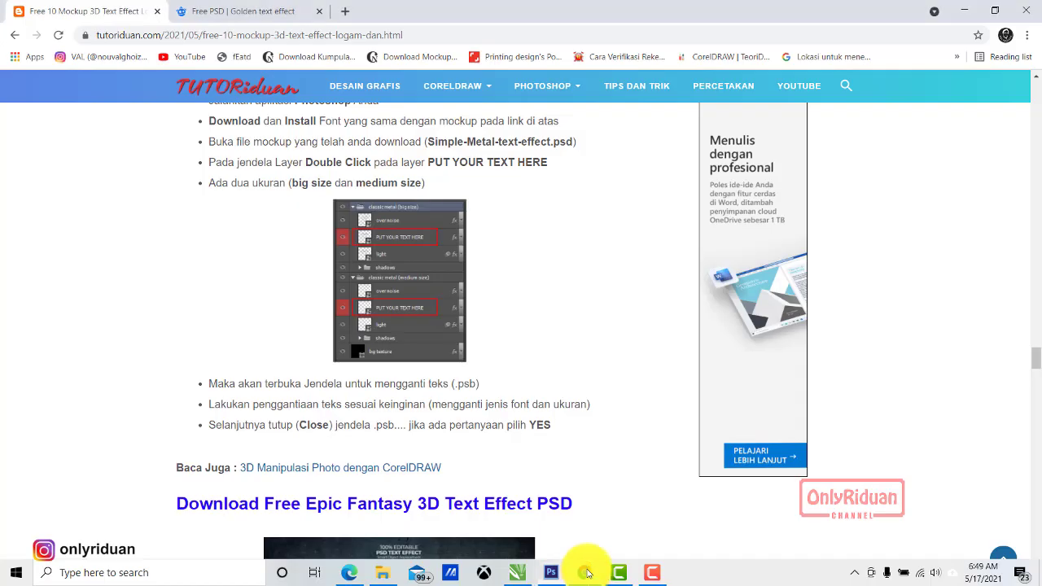
scroll(495, 325, down, 2)
scroll(495, 328, down, 3)
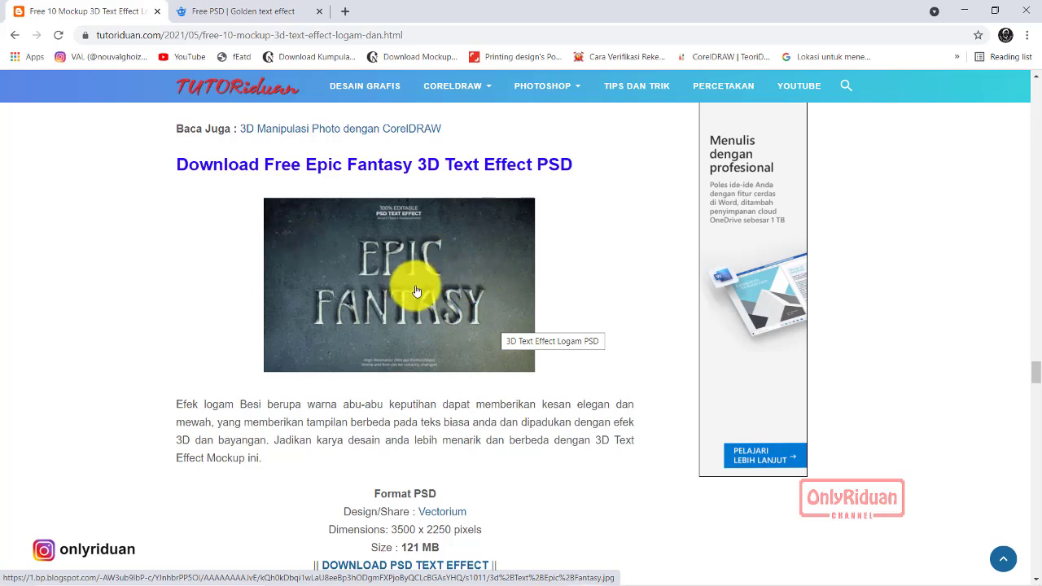
scroll(416, 290, down, 1)
scroll(411, 285, down, 1)
scroll(456, 277, down, 1)
scroll(505, 289, down, 1)
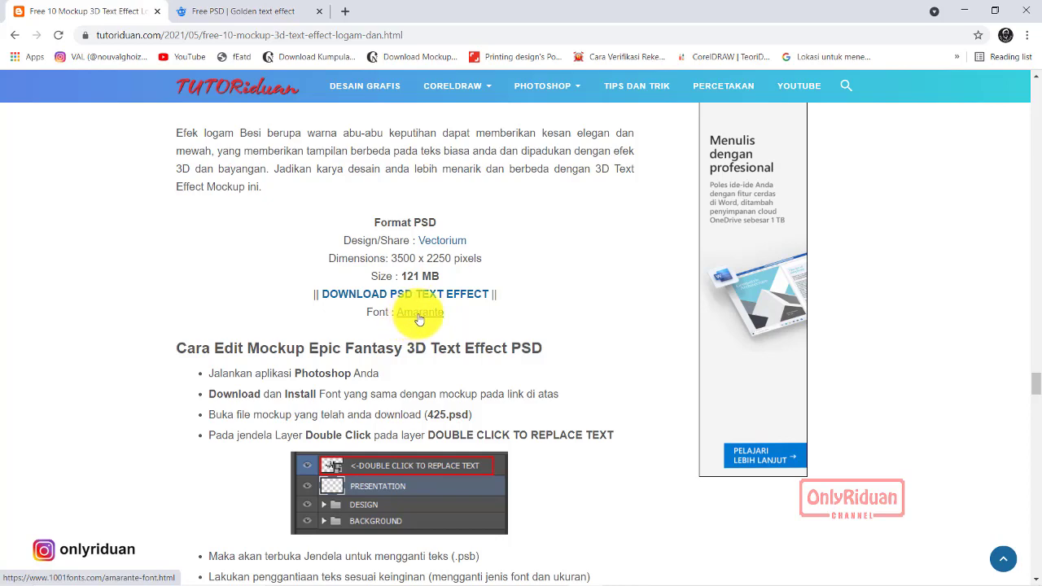
scroll(542, 272, down, 3)
scroll(542, 272, up, 1)
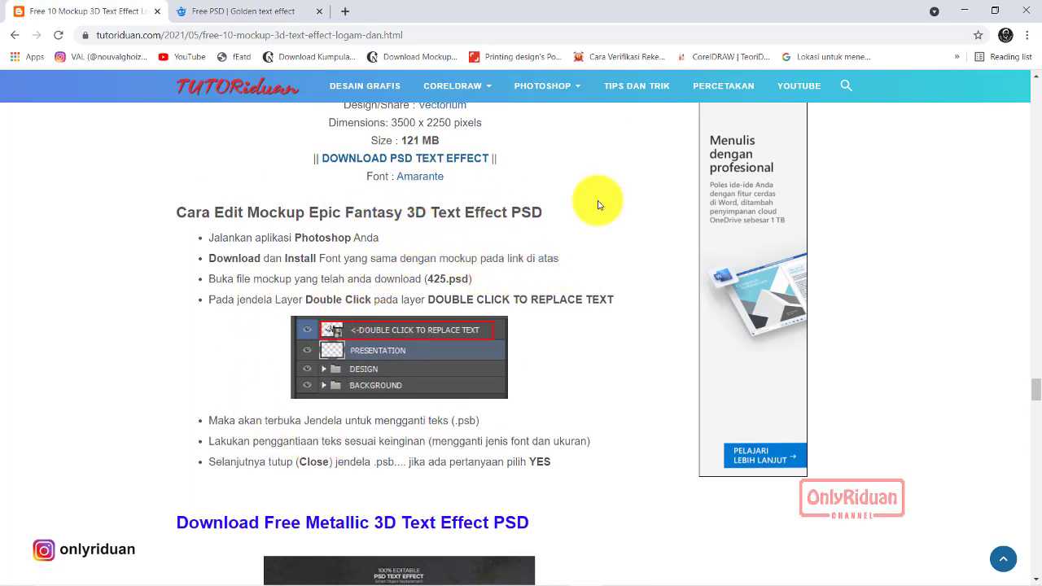
Open 425.psd from the 3D Text Mockup\7 Efic Fantasy folder in Photoshop.
click(386, 561)
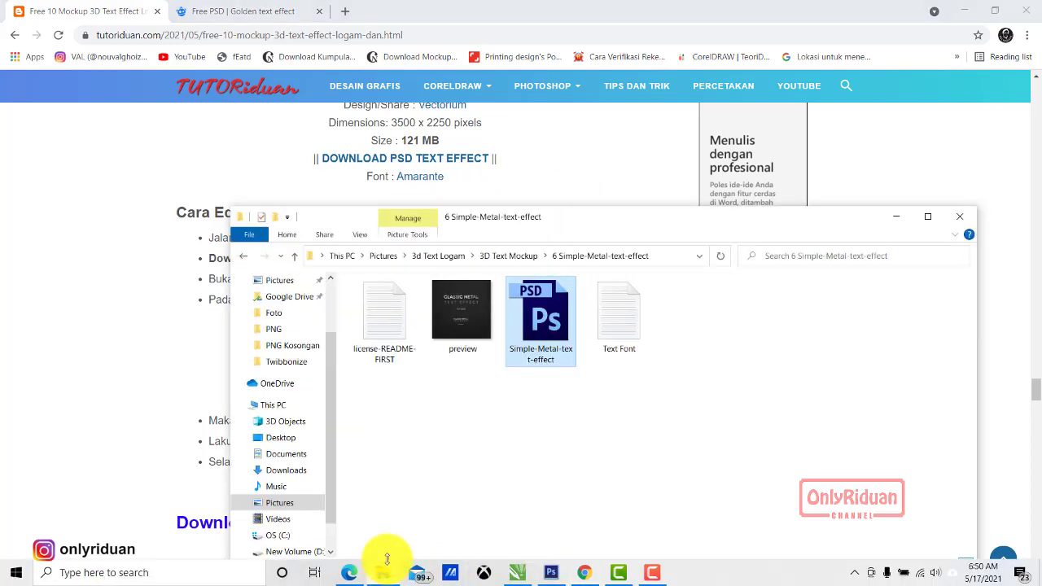
click(246, 257)
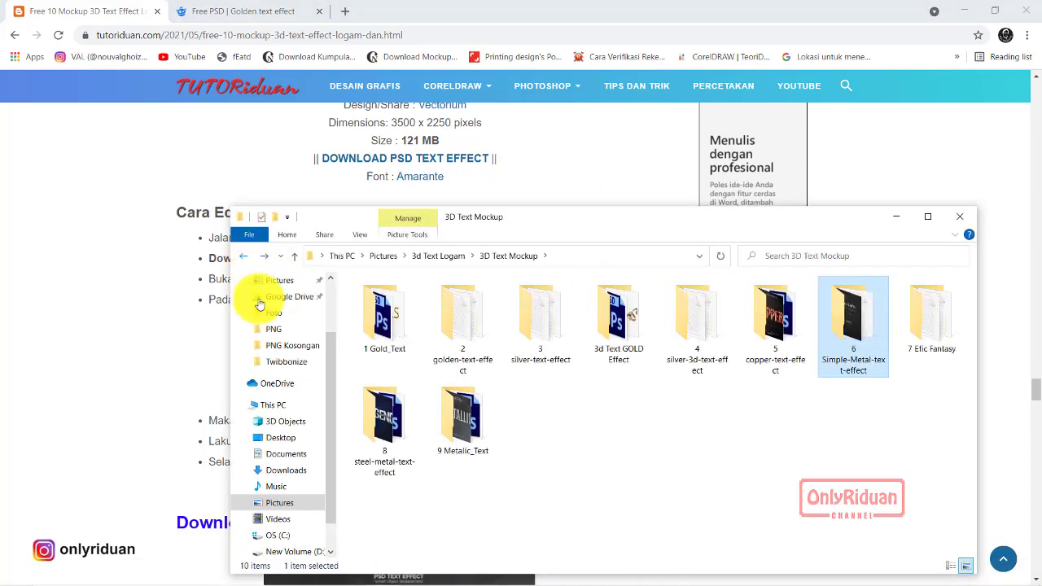
double_click(932, 318)
click(469, 328)
double_click(469, 326)
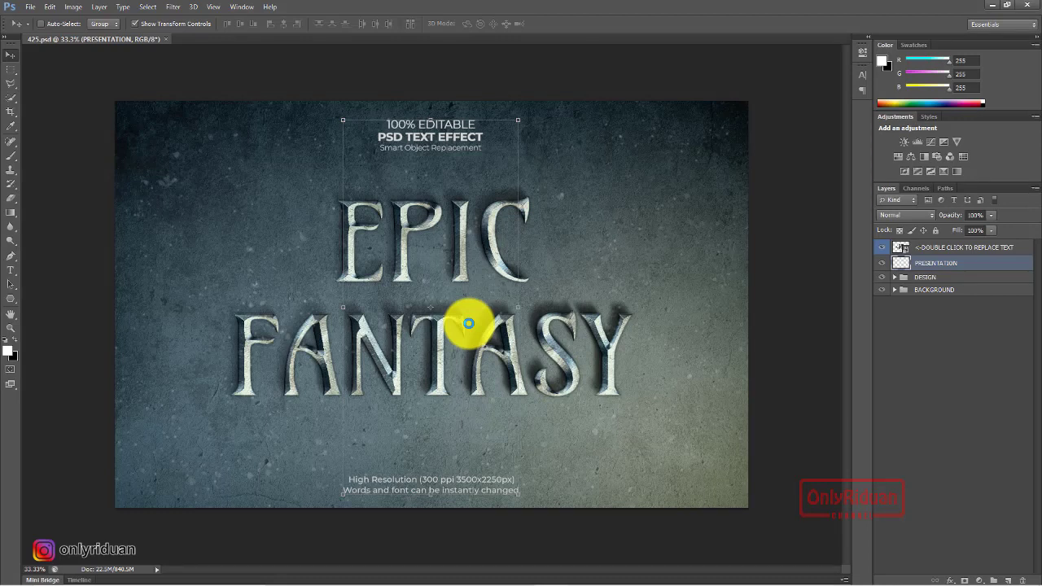
Hide the PRESENTATION layer, turn off transform controls, and open the top EPIC FANTASY smart object.
click(880, 266)
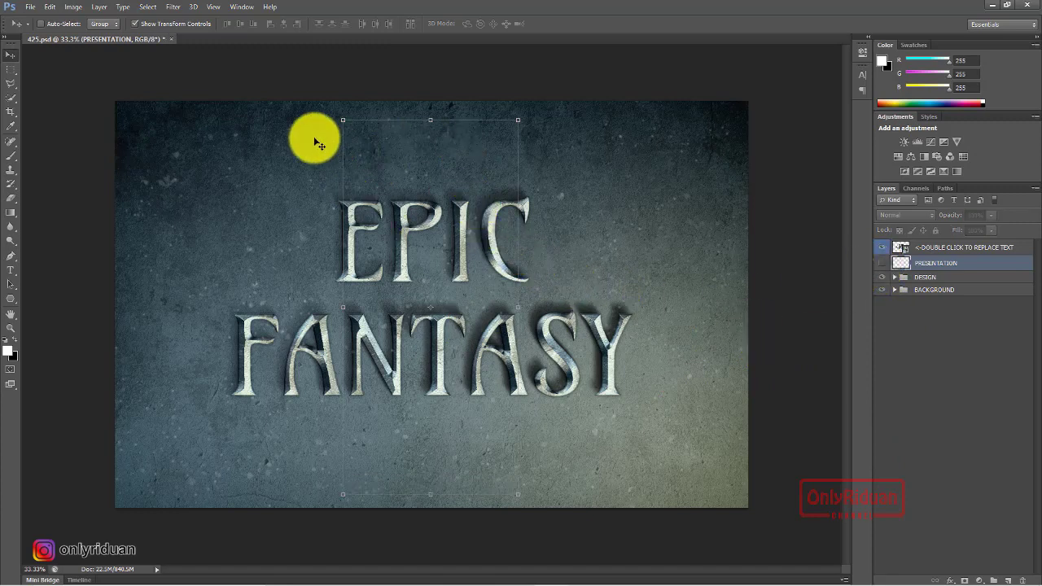
click(136, 24)
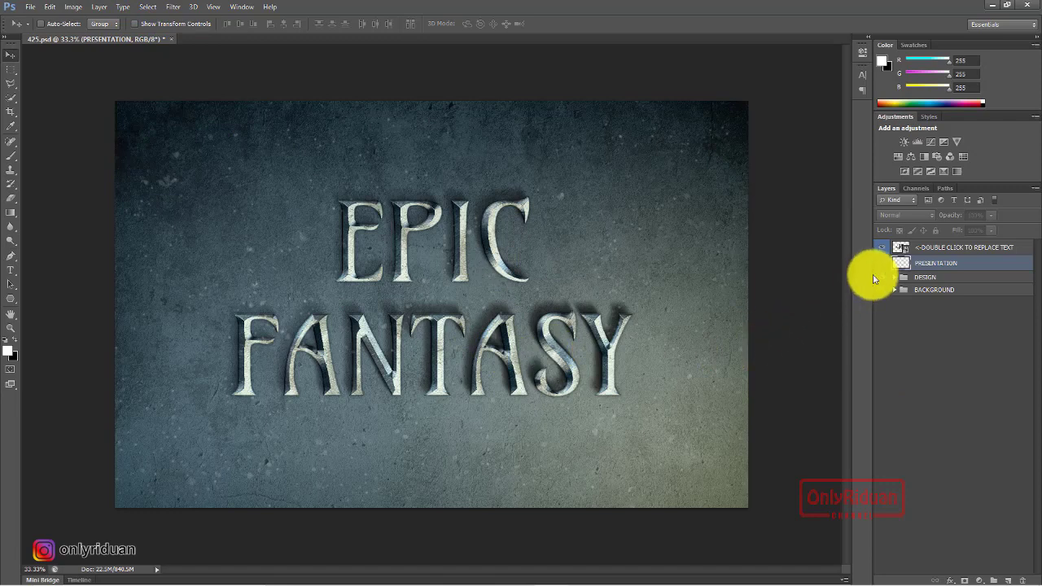
double_click(906, 250)
Replace FANTASY with GRAFIS, accepting the substitute font.
click(545, 221)
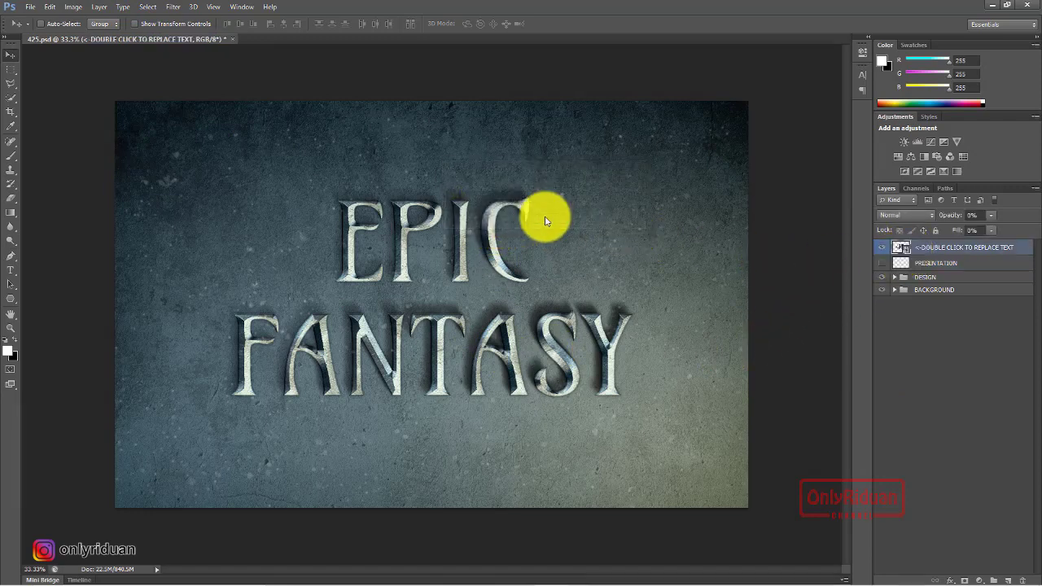
click(10, 270)
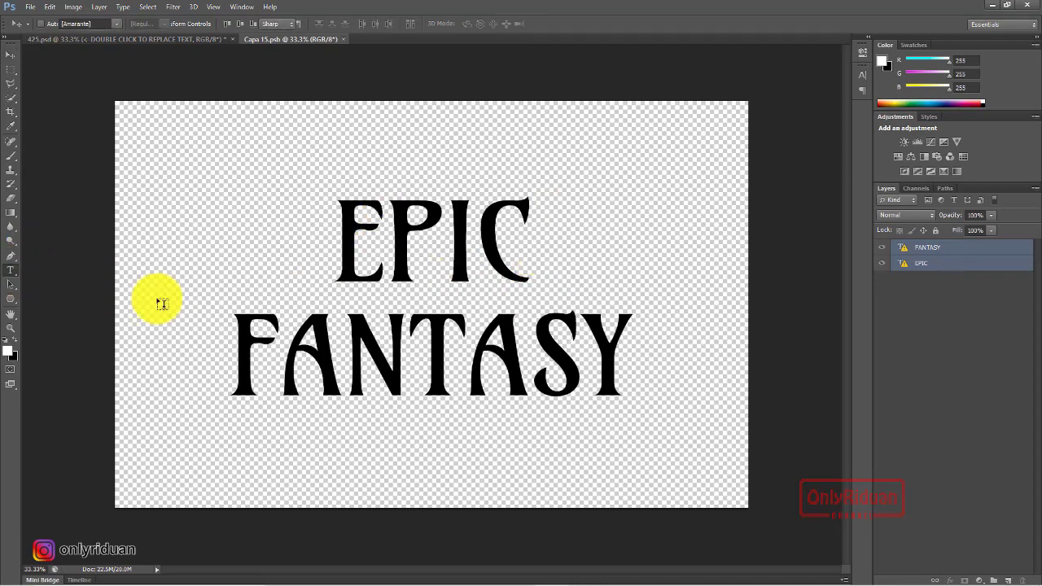
click(577, 352)
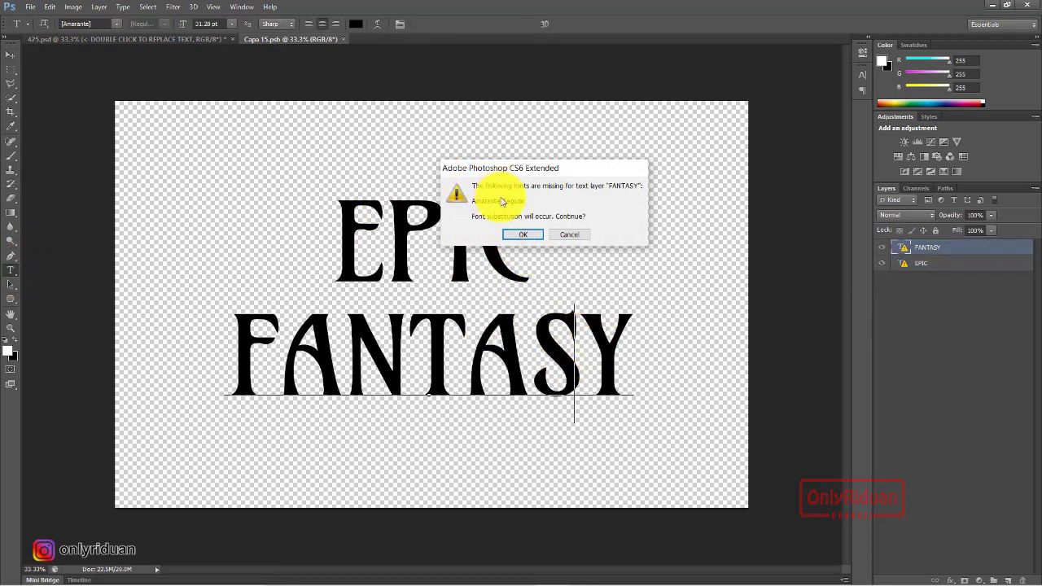
click(521, 235)
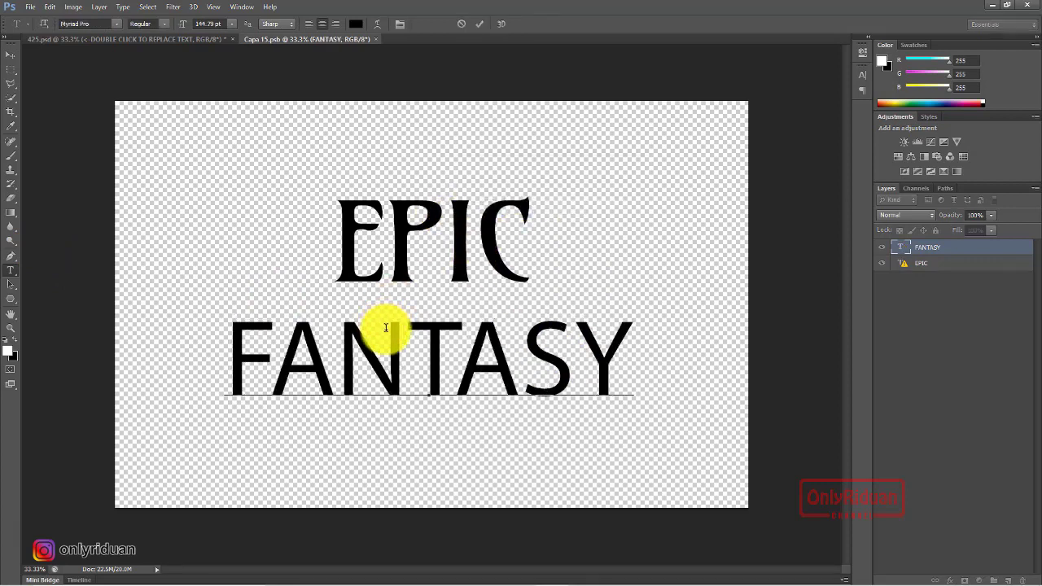
click(574, 318)
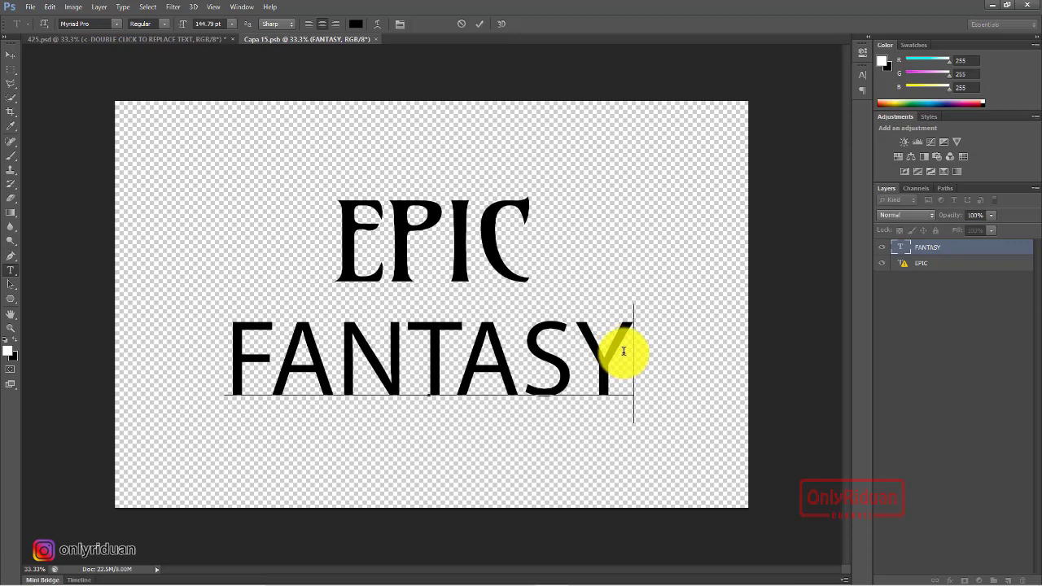
key(BackSpace)
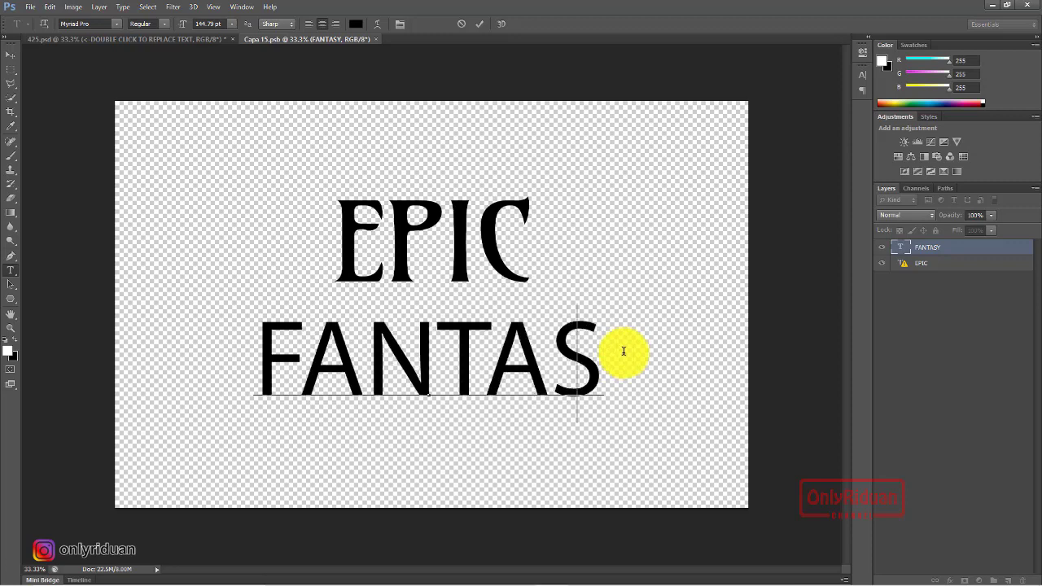
key(BackSpace)
key(BackSpace)
key(BackSpace)
key(BackSpace)
key(BackSpace)
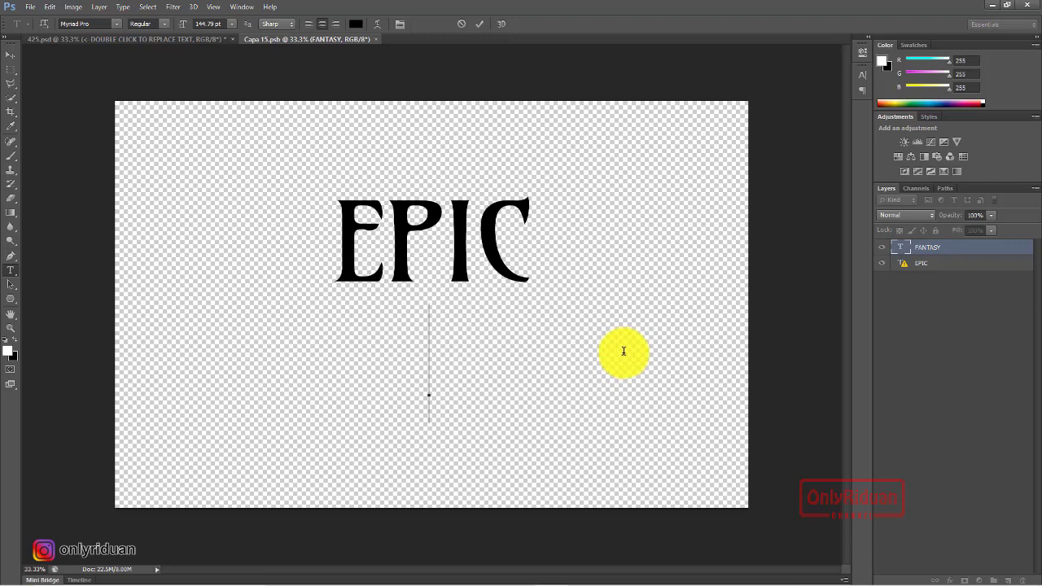
text(GRA)
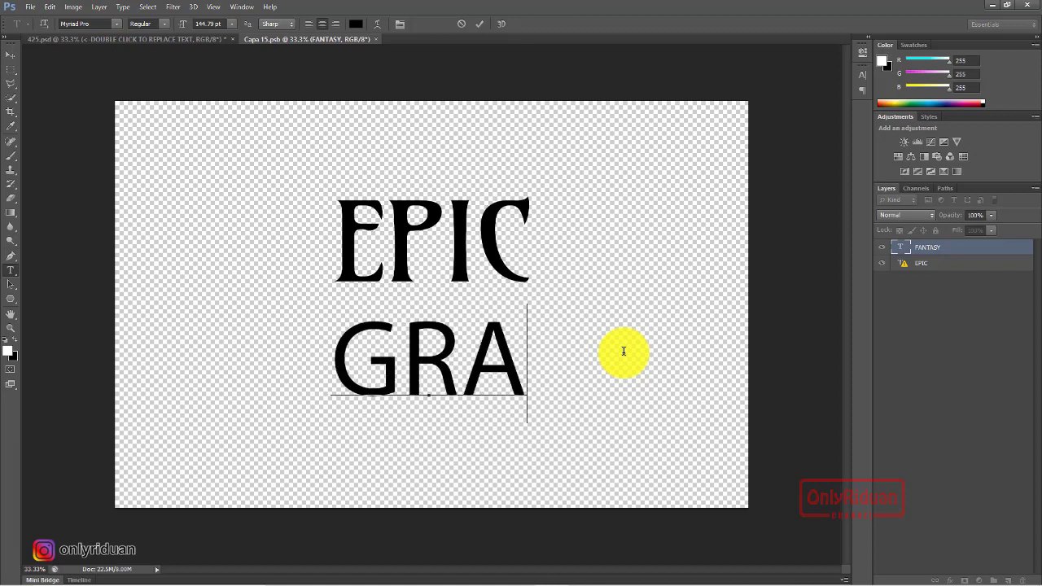
text(FIS)
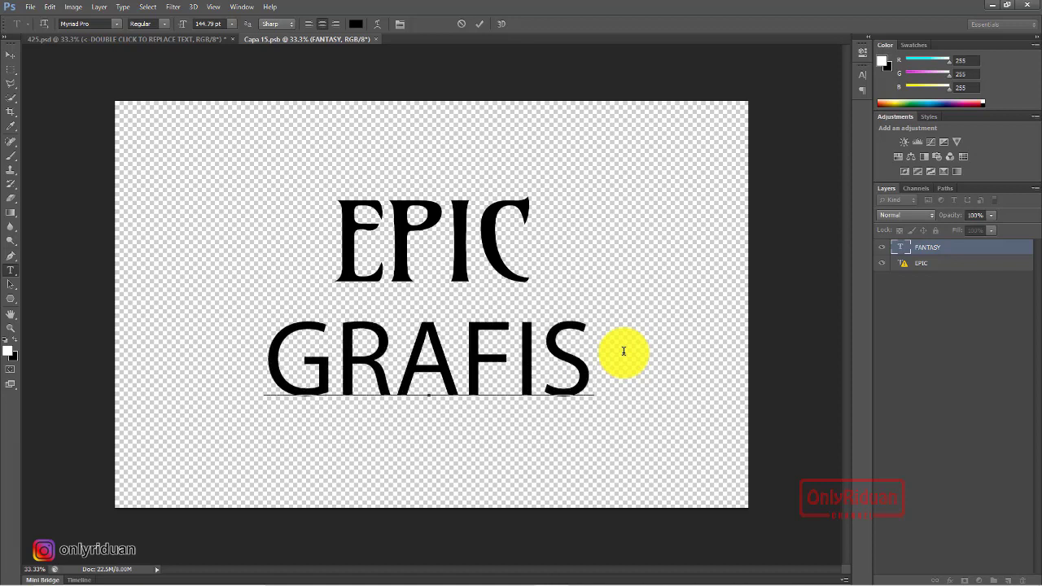
click(480, 24)
Replace EPIC with DESAIN, accepting the substitute font.
click(505, 210)
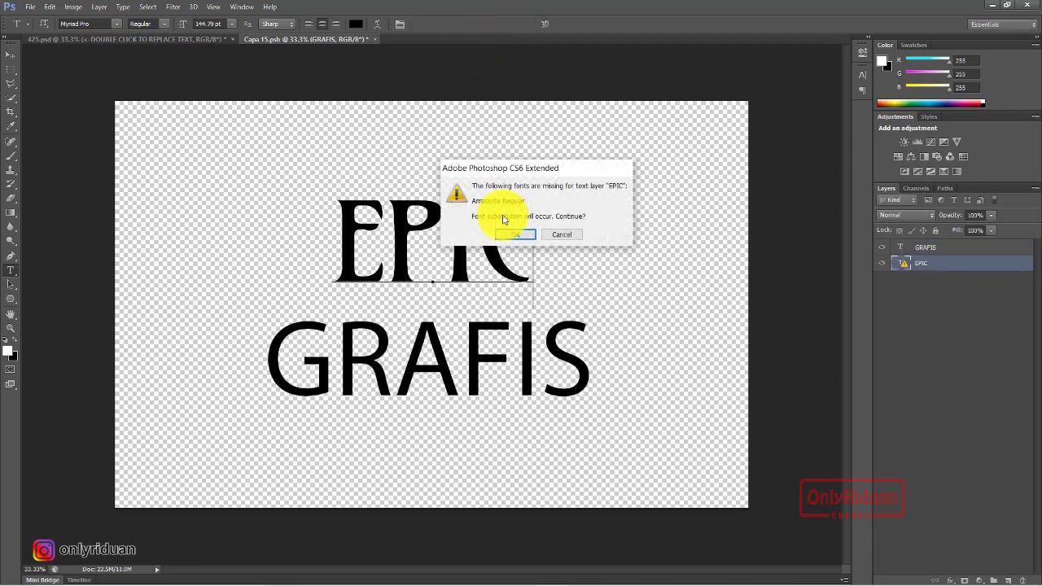
click(515, 236)
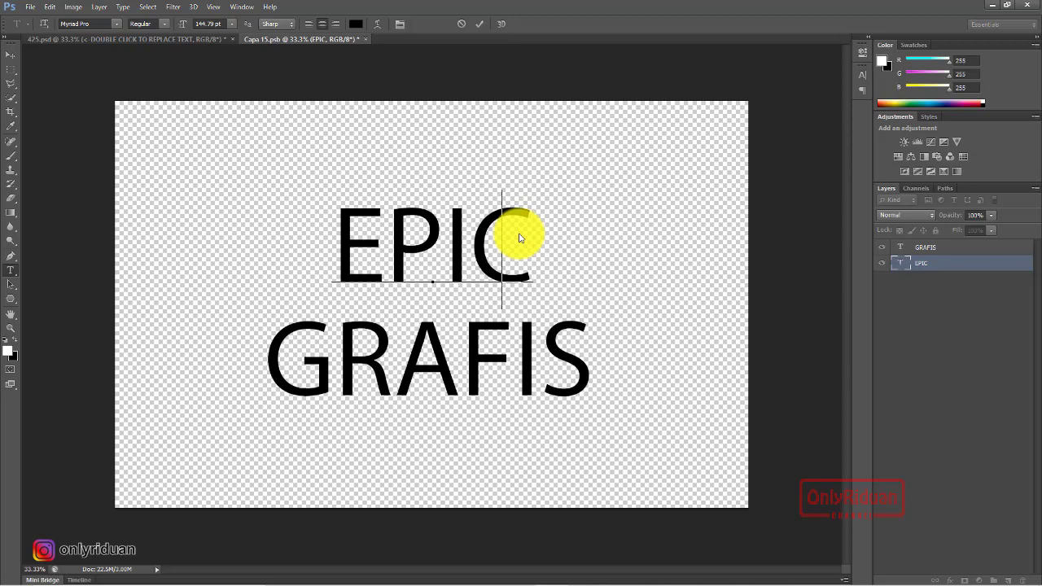
key(BackSpace)
key(BackSpace)
key(BackSpace)
key(BackSpace)
text(D)
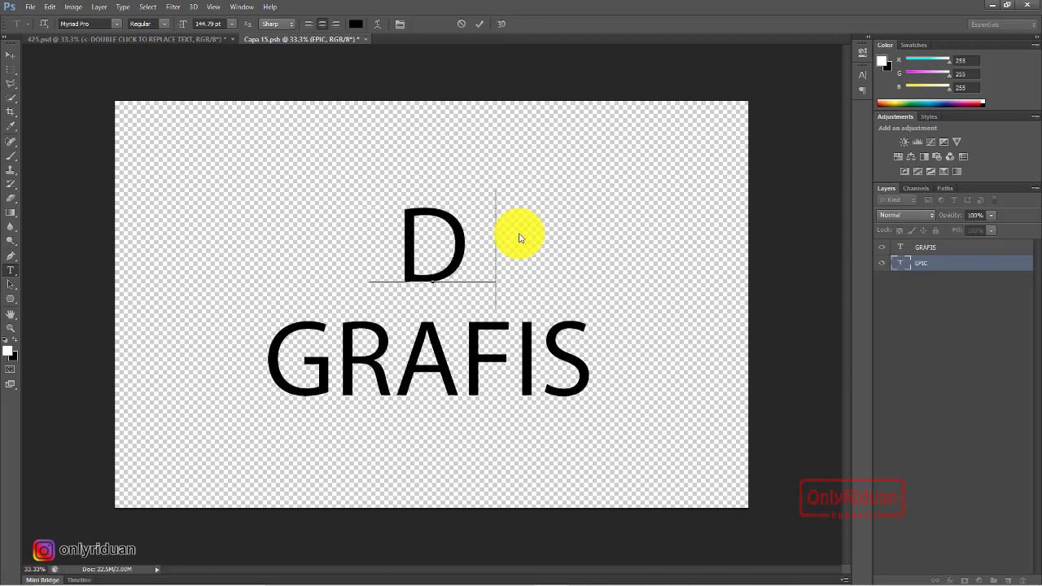
text(ESAIN)
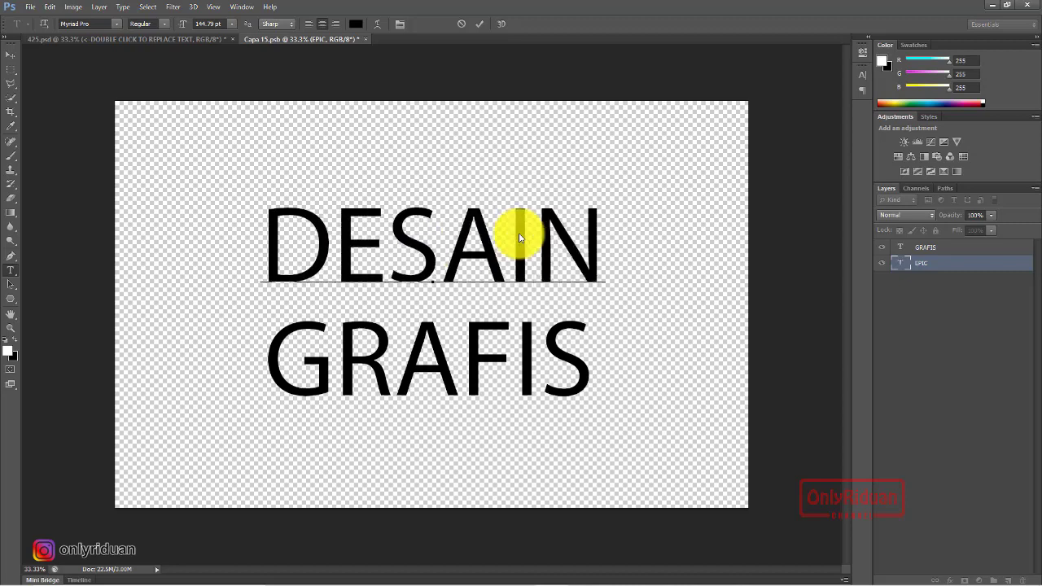
Scale DESAIN to about 48%, centre it above GRAFIS, and save Capa 15.psb on closing.
click(12, 54)
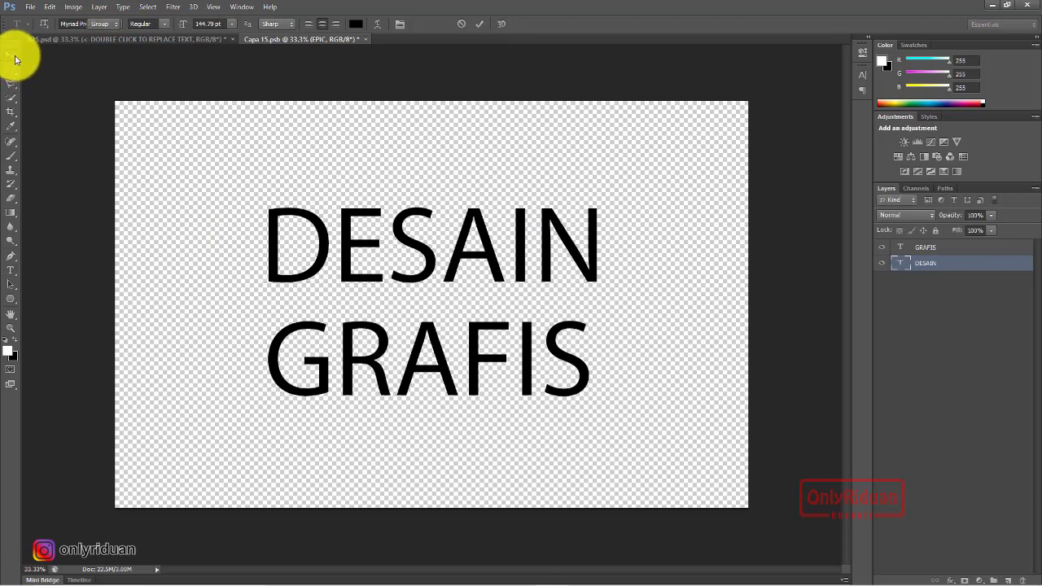
click(151, 24)
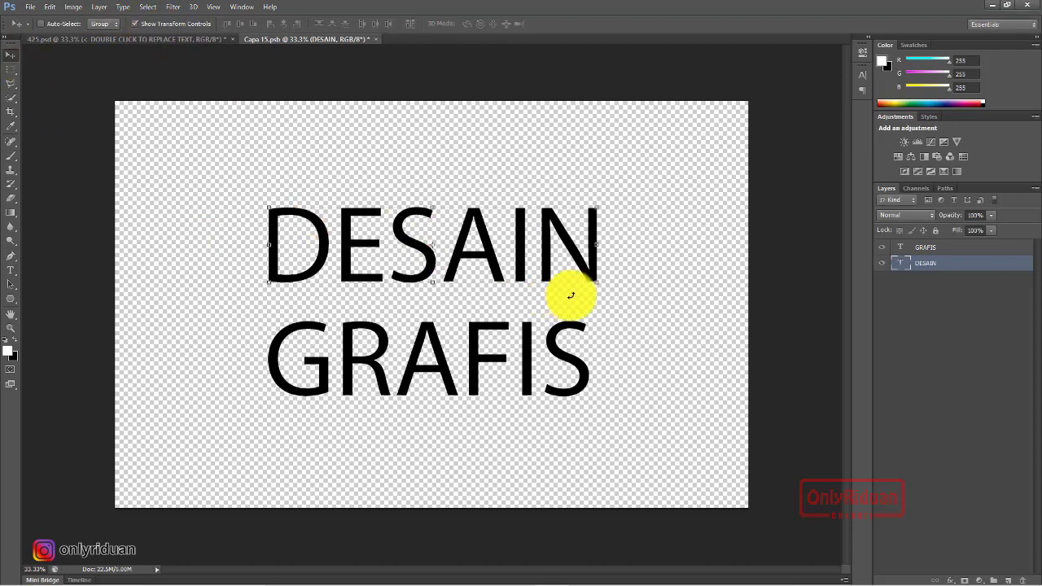
drag(581, 291, 593, 281)
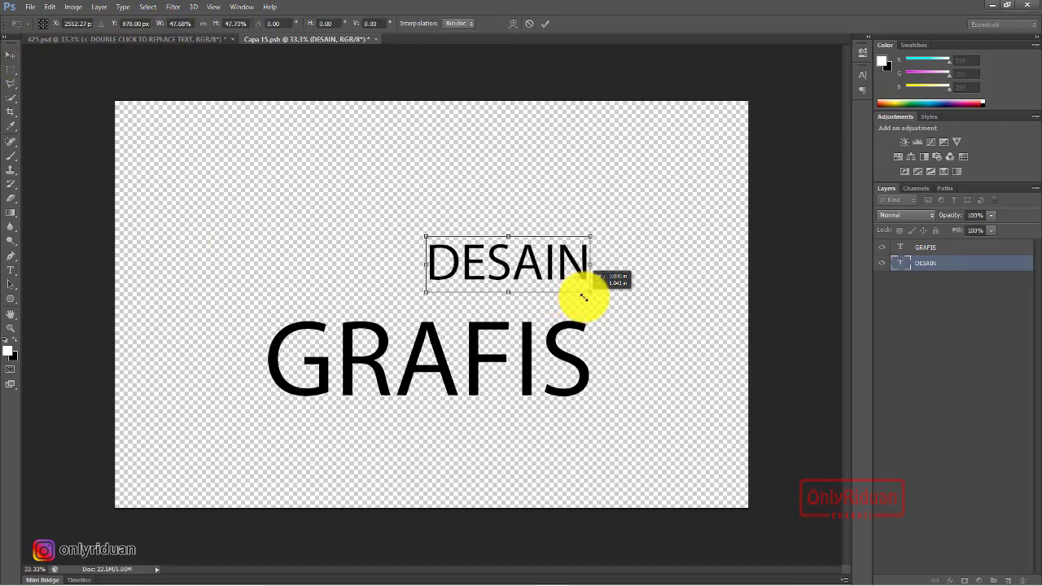
drag(528, 270, 460, 276)
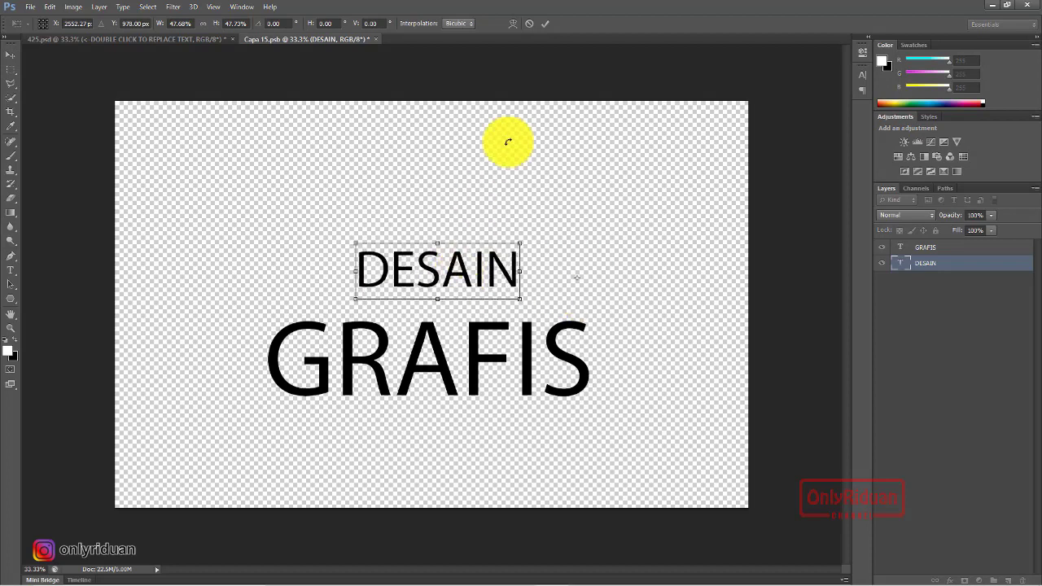
click(546, 24)
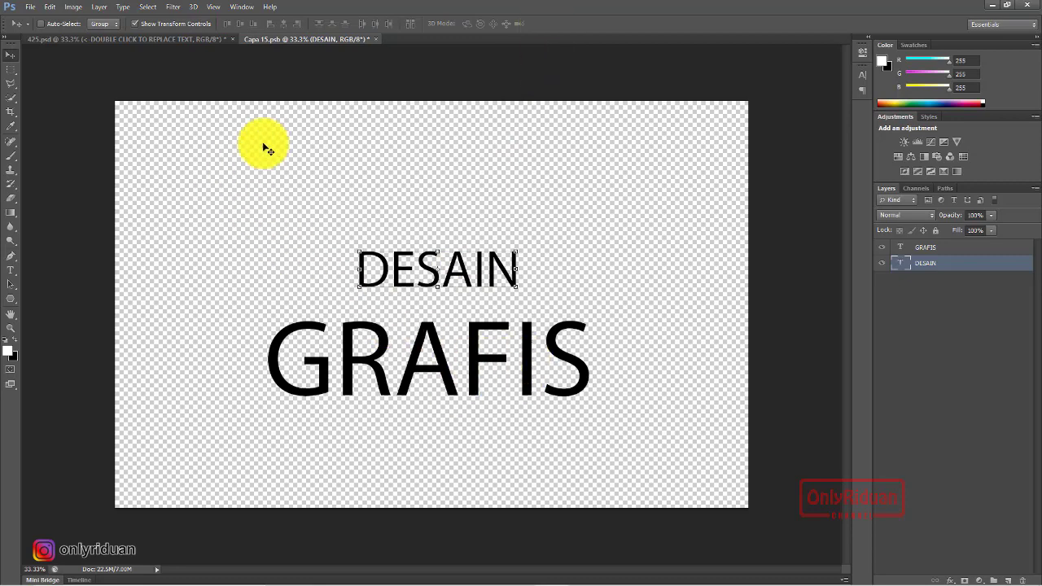
click(375, 38)
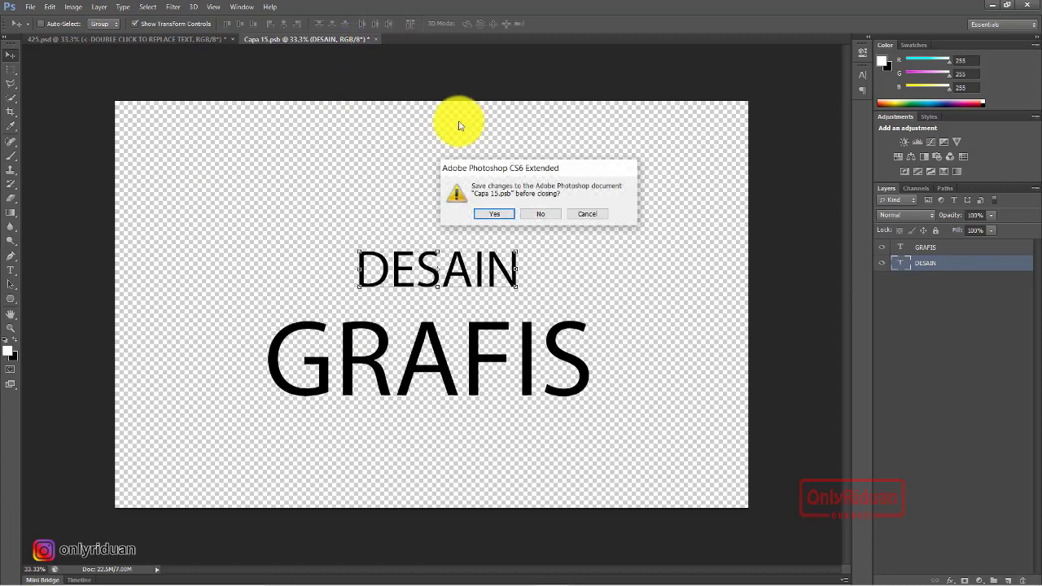
click(493, 214)
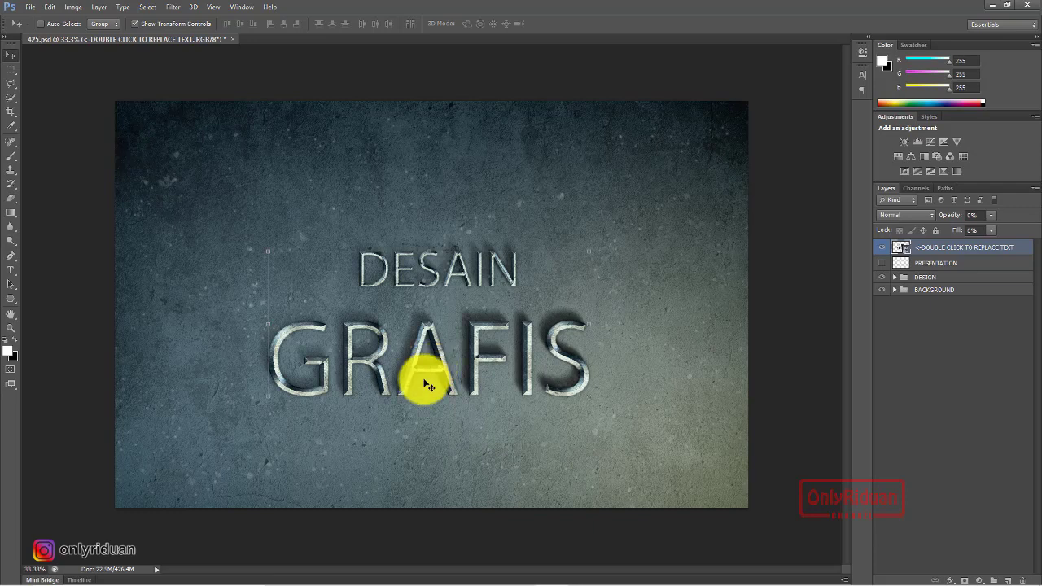
Hide the BACKGROUND layer to view the DESAIN GRAFIS metallic text alone.
click(881, 289)
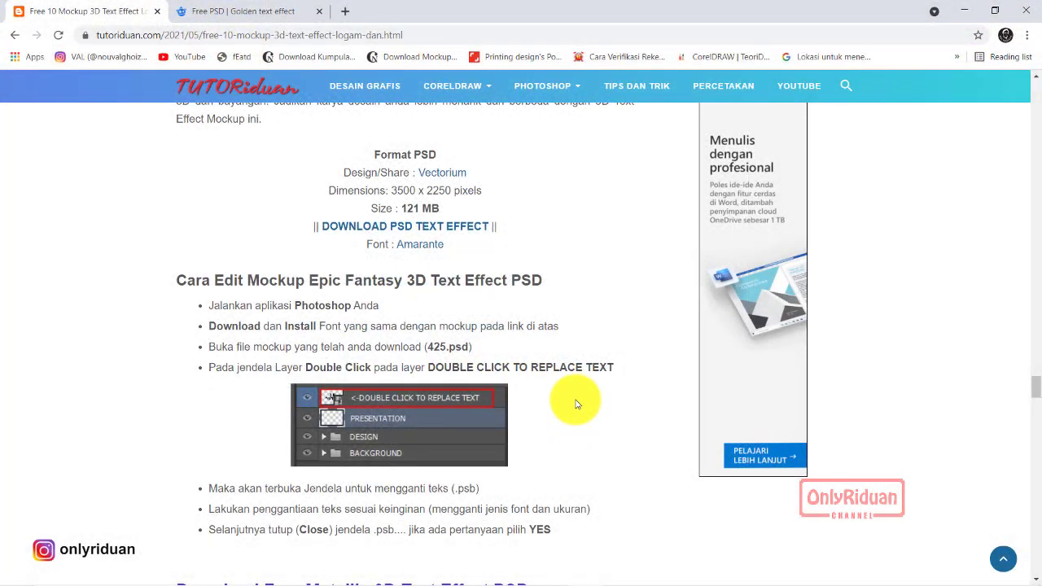
Scroll the tutoriduan.com article to the Metallic 3D Text Effect PSD's 66.5 MB, Impact font details.
scroll(576, 404, down, 4)
scroll(575, 403, down, 2)
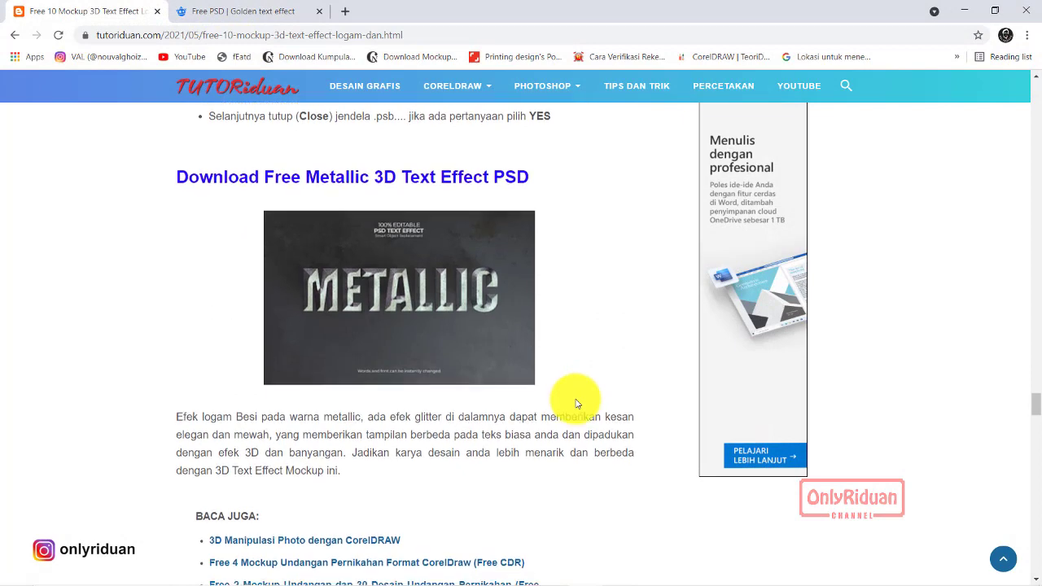
scroll(576, 403, down, 1)
scroll(575, 403, up, 1)
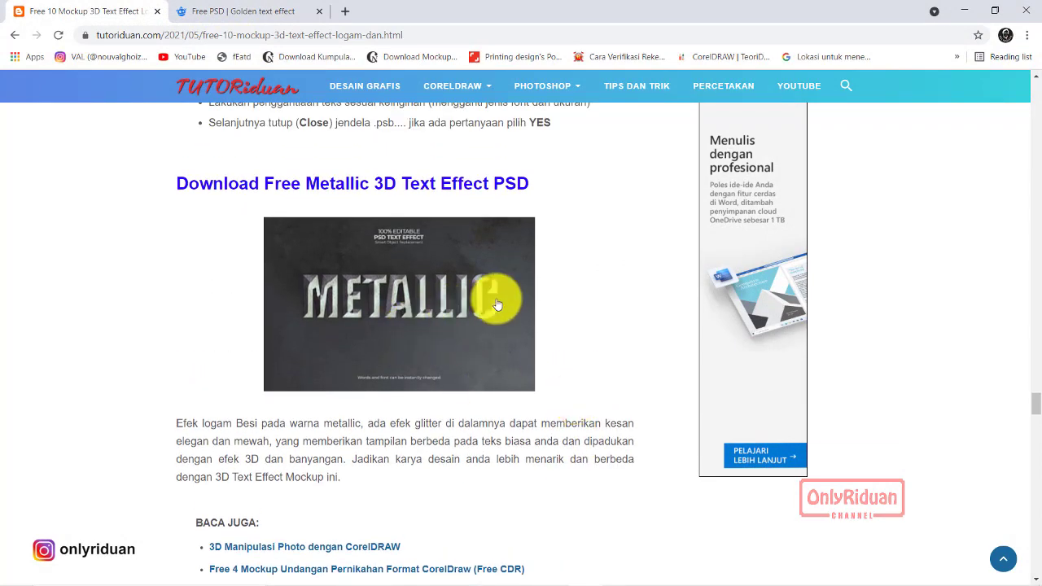
scroll(544, 316, up, 5)
scroll(545, 316, up, 4)
scroll(489, 301, up, 2)
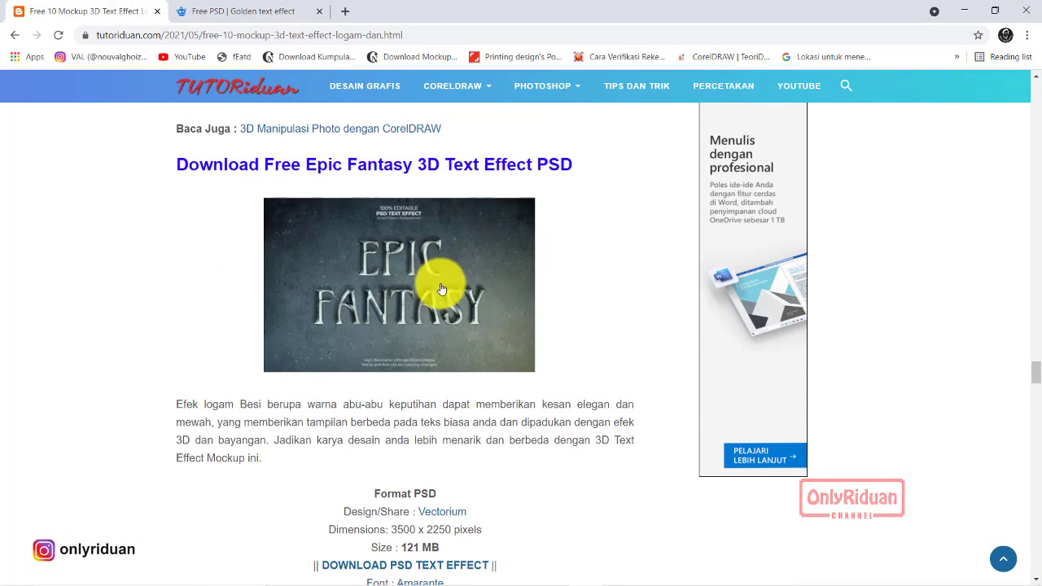
scroll(546, 349, down, 1)
scroll(551, 348, down, 5)
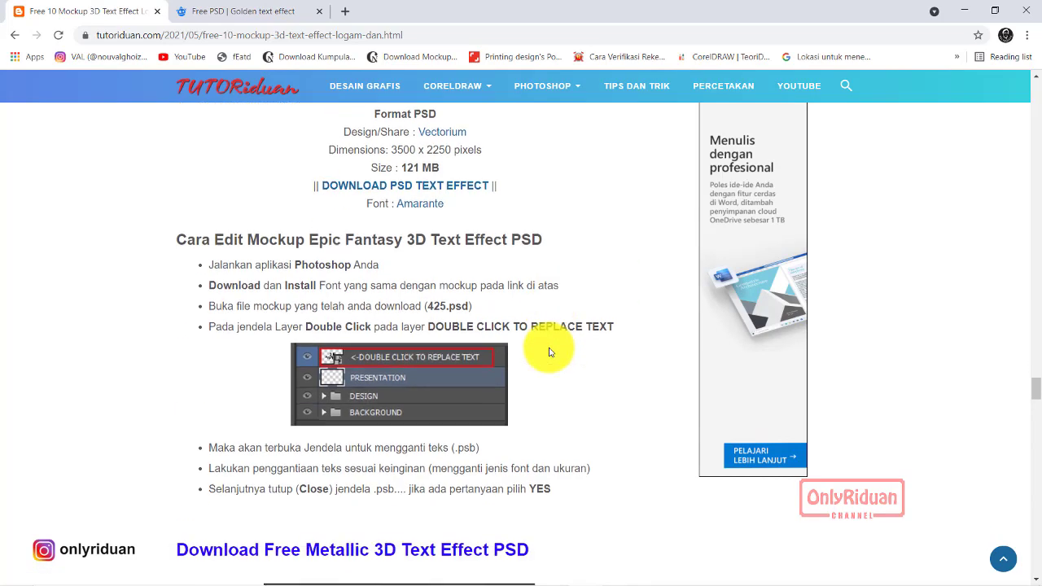
scroll(549, 351, down, 2)
scroll(549, 352, down, 2)
scroll(549, 351, down, 3)
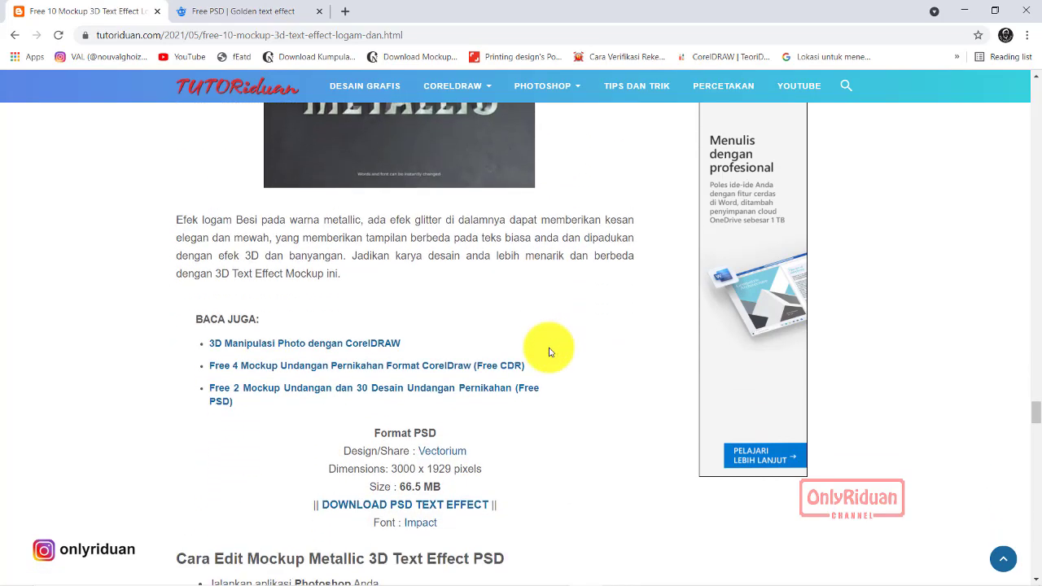
scroll(549, 351, up, 1)
scroll(550, 352, up, 1)
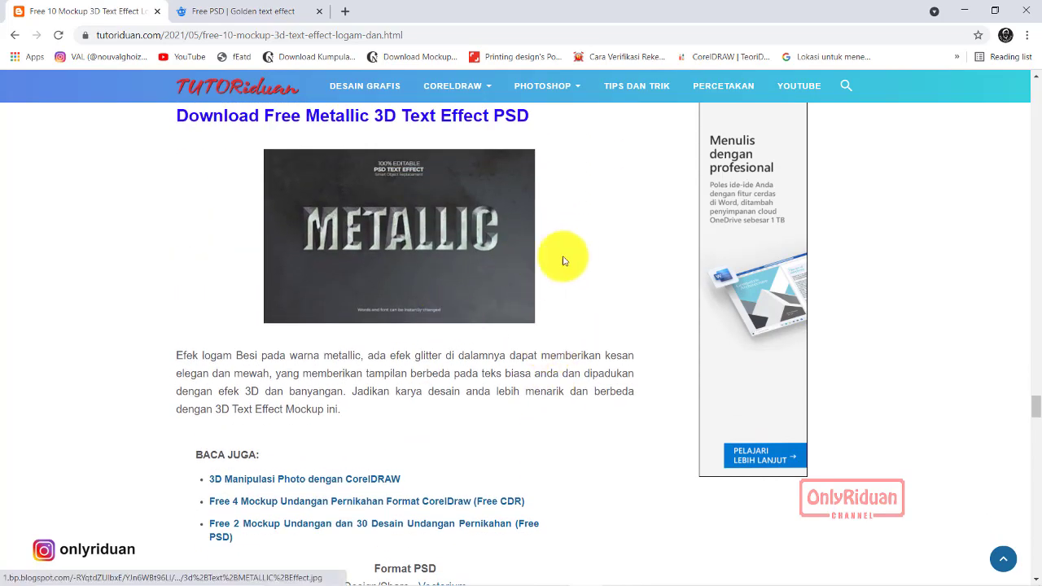
scroll(569, 258, down, 5)
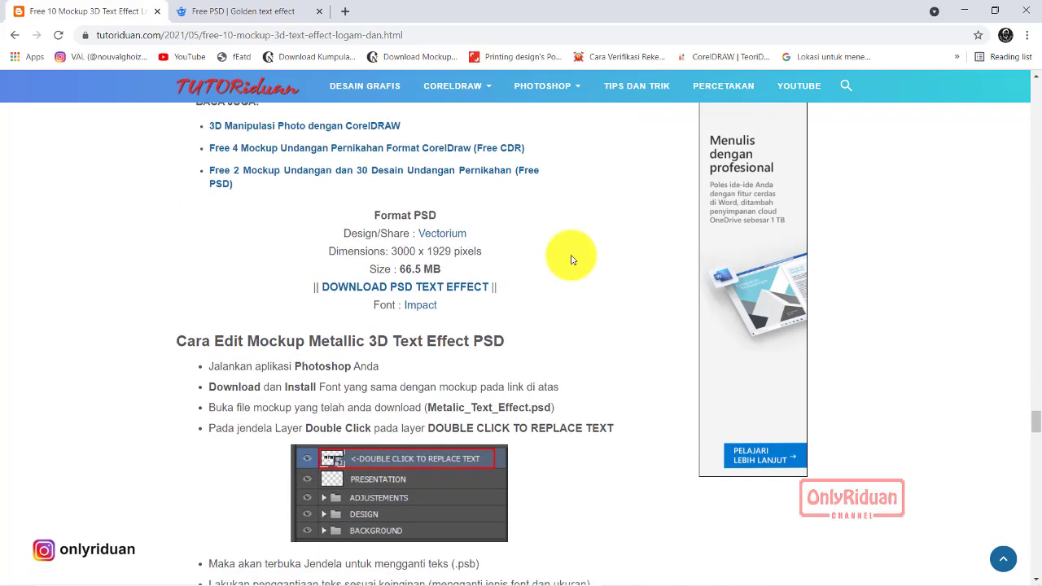
scroll(565, 258, down, 1)
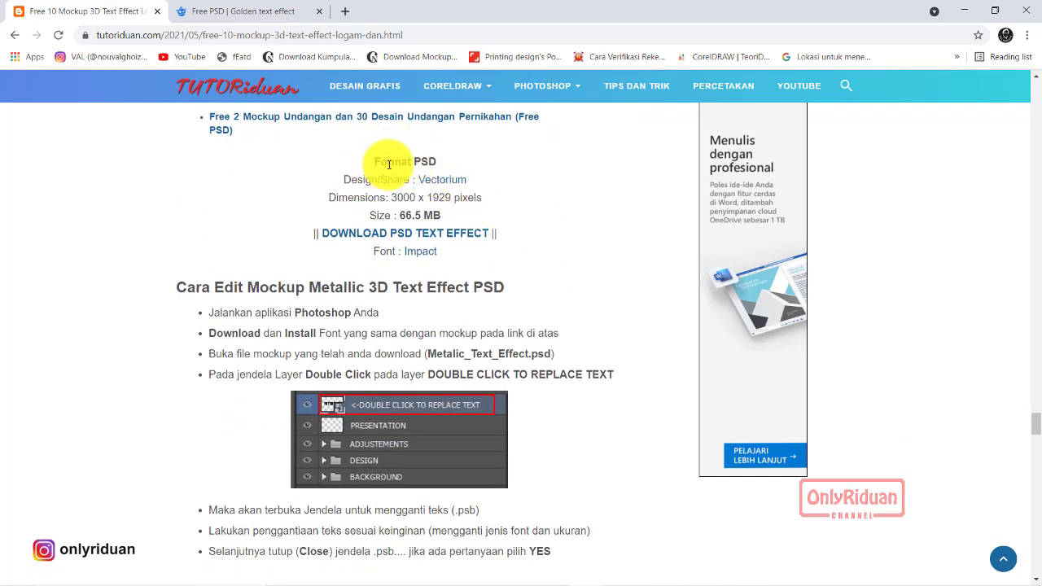
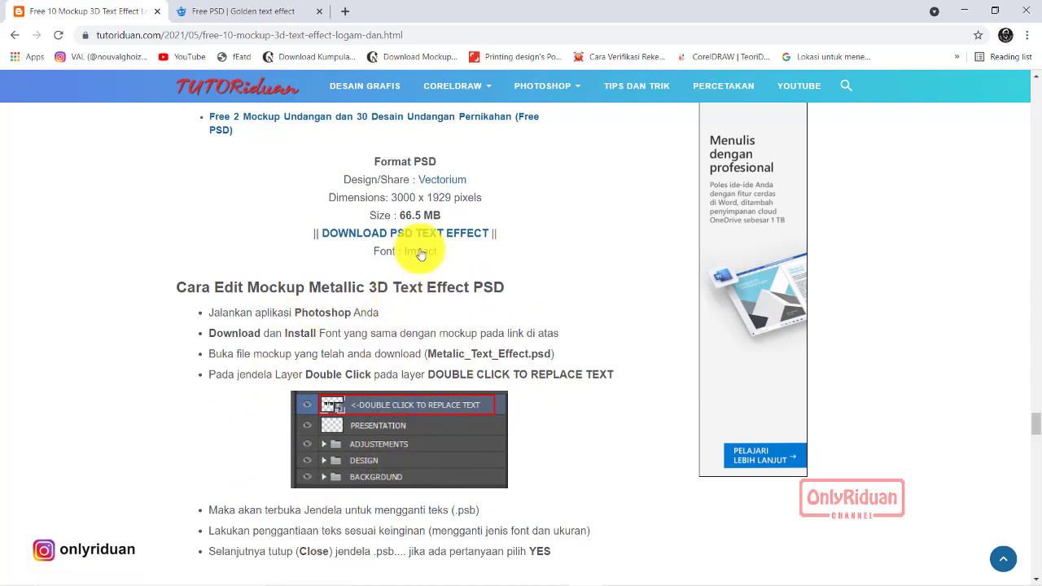
Open Metalic_Text_Effect.psd from the 9 Metalic_Text folder in Photoshop.
click(383, 572)
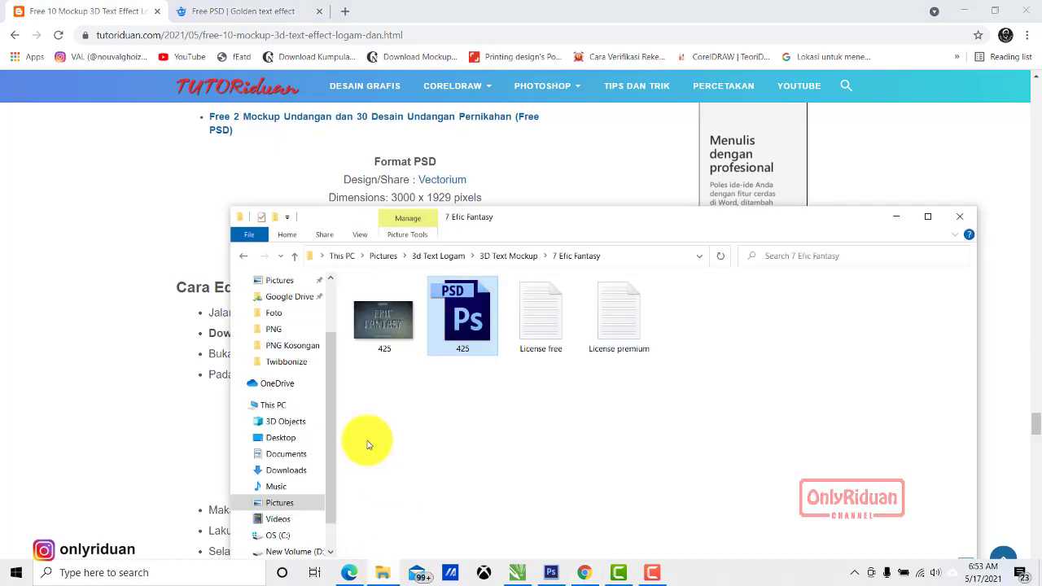
click(243, 255)
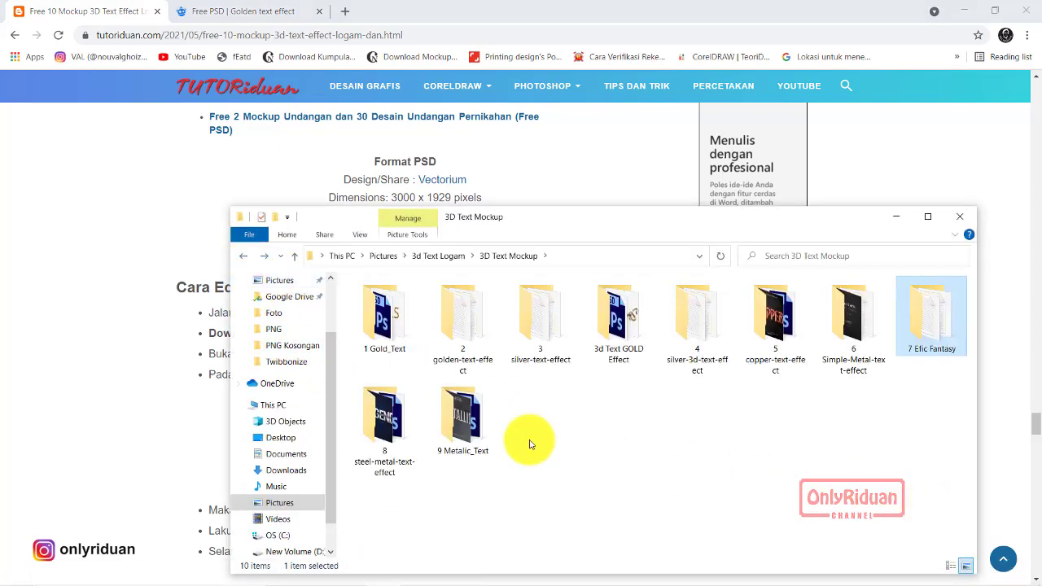
double_click(462, 419)
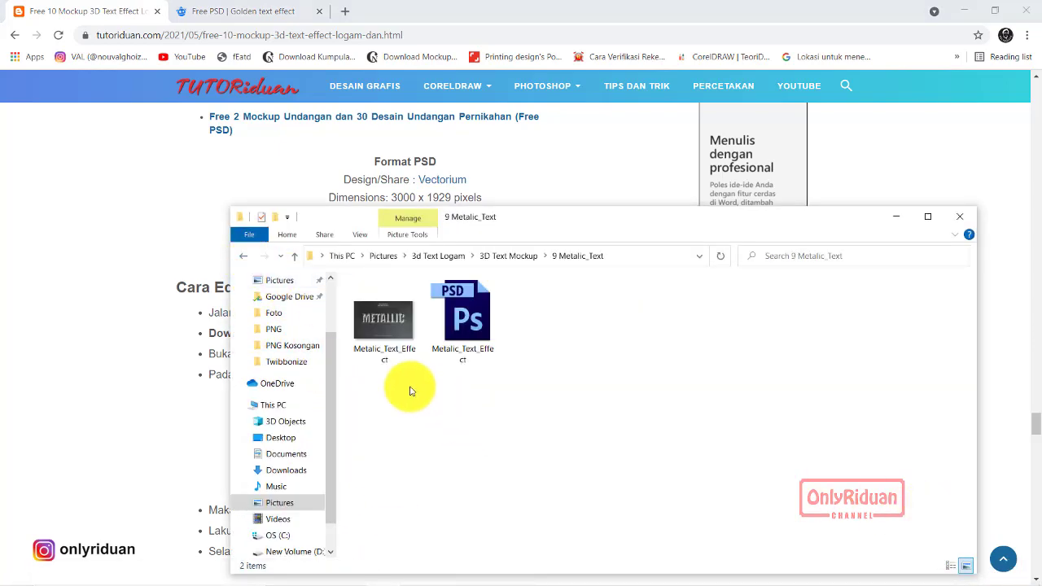
double_click(472, 335)
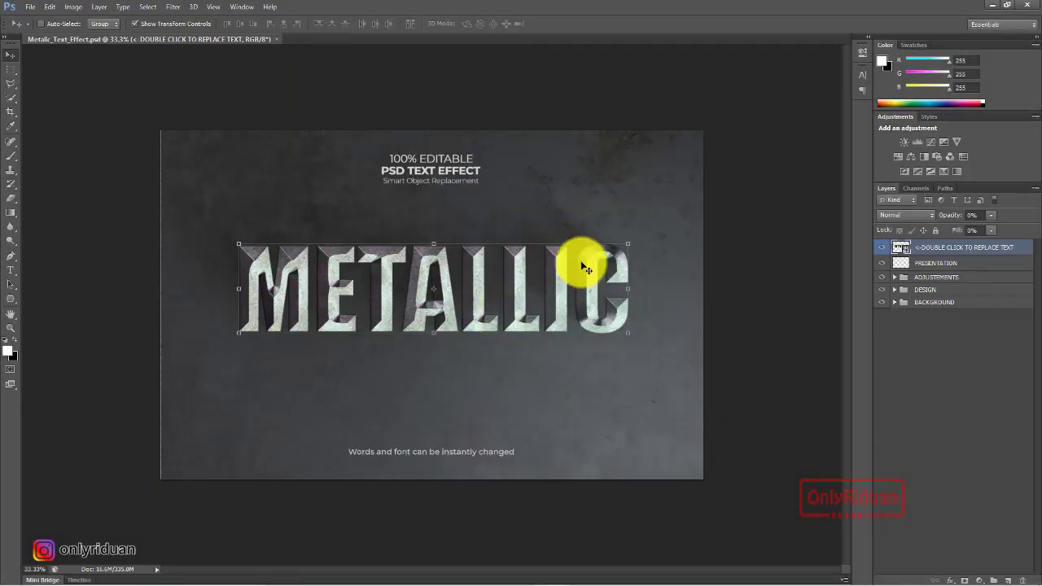
Hide the PRESENTATION layer and open the smart object's METALLIC text for editing.
click(882, 263)
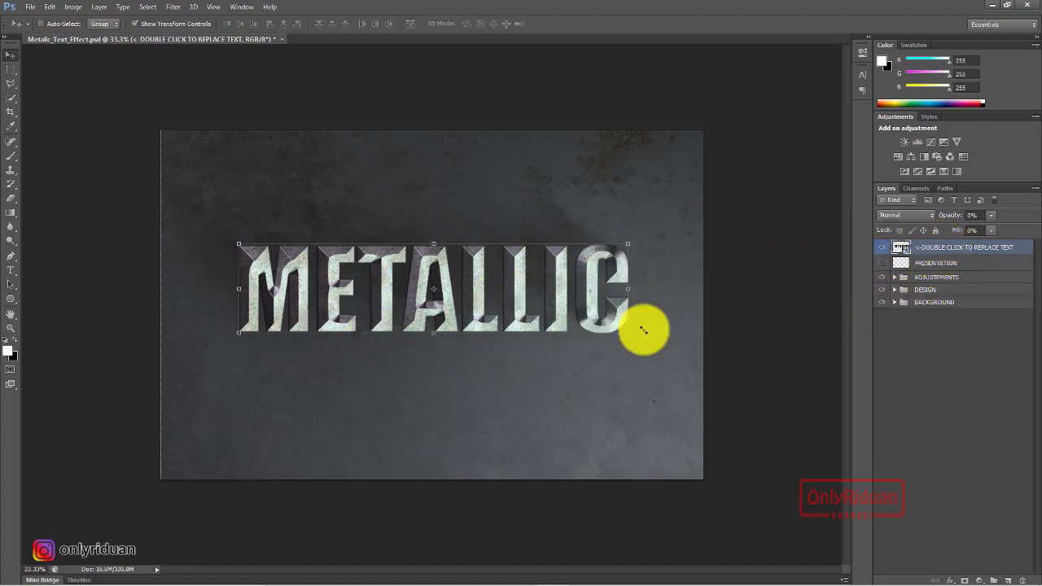
double_click(901, 249)
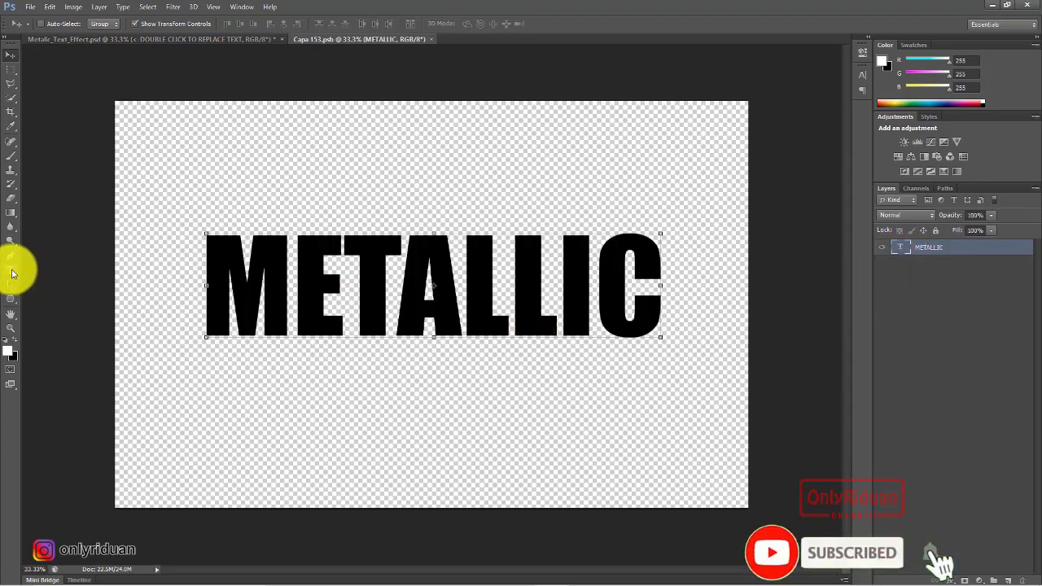
click(12, 271)
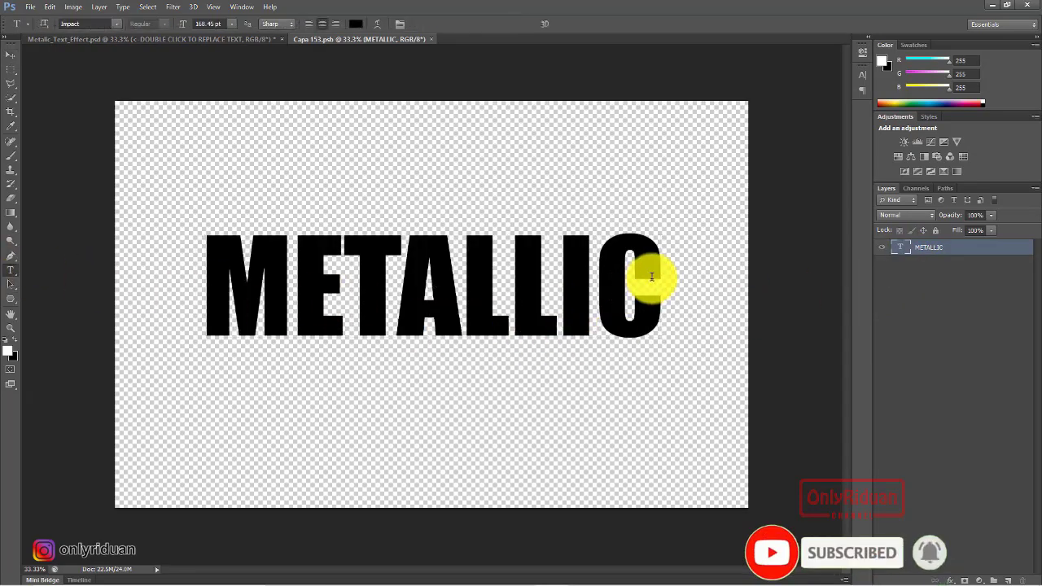
click(651, 275)
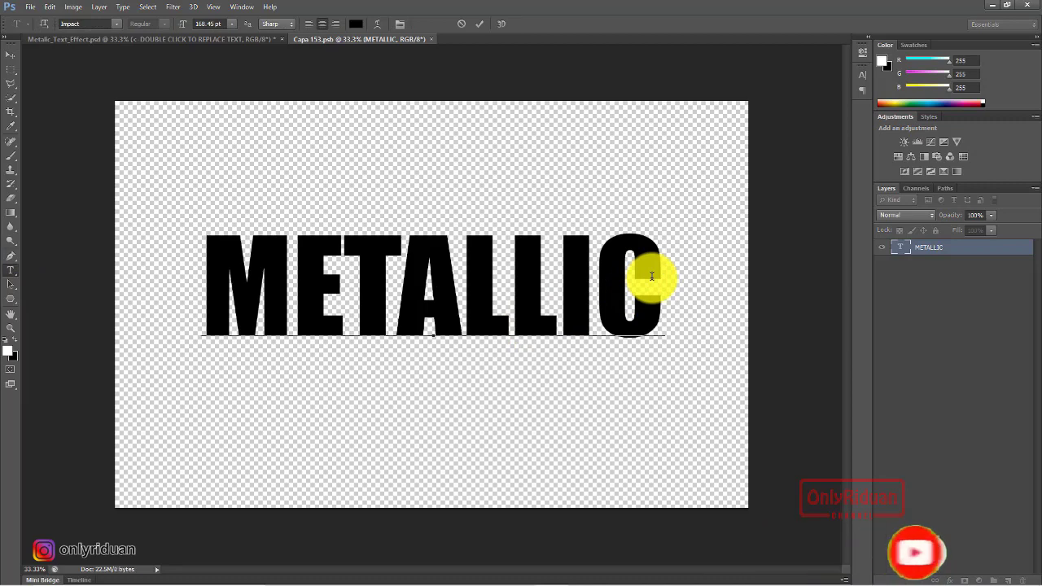
Replace the METALLIC text with the channel's brand name and commit it.
key(BackSpace)
key(BackSpace)
key(BackSpace)
key(BackSpace)
key(BackSpace)
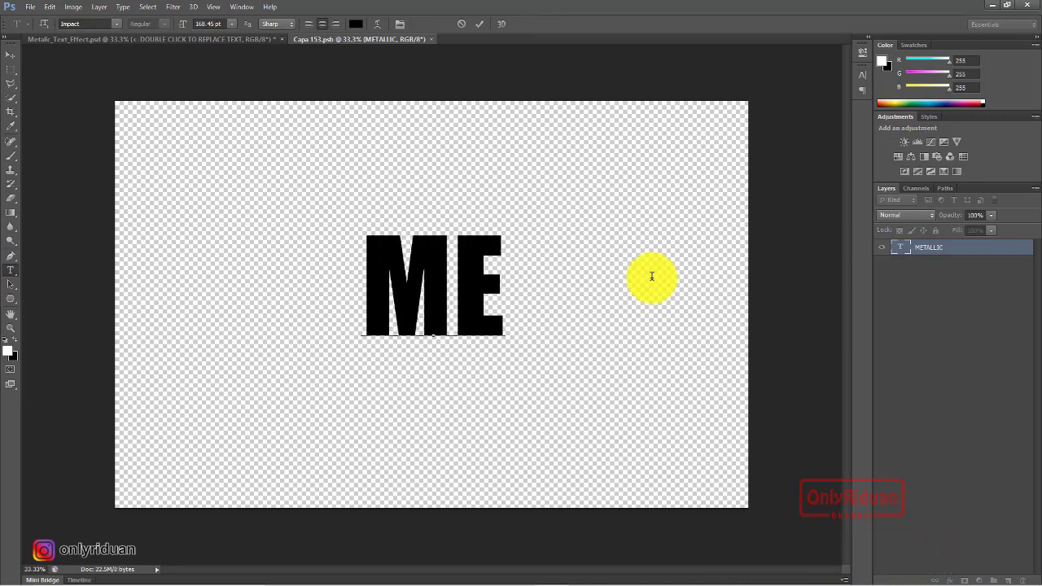
key(BackSpace)
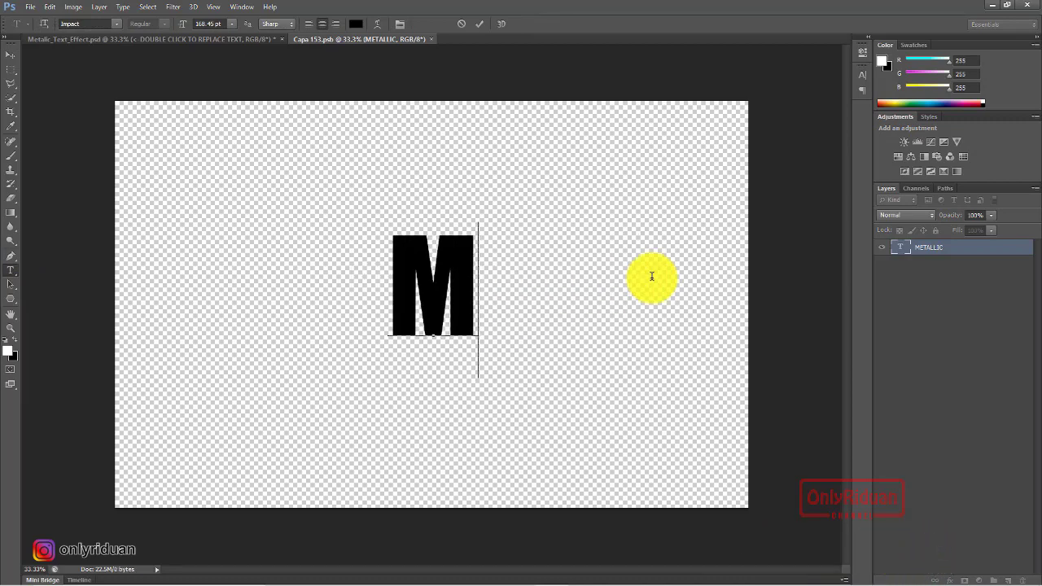
key(BackSpace)
text(ONLY)
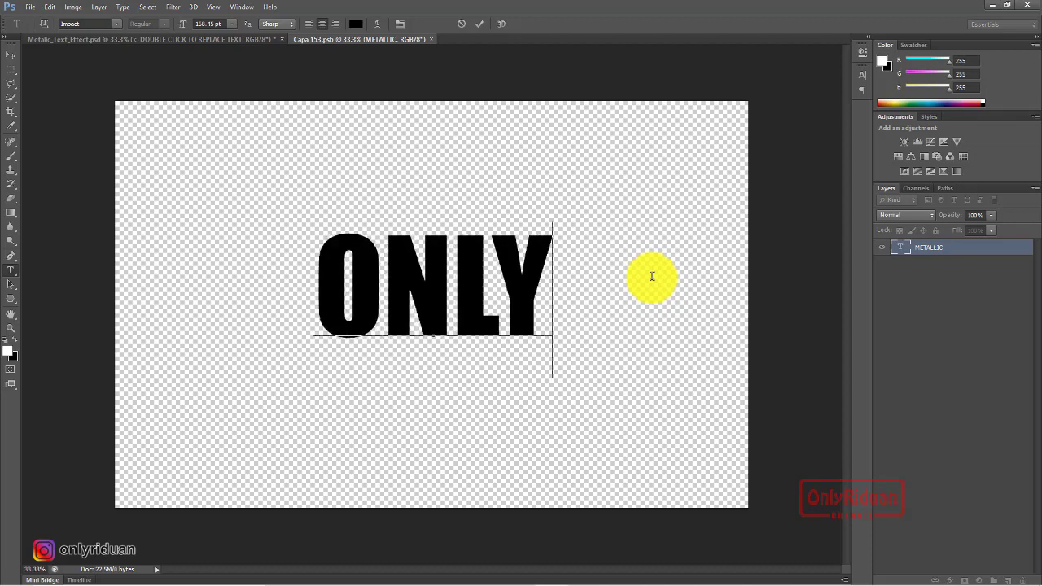
text(RIDUAN)
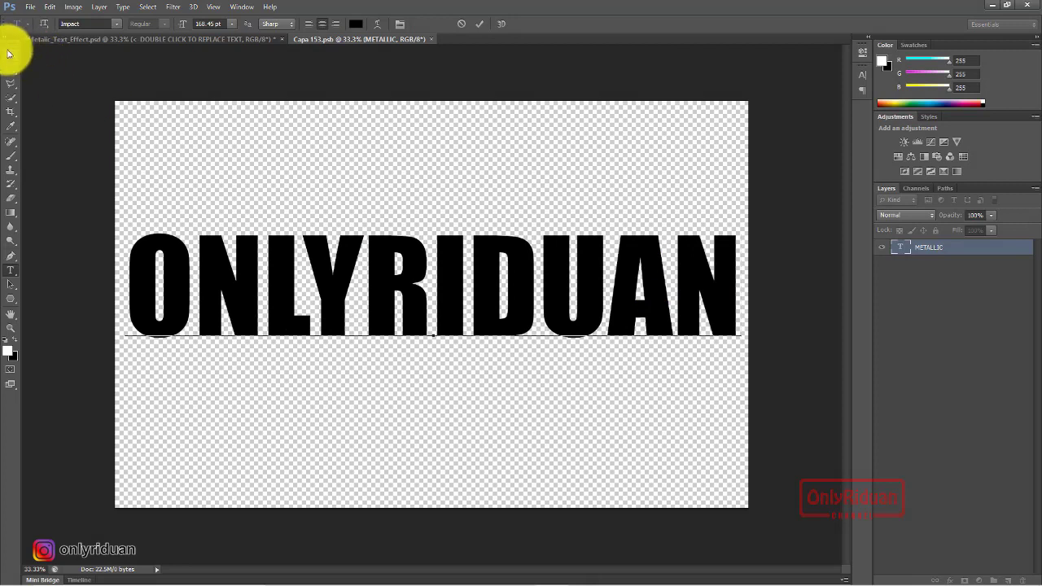
click(10, 55)
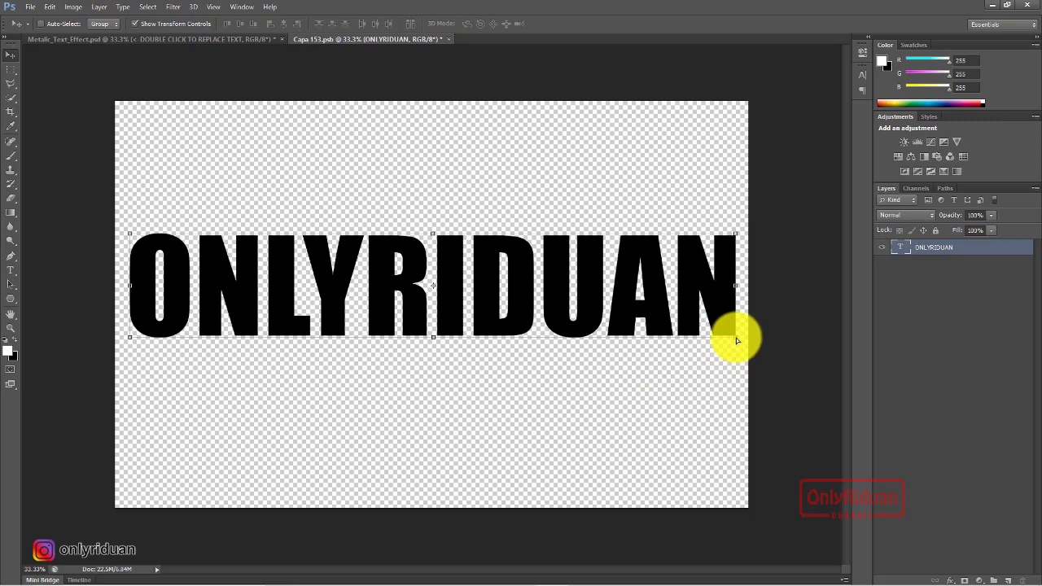
Free-transform the brand-name text to about 74% scale, centred on the canvas.
drag(737, 340, 730, 335)
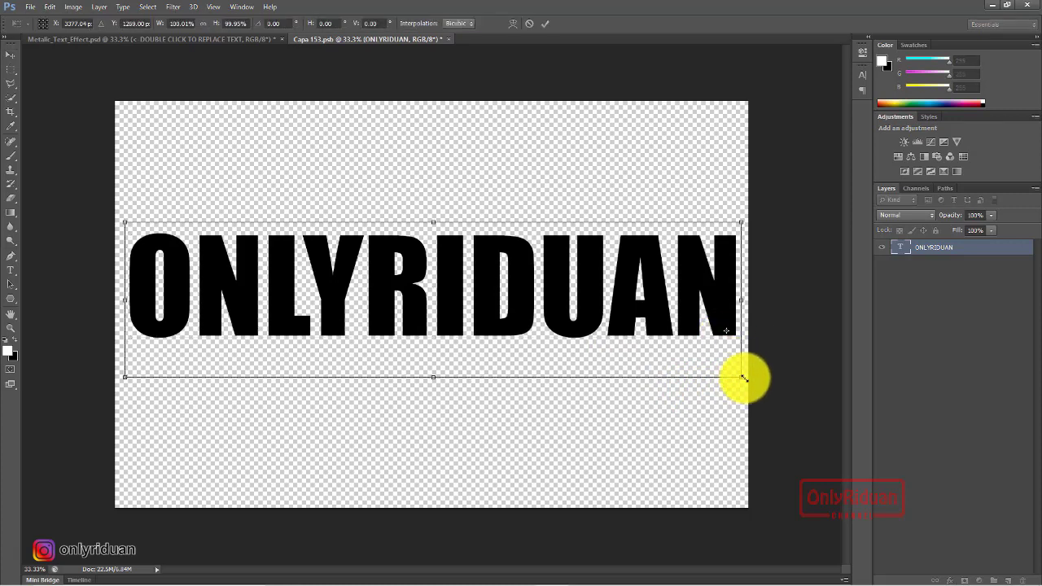
drag(743, 378, 709, 360)
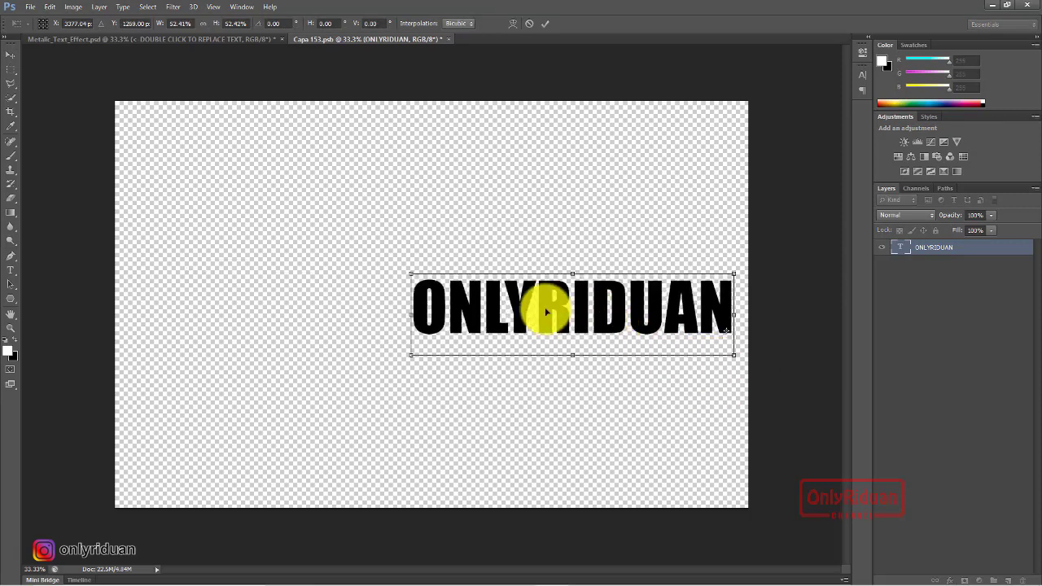
drag(546, 311, 396, 299)
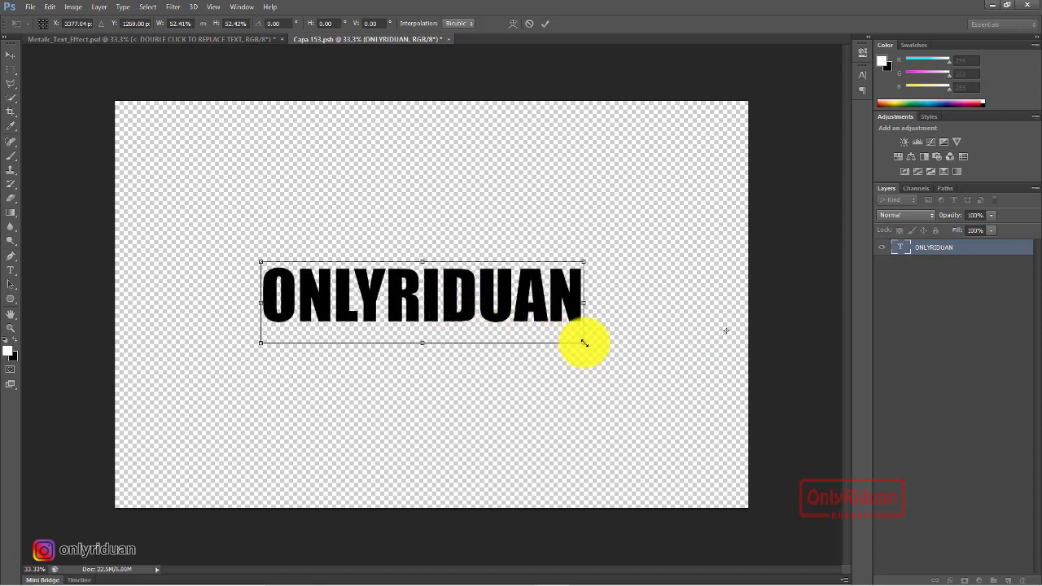
mouse_move(584, 343)
mouse_down()
mouse_move(550, 305)
mouse_move(493, 293)
mouse_move(558, 309)
mouse_up()
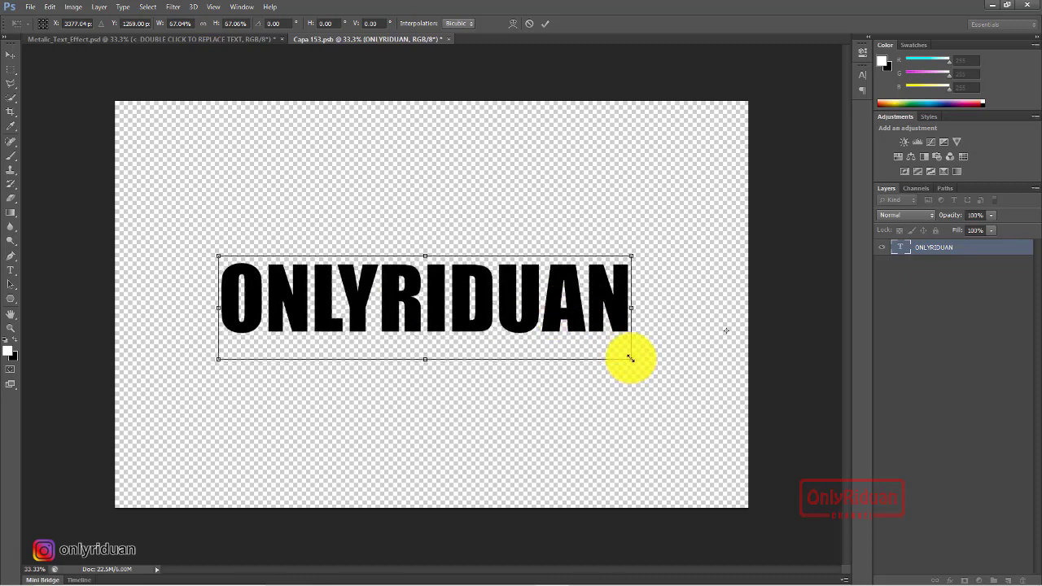
drag(630, 358, 652, 360)
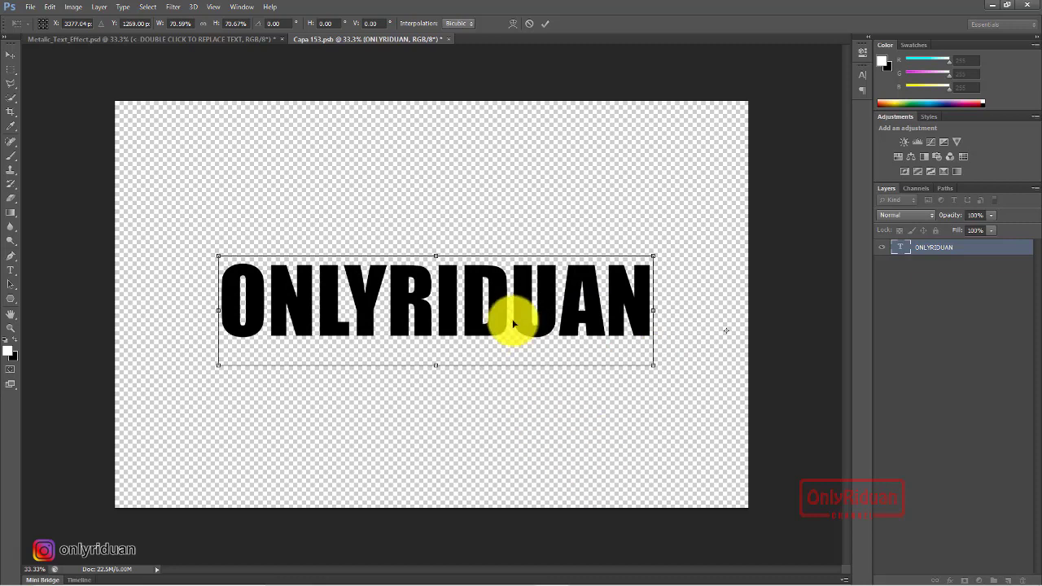
drag(496, 316, 479, 314)
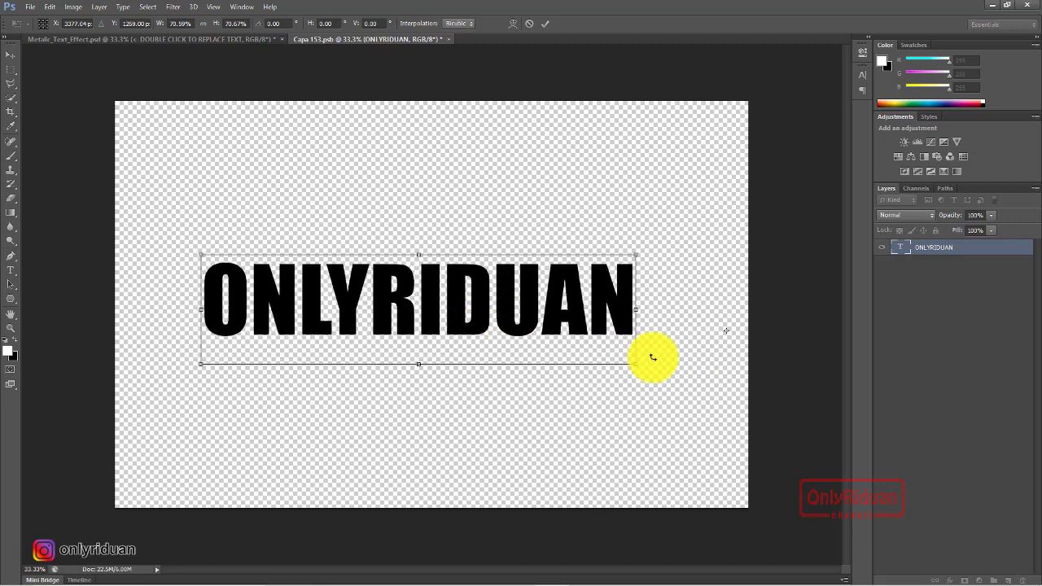
drag(635, 363, 656, 380)
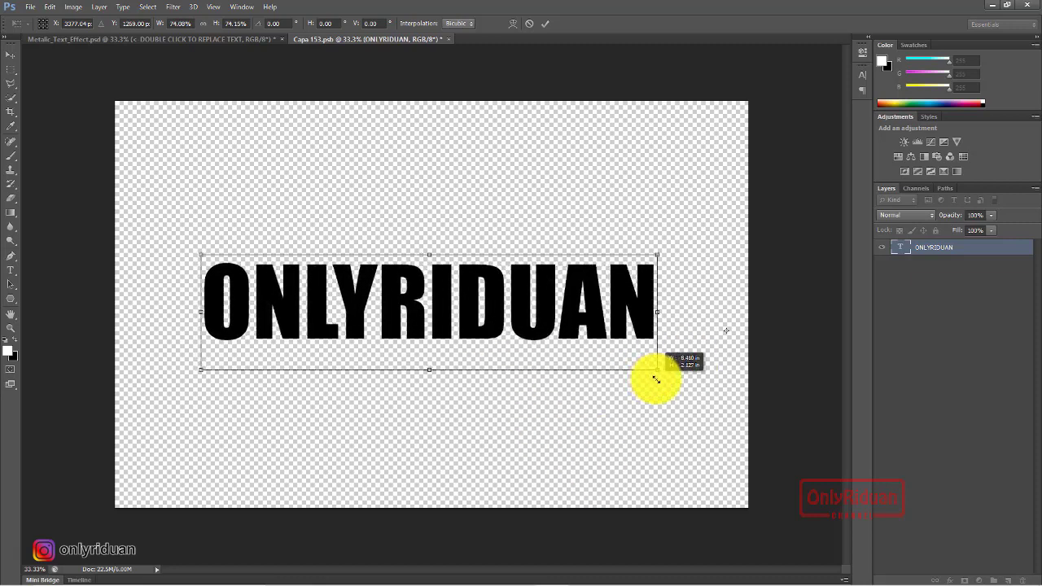
drag(572, 303, 565, 303)
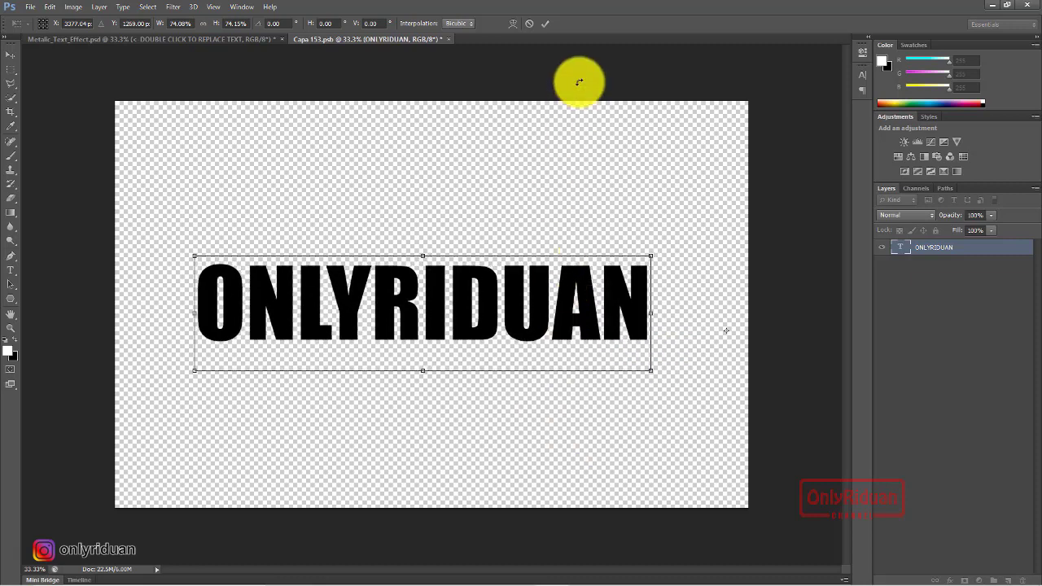
click(543, 25)
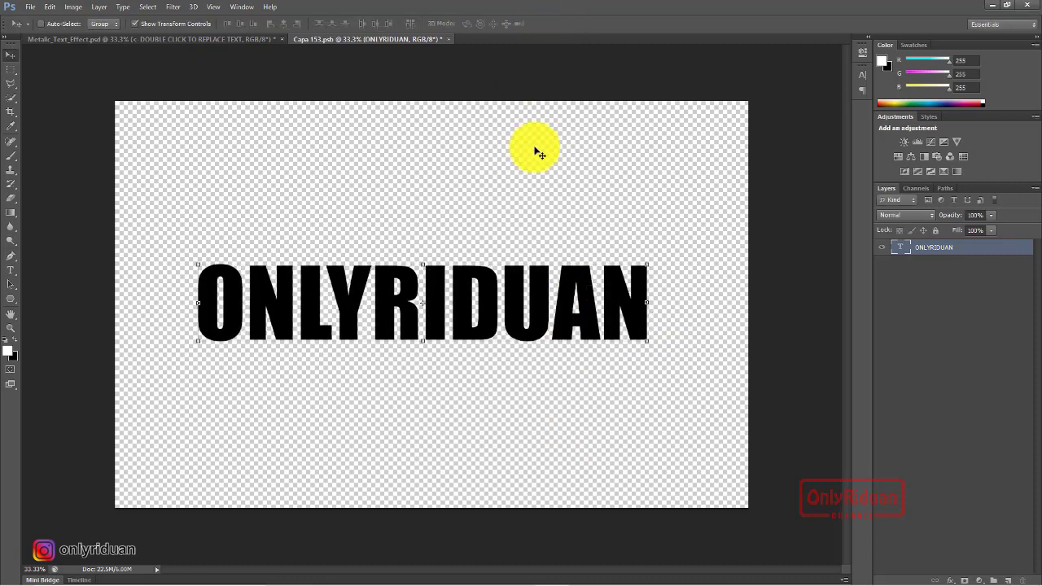
Save and close Capa 153.psb, then toggle the BACKGROUND layer off and on to check.
click(448, 39)
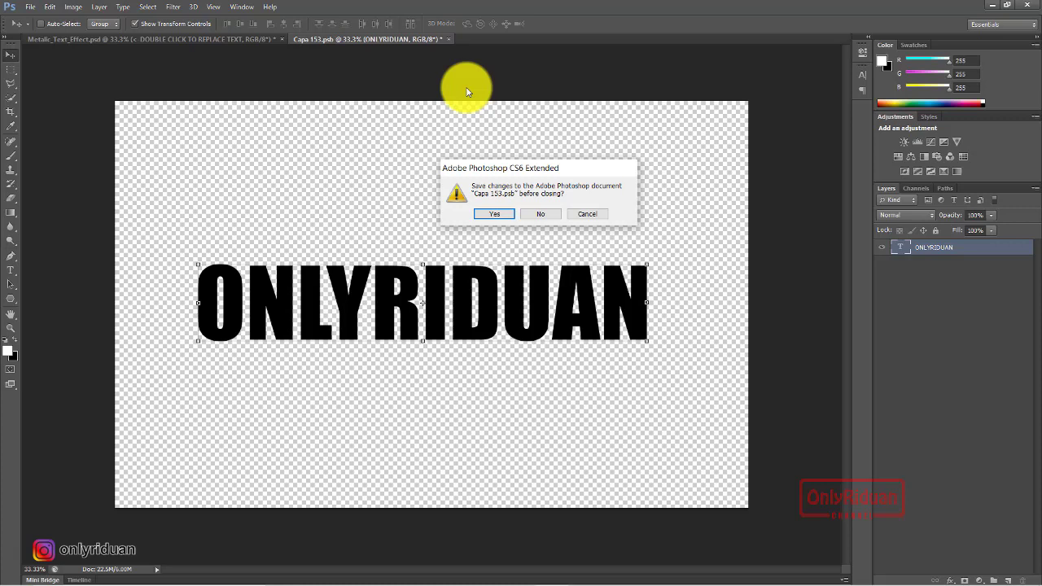
click(496, 213)
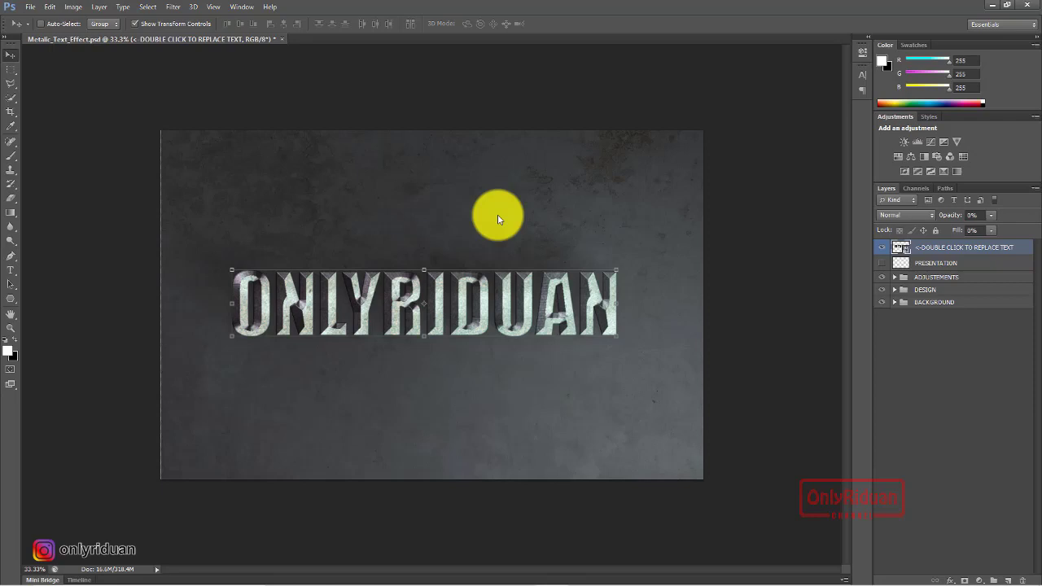
click(882, 304)
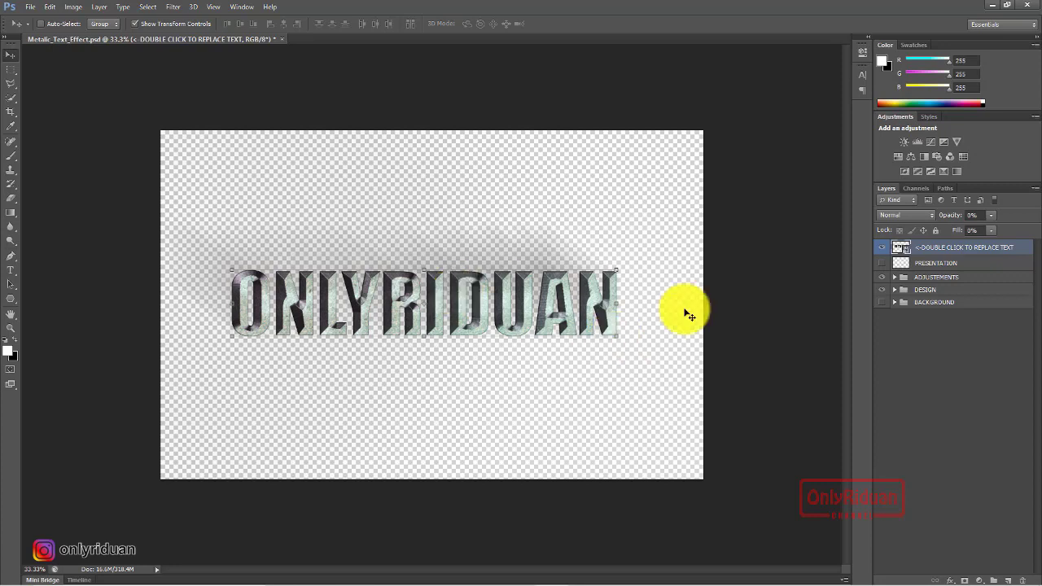
click(882, 306)
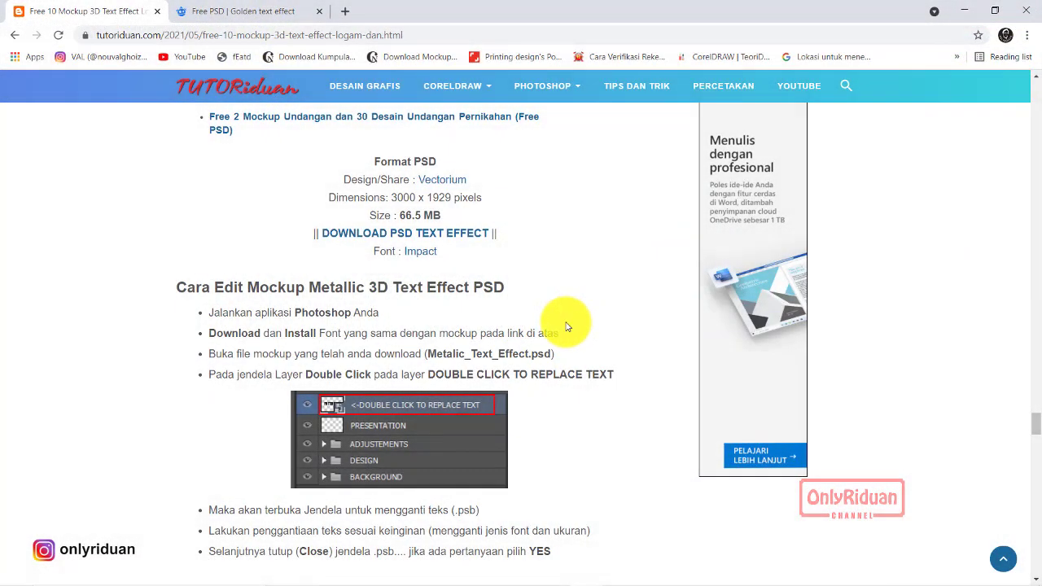
Scroll the guide down to the Legend 3D Text Effect section.
scroll(583, 323, down, 6)
scroll(567, 326, up, 1)
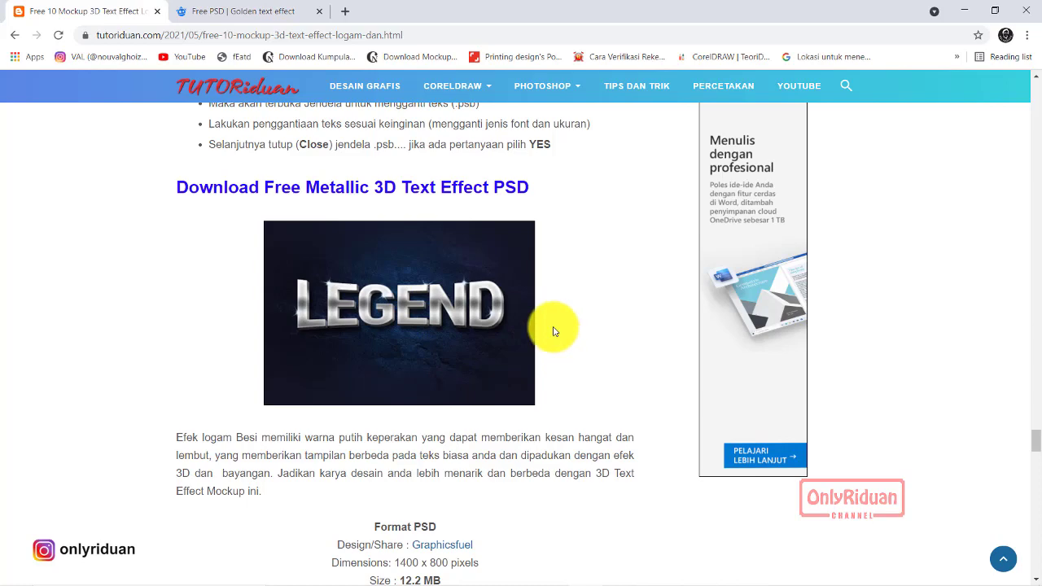
scroll(560, 323, down, 4)
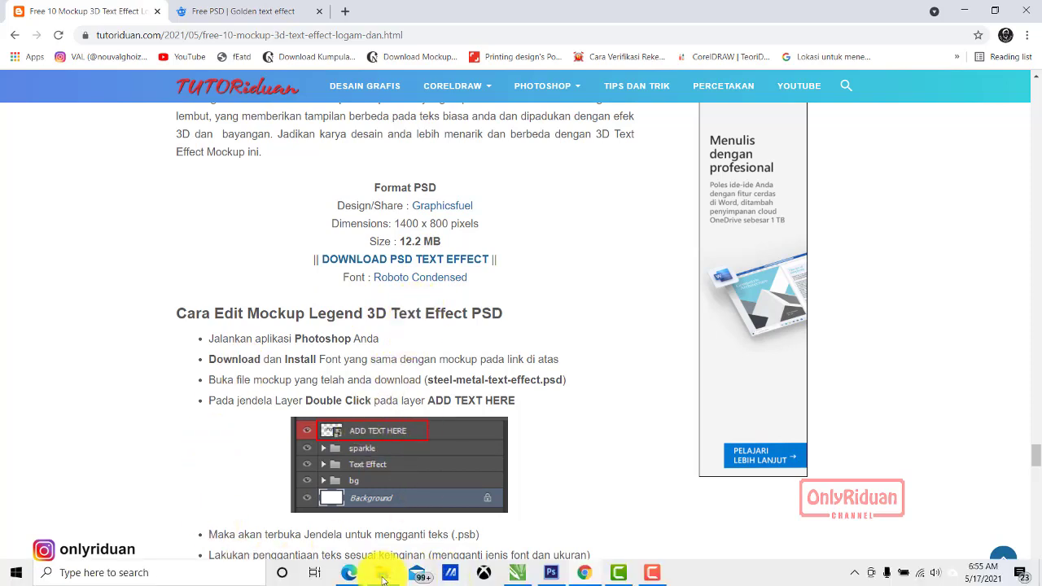
Open the steel-metal-text-effect PSD from the 8 steel-metal-text-effect folder.
click(382, 578)
click(243, 256)
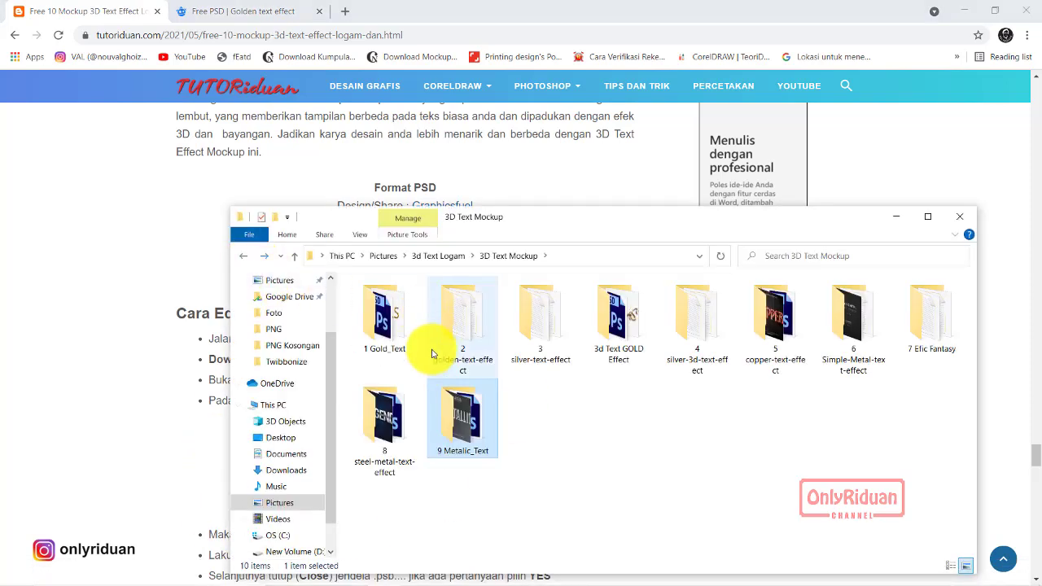
double_click(384, 419)
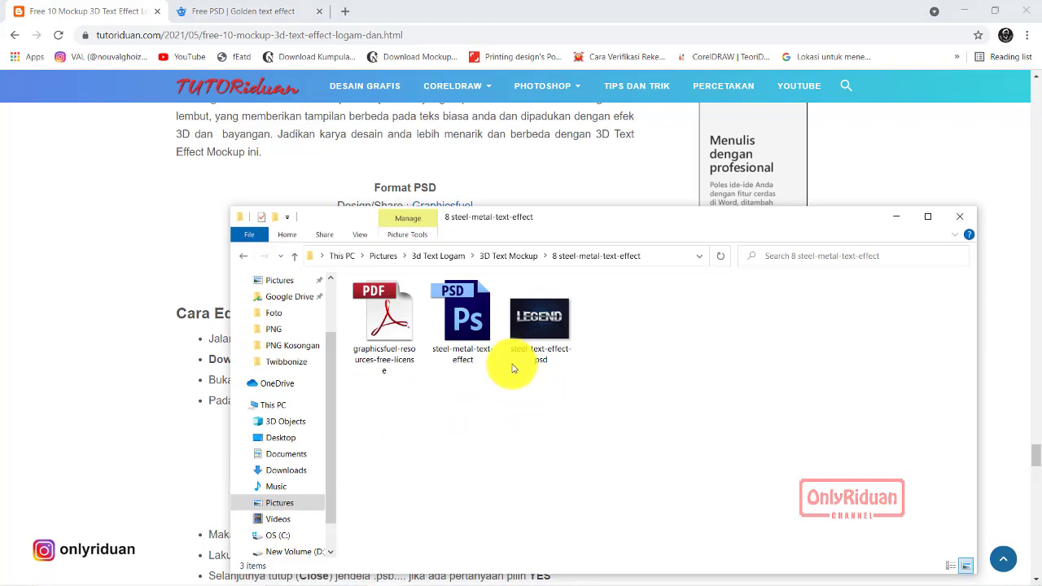
double_click(462, 321)
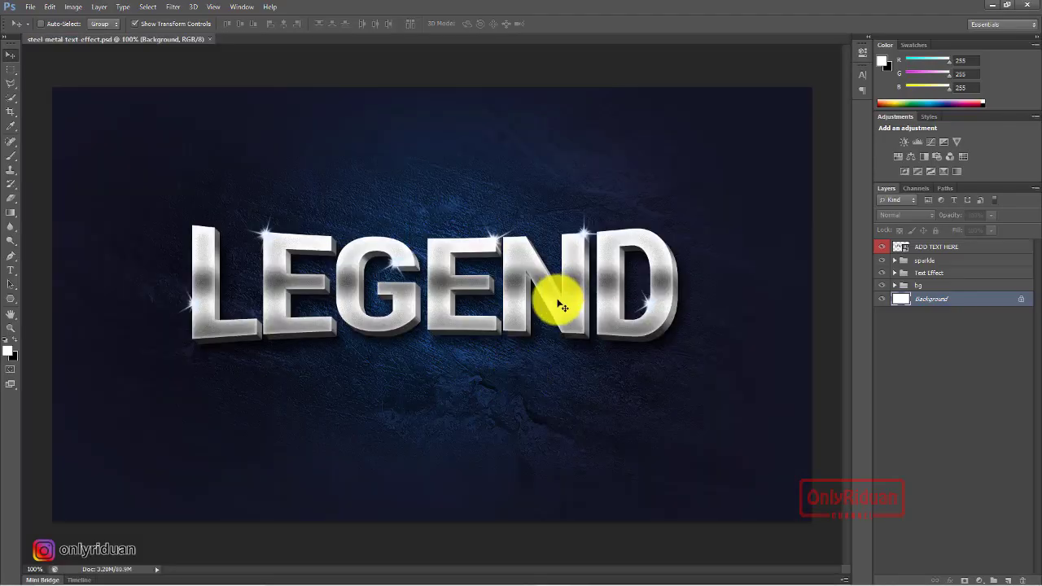
In the ADD TEXT HERE smart object, accept the font warning and replace LEGEND with the brand name.
double_click(908, 249)
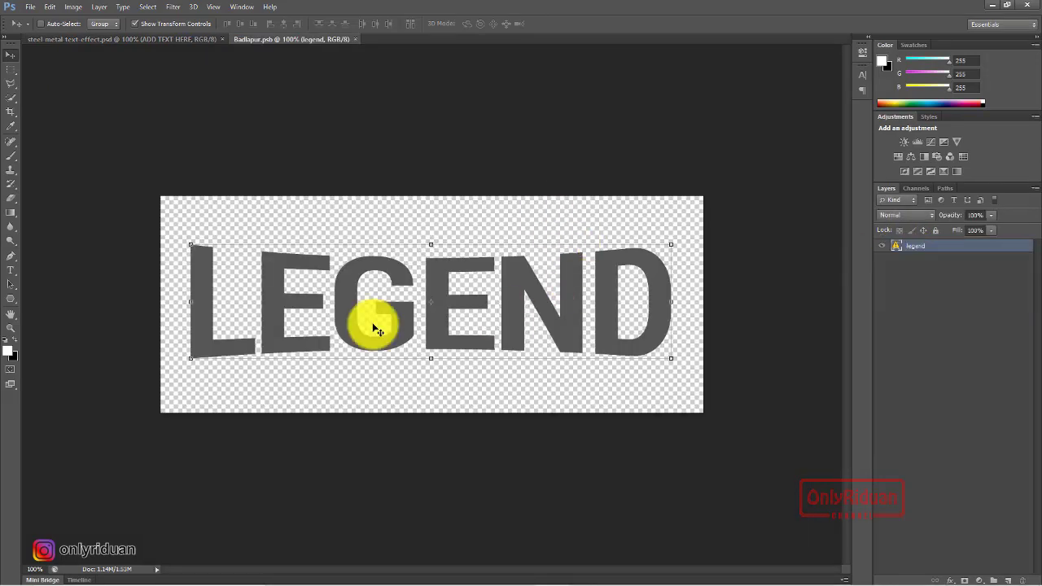
click(14, 271)
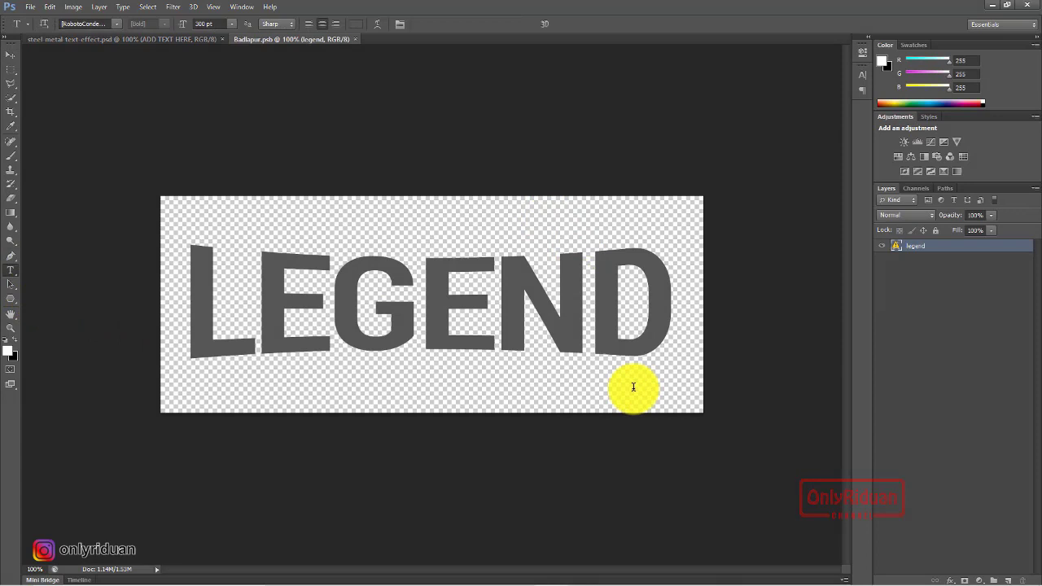
click(656, 299)
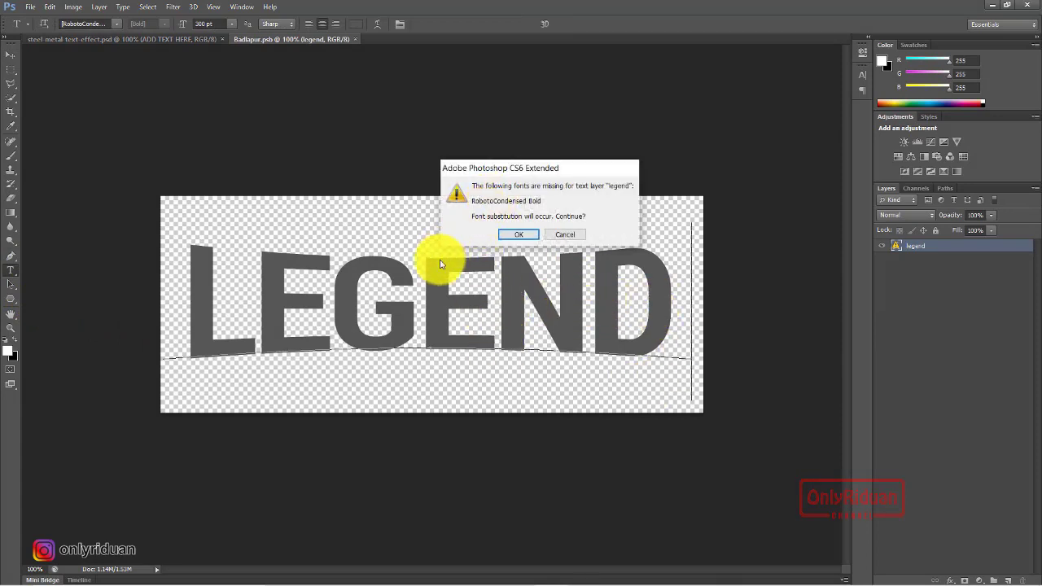
click(517, 235)
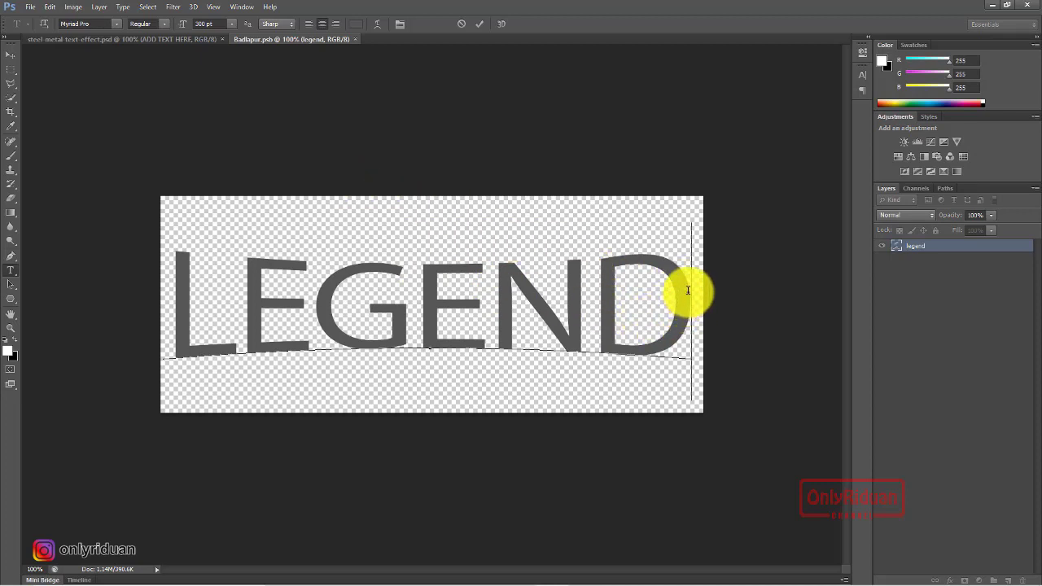
key(BackSpace)
key(BackSpace)
key(BackSpace)
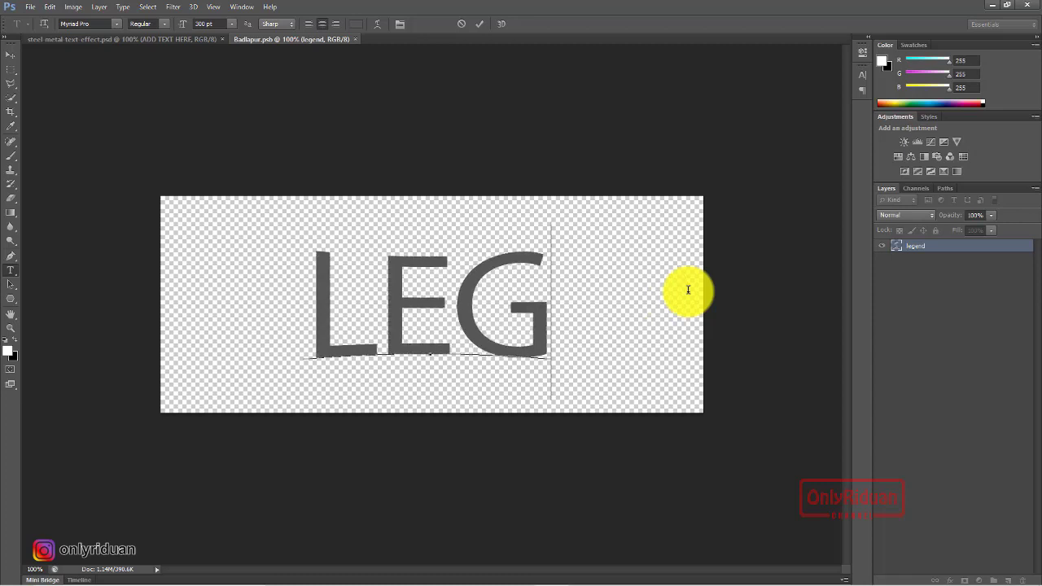
key(BackSpace)
key(BackSpace)
key(BackSpace)
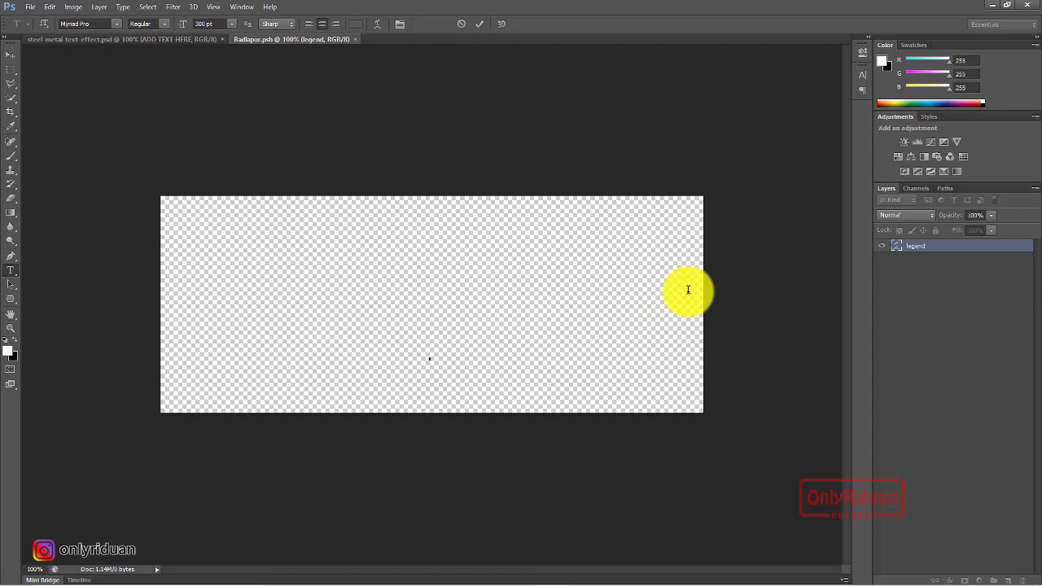
text(RID)
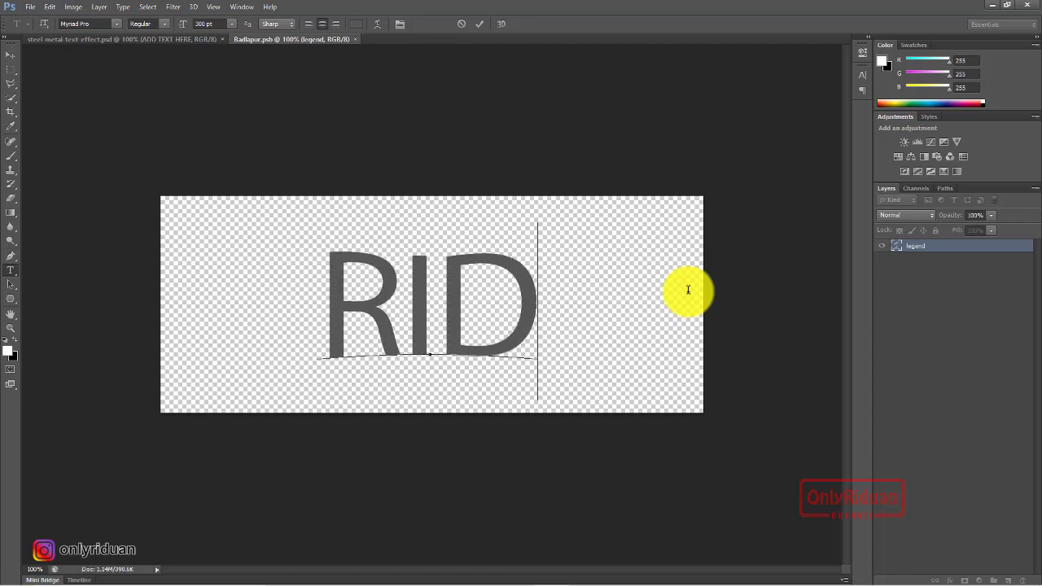
text(UAN)
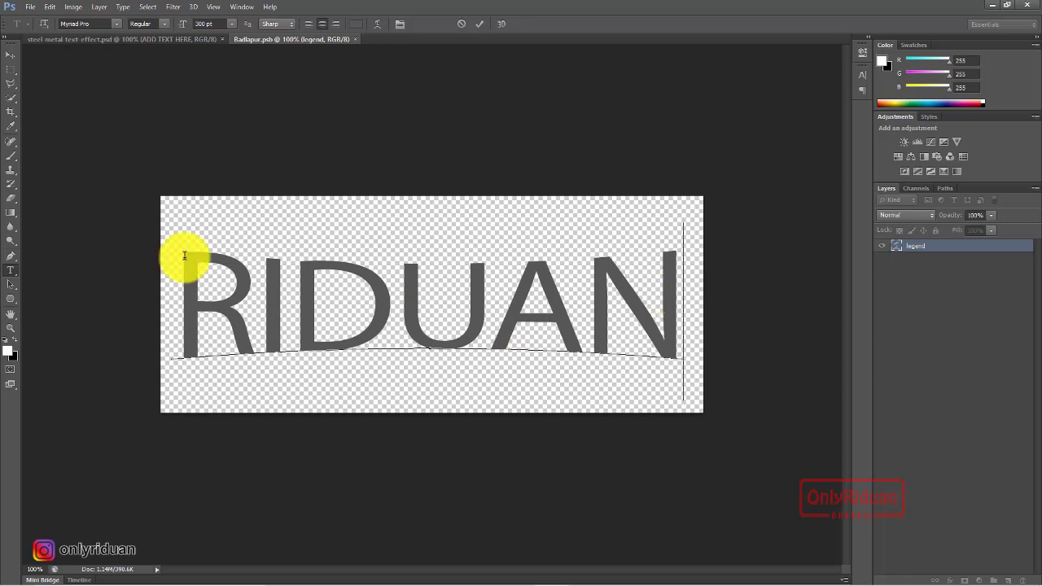
Set the new brand-name text in the Impact font.
drag(670, 291, 192, 293)
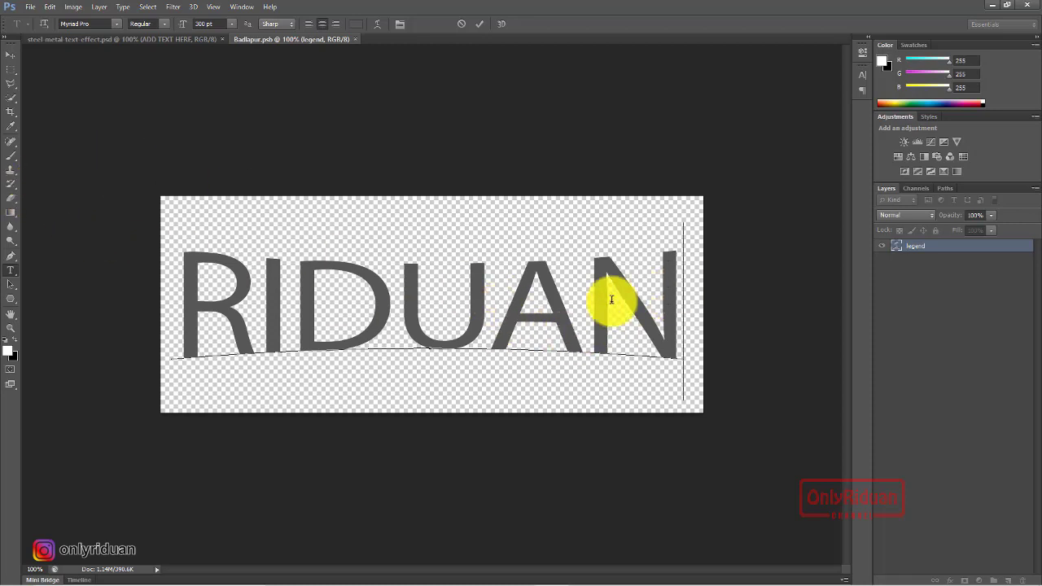
click(116, 25)
scroll(122, 227, down, 5)
scroll(204, 234, down, 5)
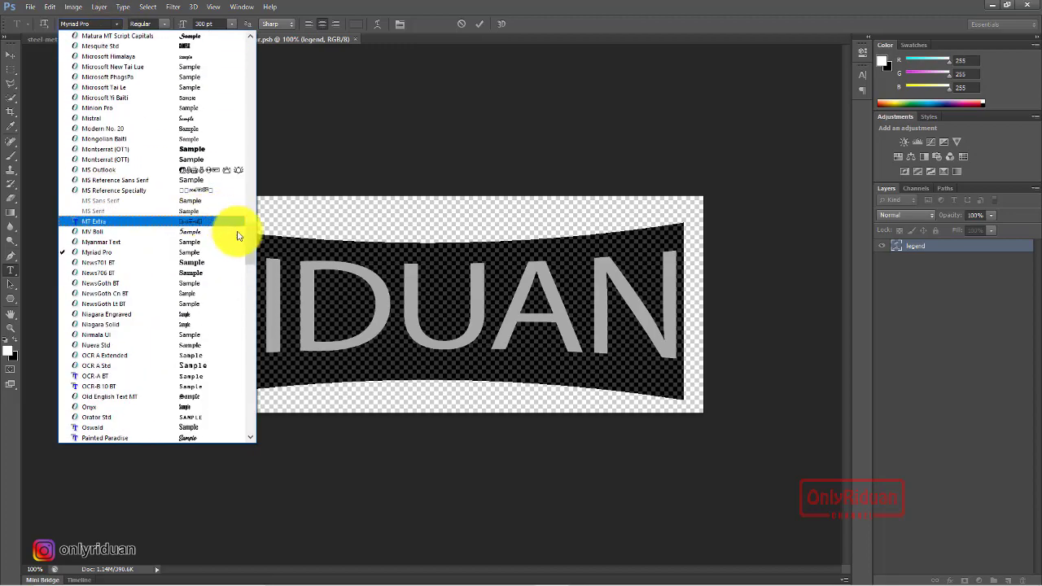
mouse_move(252, 236)
mouse_down()
mouse_move(276, 118)
mouse_move(276, 183)
mouse_up()
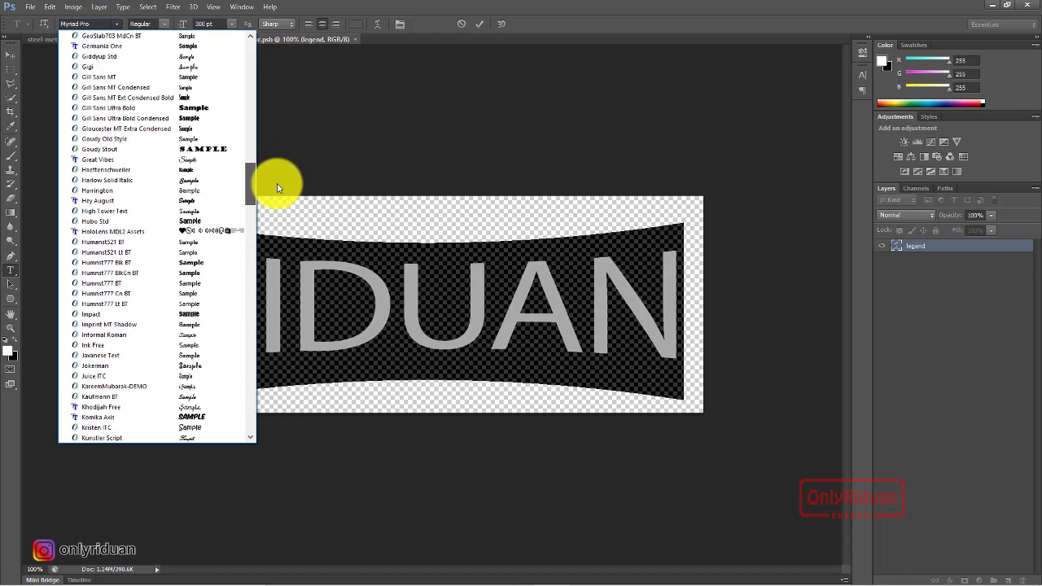
click(132, 314)
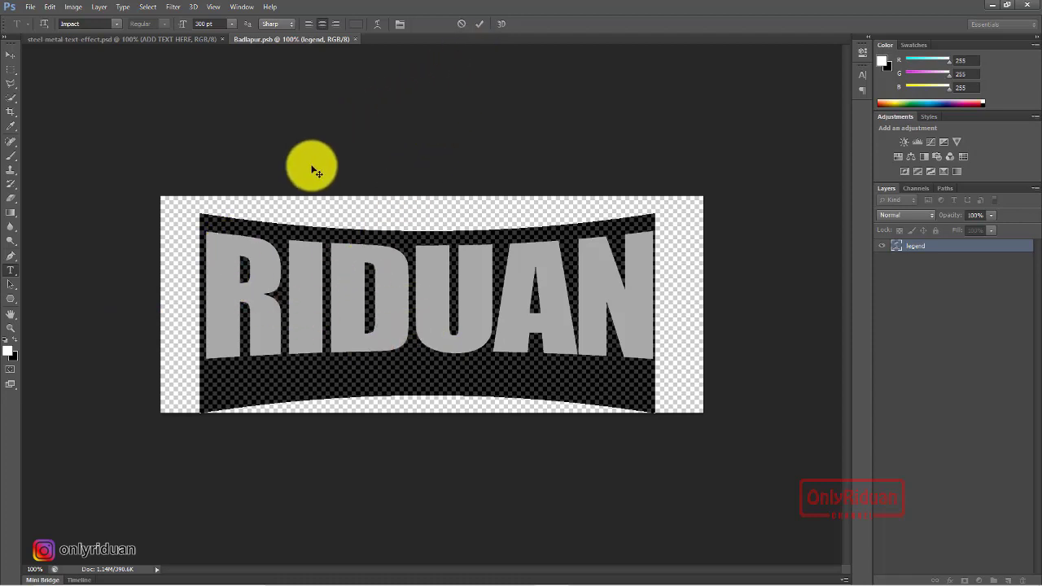
Warp the brand-name text with a Bulge bend of -27.
click(377, 27)
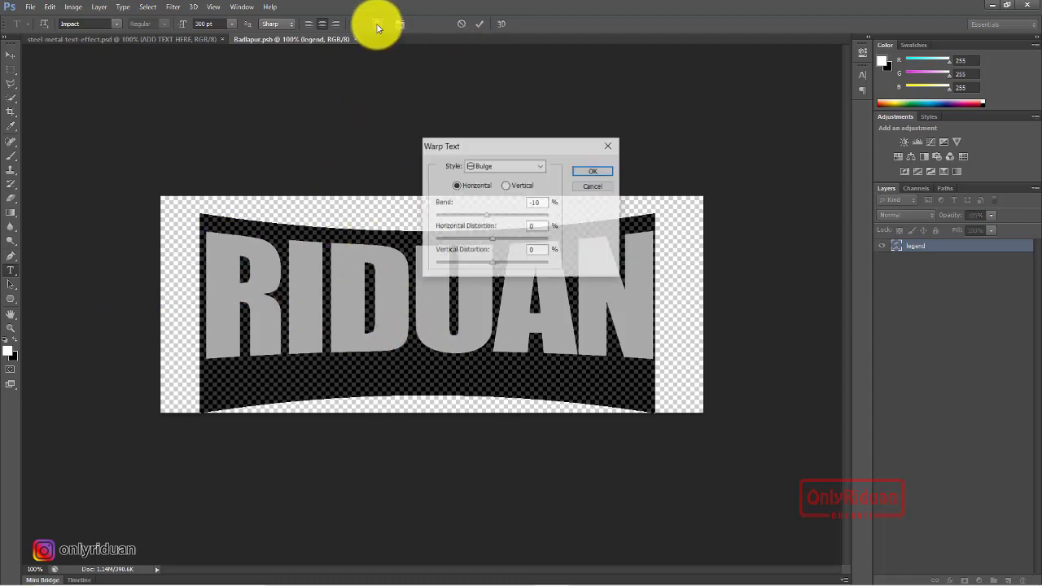
mouse_move(490, 220)
mouse_down()
mouse_move(478, 219)
mouse_move(489, 239)
mouse_up()
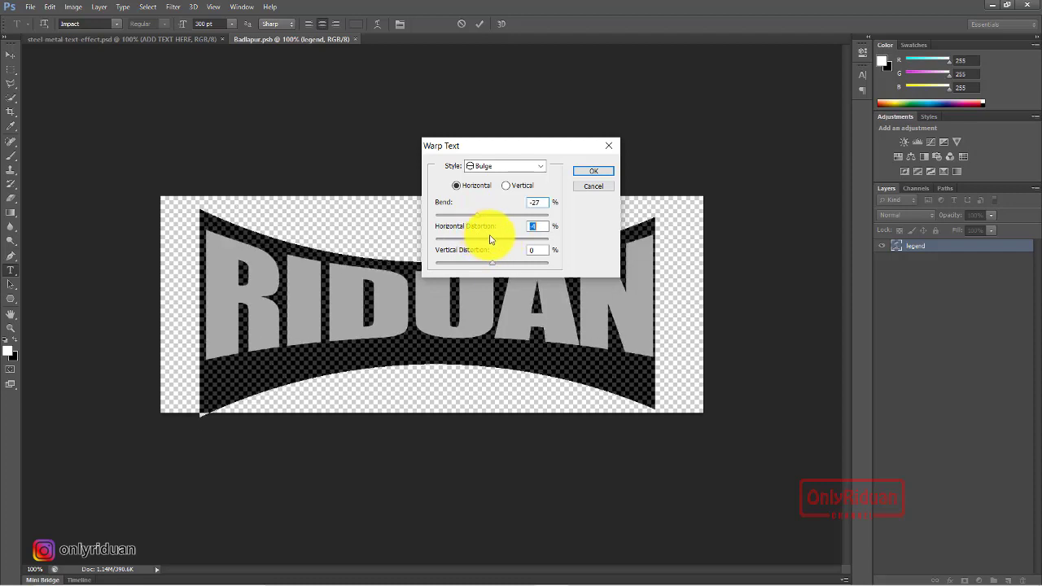
drag(488, 239, 488, 264)
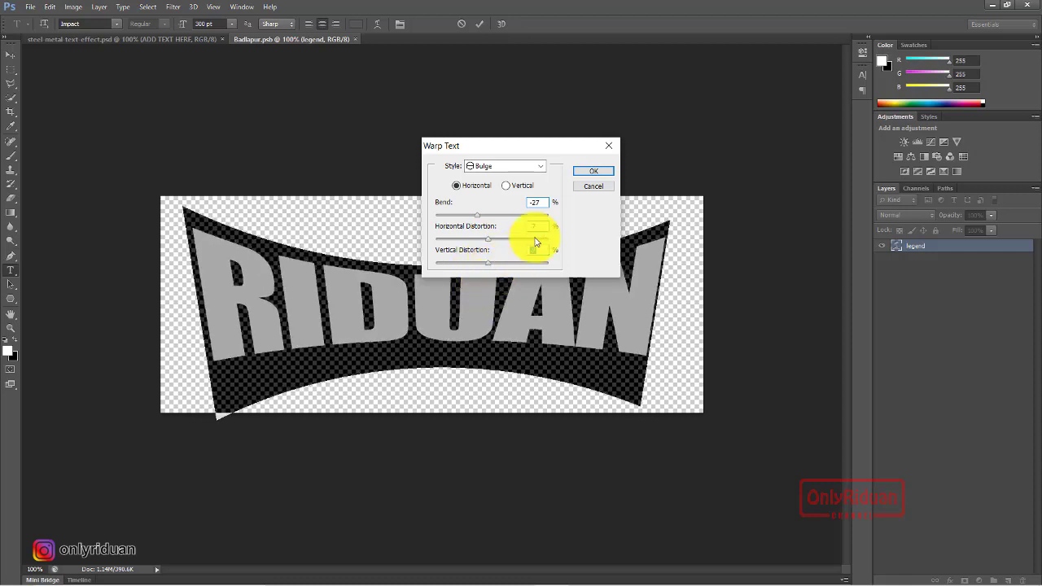
click(591, 173)
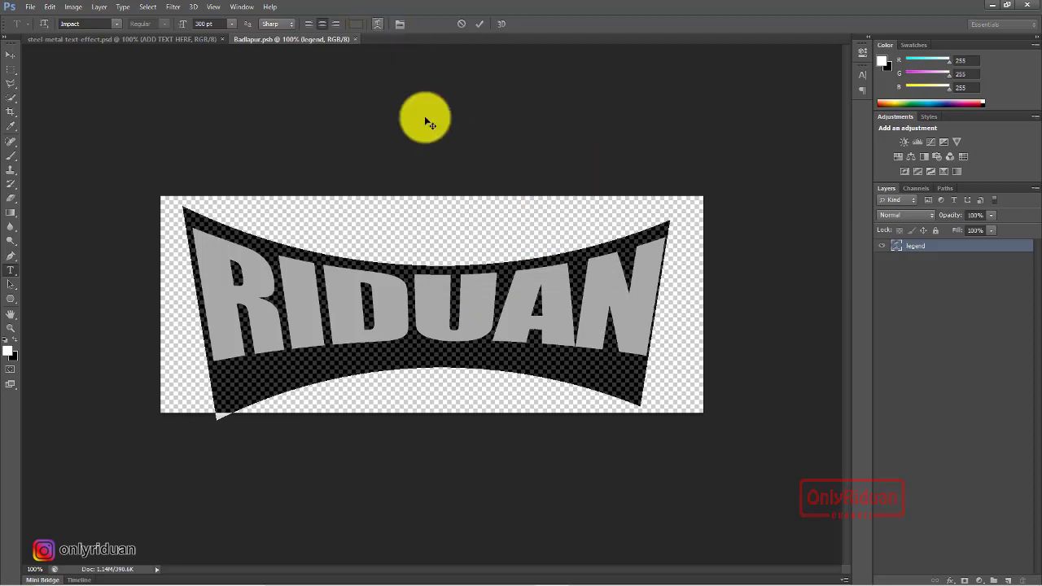
Commit the text, then save and close Badlapur.psb.
click(480, 24)
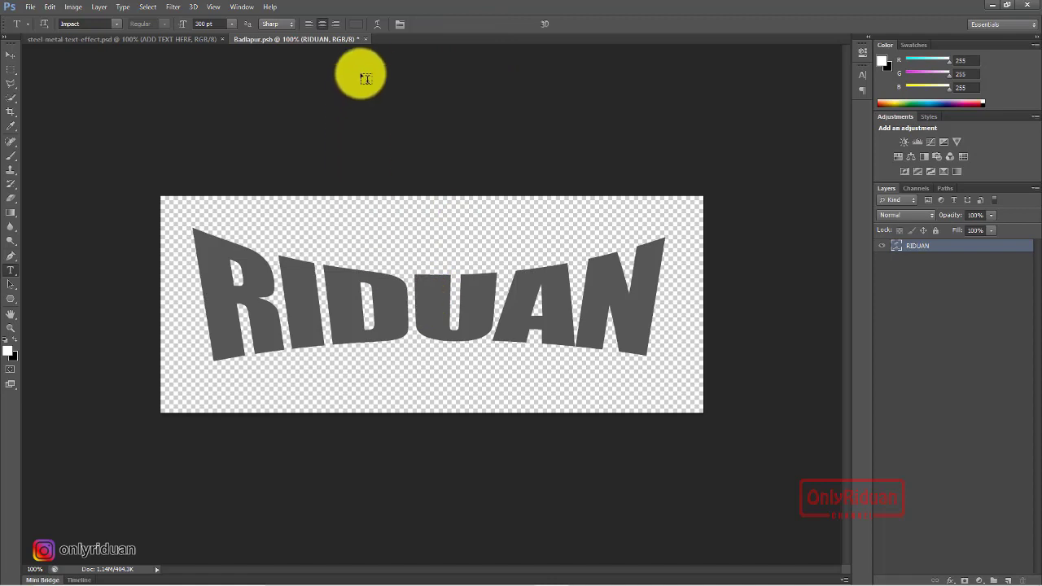
click(365, 39)
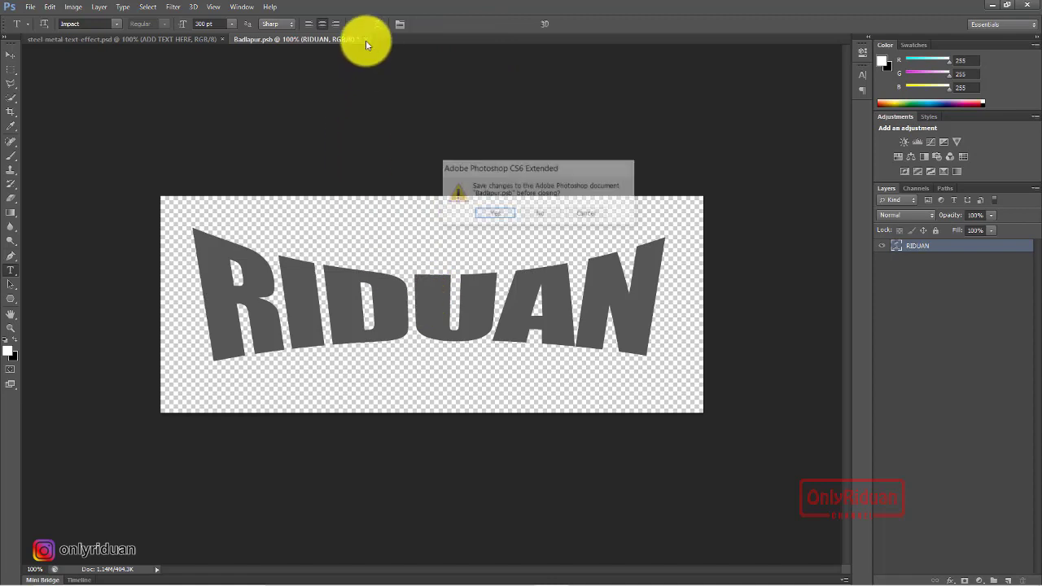
click(492, 215)
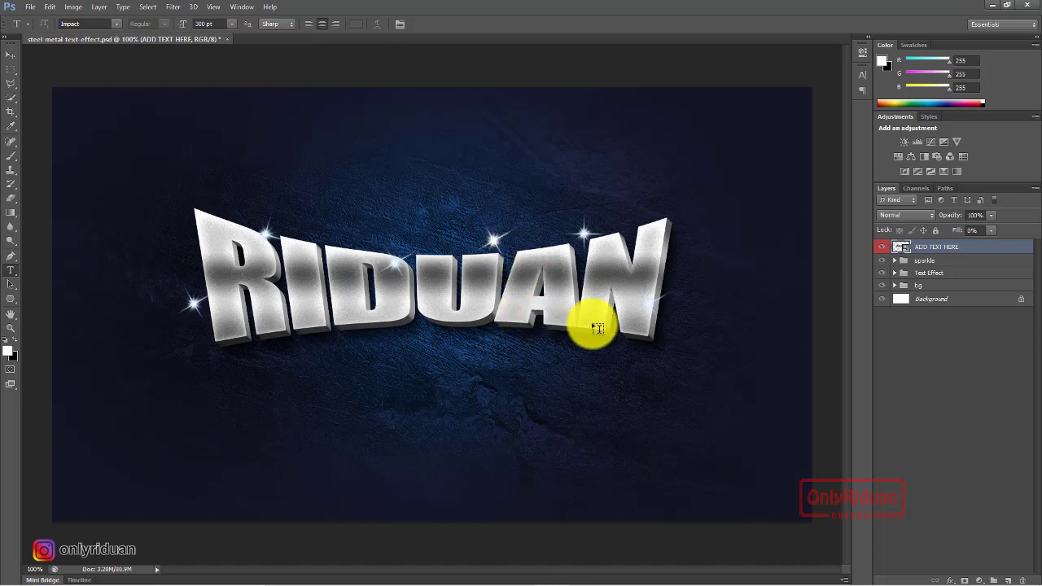
Move the sparkle group to fit the new text and scale it to about 95%.
click(942, 261)
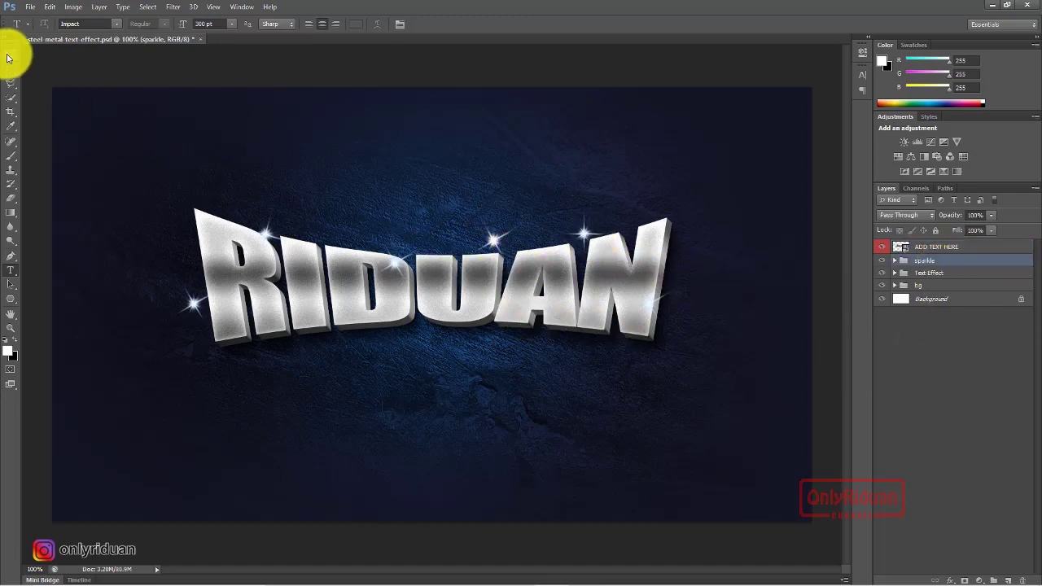
click(10, 54)
drag(587, 265, 592, 250)
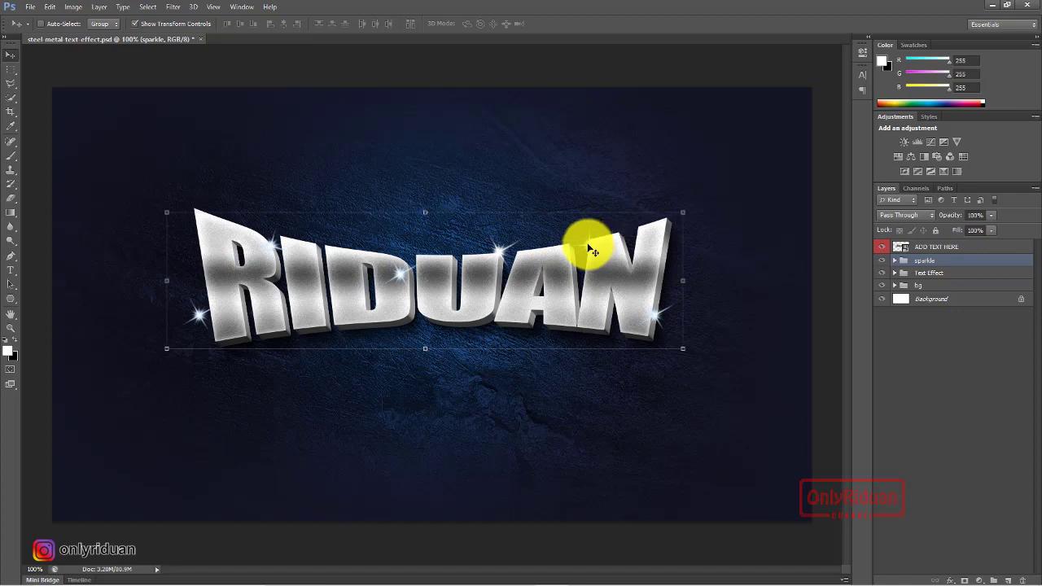
click(170, 348)
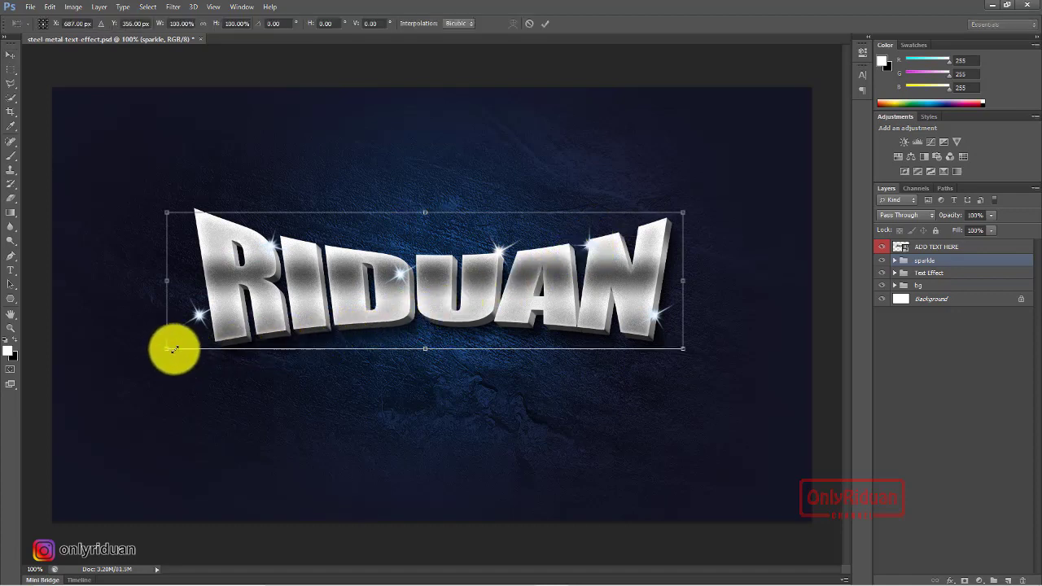
drag(172, 348, 183, 343)
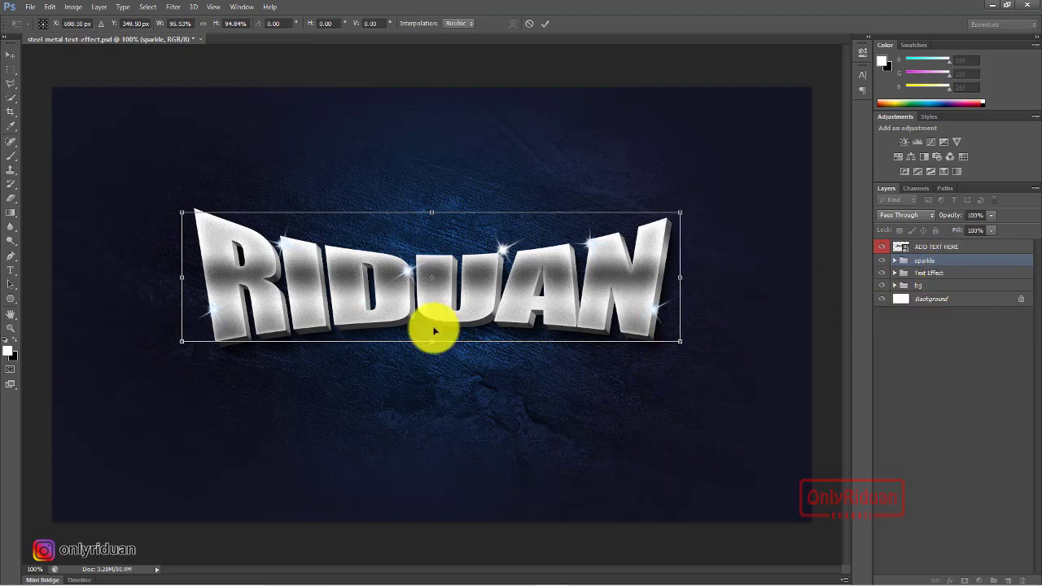
click(545, 23)
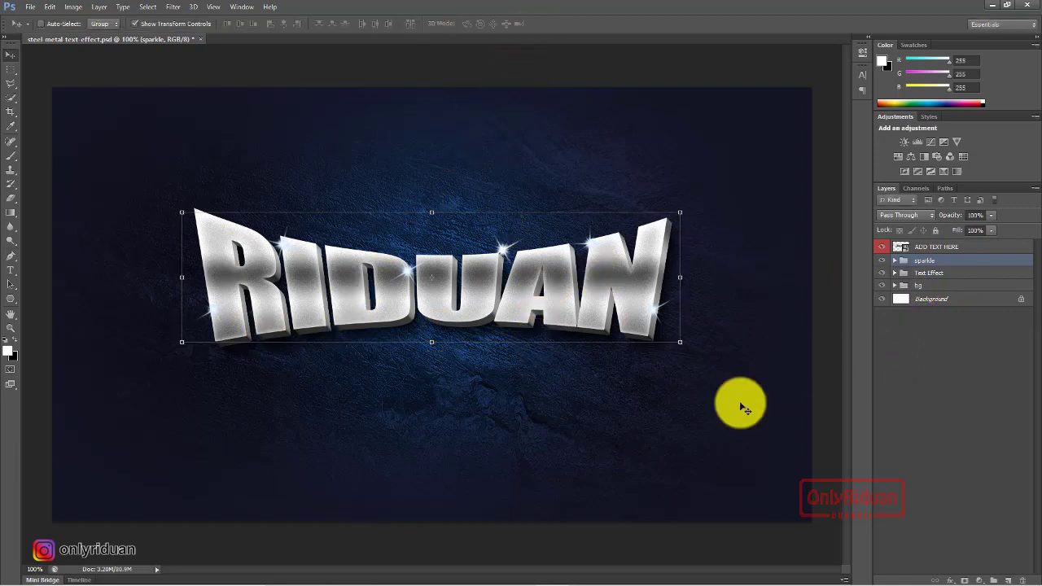
Hide and reshow the bg group and Background layer to check the result.
click(880, 289)
click(882, 299)
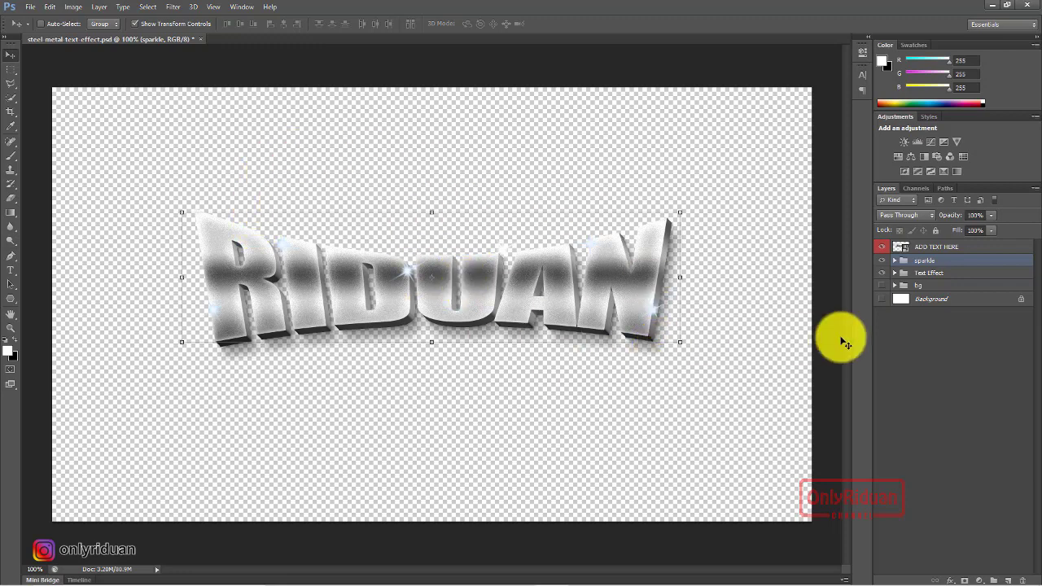
click(882, 299)
click(881, 285)
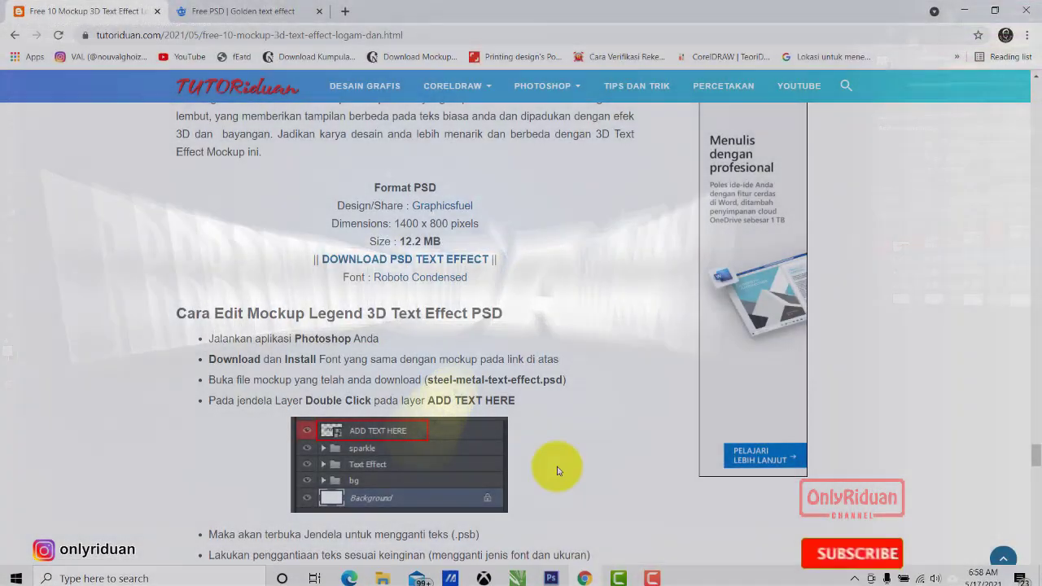
Scroll through the blog tutorial past the Legend mockup steps.
scroll(559, 465, down, 3)
scroll(540, 399, down, 7)
scroll(542, 422, up, 3)
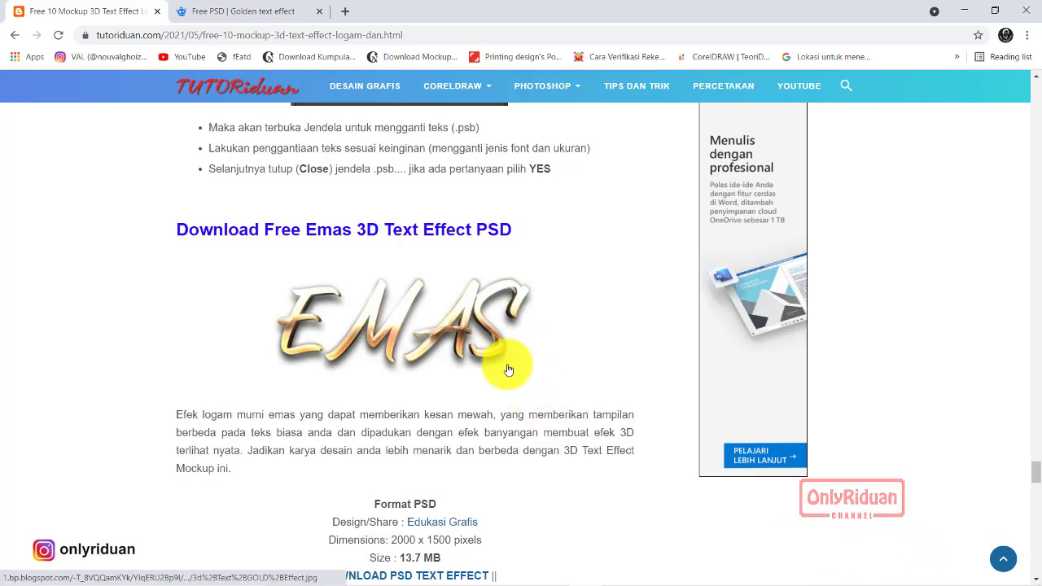
scroll(507, 365, down, 3)
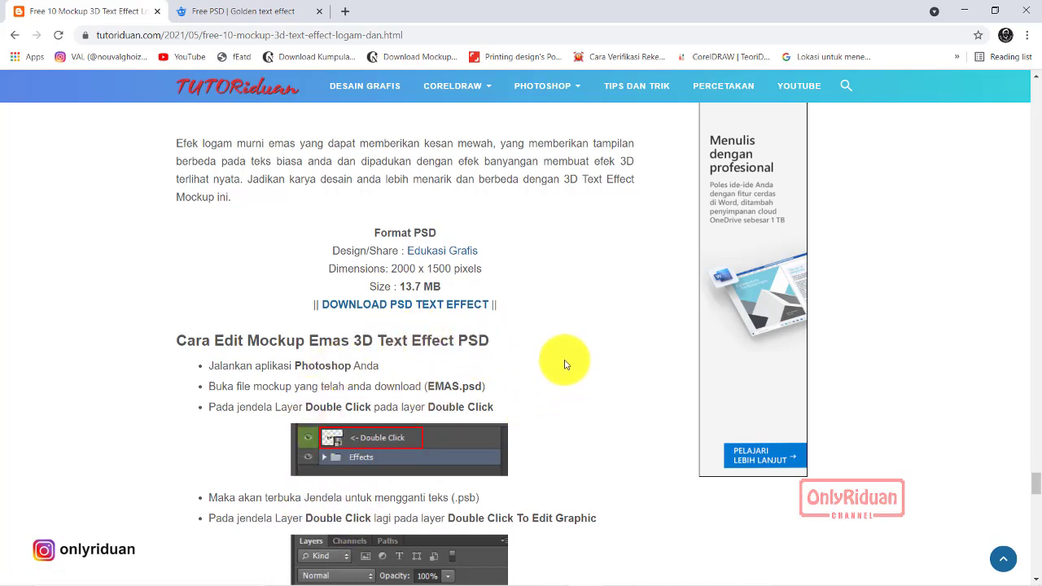
scroll(565, 314, down, 3)
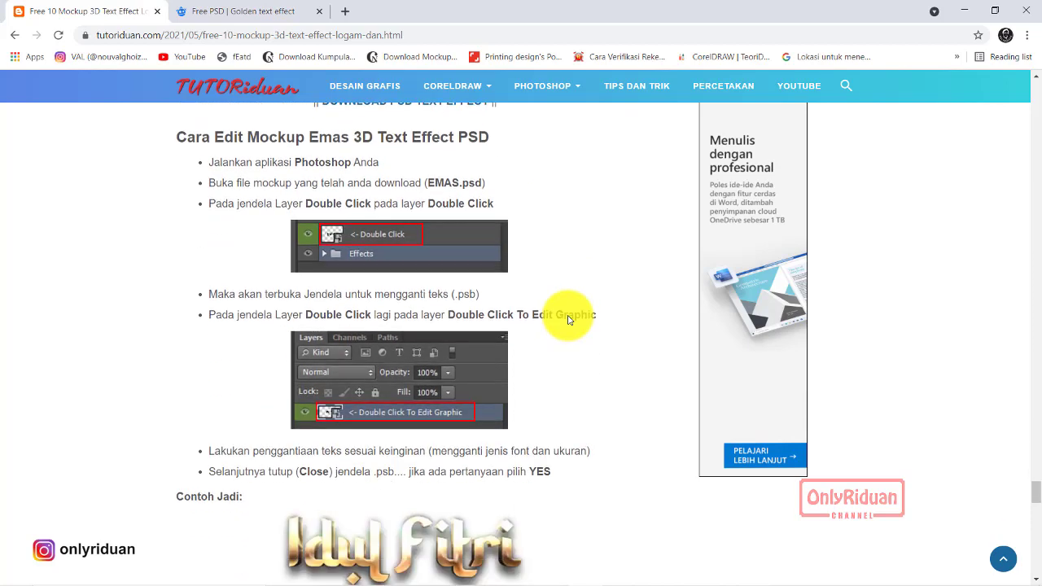
scroll(565, 318, down, 2)
scroll(554, 301, down, 2)
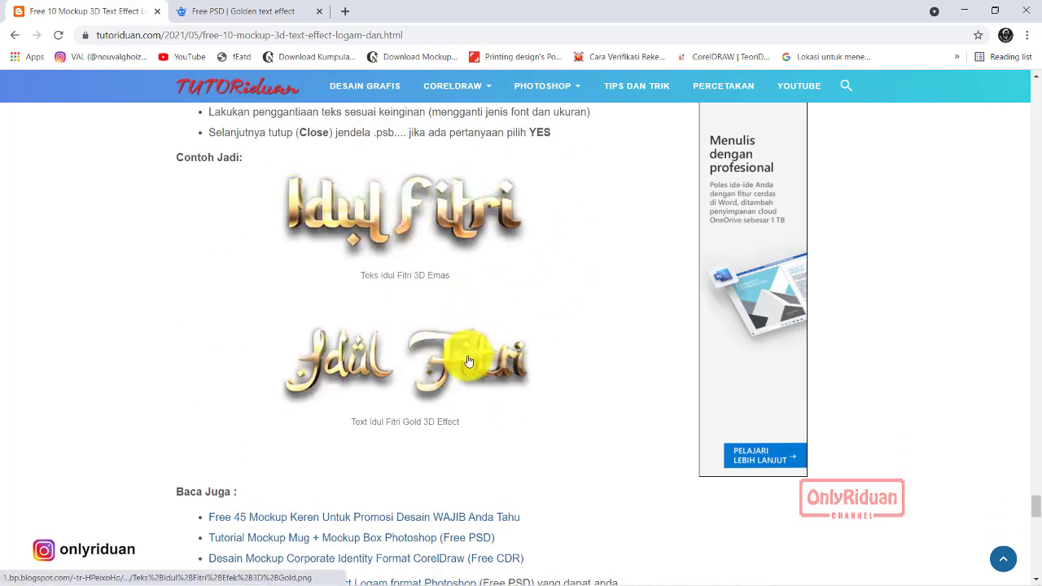
scroll(538, 289, up, 1)
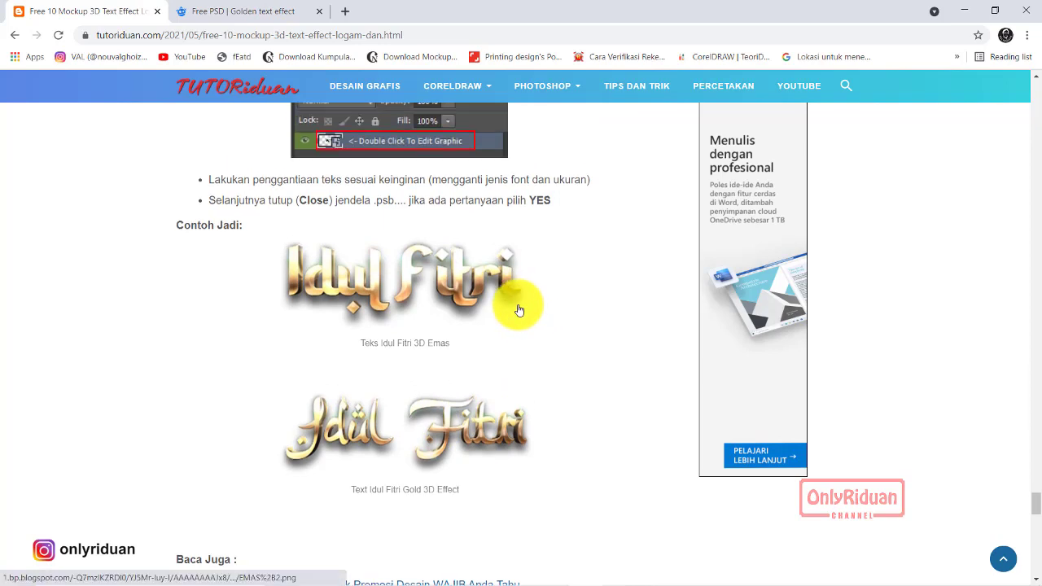
Open EMAS.psd from the 3D Text Mockup > 3d Text GOLD Effect folder.
click(392, 577)
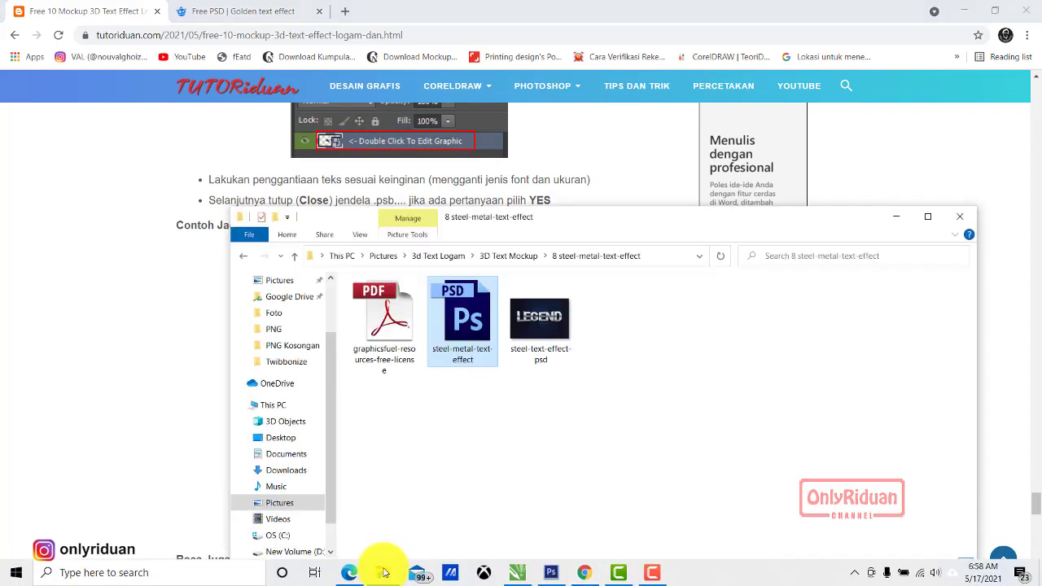
click(243, 257)
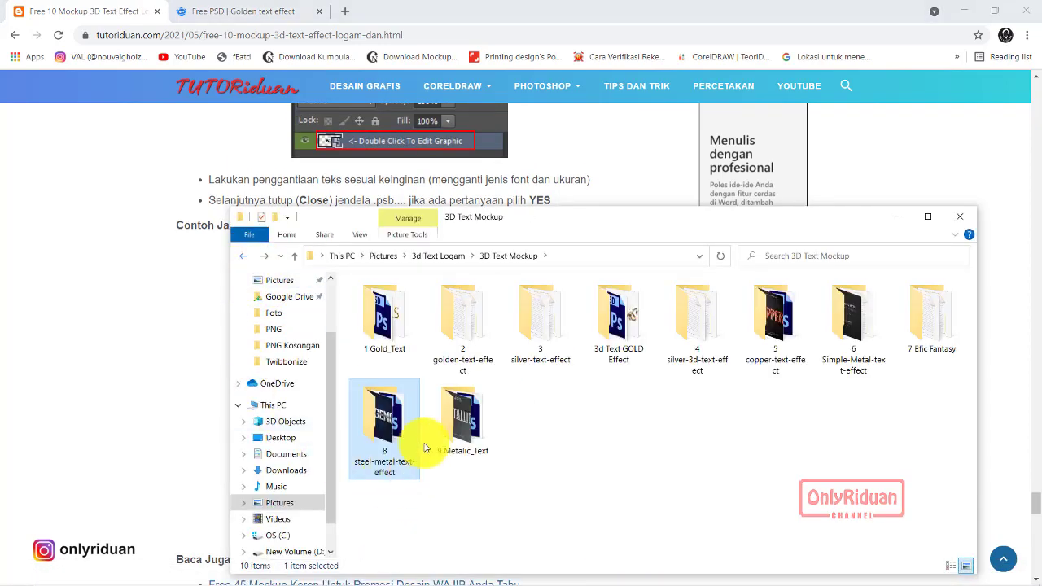
double_click(617, 314)
double_click(452, 310)
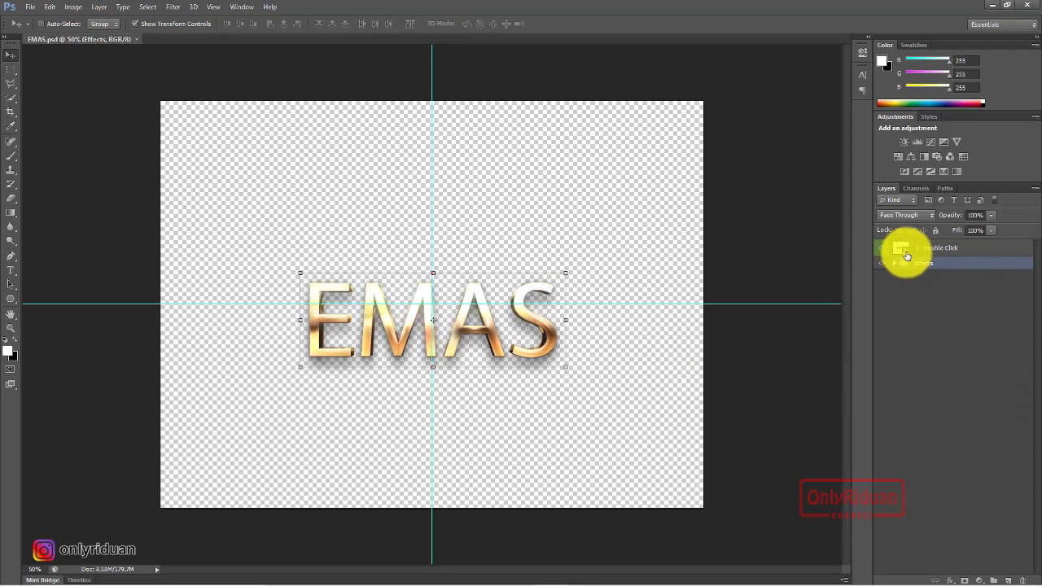
Open the nested Contents2.psb smart object and retype EMAS as 'Idul Fitri', then select all.
double_click(906, 254)
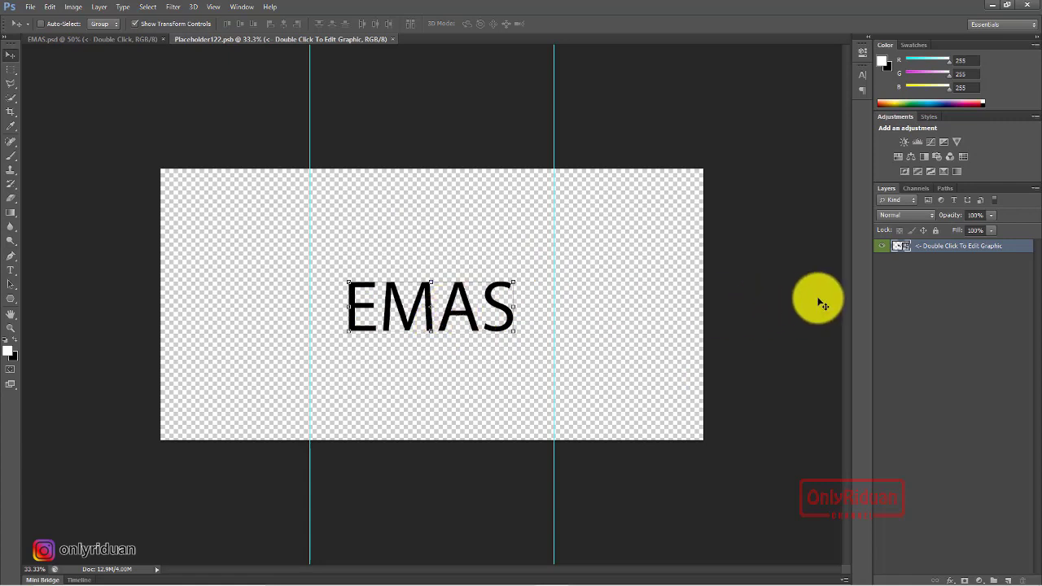
double_click(905, 248)
click(11, 269)
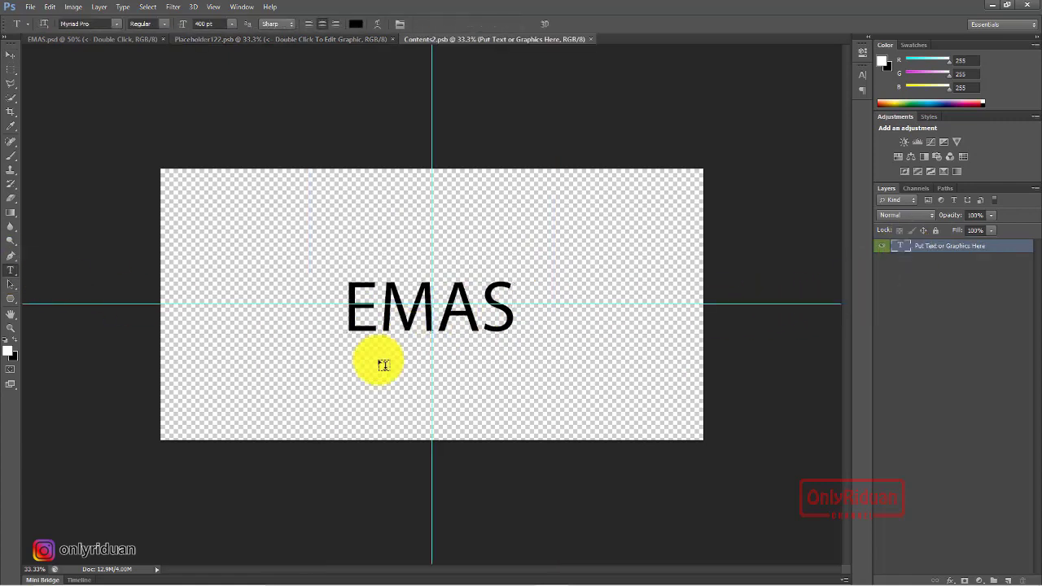
drag(506, 302, 355, 300)
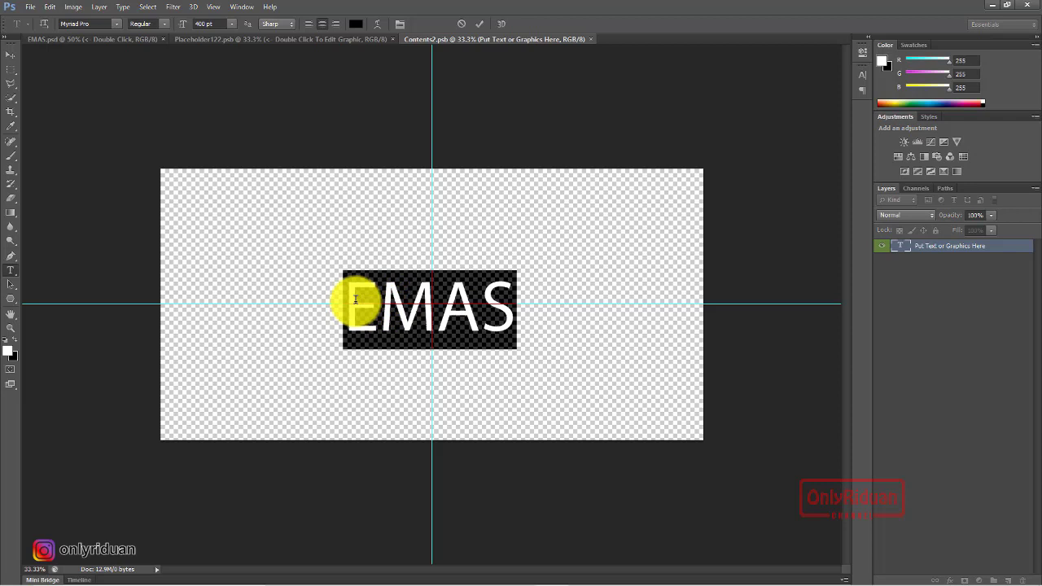
text(Idul )
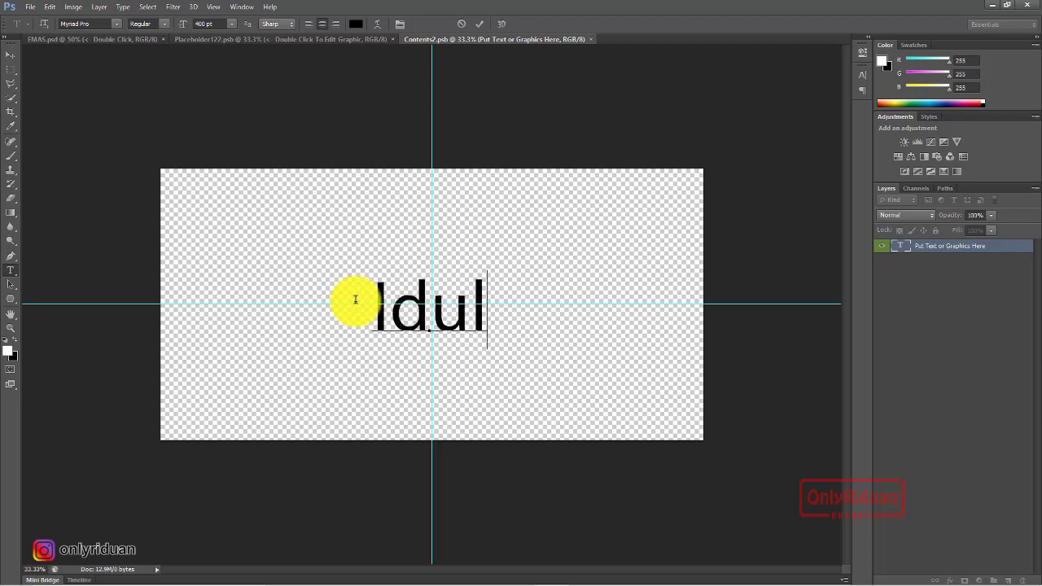
text(Fit)
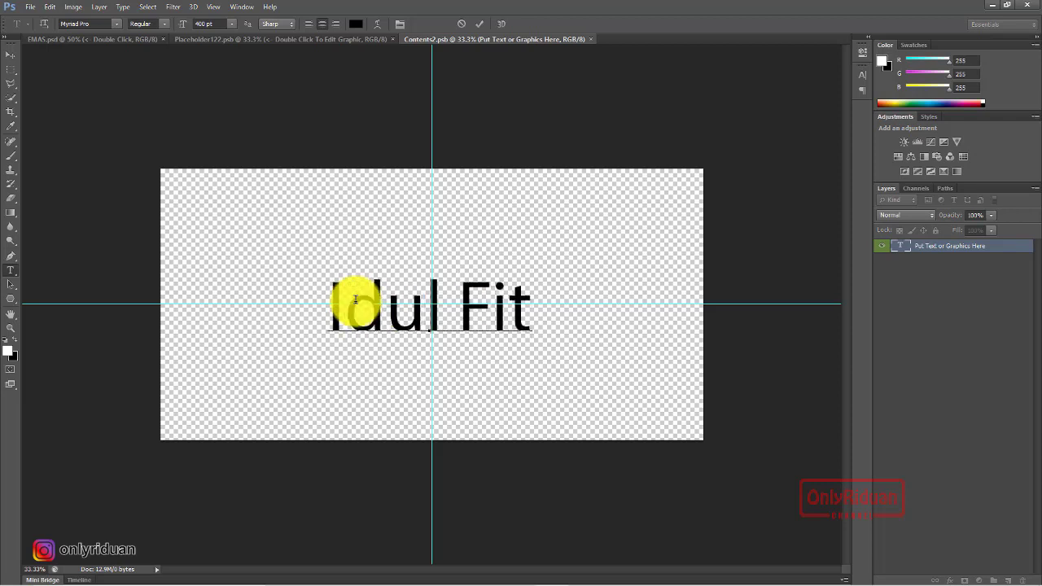
text(ri)
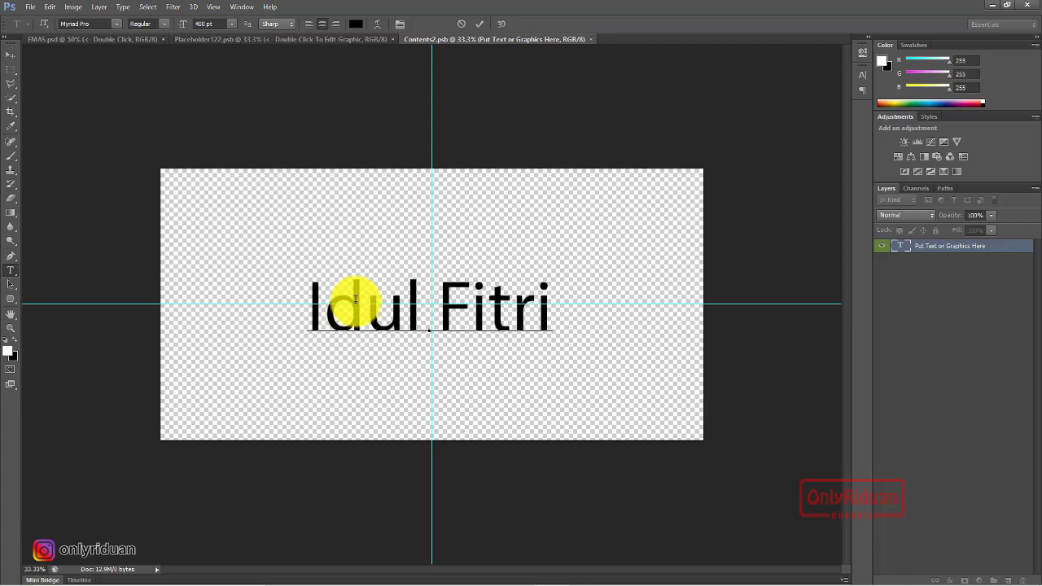
key(ctrl+a)
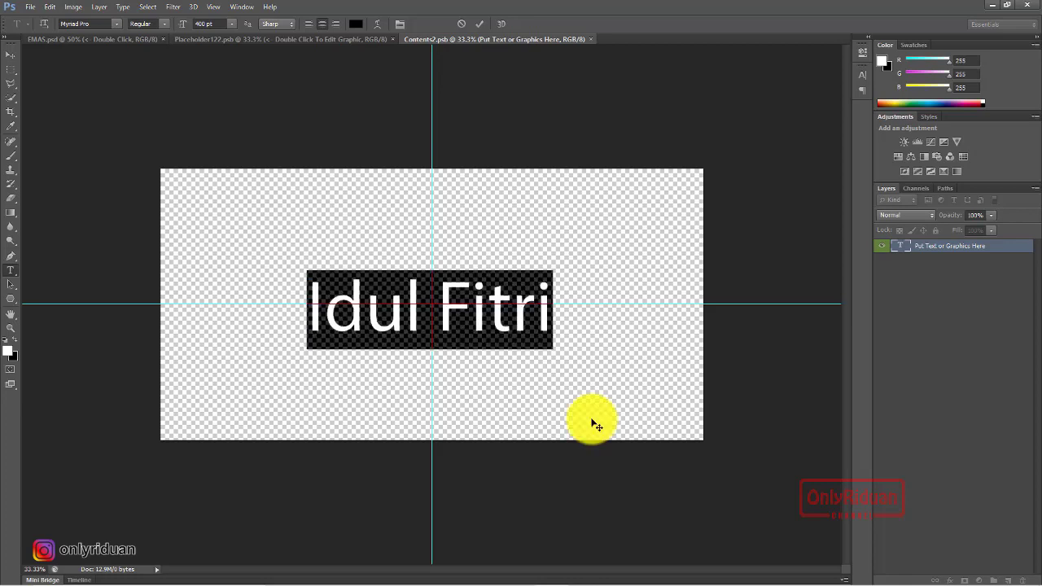
Set the Idul Fitri text to the a Awal Ramadhan font and save Contents2.psb on closing.
click(118, 28)
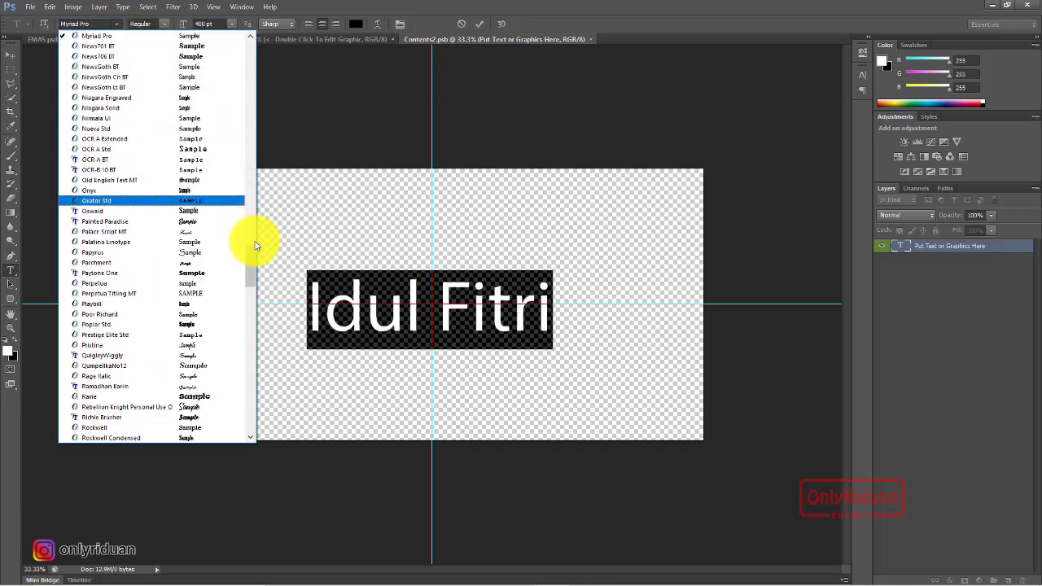
drag(252, 262, 259, 38)
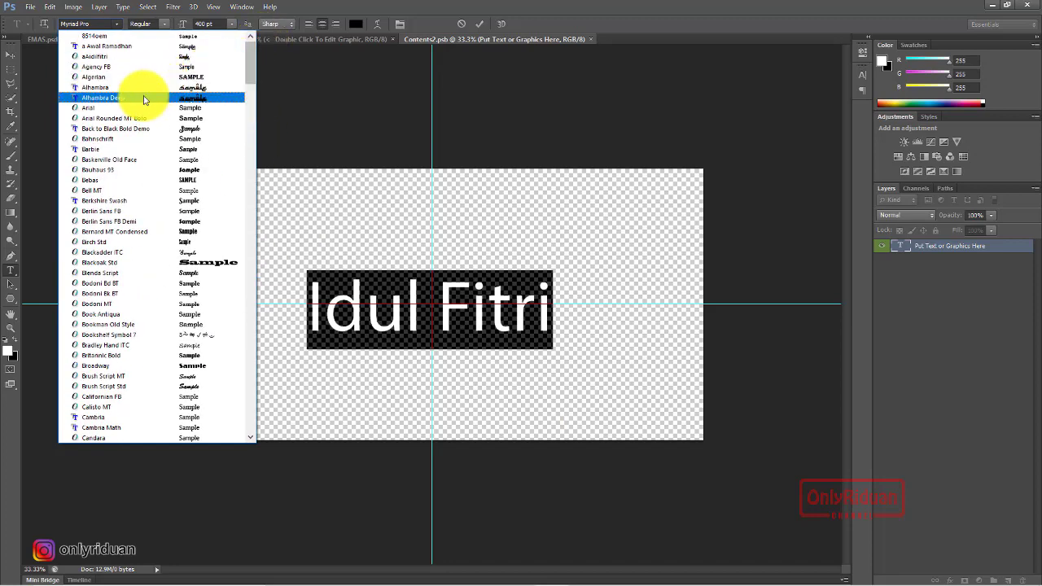
click(128, 46)
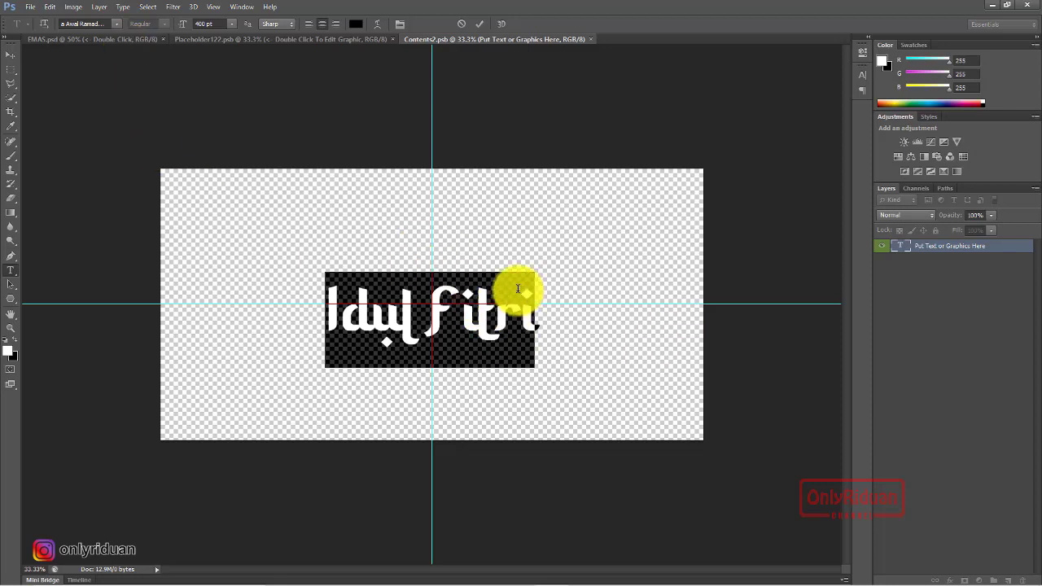
click(479, 24)
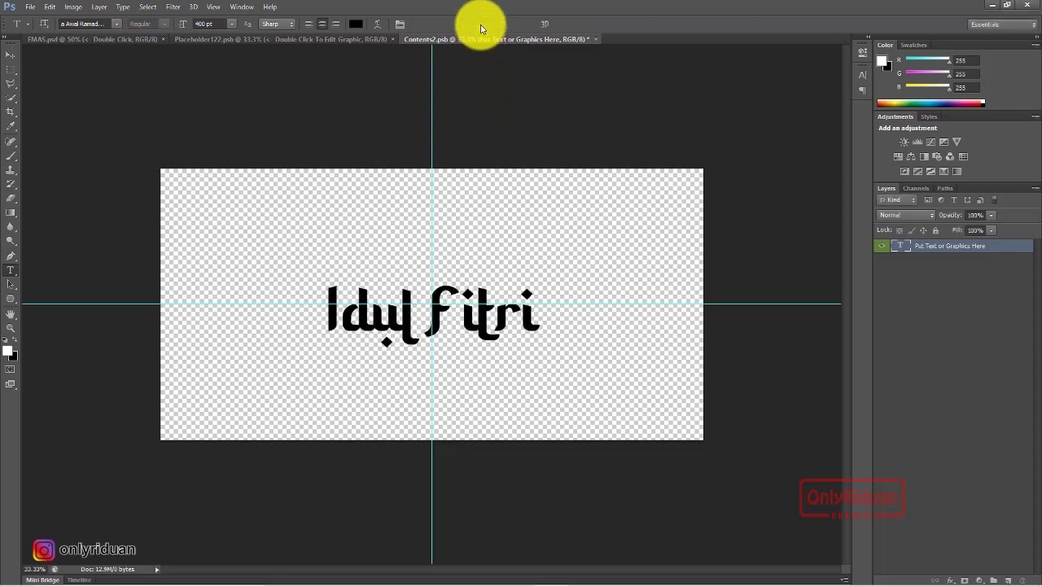
click(595, 39)
click(492, 214)
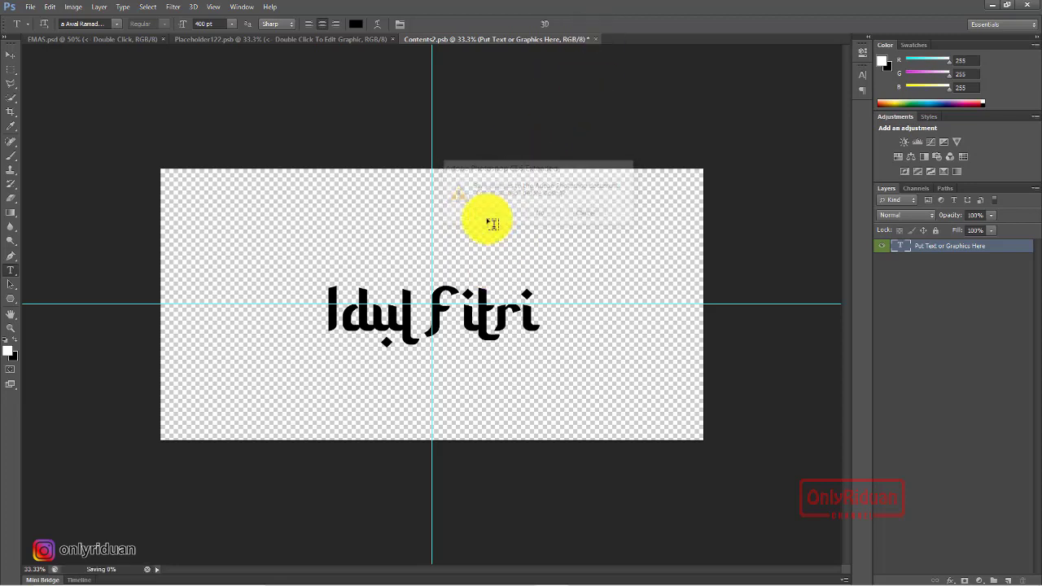
Save Placeholder122 into the mockup and export it as Idul Fitri.png with default PNG options.
click(399, 39)
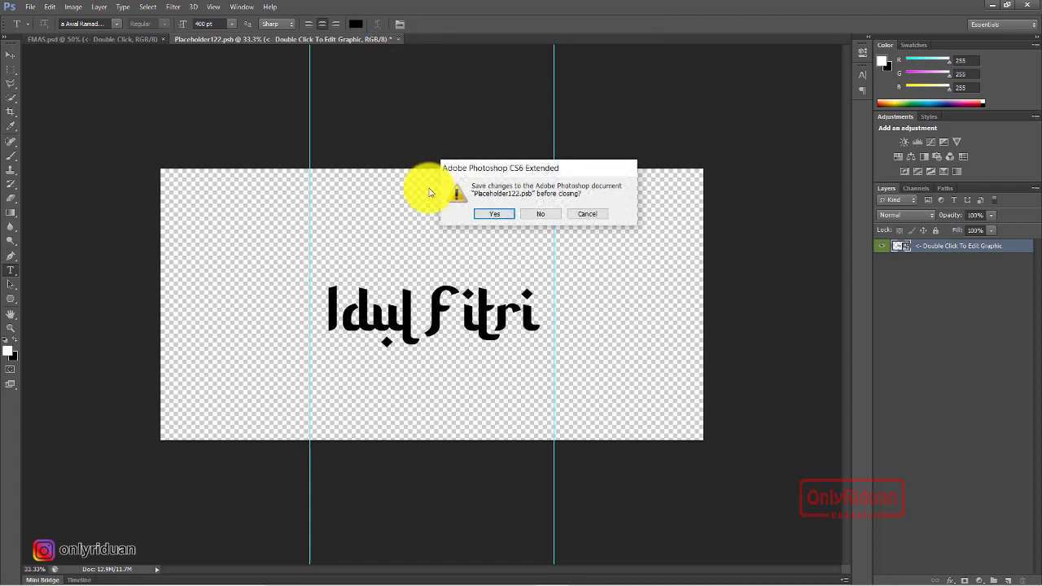
click(497, 214)
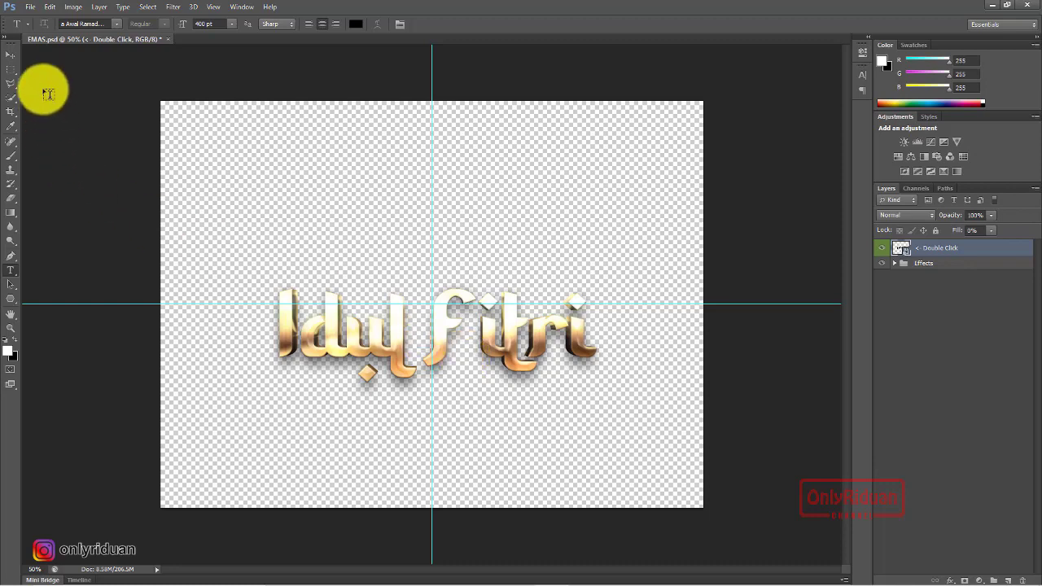
click(34, 8)
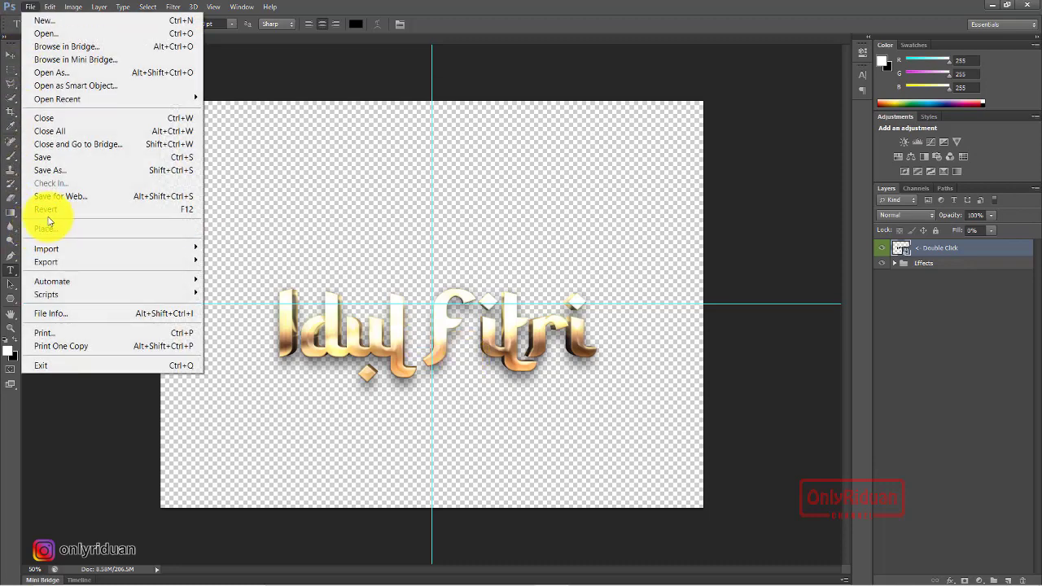
click(61, 171)
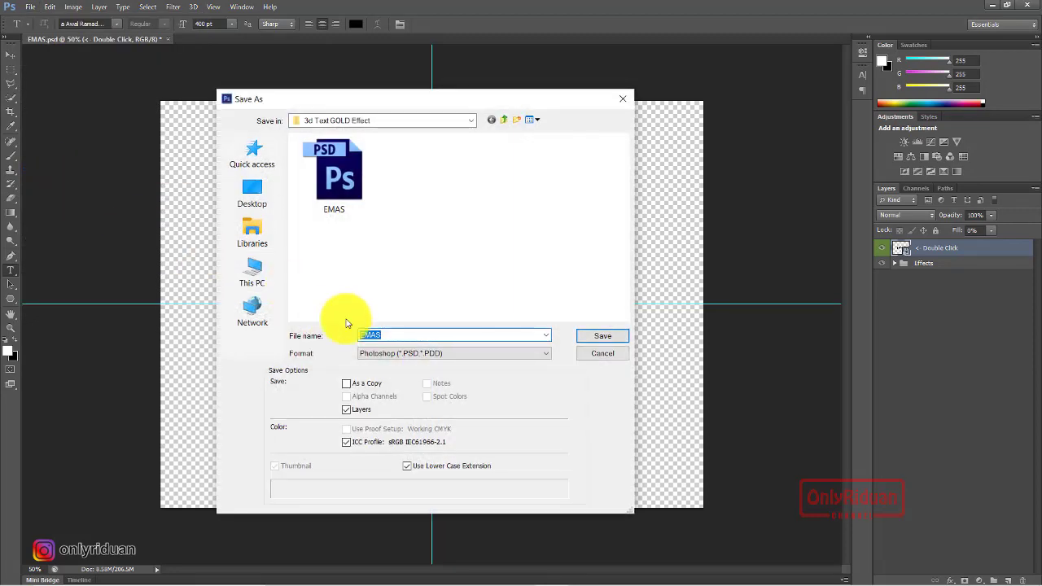
click(432, 355)
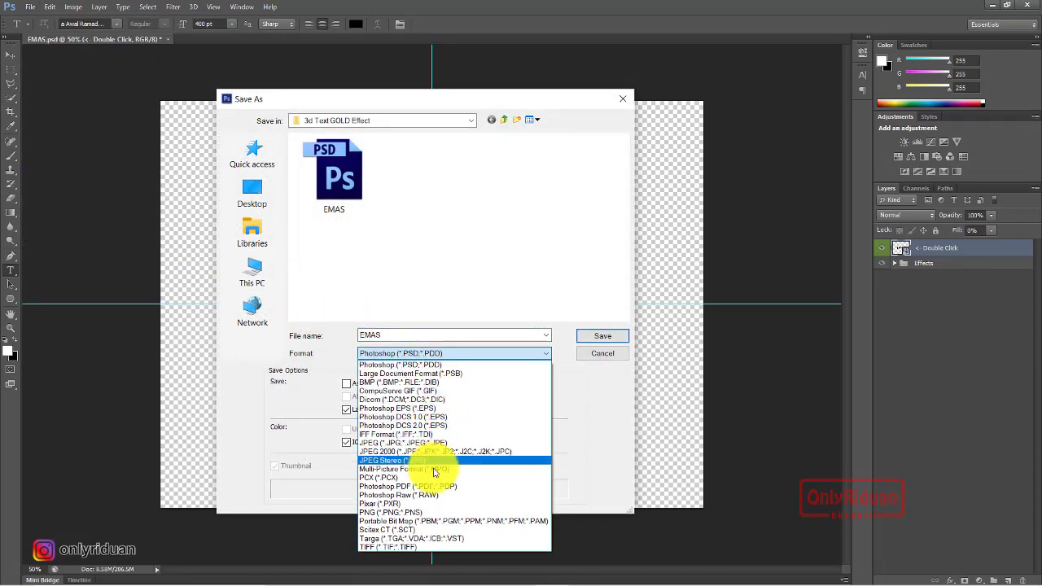
click(416, 513)
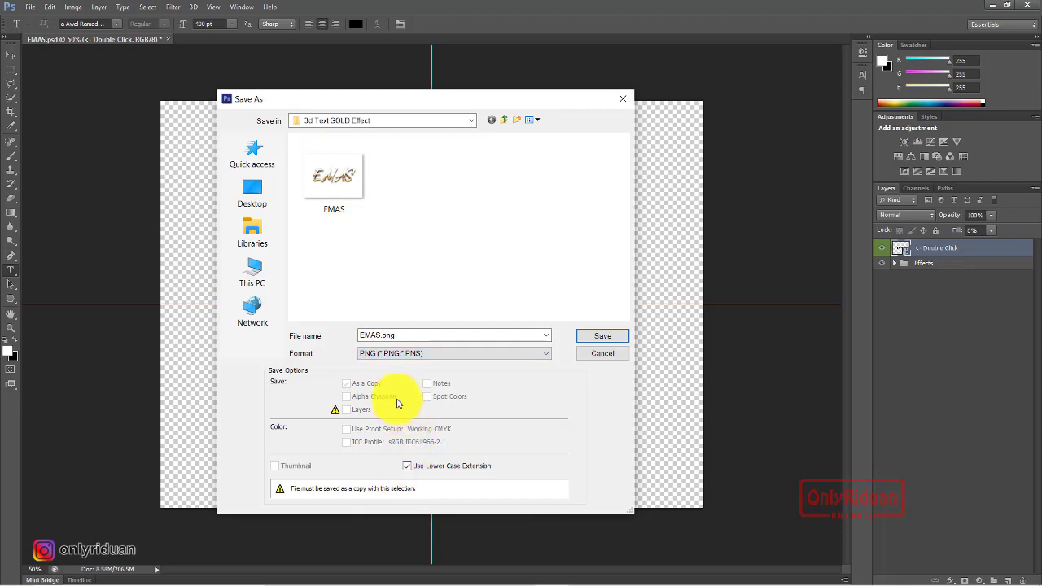
double_click(396, 336)
text(Idul Fitri)
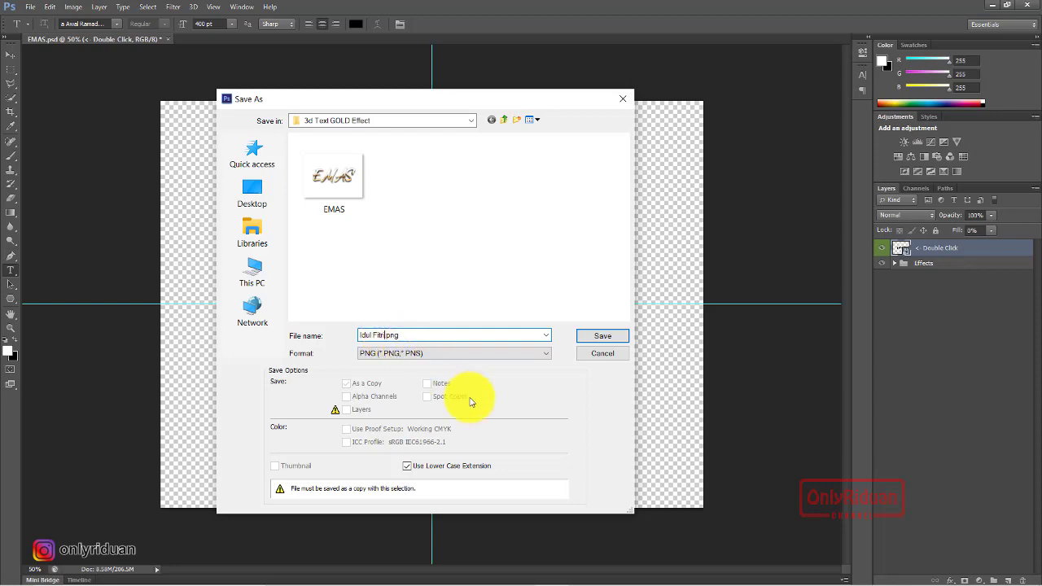
click(609, 338)
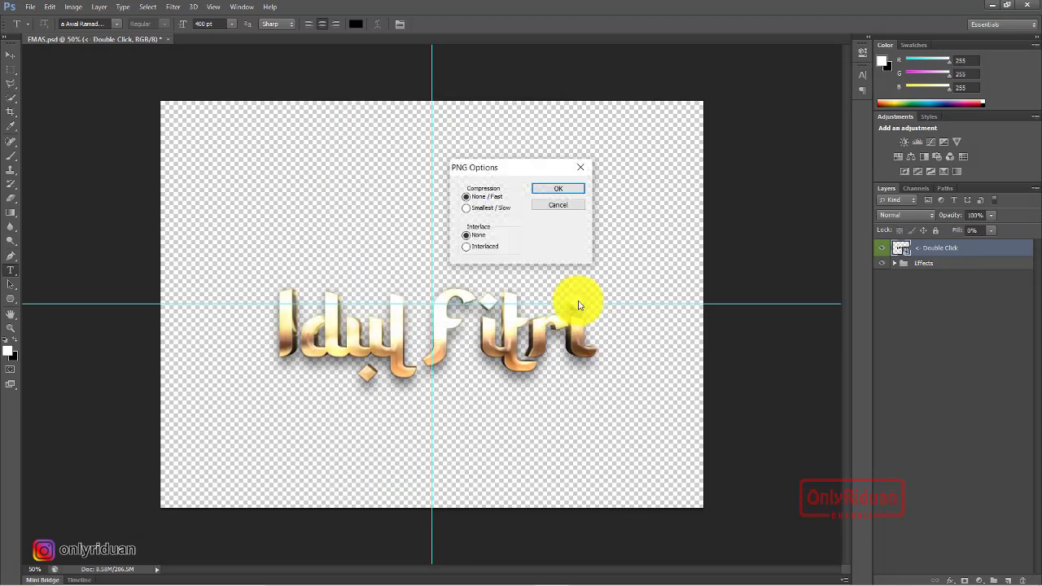
click(556, 192)
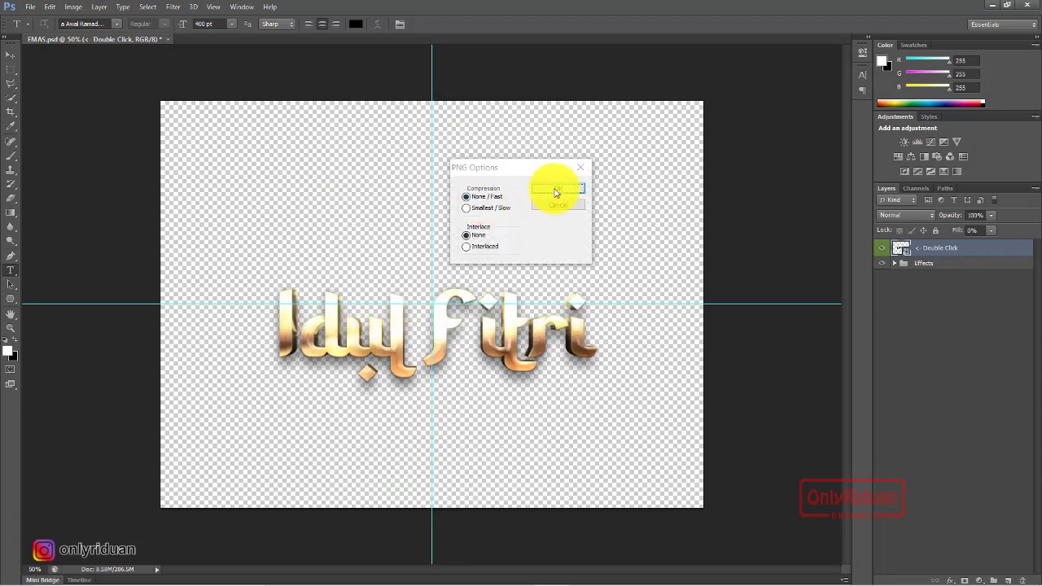
click(525, 574)
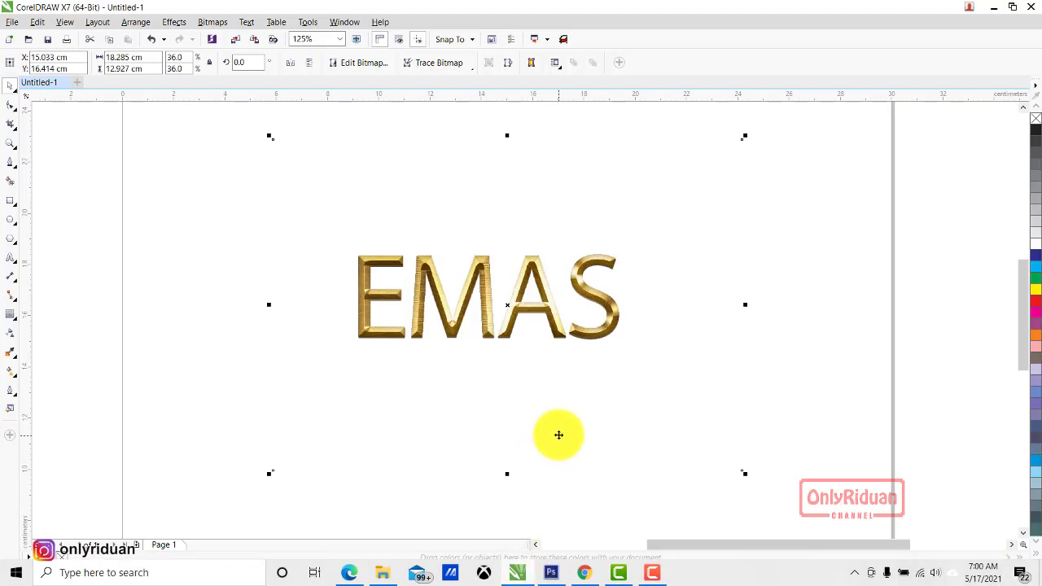
Replace the gold EMAS image in CorelDRAW with Idul Fitri.png from the 3d Text GOLD Effect folder.
key(Delete)
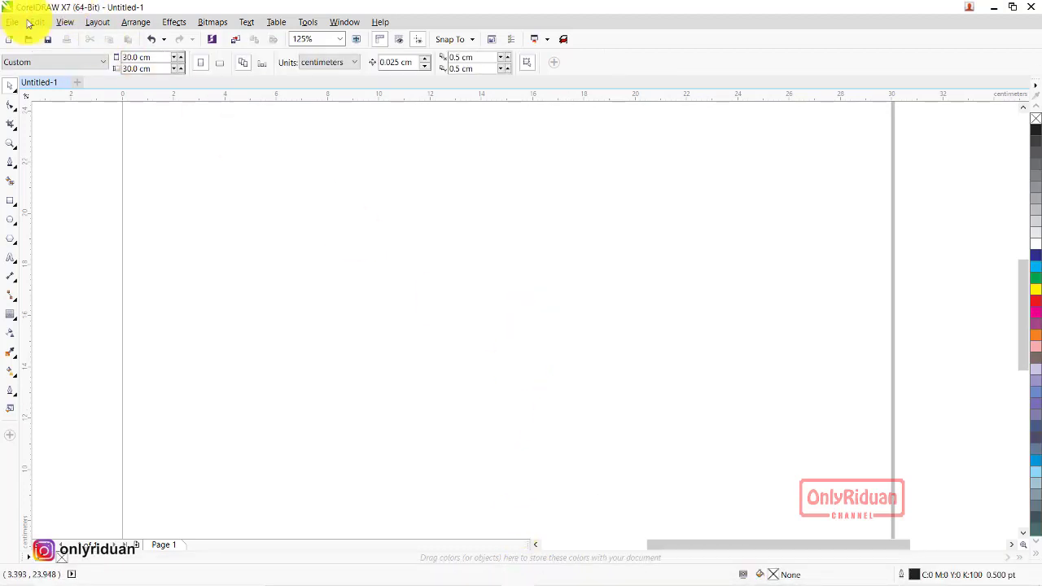
click(12, 22)
click(65, 220)
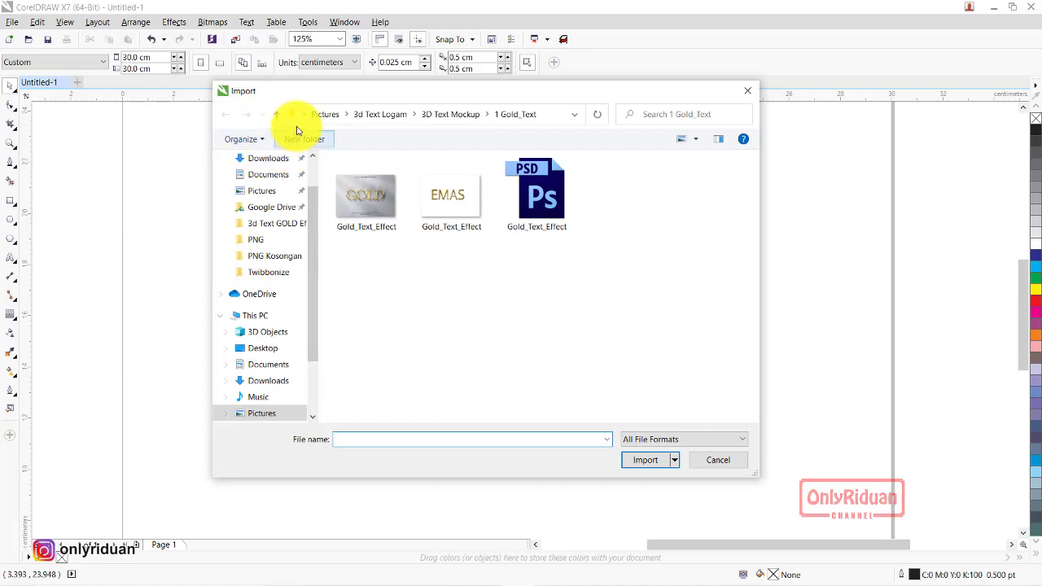
click(277, 115)
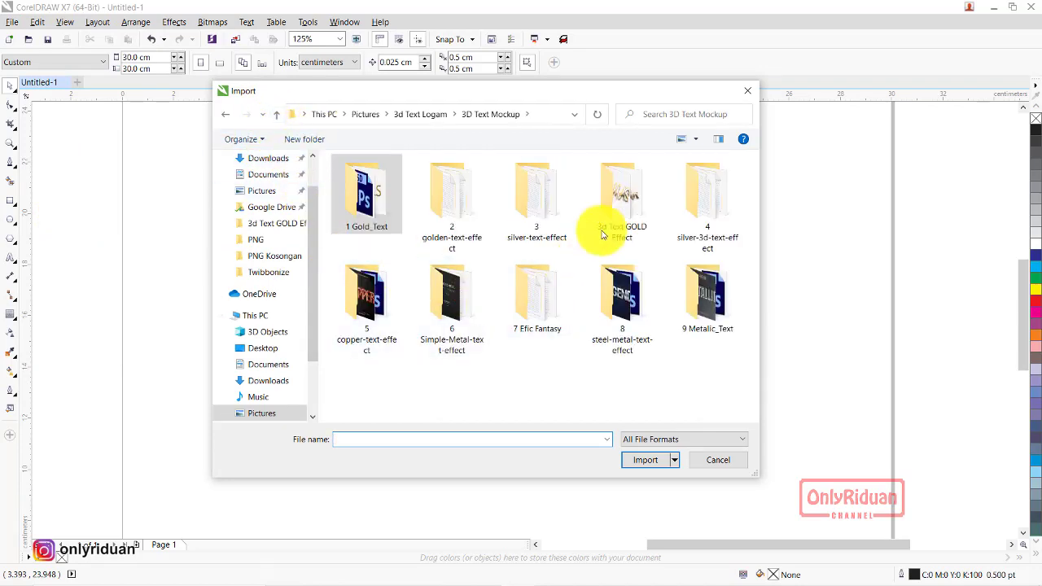
double_click(614, 207)
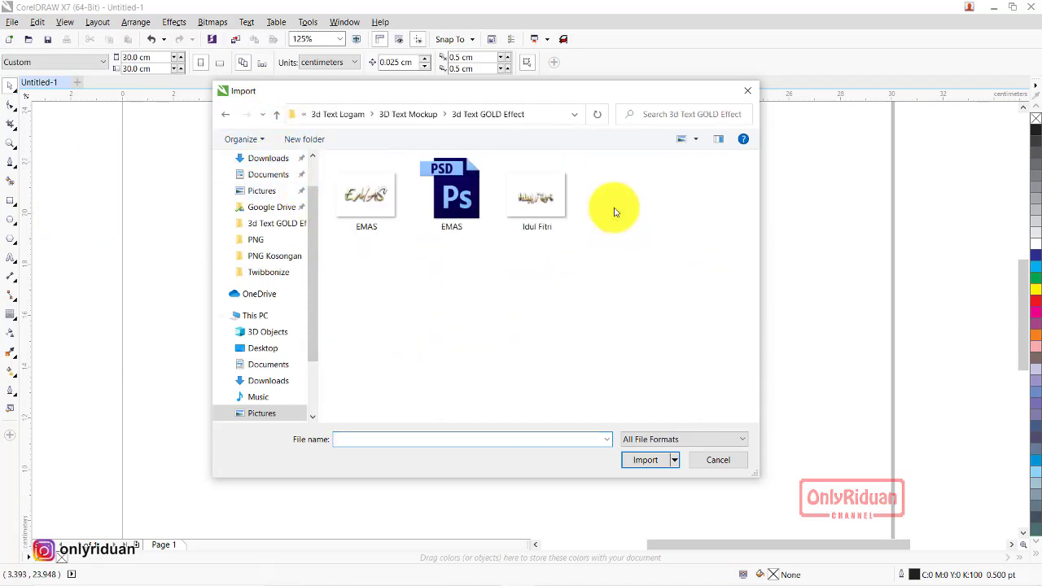
click(537, 195)
click(645, 460)
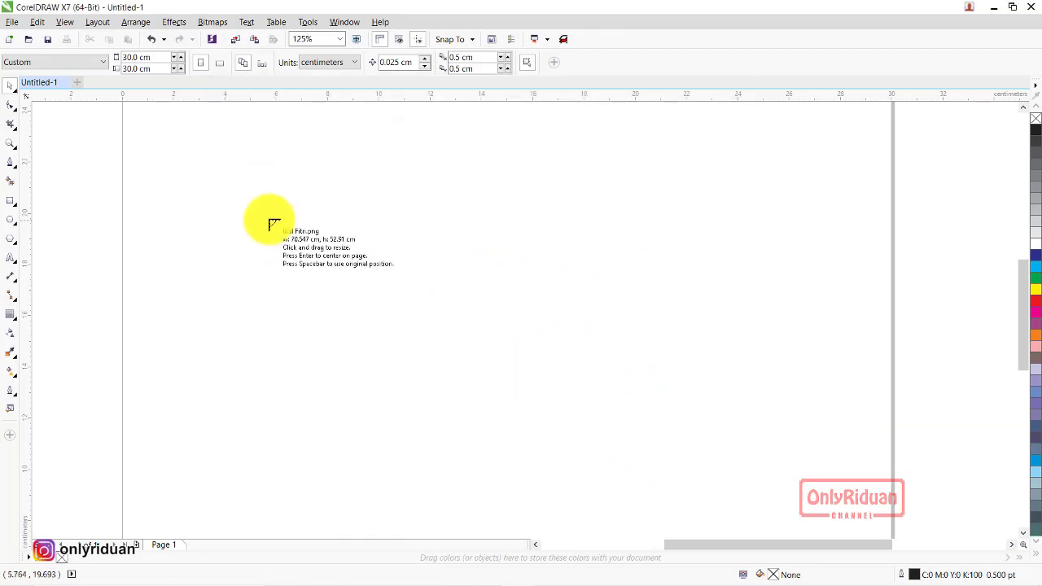
drag(267, 217, 854, 490)
Zoom in and out to inspect the Idul Fitri image, then minimize CorelDRAW.
scroll(504, 379, up, 3)
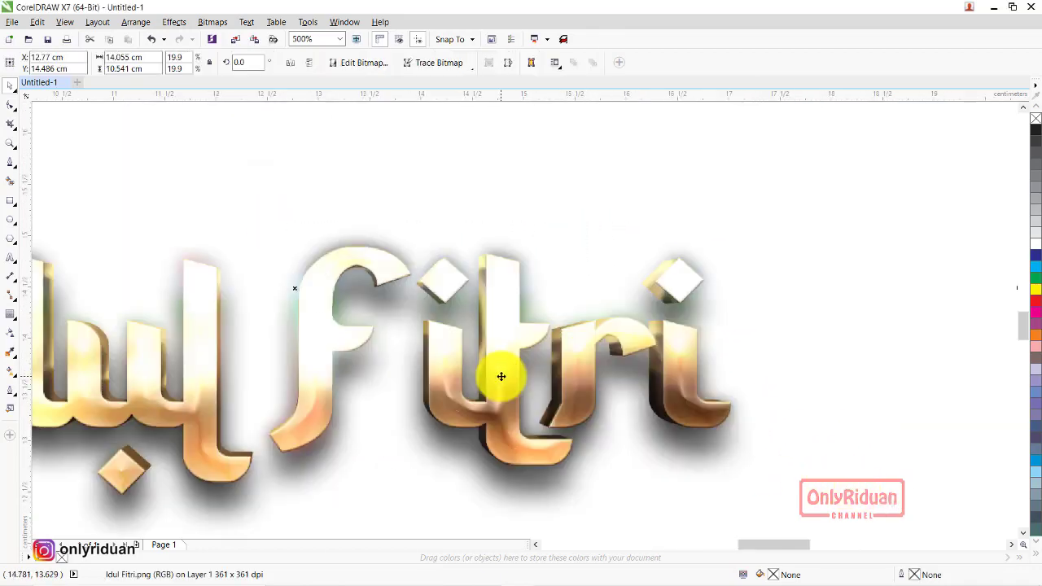
scroll(499, 377, down, 1)
scroll(472, 376, down, 2)
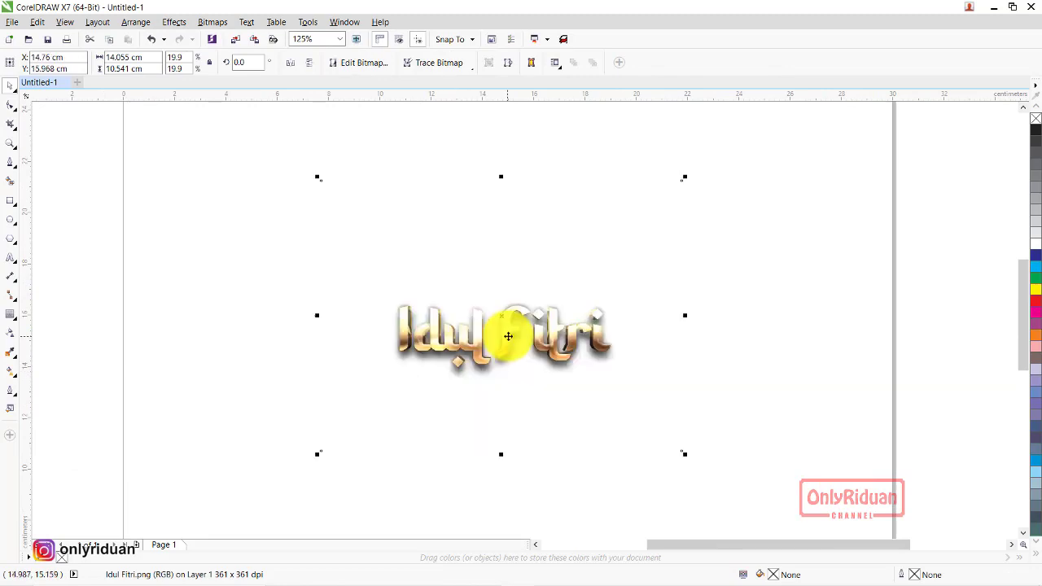
scroll(507, 336, down, 1)
scroll(507, 333, up, 1)
scroll(508, 335, up, 1)
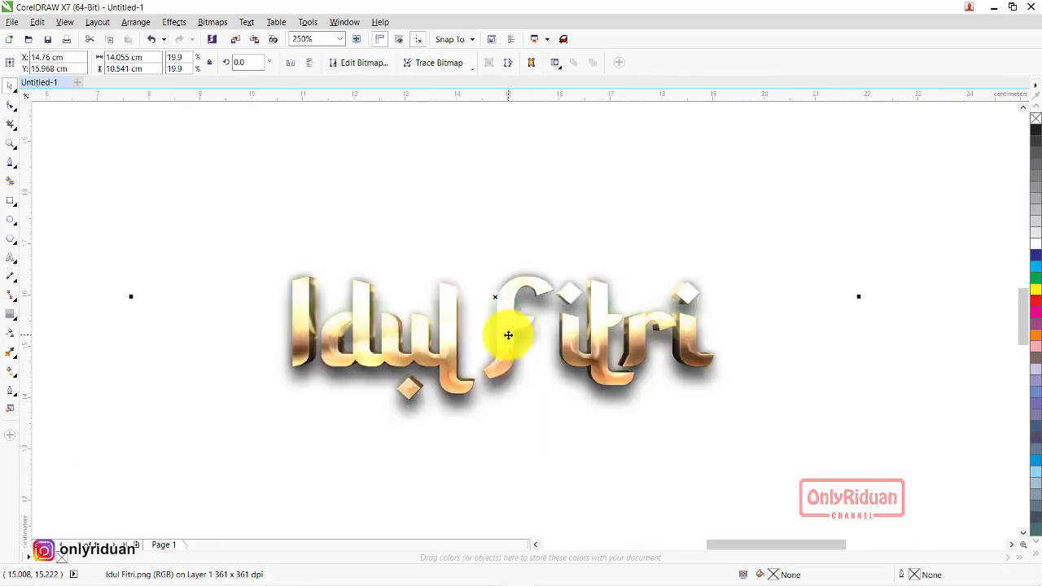
click(993, 6)
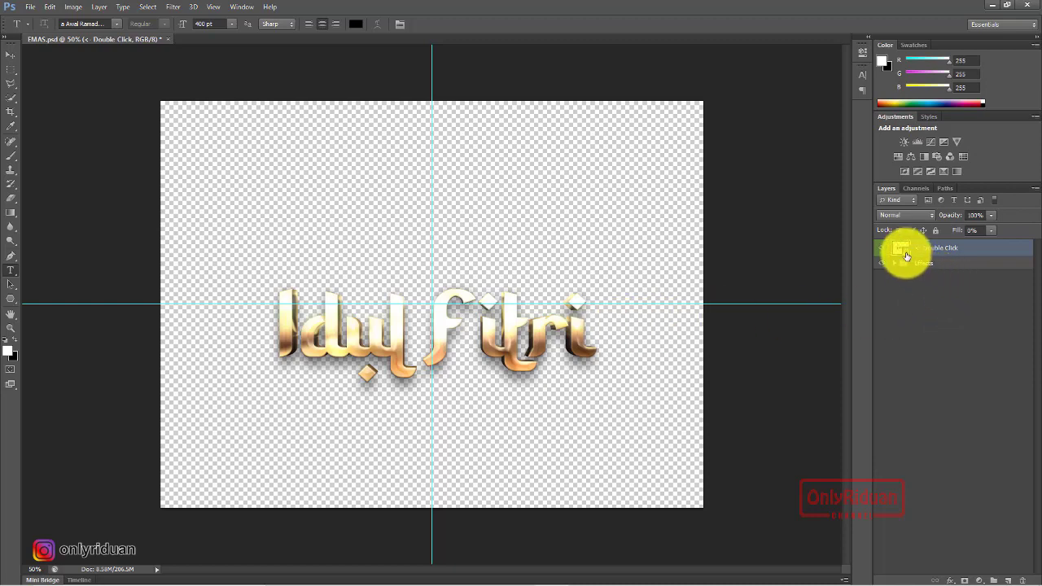
Place the Whatsapp Logo image from the 3d Text Logam folder into the smart object's contents.
double_click(903, 250)
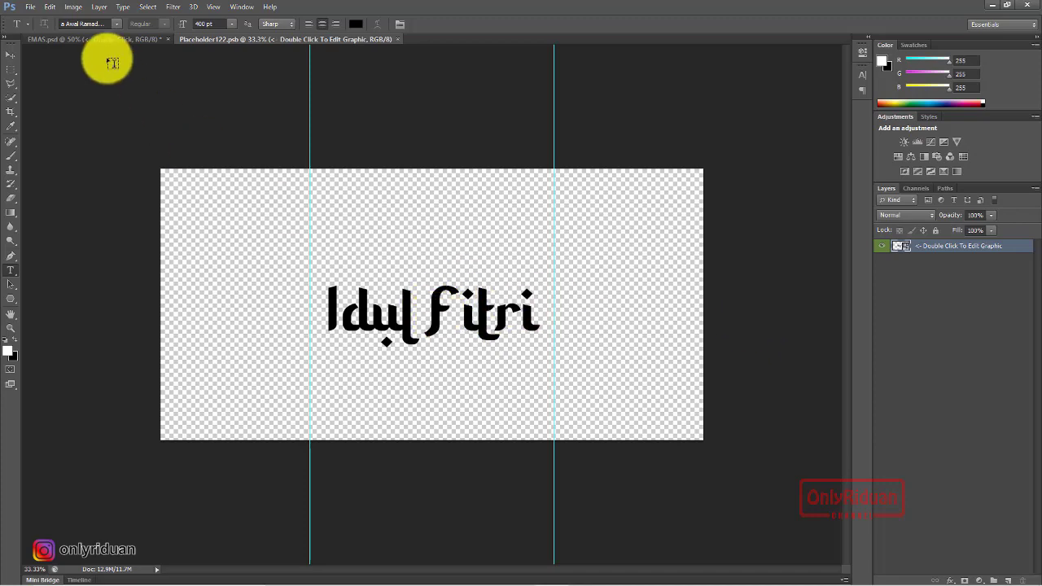
click(30, 7)
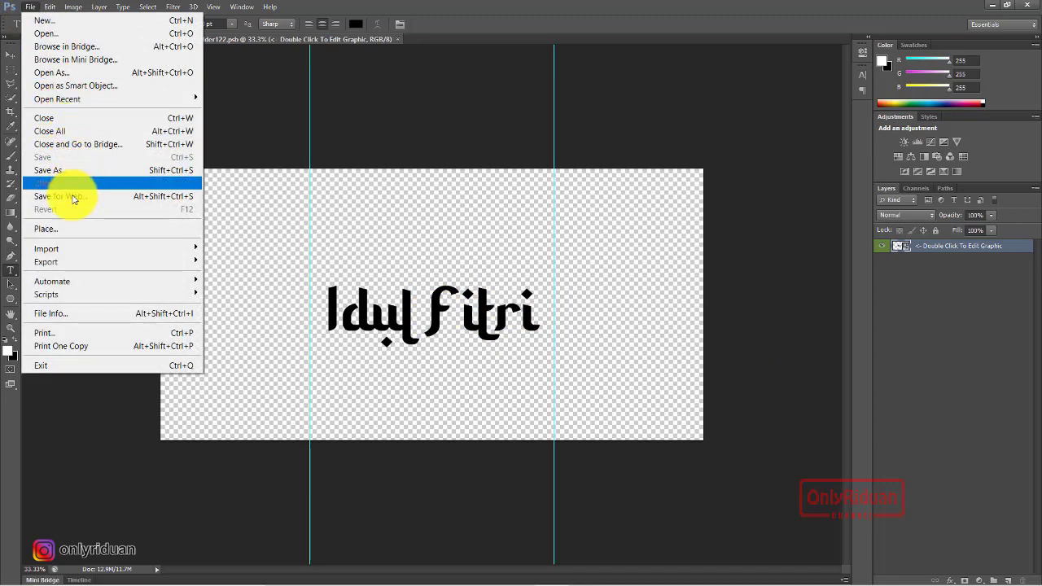
click(65, 231)
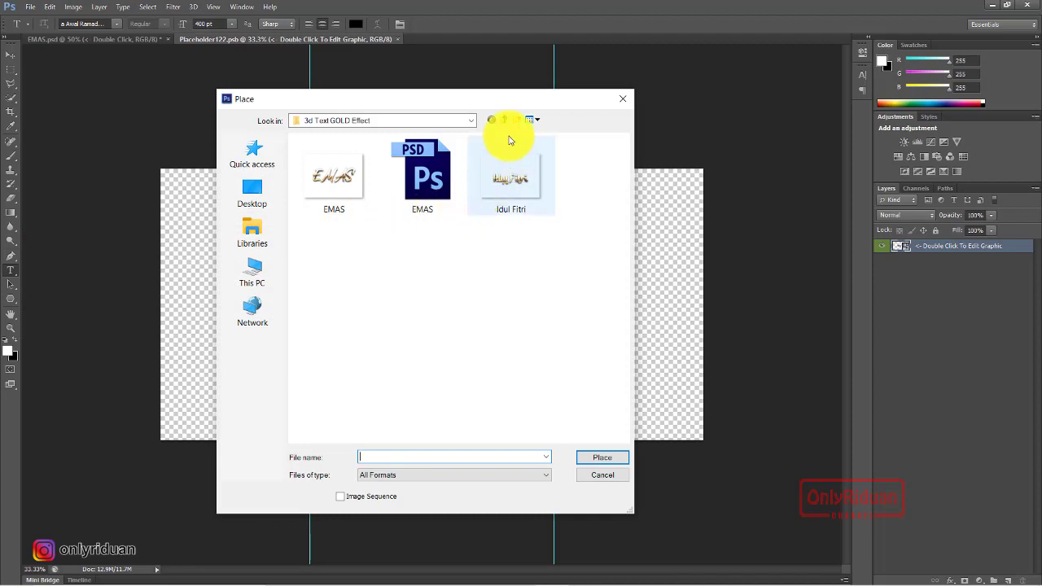
click(503, 123)
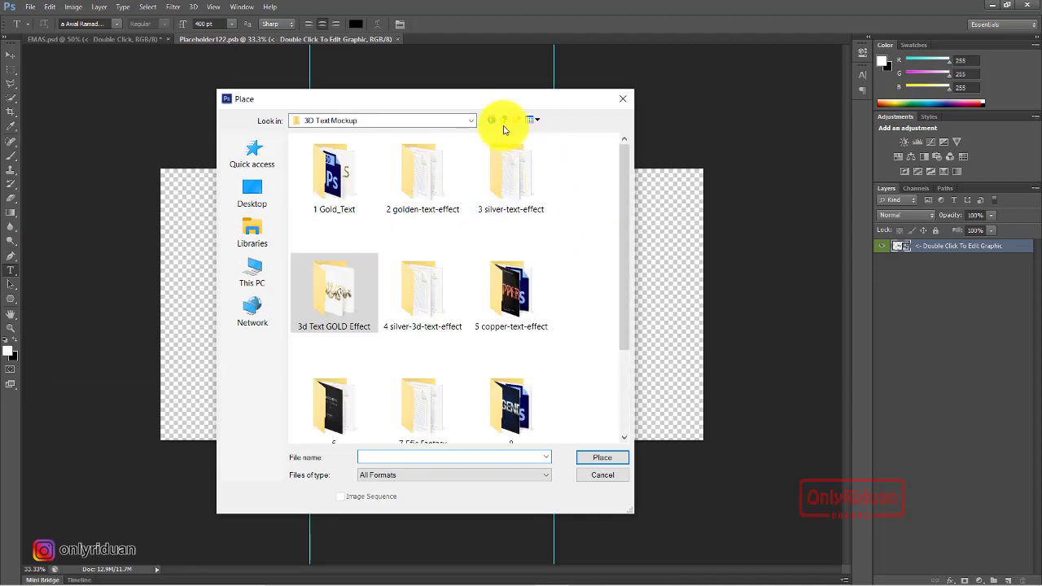
click(502, 122)
scroll(611, 244, down, 2)
scroll(618, 342, down, 3)
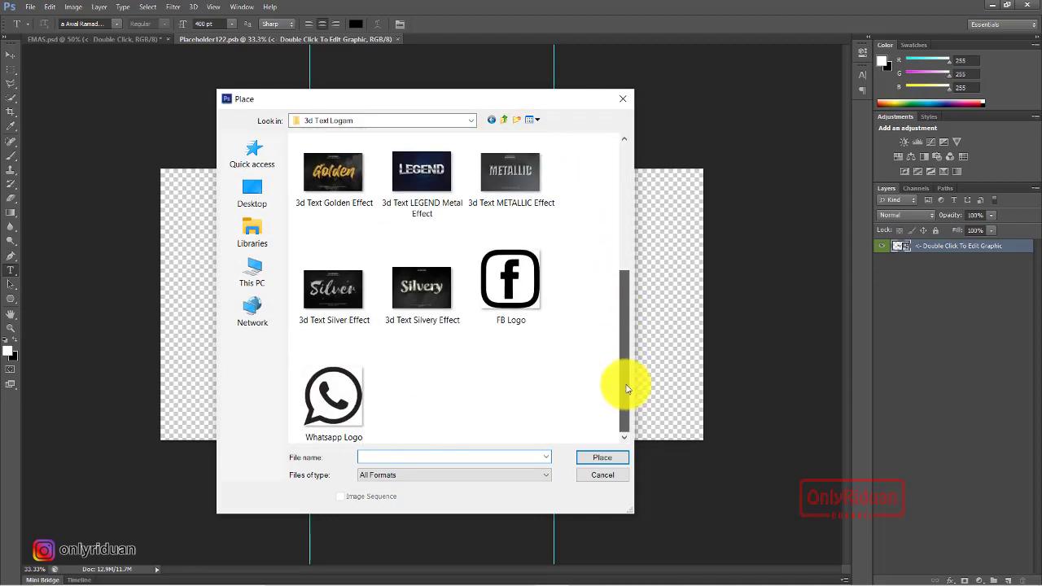
click(338, 397)
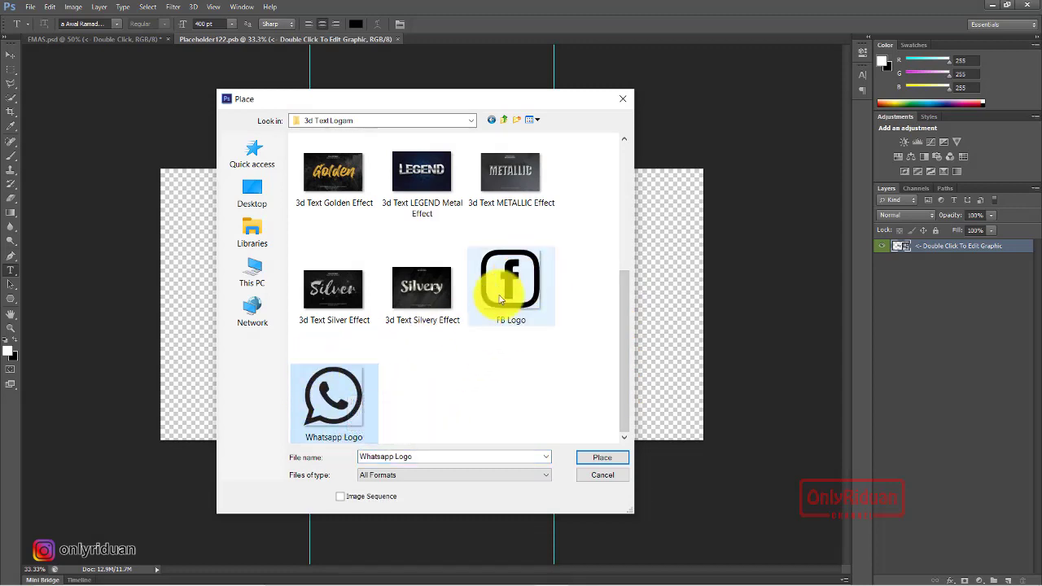
click(601, 458)
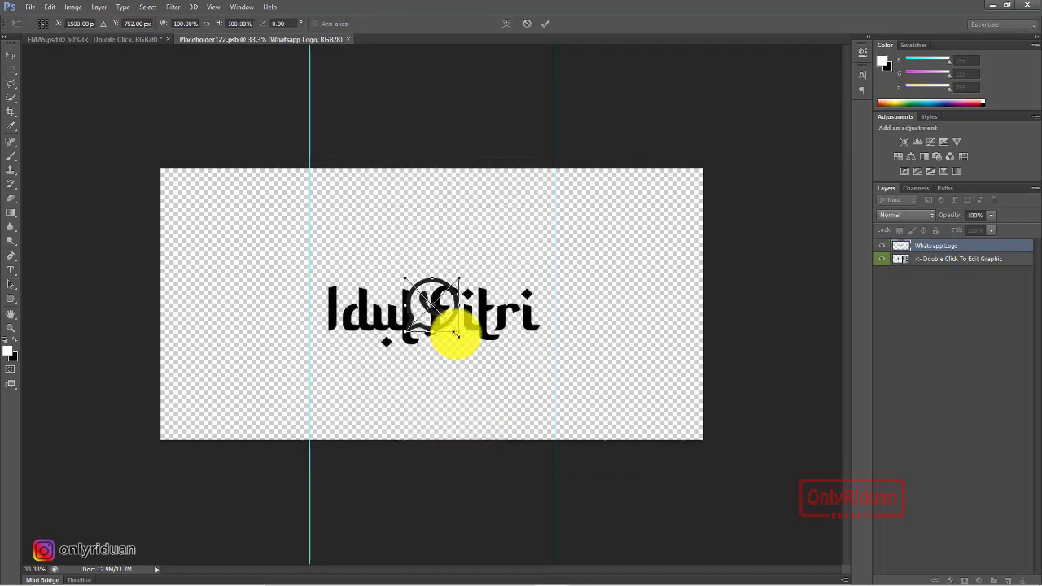
Enlarge the WhatsApp logo to about 199%, position it, and hide the Idul Fitri text layer.
drag(457, 334, 512, 383)
drag(464, 348, 434, 329)
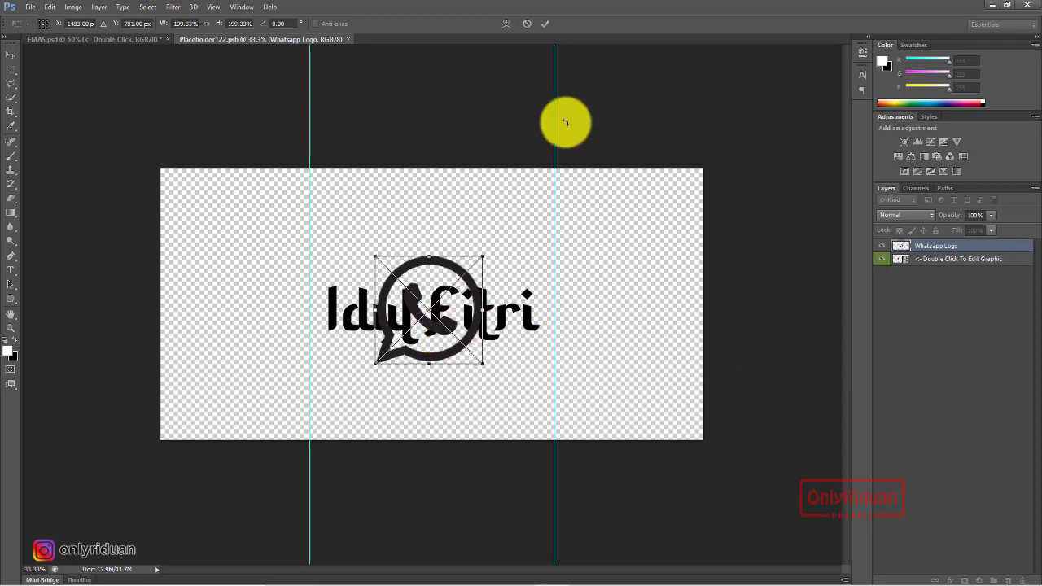
click(547, 25)
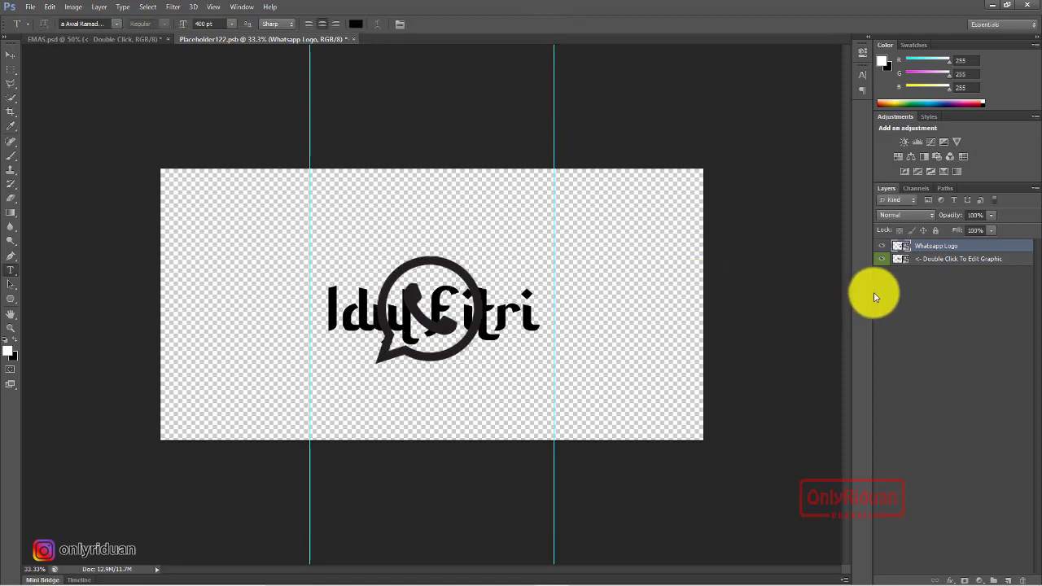
click(883, 260)
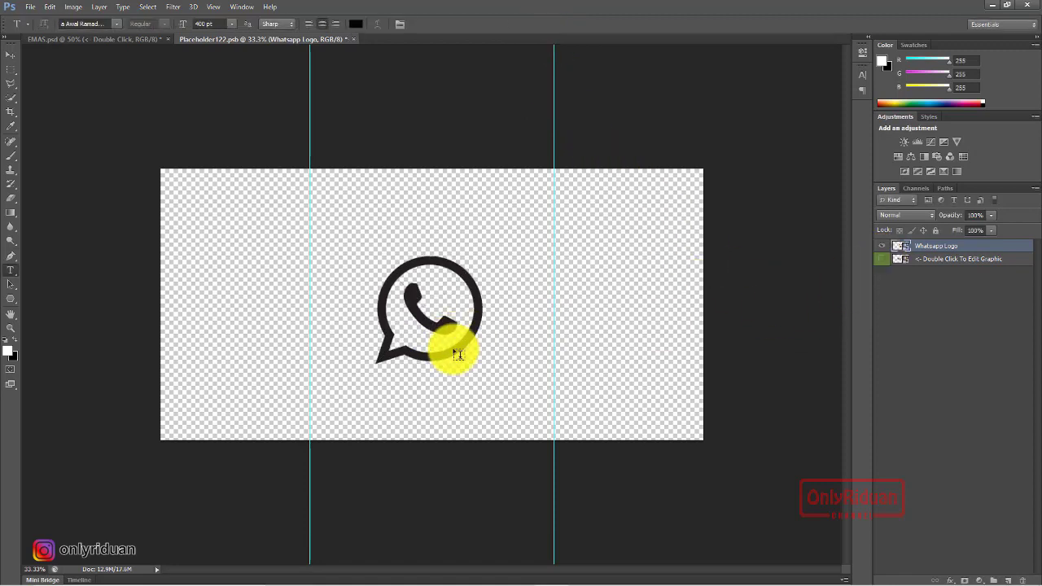
Close Placeholder122.psb, saving its WhatsApp logo changes into the EMAS.psd mockup.
click(353, 39)
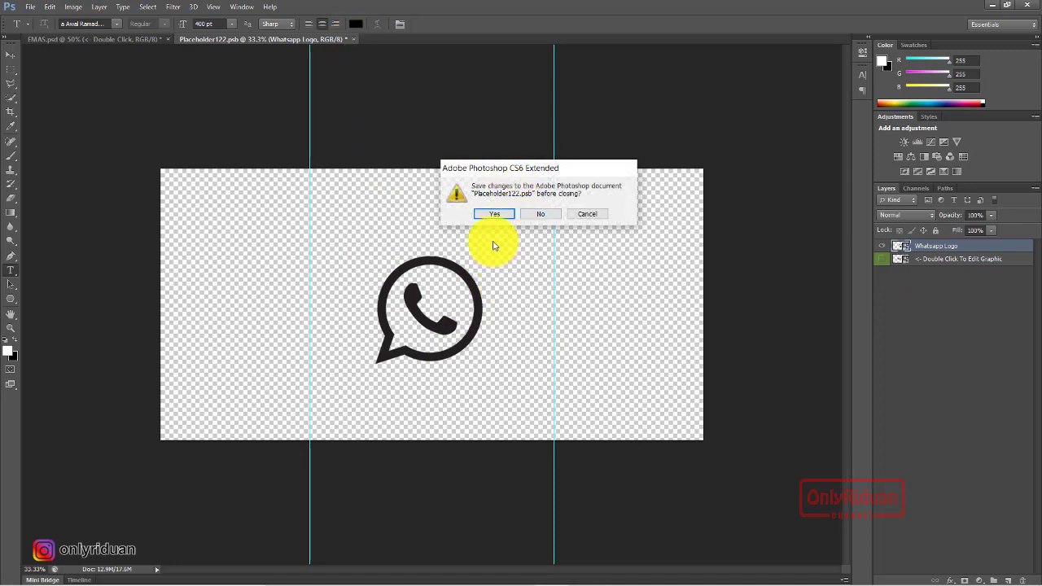
click(493, 215)
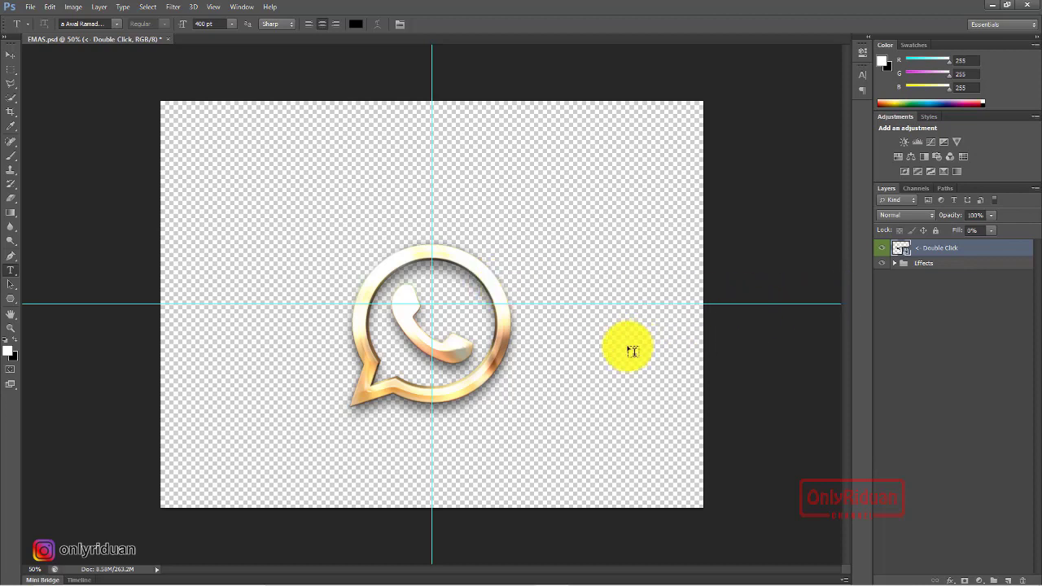
Place the FB Logo image into the reopened smart object's contents.
double_click(903, 248)
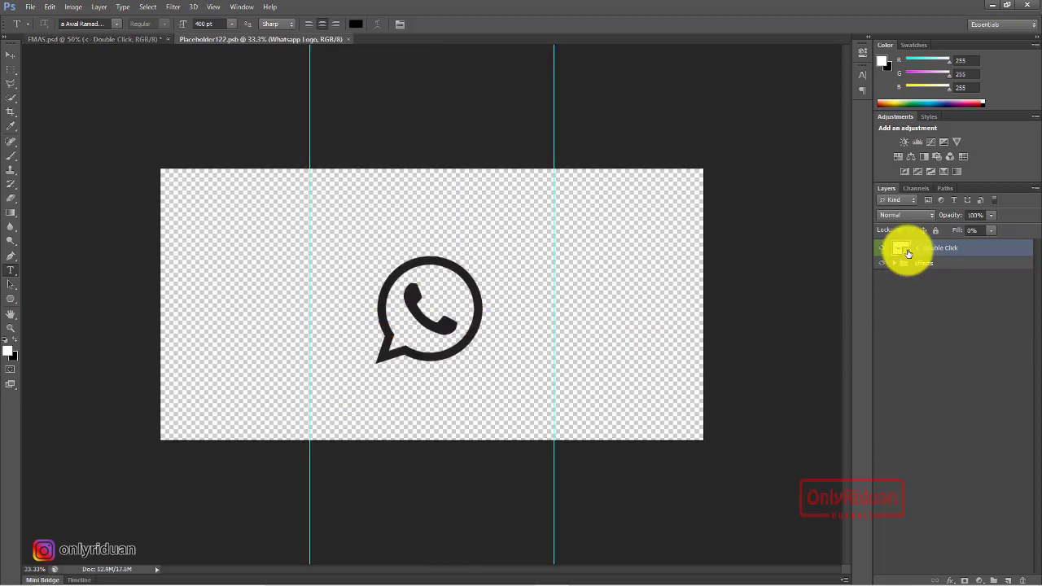
click(33, 8)
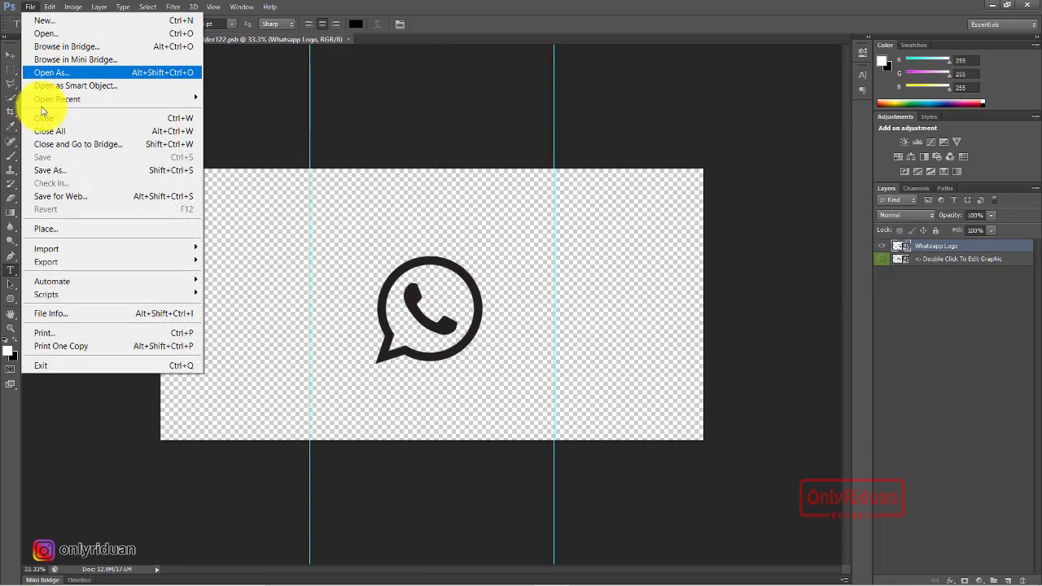
click(52, 225)
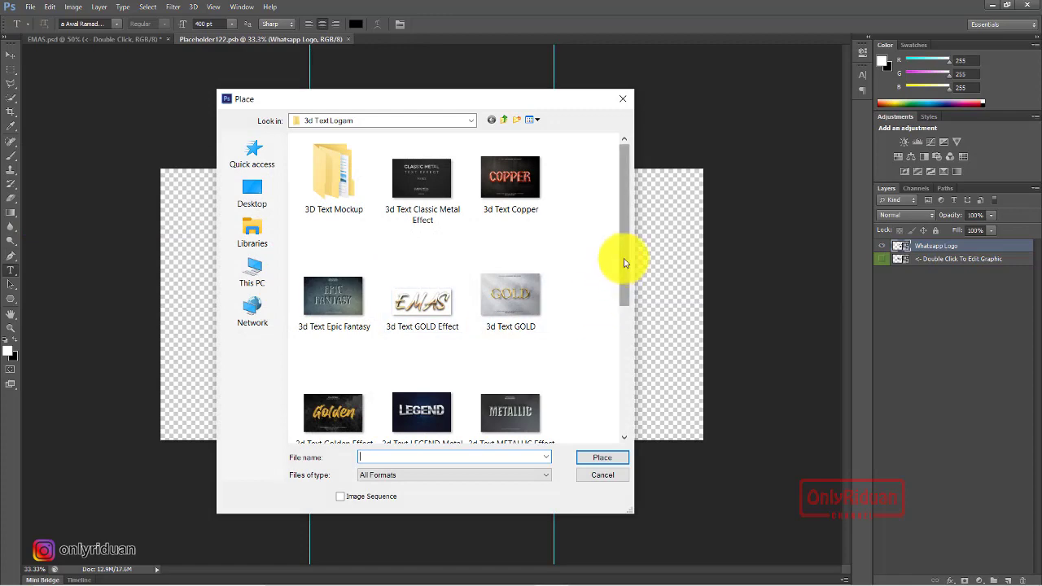
drag(623, 260, 621, 396)
click(527, 293)
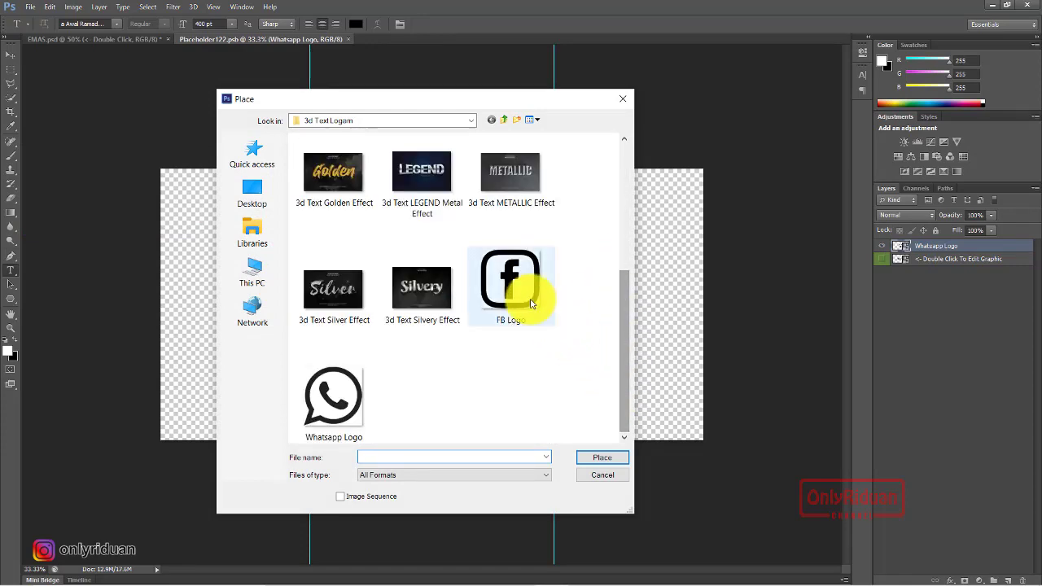
click(602, 457)
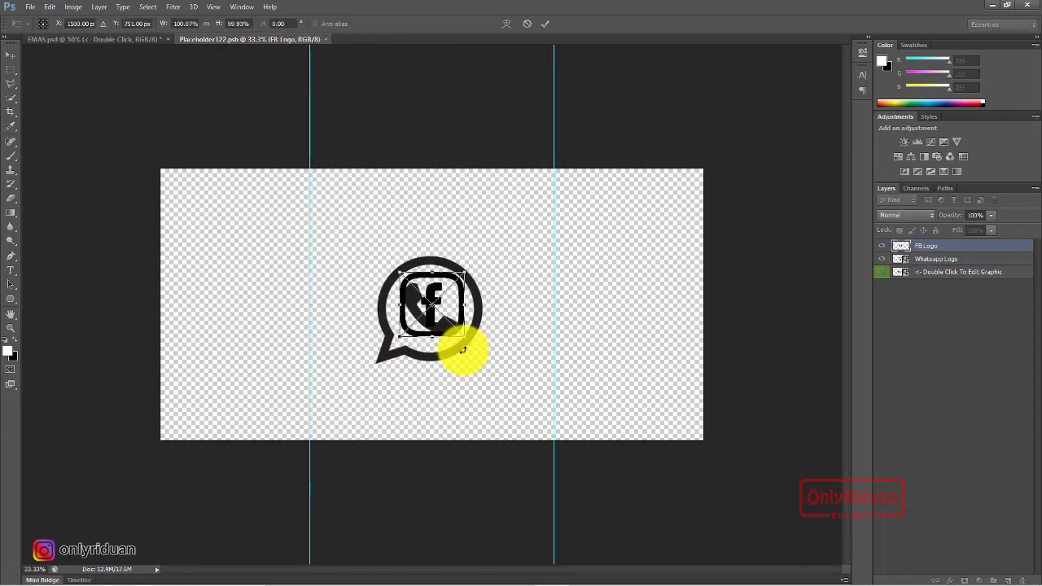
Scale the Facebook logo to about 171% and set it right of the WhatsApp logo.
drag(465, 334, 512, 398)
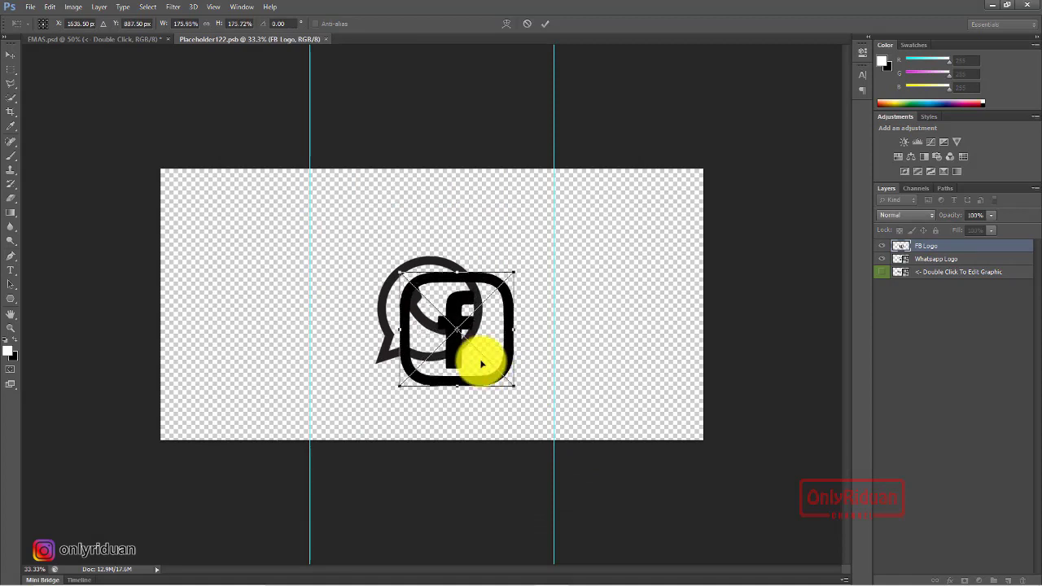
drag(455, 361, 567, 343)
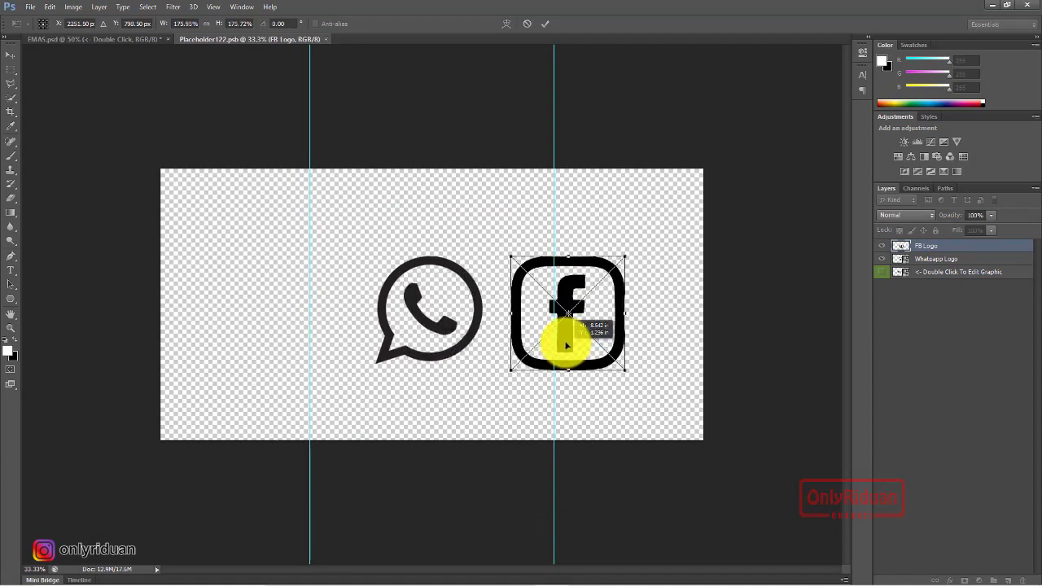
click(543, 23)
key(t)
Shift both logos toward the canvas centre and save Placeholder122.psb back into the mockup.
key(v)
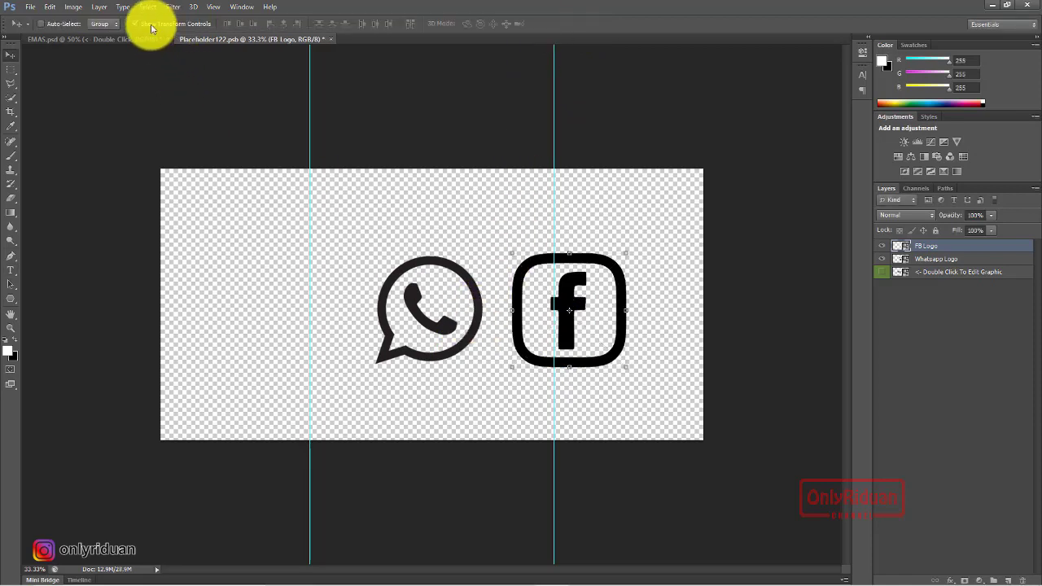
click(934, 258)
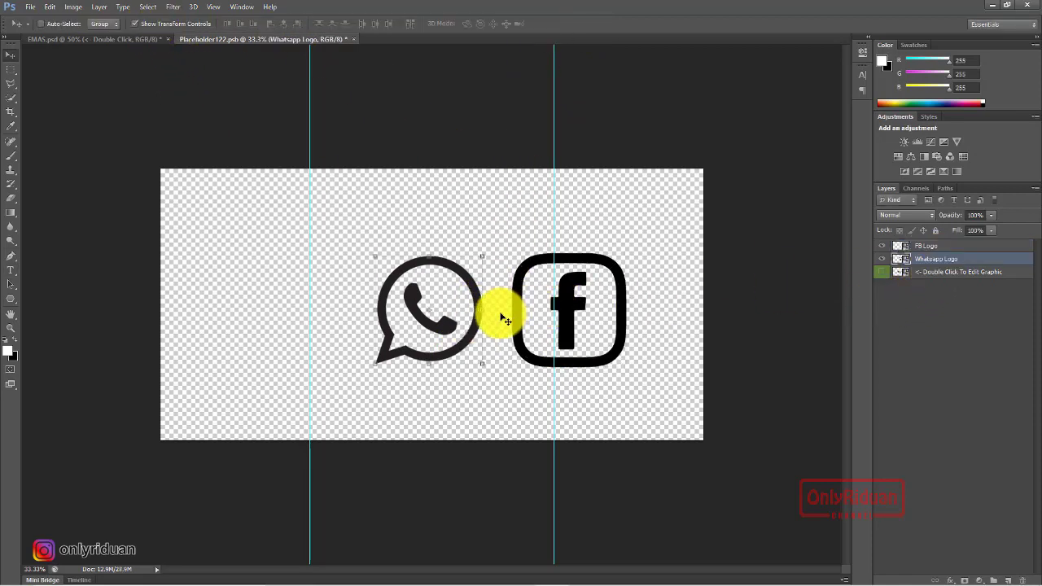
drag(475, 337, 384, 333)
click(928, 246)
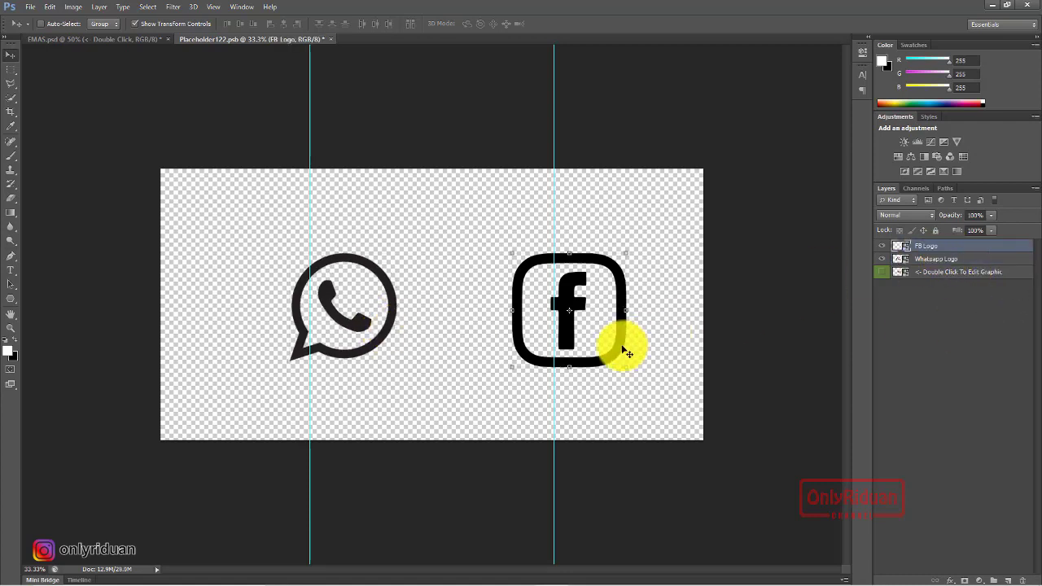
drag(617, 344, 558, 344)
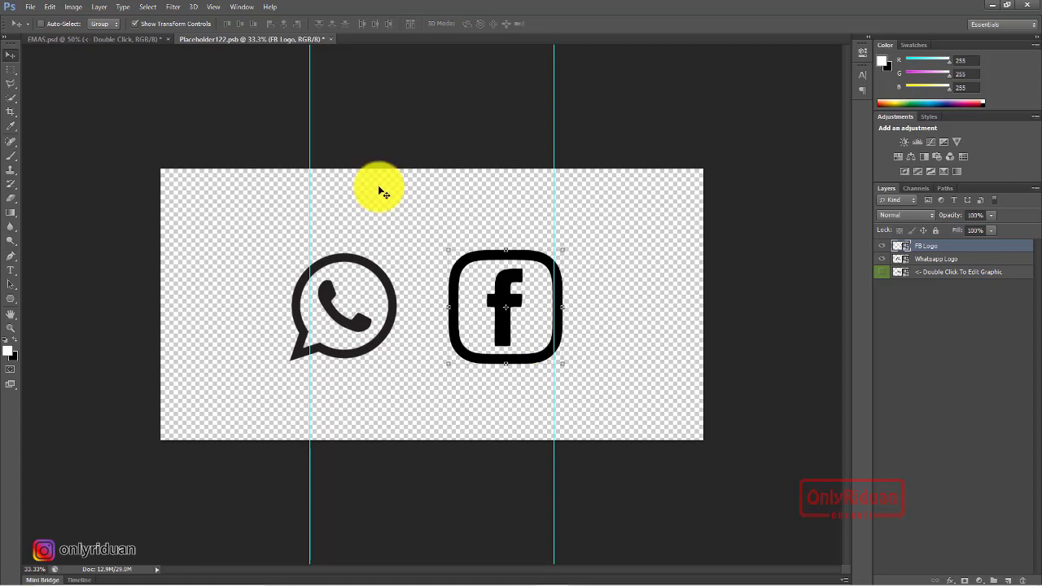
click(324, 39)
click(494, 215)
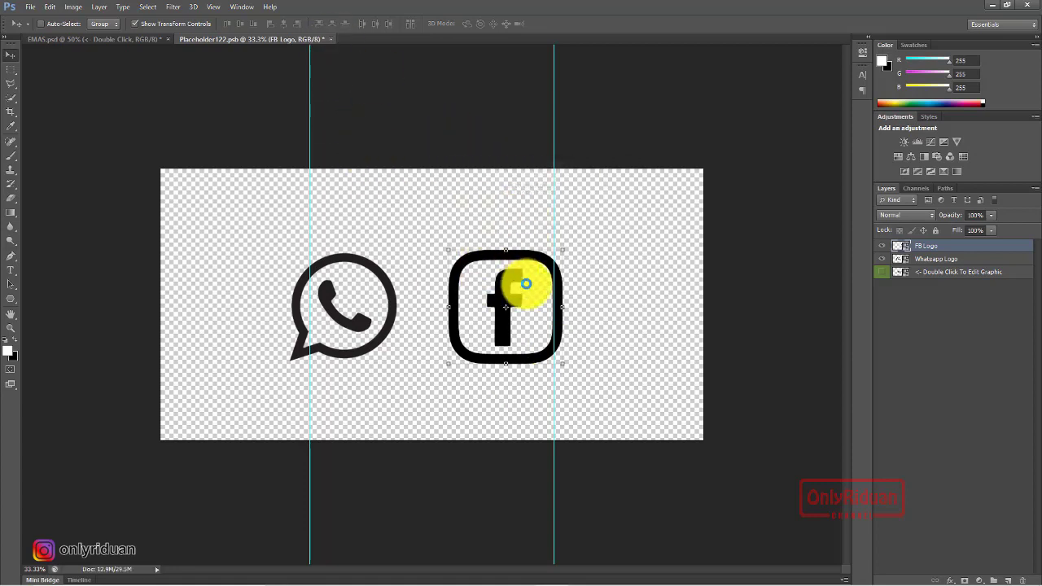